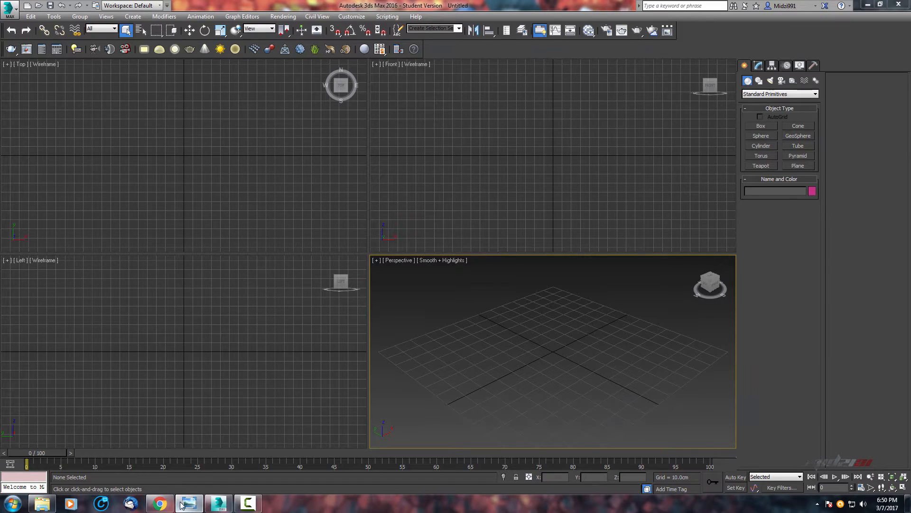
Browse through the vintage light bulb reference photos.
left_click(181, 504)
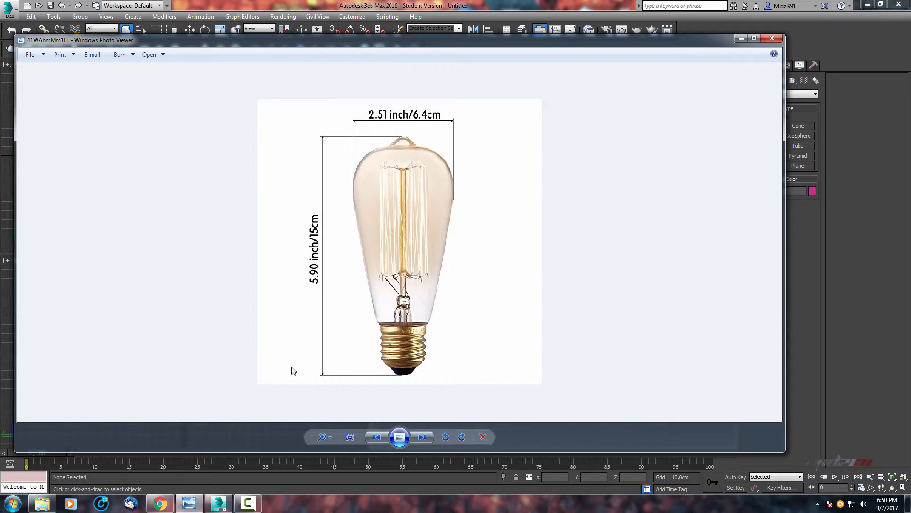
left_click(42, 503)
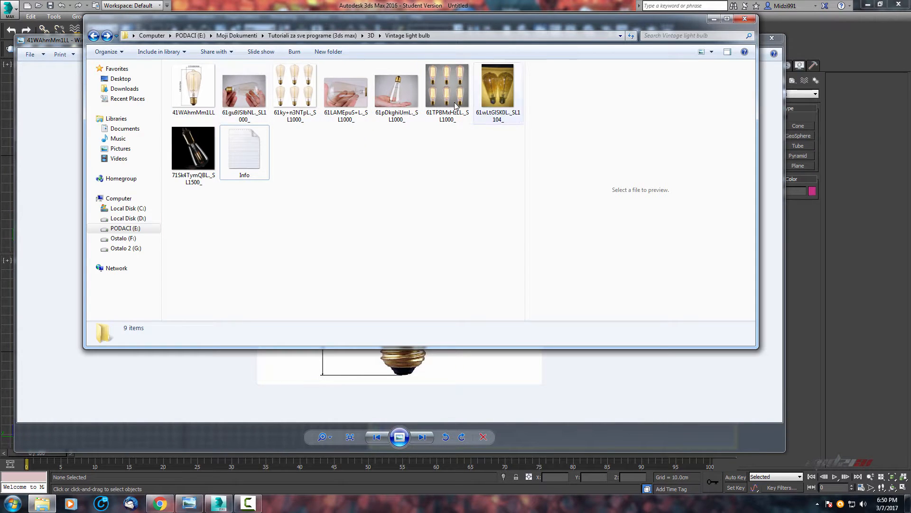
left_click(326, 390)
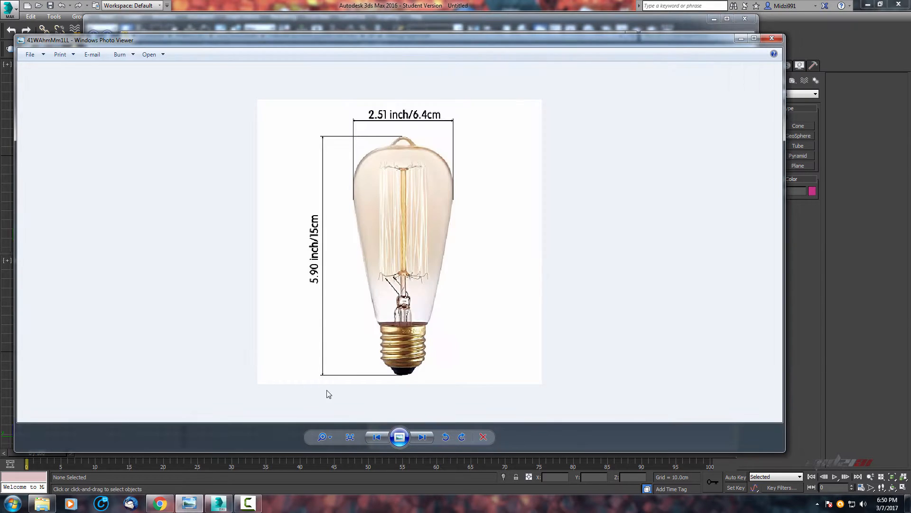
left_click(431, 437)
scroll(320, 253, "up", 1)
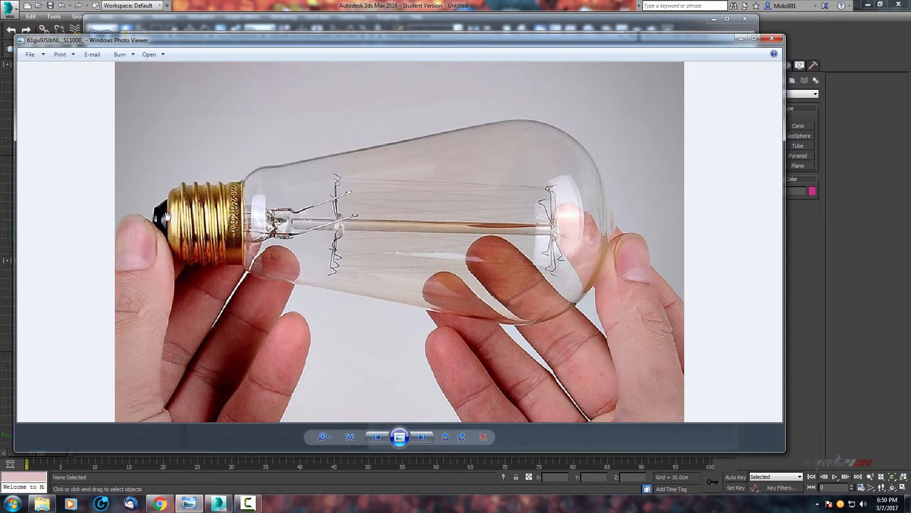
left_click(424, 439)
left_click(424, 439)
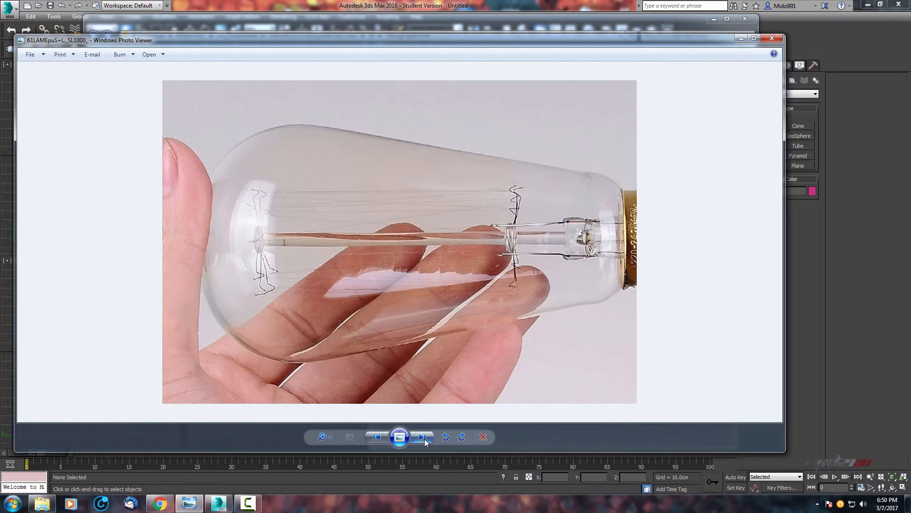
left_click(425, 438)
left_click(424, 439)
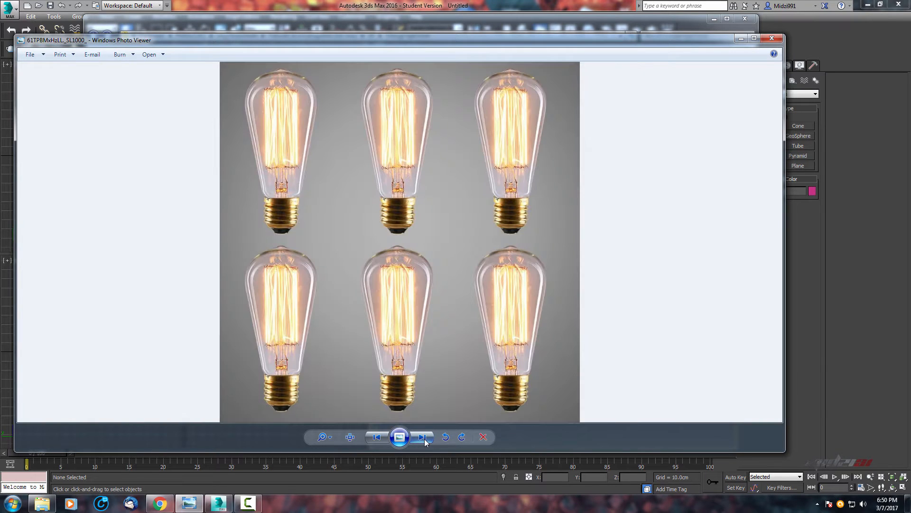
left_click(424, 439)
left_click(424, 438)
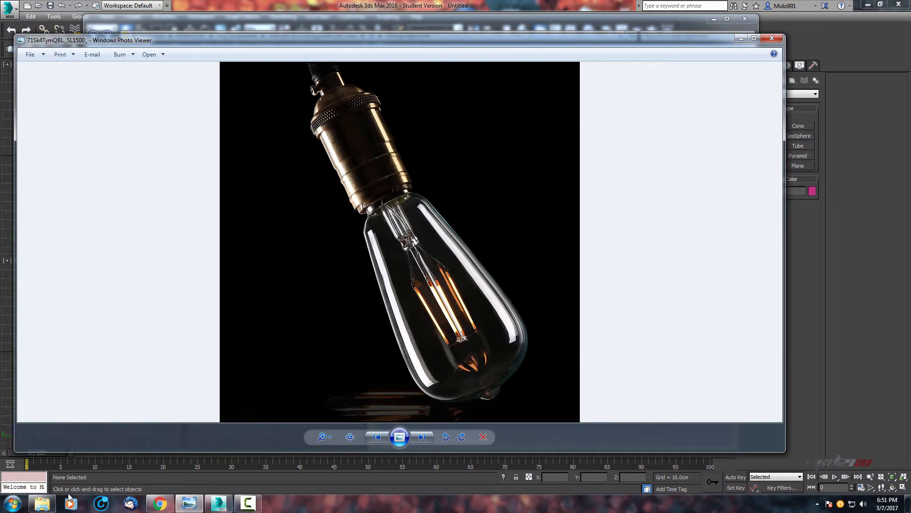
Review the bulb's dimensions in the info text file and on its Amazon product page.
left_click(46, 503)
left_click(241, 152)
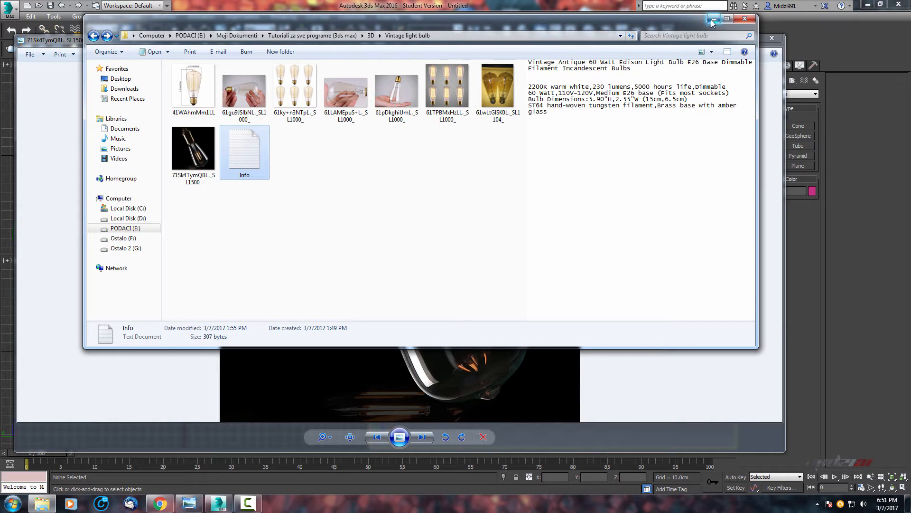
left_click(160, 503)
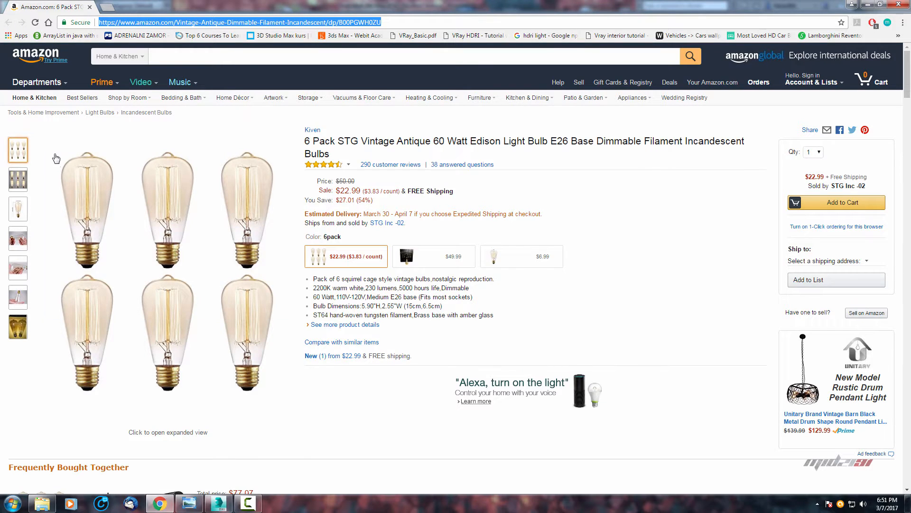
mouse_move(25, 182)
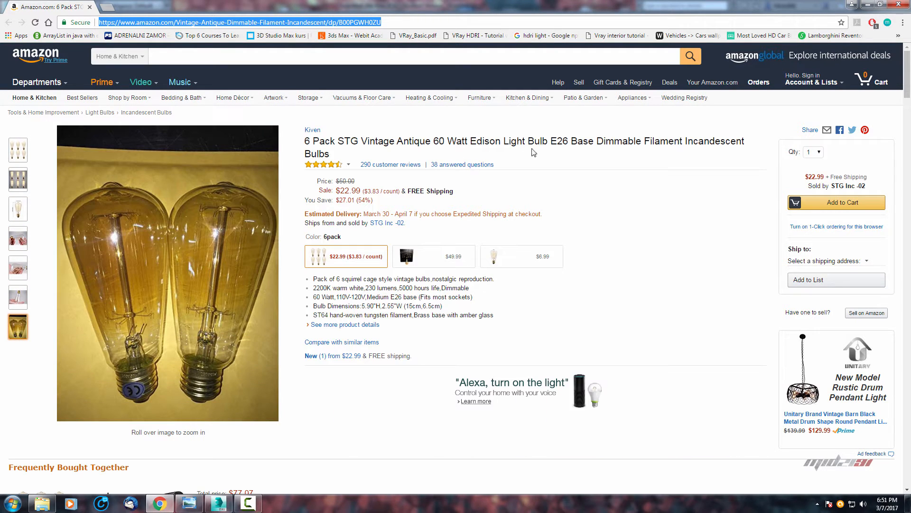
left_click(868, 5)
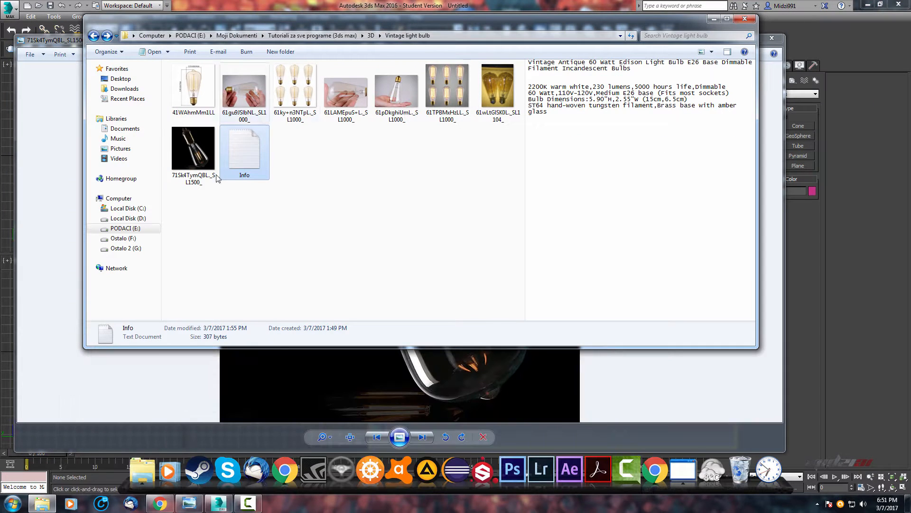
left_click(714, 19)
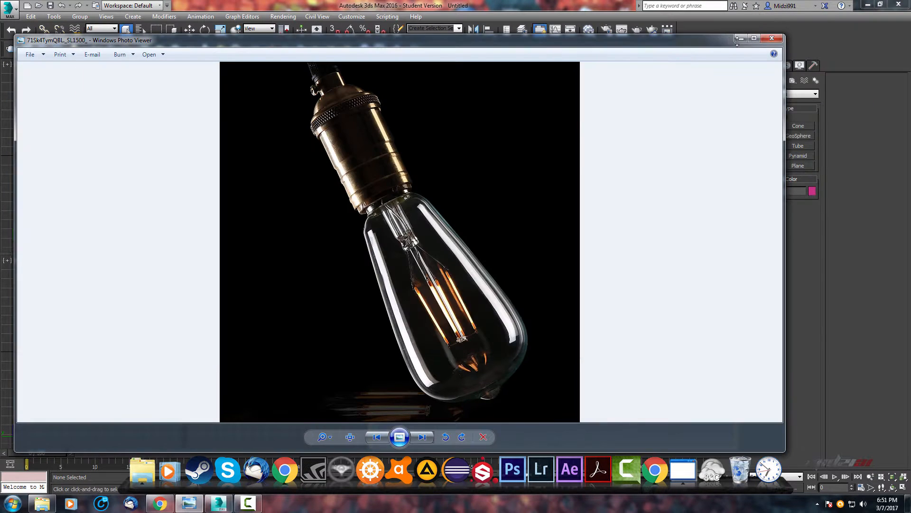
left_click(741, 38)
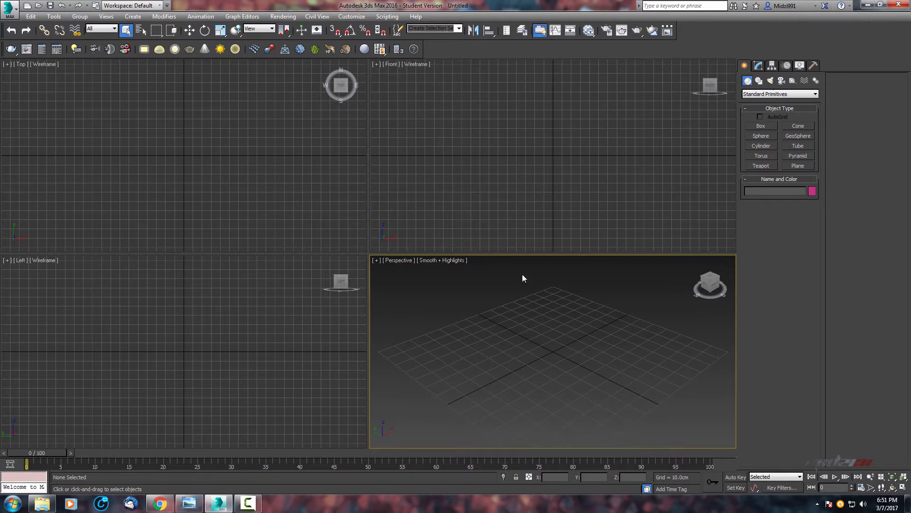
Set the scene's display units to metric centimeters in Units Setup.
left_click(343, 18)
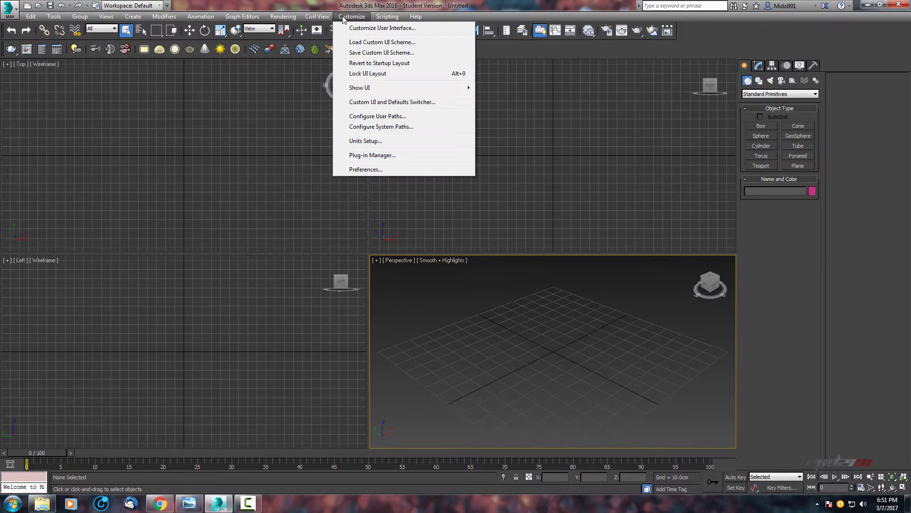
left_click(366, 142)
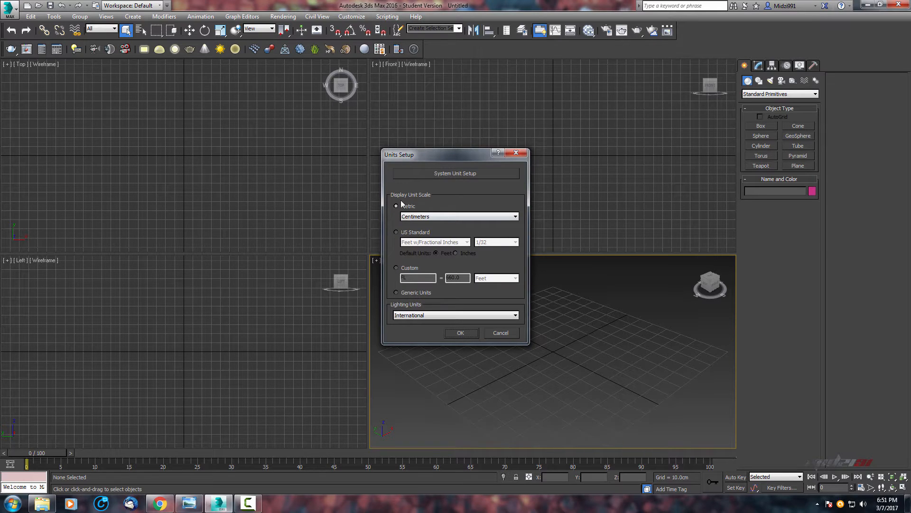
left_click(443, 216)
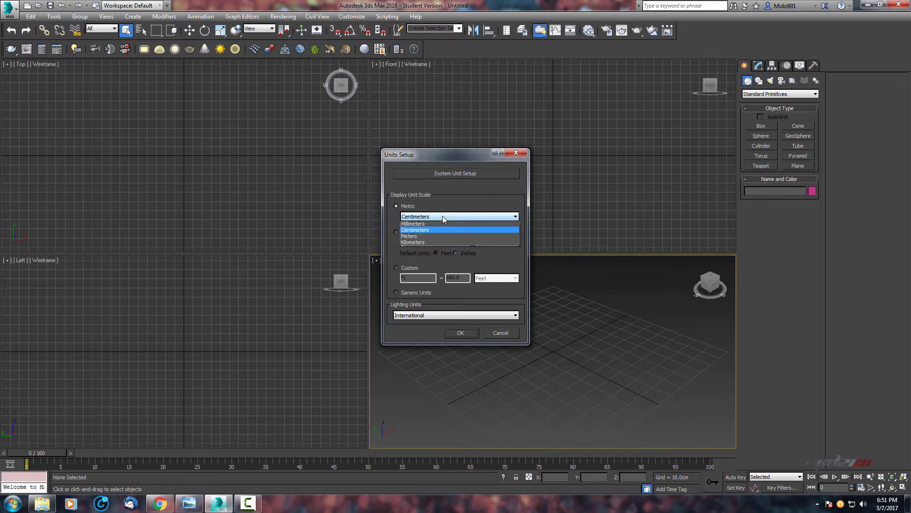
left_click(443, 216)
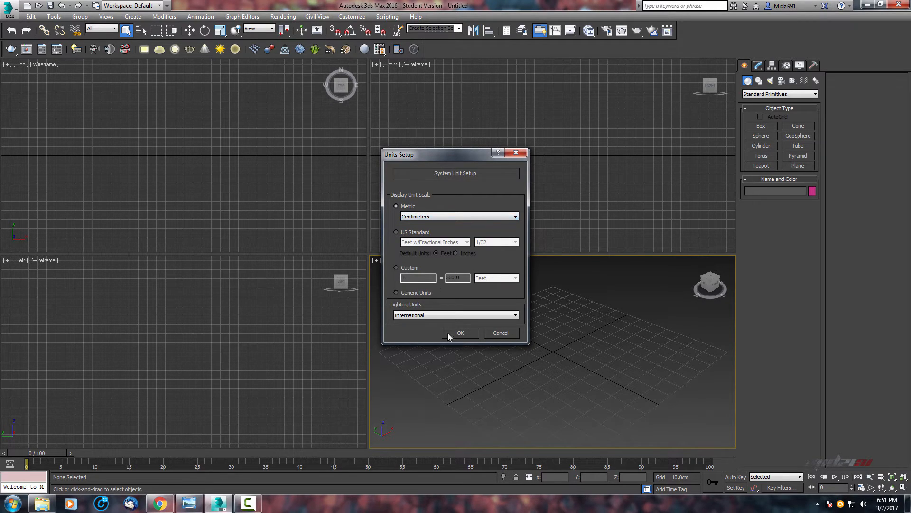
left_click(466, 332)
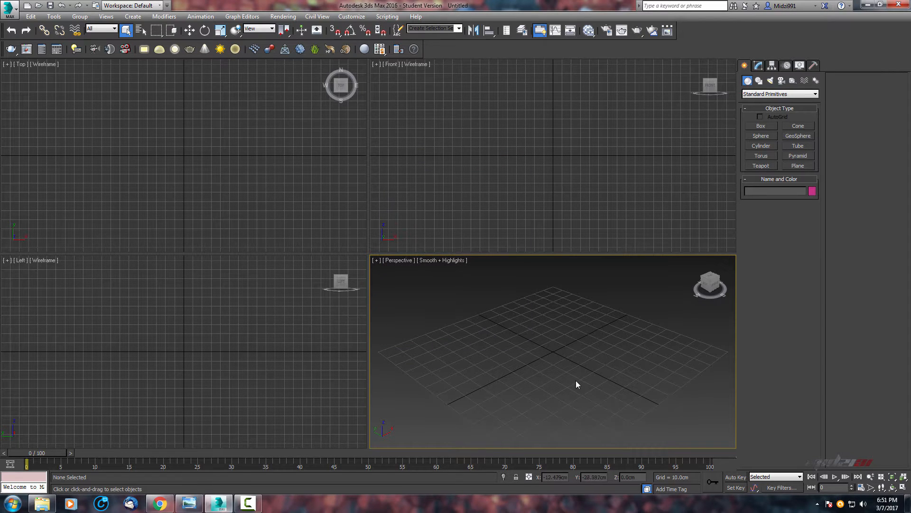
Draw a plane about 316 by 354 cm in the Front viewport.
left_click(798, 165)
scroll(596, 127, "down", 2)
middle_click_drag(523, 134, 539, 156)
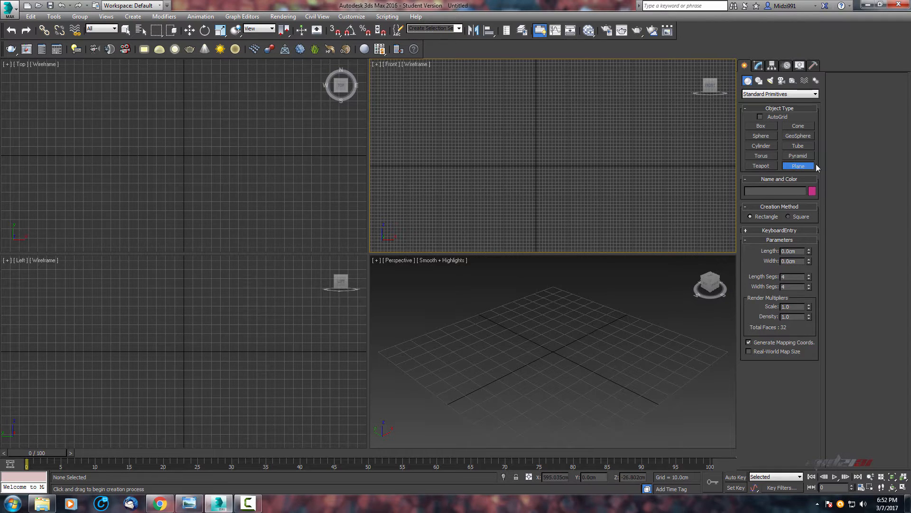
left_click_drag(478, 113, 591, 215)
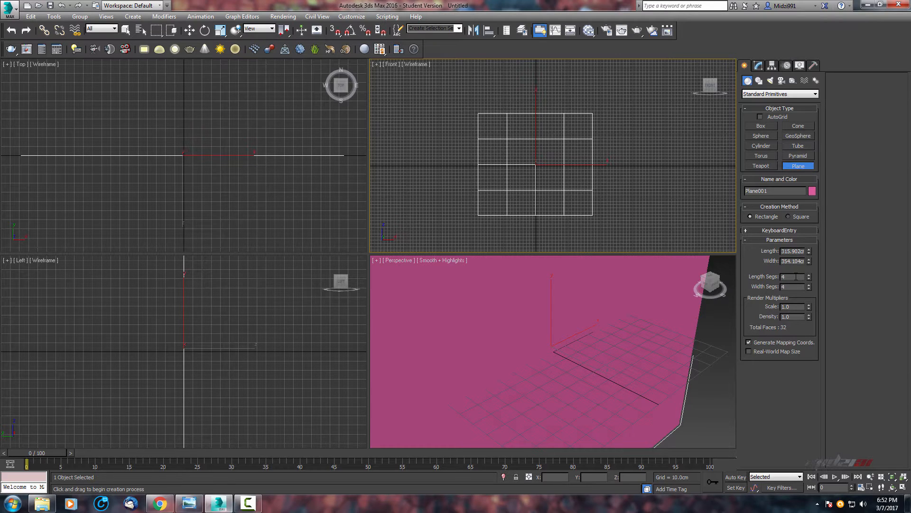
Set the plane's length and width segments to 1.
left_click(795, 276)
type("1")
key("Tab")
type("1")
key("Tab")
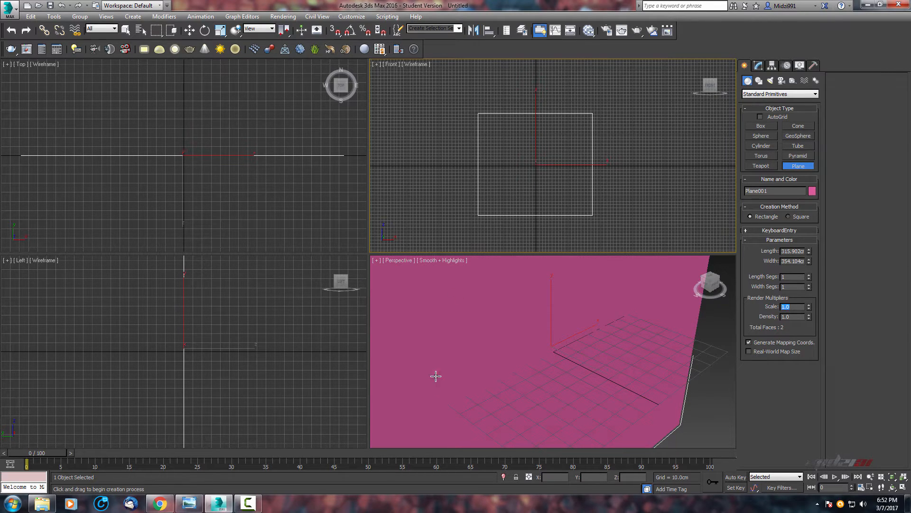
Check the pixel dimensions of the dimensioned bulb reference image in its file properties.
middle_click_drag(475, 322, 592, 344, "alt")
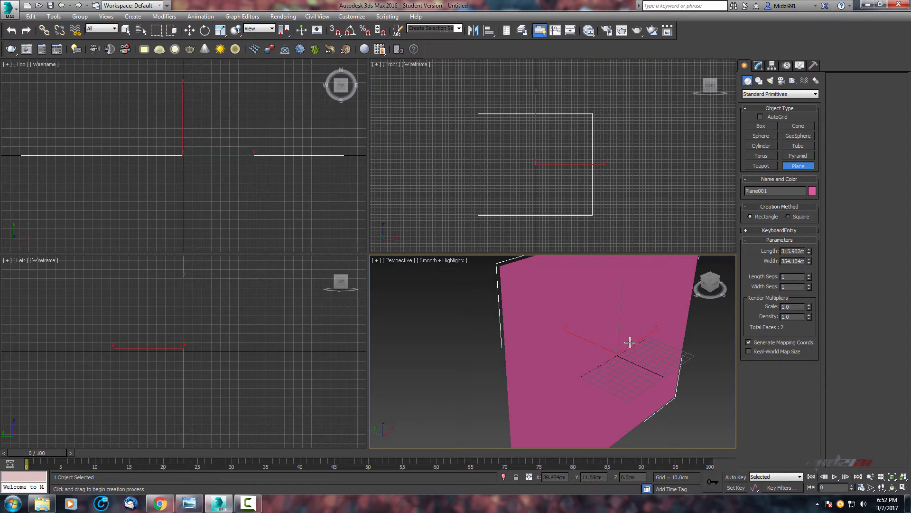
left_click(189, 503)
left_click(378, 437)
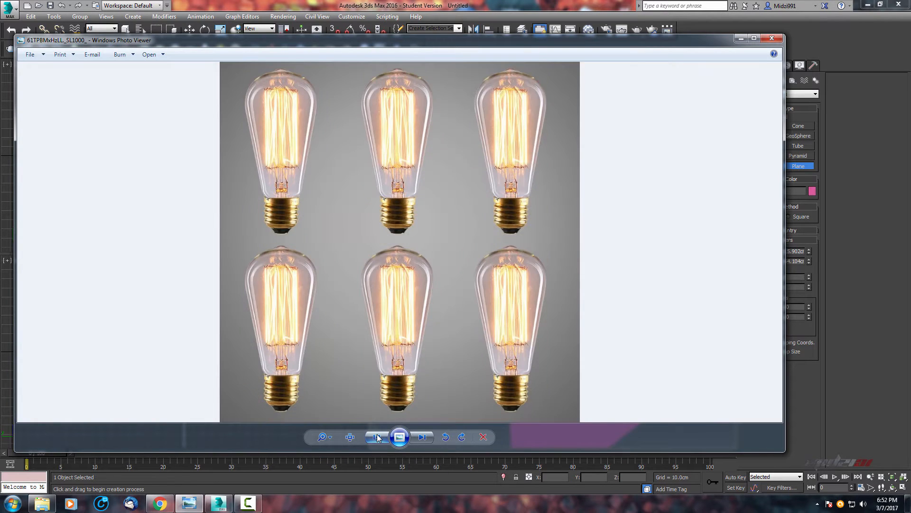
left_click(377, 437)
left_click(378, 437)
left_click(378, 437)
left_click(378, 437)
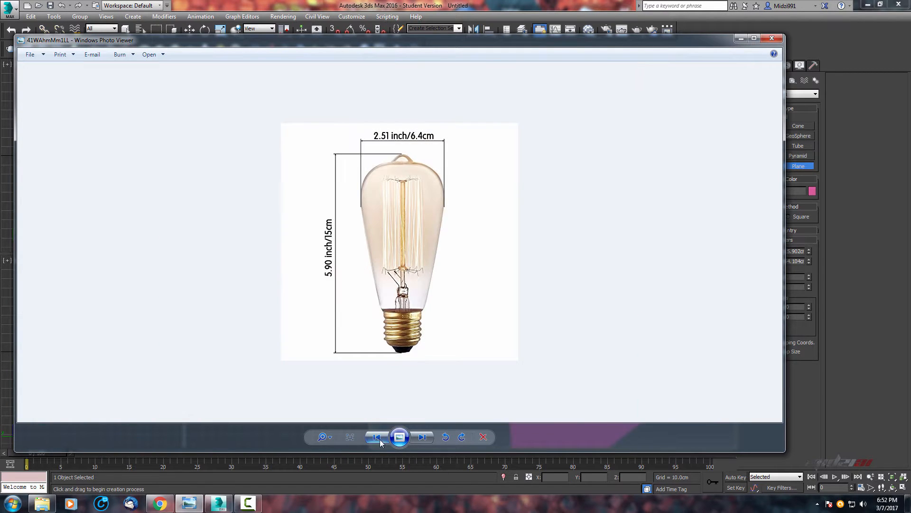
right_click(420, 338)
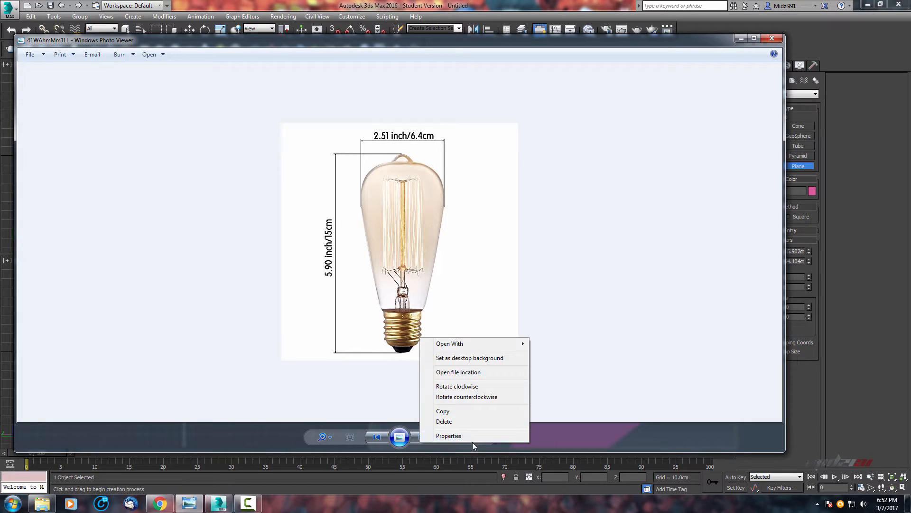
left_click(471, 437)
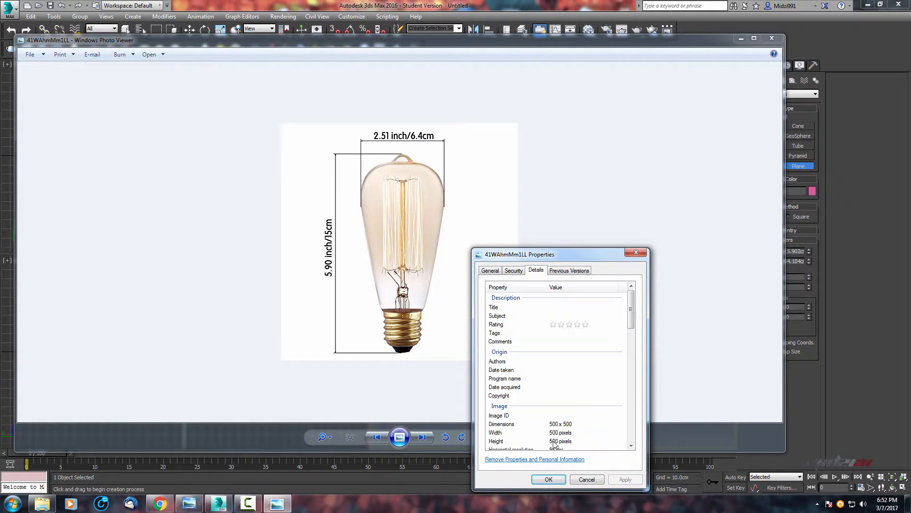
left_click(550, 479)
left_click(574, 3)
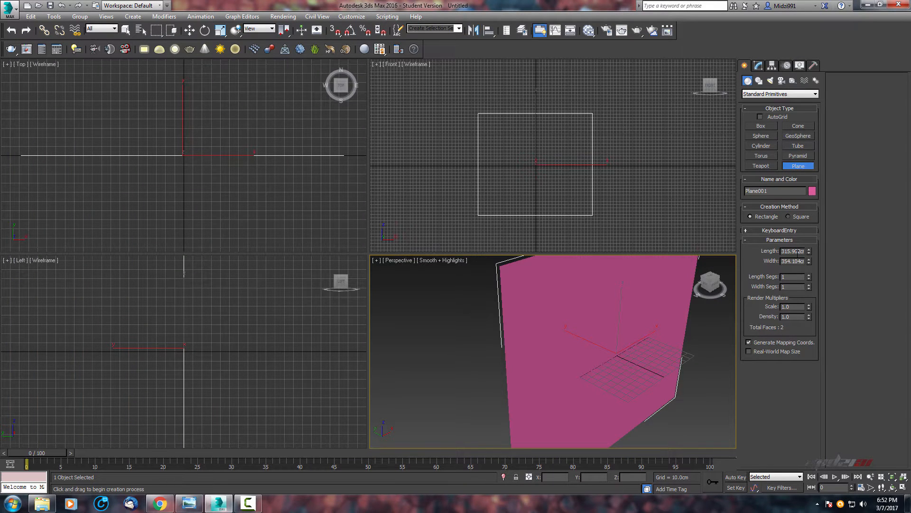
Set the plane's length and width to 500 cm.
double_click(798, 251)
type("500")
key("Tab")
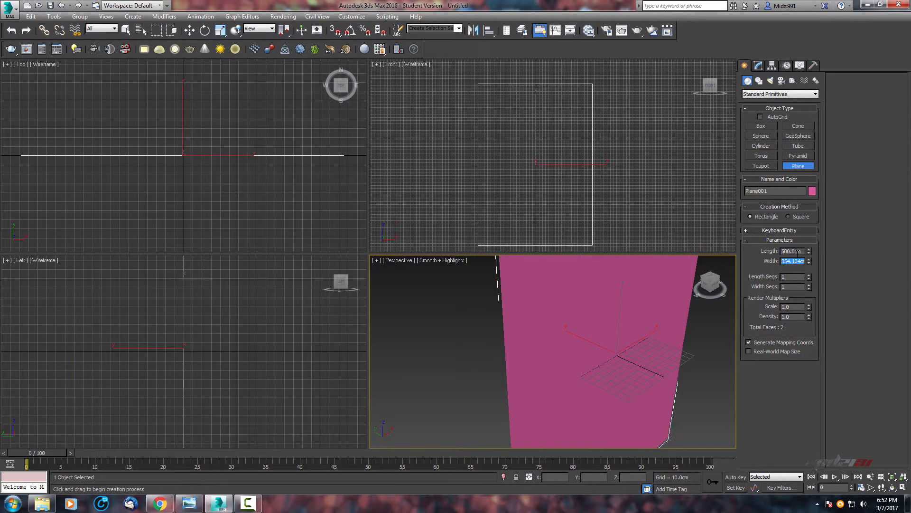
type("500")
key("Tab")
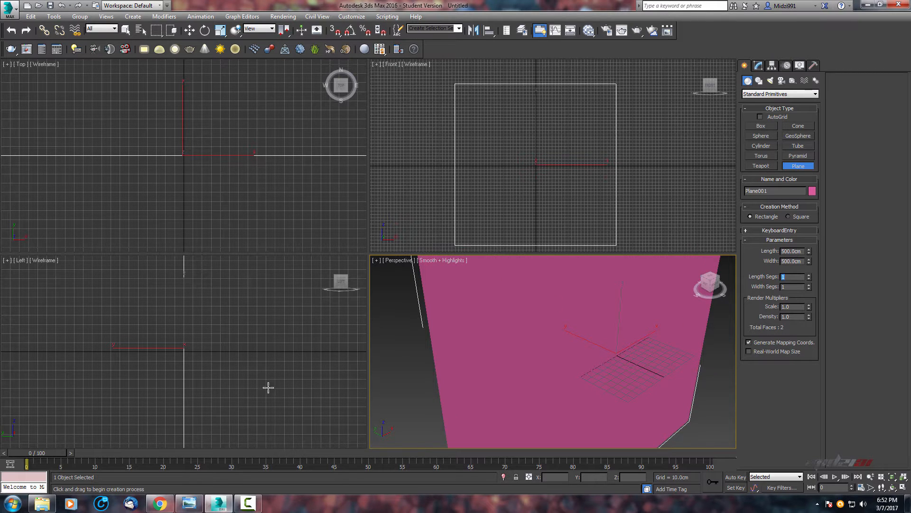
Apply the dimensioned bulb reference image 41WAhmMm1LL to the plane as its texture.
left_click(42, 503)
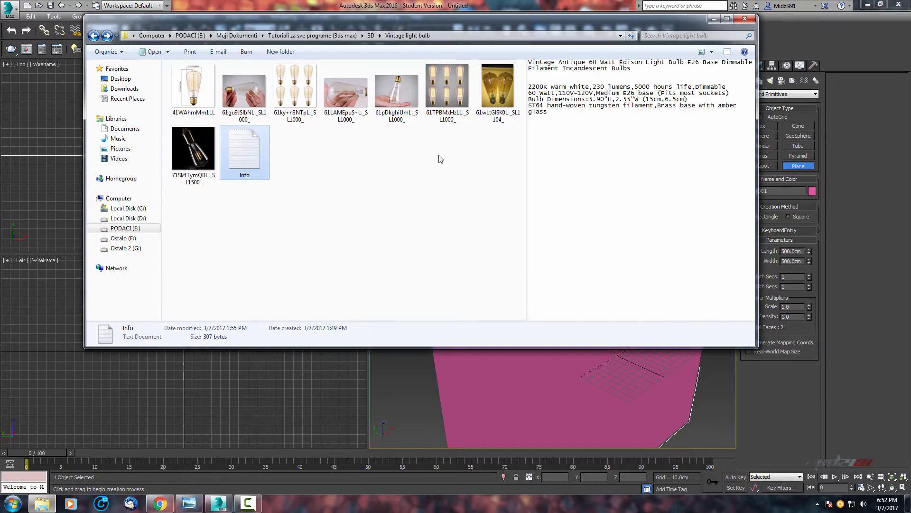
left_click_drag(186, 87, 514, 377)
middle_click(598, 399)
scroll(598, 399, "down", 4)
middle_click_drag(589, 400, 549, 357)
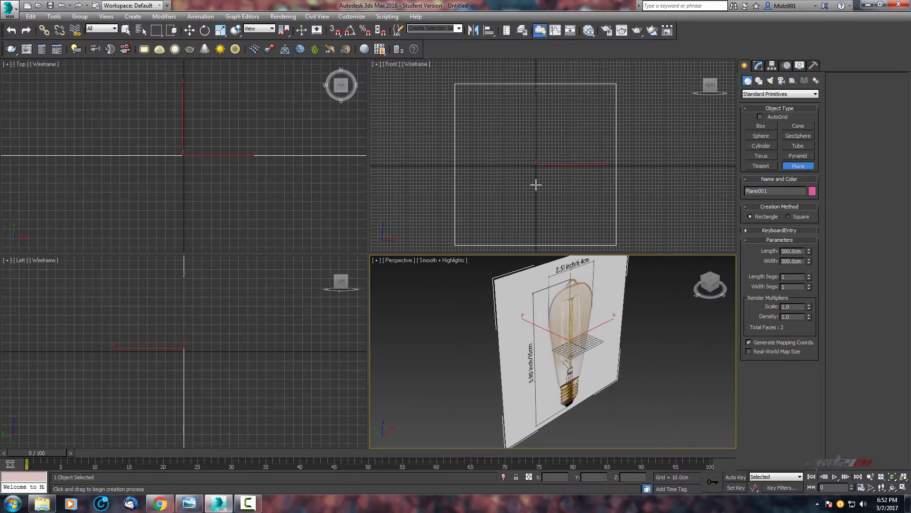
Switch the Front viewport's shading to Smooth + Highlights to show the reference image.
mouse_move(509, 184)
middle_mouse_down()
mouse_move(529, 145)
mouse_move(472, 156)
mouse_move(494, 156)
middle_mouse_up()
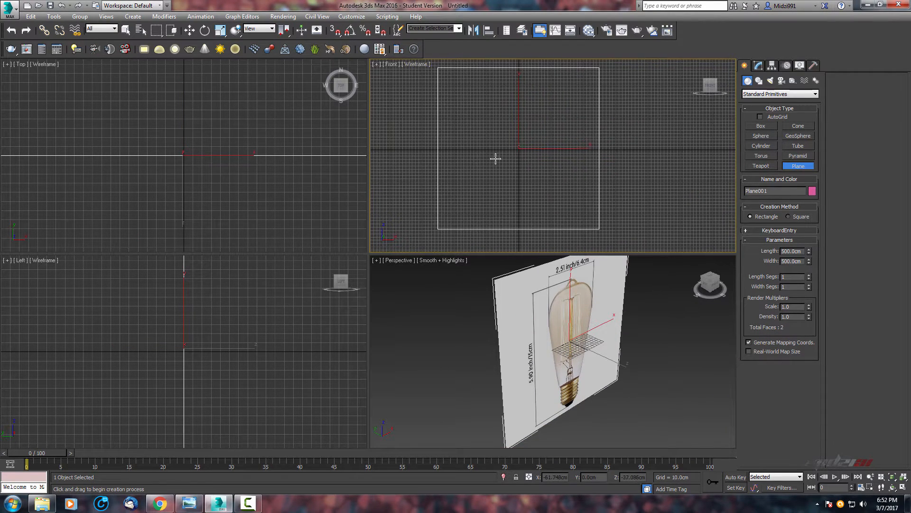
left_click(416, 64)
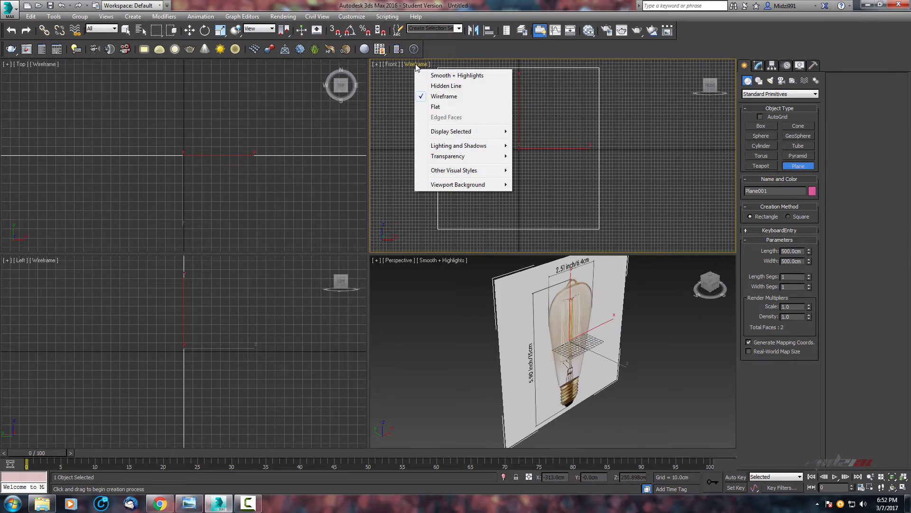
left_click(449, 78)
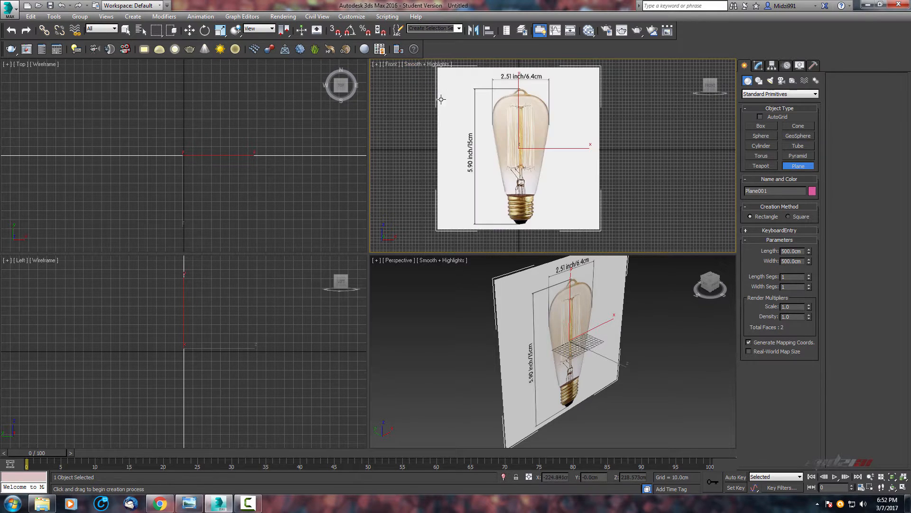
middle_click_drag(520, 114, 536, 129)
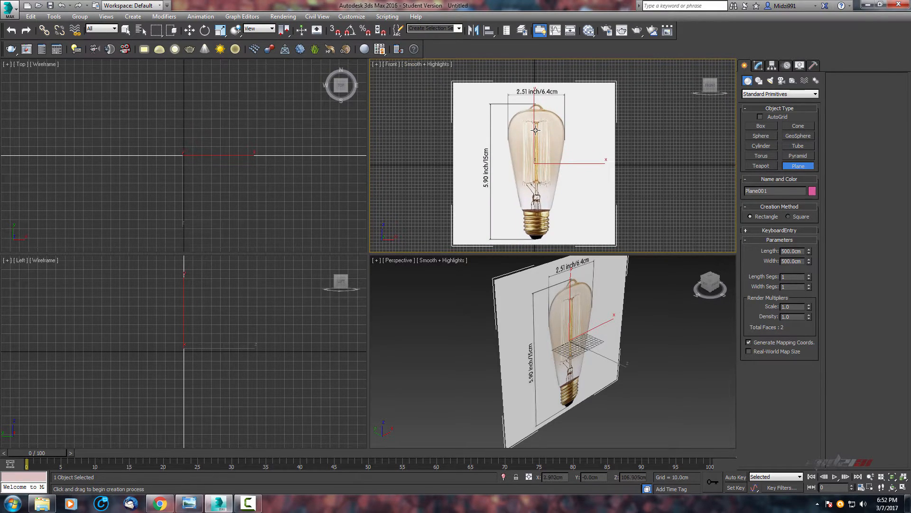
Examine the bulb reference image on the plane in the Front and Perspective viewports.
key("h")
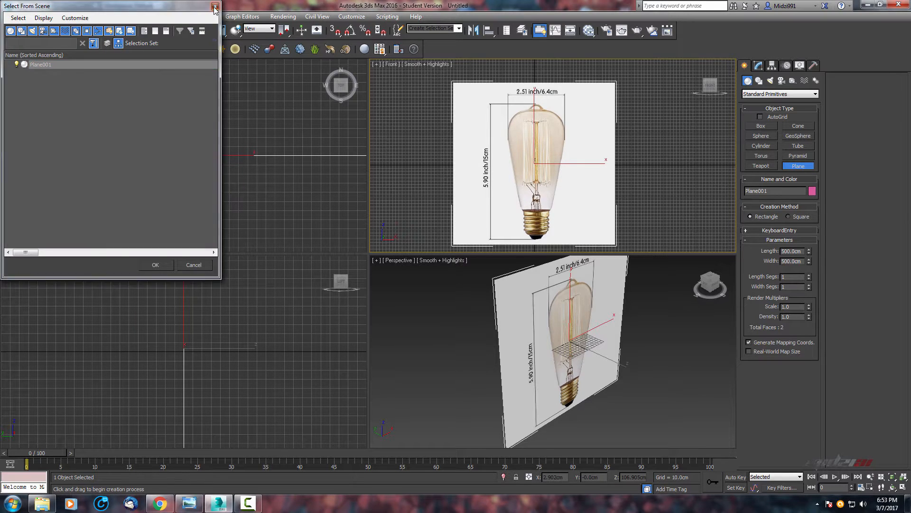
left_click(215, 7)
middle_click_drag(525, 155, 494, 185)
scroll(502, 184, "up", 2)
scroll(501, 184, "down", 2)
middle_click_drag(534, 135, 539, 113)
mouse_move(491, 152)
middle_mouse_down()
mouse_move(520, 131)
mouse_move(492, 153)
middle_mouse_up()
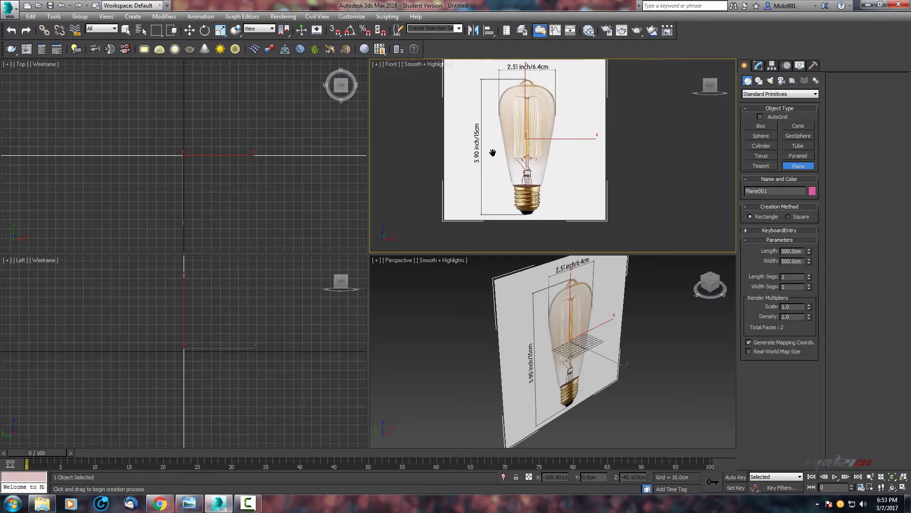
scroll(472, 124, "up", 2)
scroll(472, 124, "down", 2)
scroll(592, 299, "up", 2)
scroll(587, 309, "down", 4)
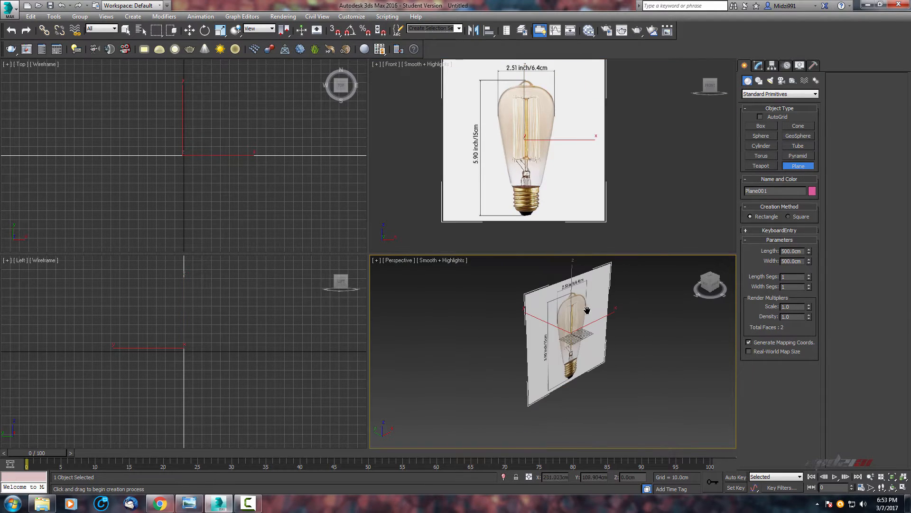
mouse_move(519, 150)
middle_mouse_down()
mouse_move(537, 135)
mouse_move(522, 178)
mouse_move(524, 167)
middle_mouse_up()
scroll(523, 178, "down", 2)
scroll(523, 167, "up", 2)
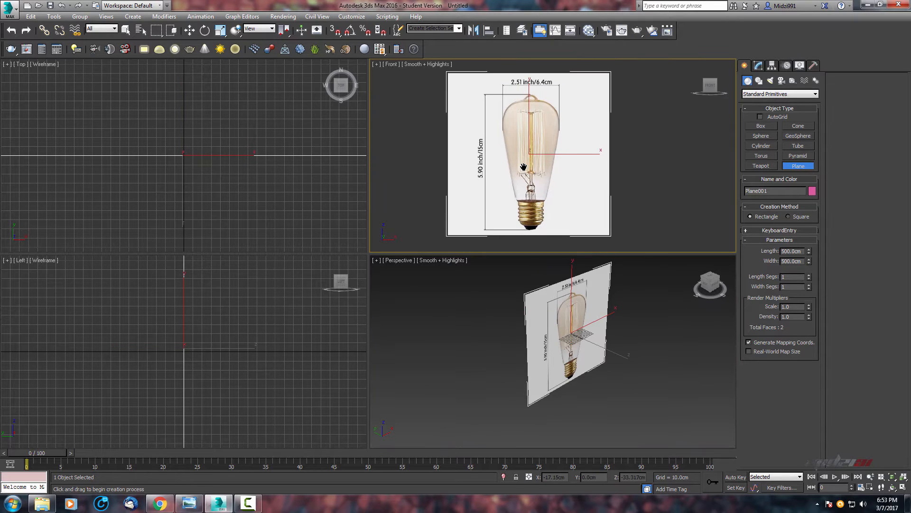
scroll(576, 292, "up", 5)
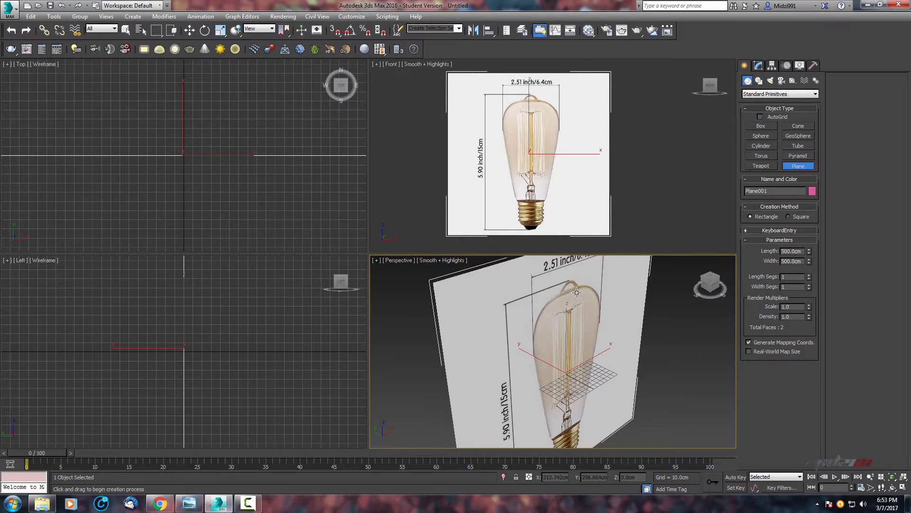
scroll(545, 126, "up", 3)
key("alt+w")
scroll(346, 278, "down", 3)
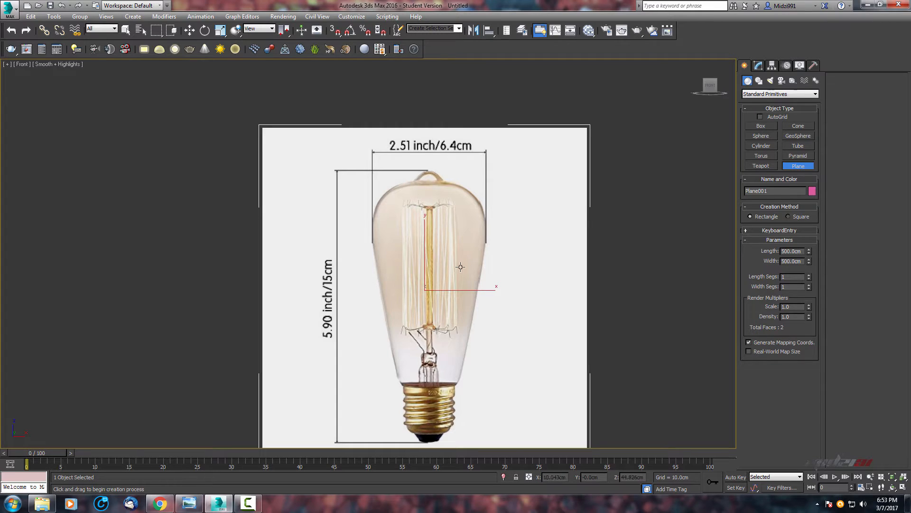
middle_click_drag(460, 267, 651, 122)
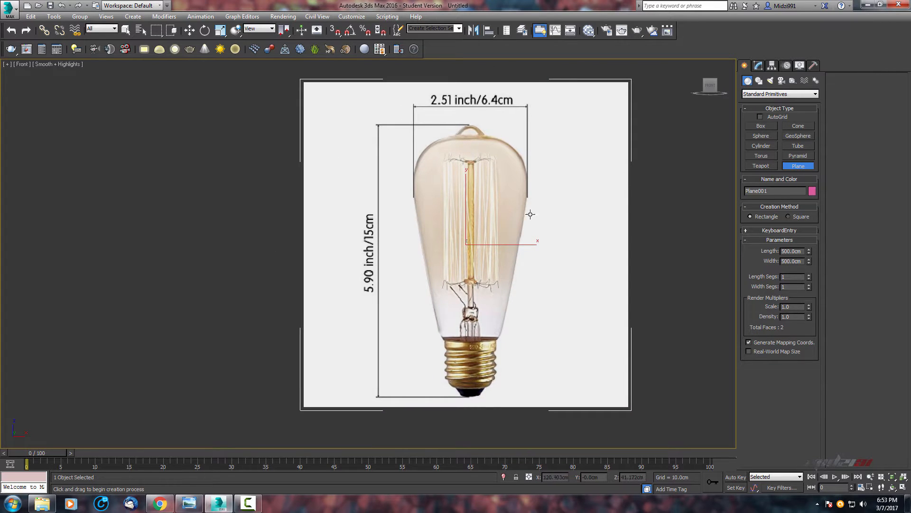
key("alt+w")
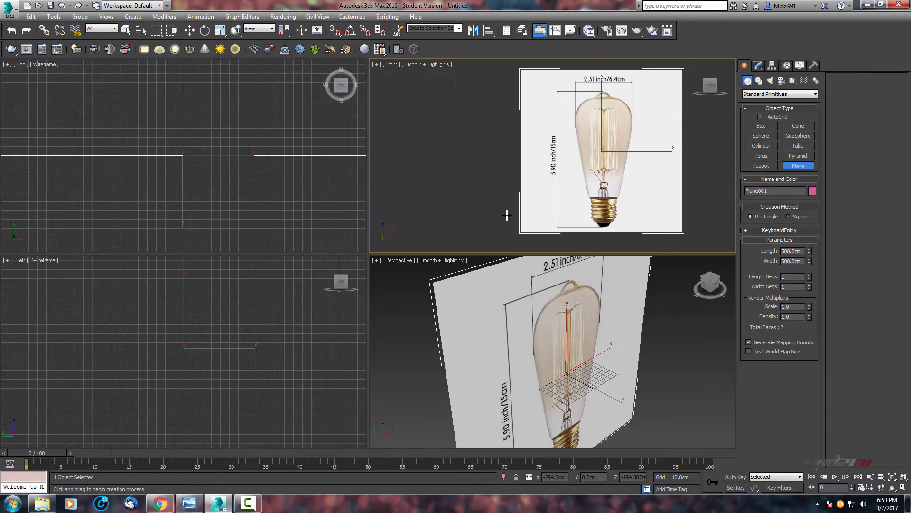
Create a box at the origin in the Top viewport, about 30 by 40 cm and 67 cm tall.
left_click(765, 128)
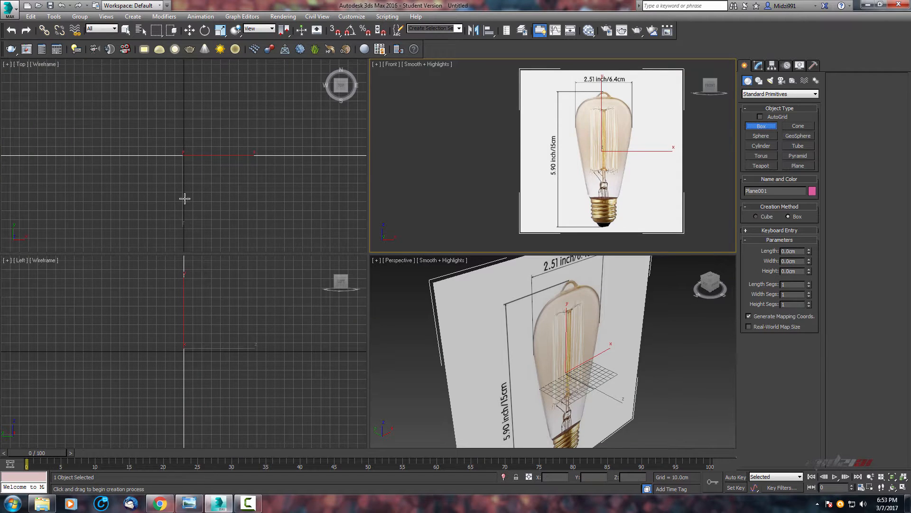
key("alt+w")
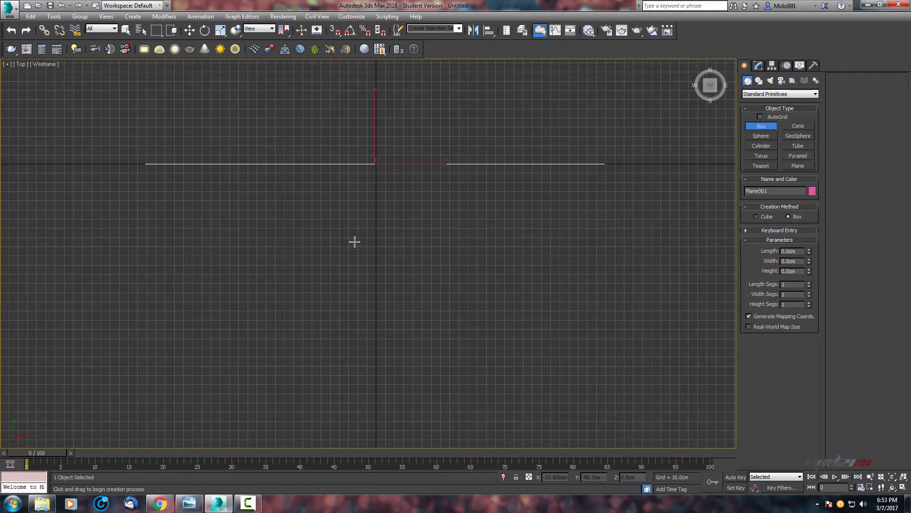
left_click_drag(363, 230, 401, 258)
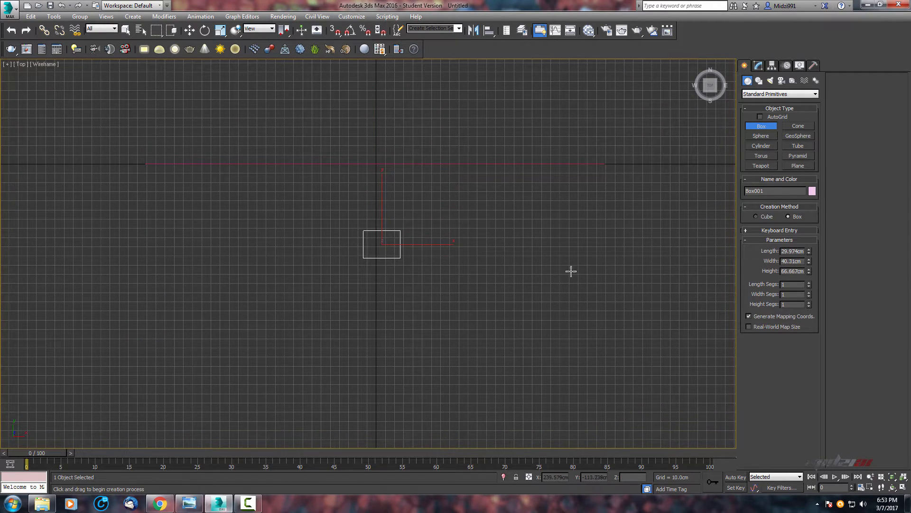
scroll(571, 270, "down", 3)
left_click(483, 230)
key("alt+w")
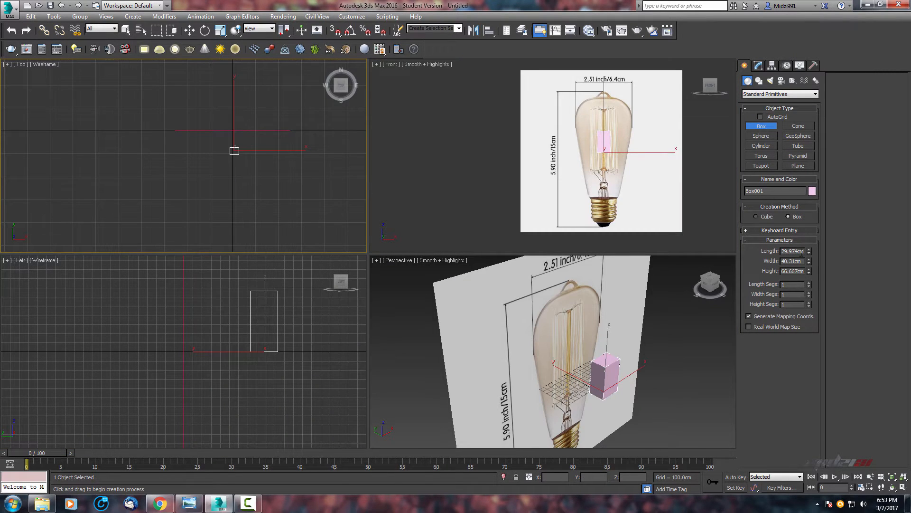
Set the box's length and width to 6.4 cm.
double_click(802, 252)
type("5")
key("Tab")
key("Tab")
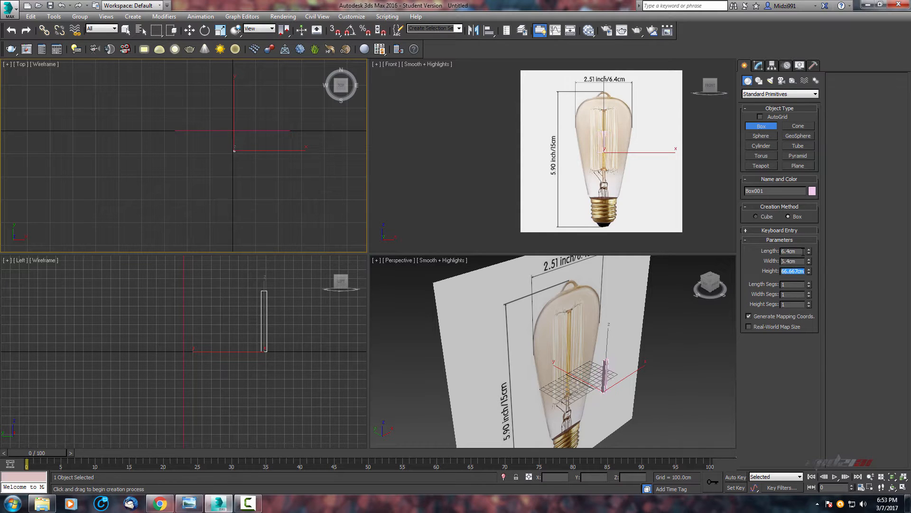
key("Return")
Select the box with the Move tool and reset its X and Y position to 0.
scroll(617, 394, "up", 4)
key("w")
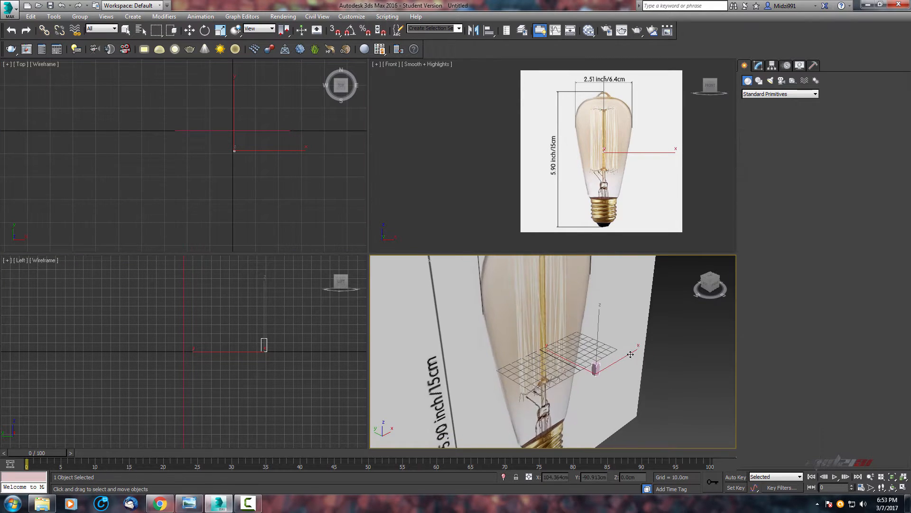
middle_click_drag(592, 395, 561, 366)
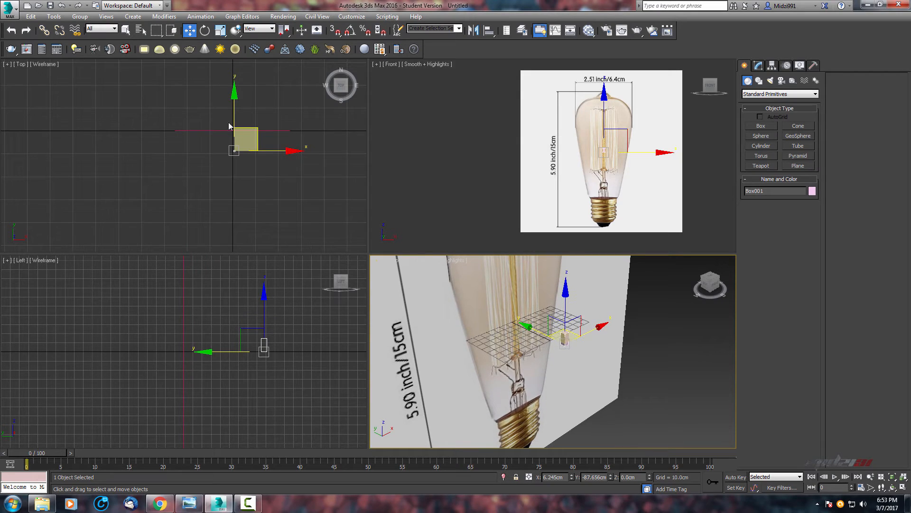
right_click(572, 477)
right_click(611, 477)
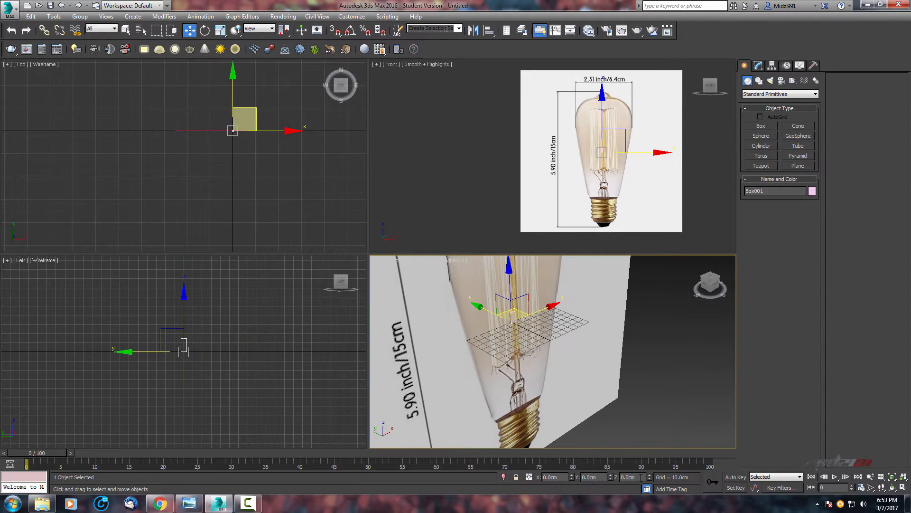
Maximize the Front viewport and switch the box to see-through display.
middle_click_drag(522, 310, 553, 324)
scroll(524, 323, "up", 2)
scroll(573, 188, "up", 2)
middle_click_drag(574, 188, 519, 170)
scroll(582, 169, "up", 4)
middle_click_drag(583, 171, 605, 193)
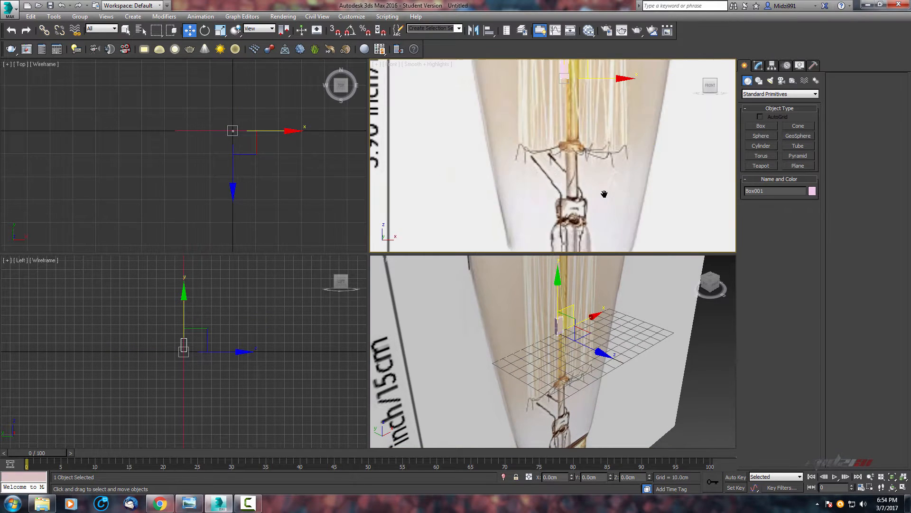
key("alt+w")
scroll(524, 187, "up", 2)
middle_click_drag(532, 194, 649, 323)
middle_click_drag(518, 226, 573, 290)
scroll(527, 236, "up", 1)
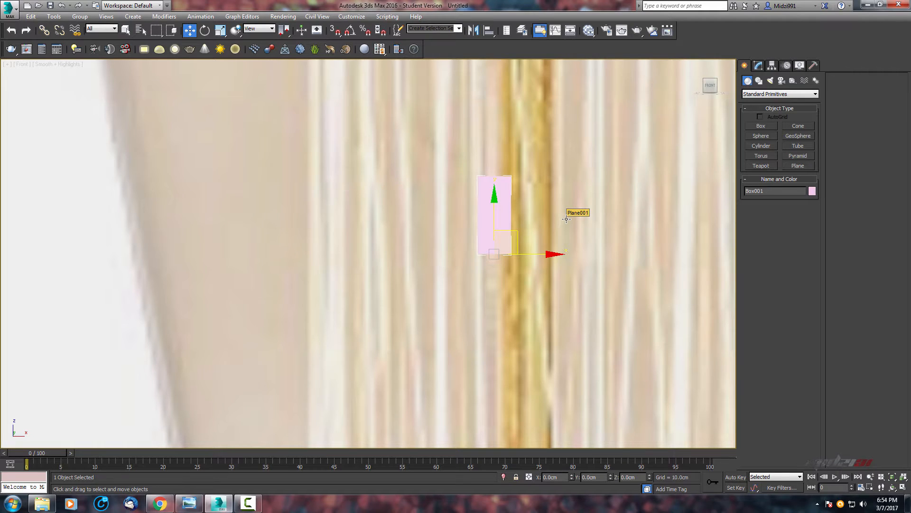
key("alt+x")
Select the reference plane and move it slightly to line the bulb up with the box.
scroll(552, 197, "down", 1)
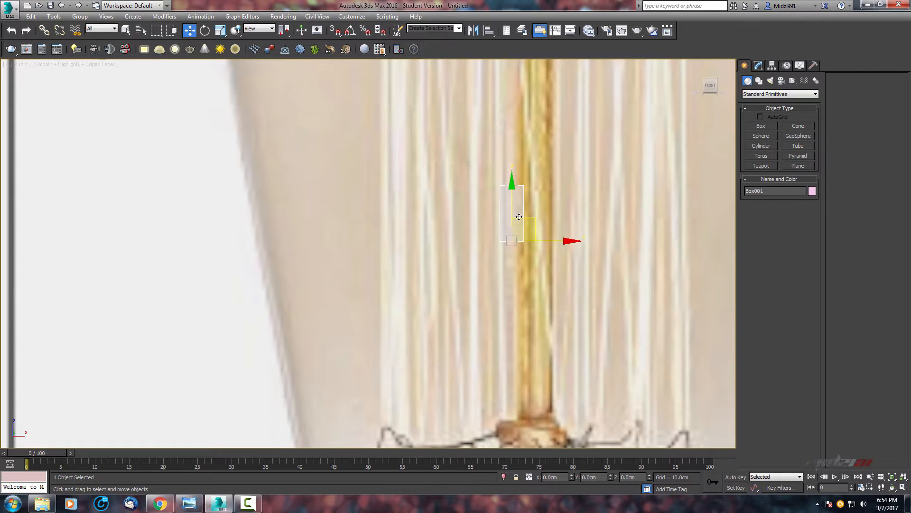
scroll(520, 218, "up", 1)
middle_click_drag(525, 222, 489, 272)
scroll(492, 234, "up", 1)
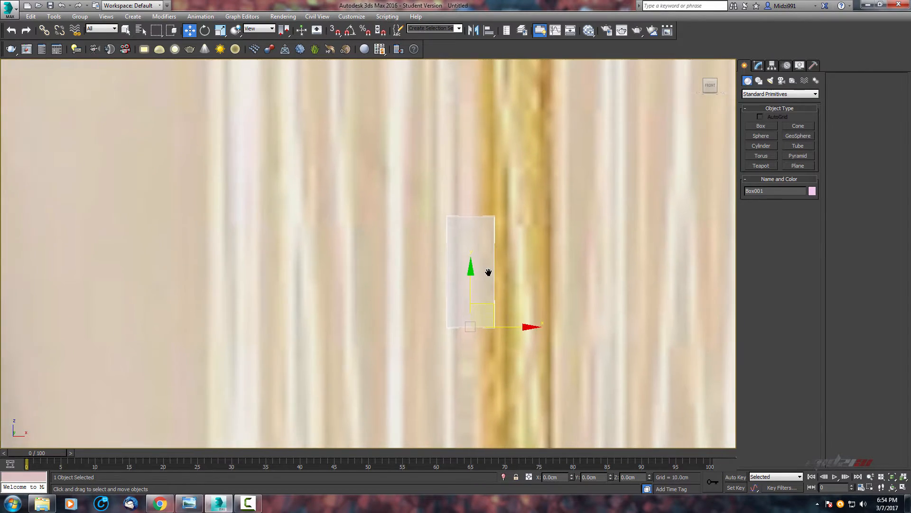
scroll(539, 252, "down", 5)
scroll(555, 265, "up", 1)
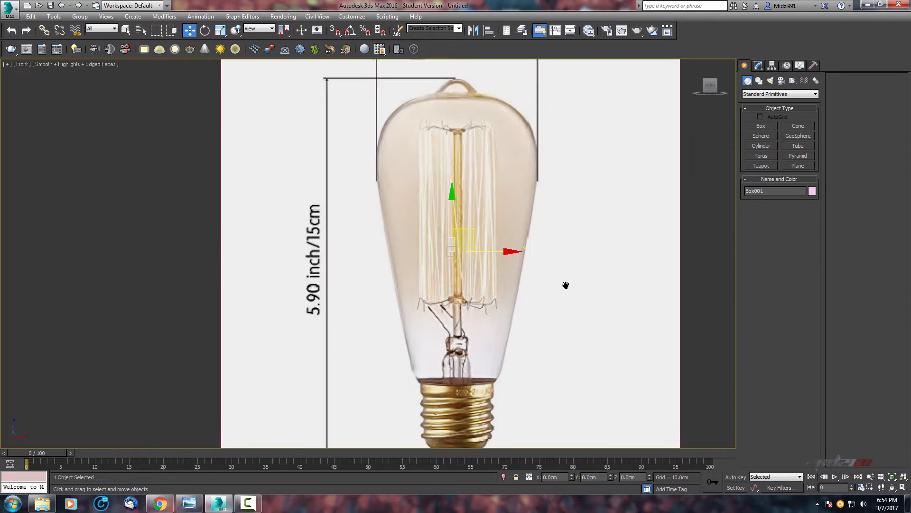
middle_click_drag(565, 285, 560, 303)
left_click(525, 216)
middle_click_drag(488, 200, 546, 203)
Scale the reference plane down uniformly so the bulb's 6.4 cm width matches the box's width.
scroll(527, 197, "down", 1)
middle_click_drag(521, 195, 515, 179)
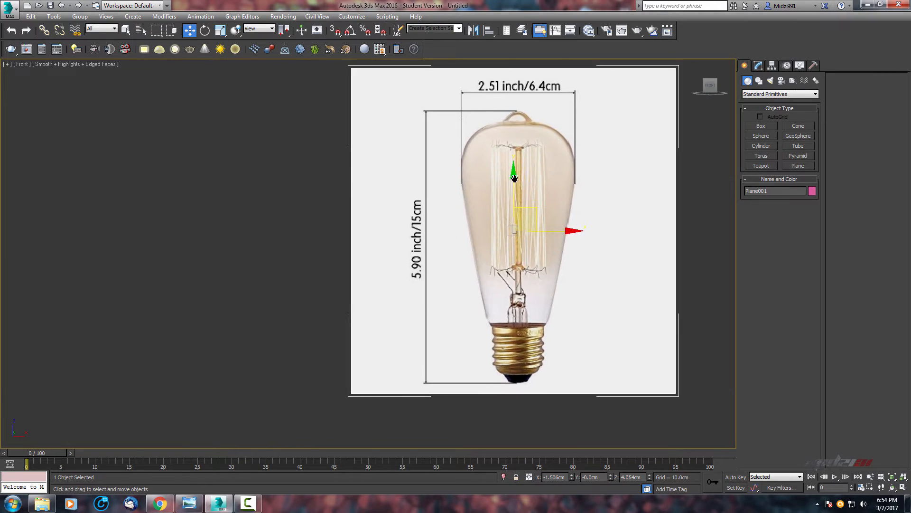
scroll(488, 214, "up", 3)
middle_click_drag(489, 216, 534, 114)
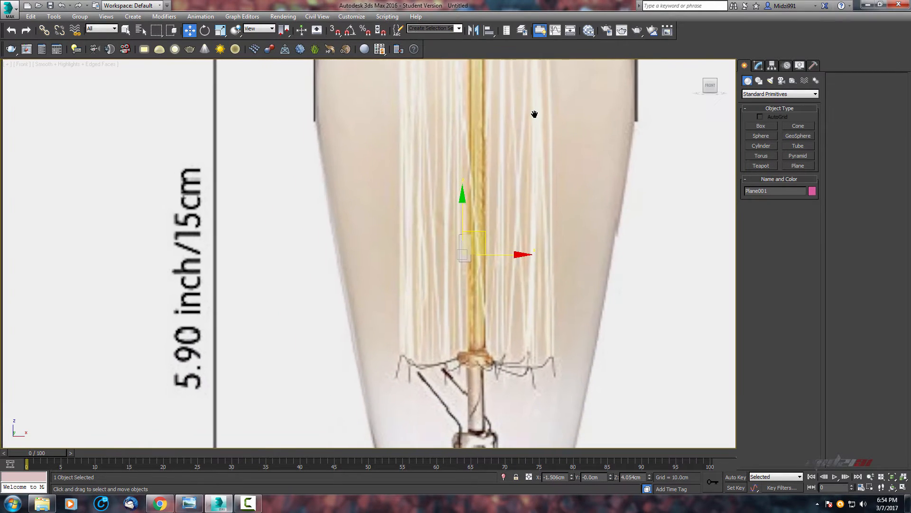
key("r")
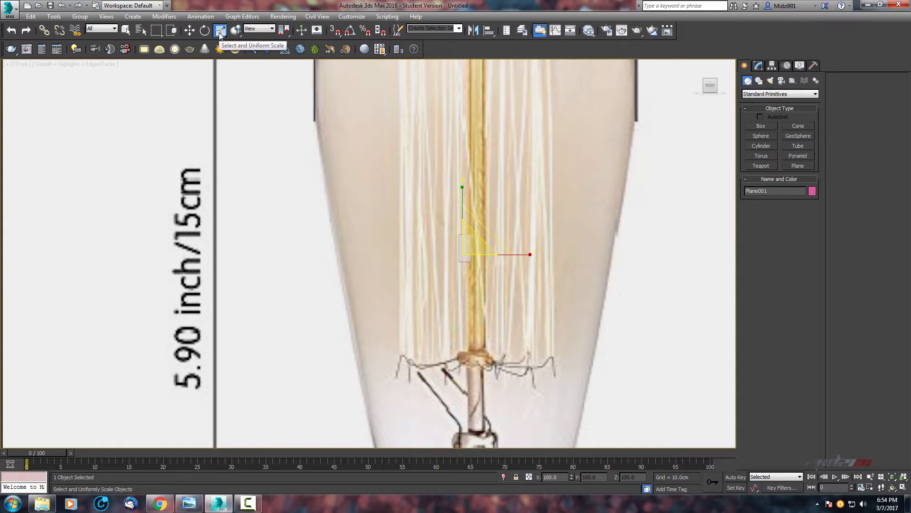
mouse_move(553, 248)
middle_mouse_down()
mouse_move(563, 241)
mouse_move(557, 264)
middle_mouse_up()
left_click_drag(473, 262, 440, 3)
scroll(470, 143, "up", 2)
mouse_move(470, 147)
middle_mouse_down()
mouse_move(484, 183)
mouse_move(481, 144)
middle_mouse_up()
key("z")
middle_click_drag(459, 211, 543, 219)
scroll(480, 199, "up", 2)
scroll(543, 219, "down", 4)
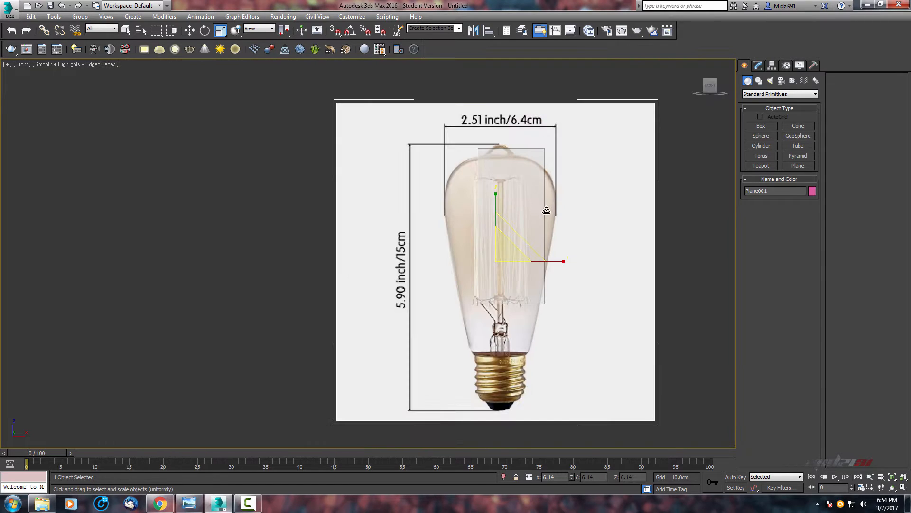
scroll(468, 308, "down", 3)
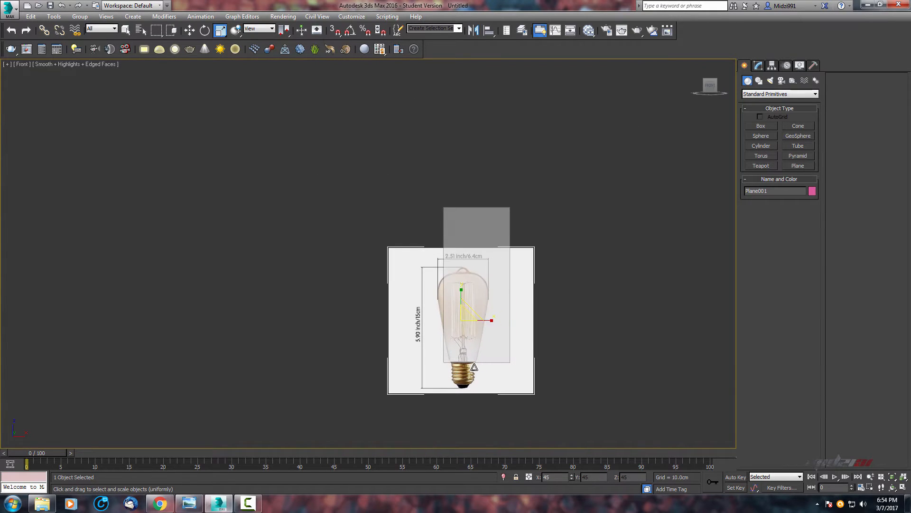
Move the reference plane upward to center the bulb over the box.
key("w")
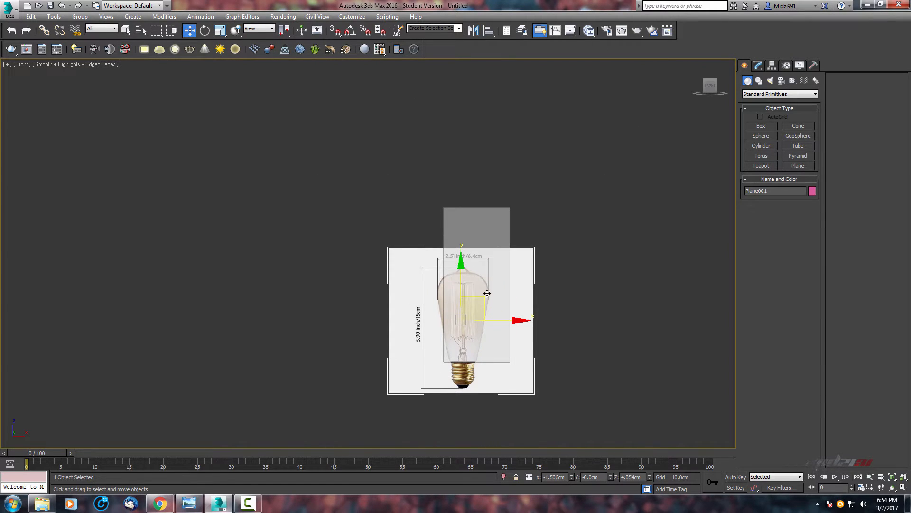
left_click_drag(487, 293, 484, 258)
scroll(489, 256, "up", 3)
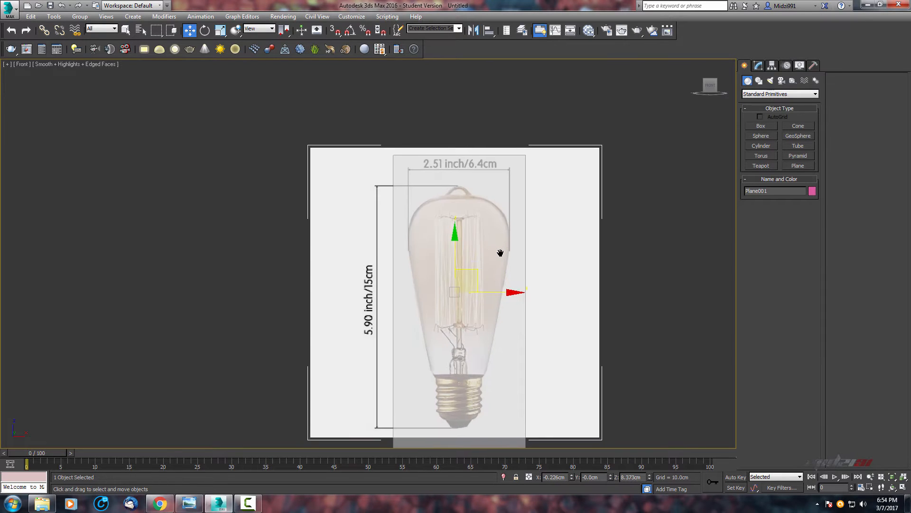
middle_click_drag(500, 253, 536, 198)
scroll(536, 195, "up", 2)
scroll(537, 195, "down", 2)
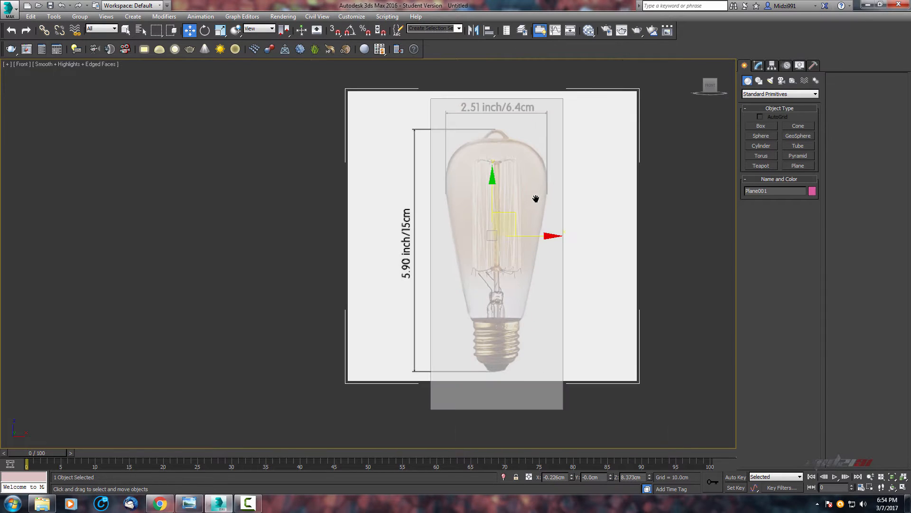
Scale the reference plane uniformly again to fit the bulb's width to the box.
key("r")
left_click_drag(505, 224, 516, 211)
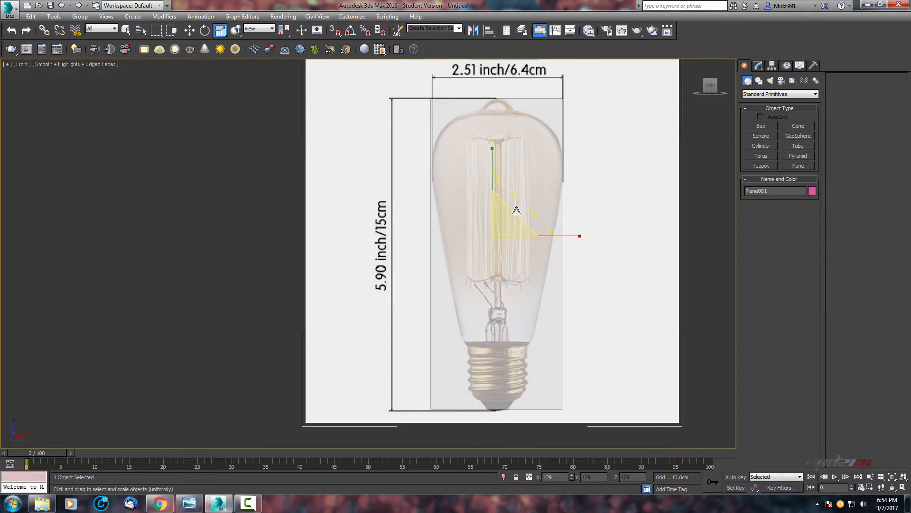
left_click_drag(516, 210, 496, 196)
Fine-tune the reference plane's position and uniform scale against the box.
key("w")
scroll(497, 195, "up", 6)
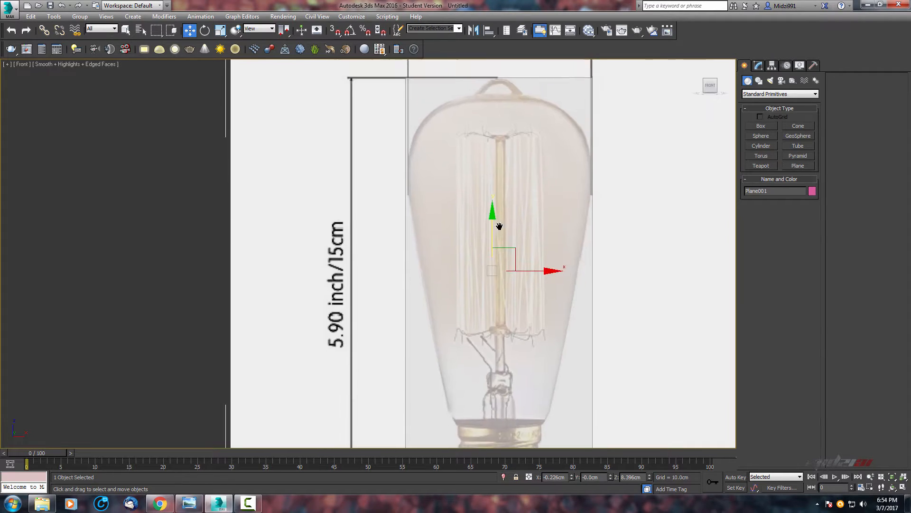
middle_click_drag(485, 322, 520, 175)
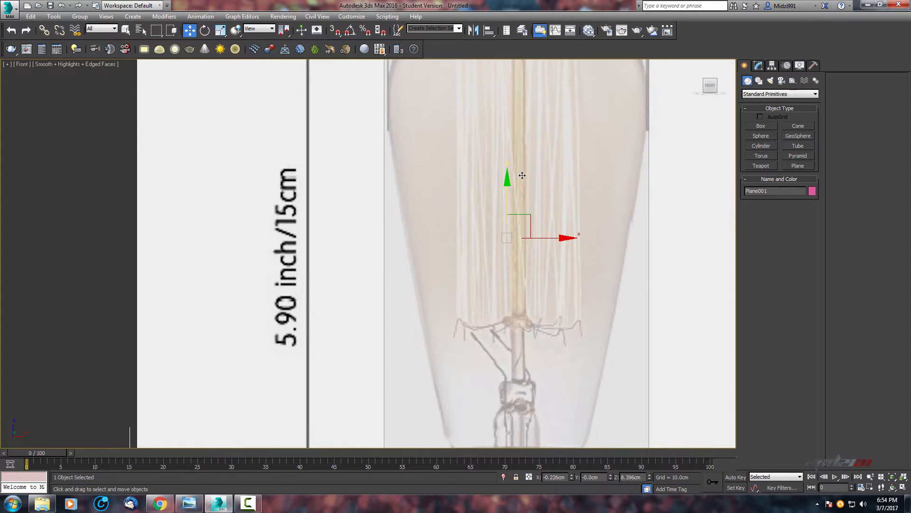
scroll(521, 175, "down", 5)
middle_click_drag(508, 219, 502, 251)
scroll(502, 251, "up", 5)
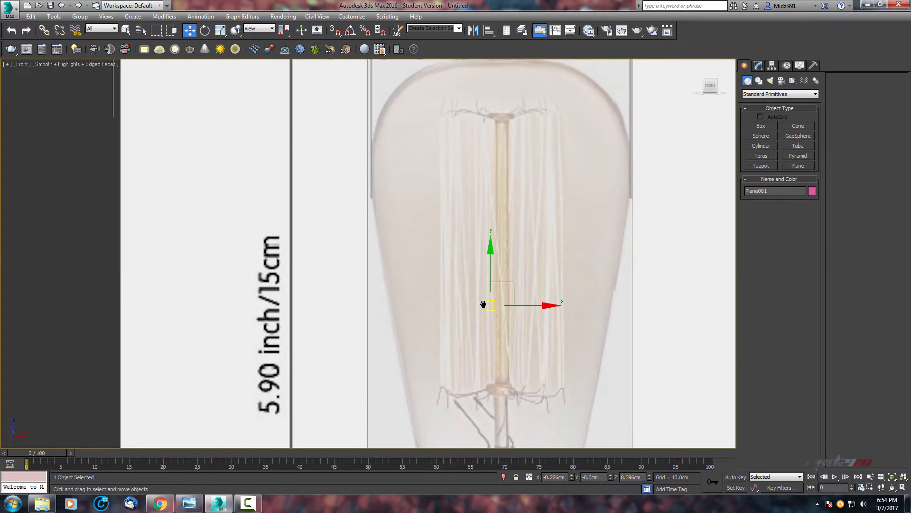
middle_click_drag(482, 301, 484, 344)
key("r")
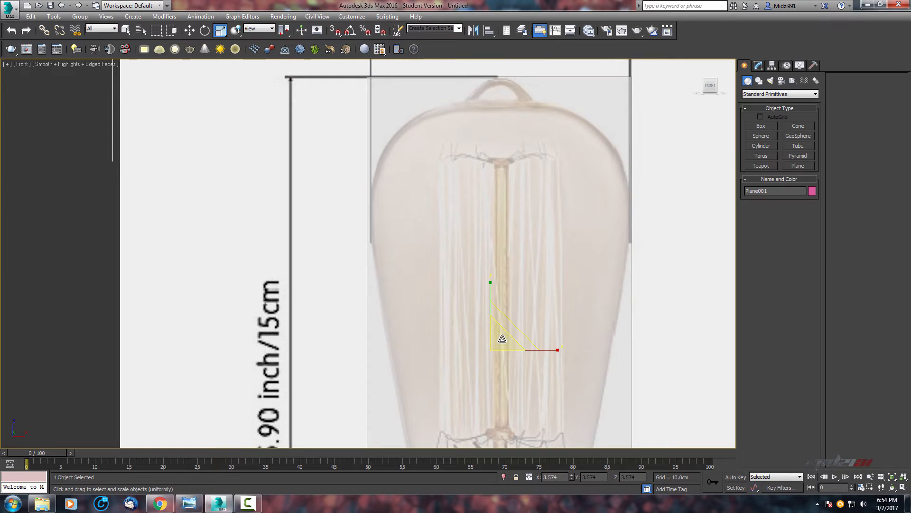
left_click_drag(502, 339, 502, 338)
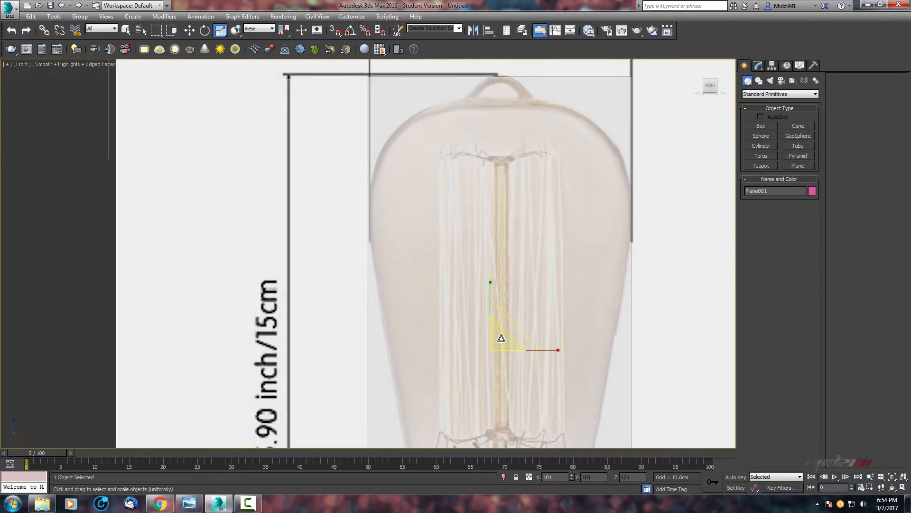
Adjust the reference plane's uniform scale slightly so the bulb's outline fits the box's 6.4 cm width.
scroll(533, 231, "down", 3)
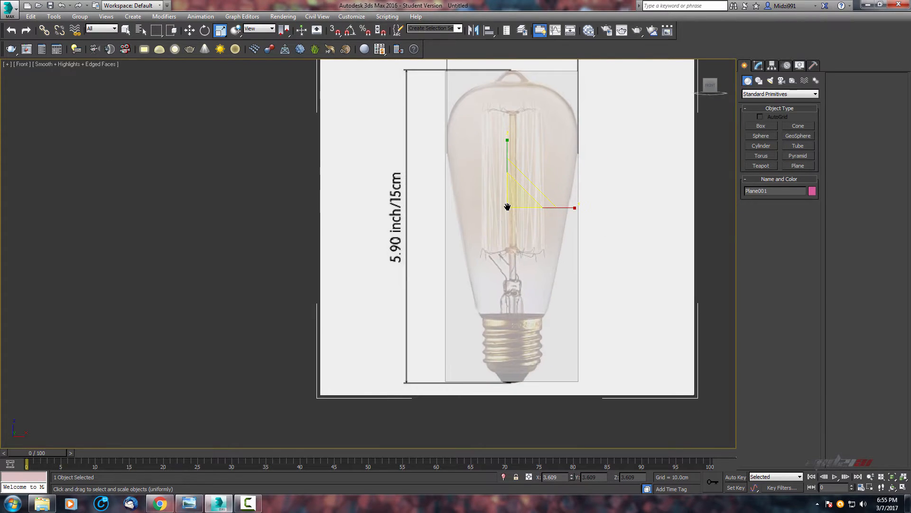
scroll(516, 175, "up", 1)
middle_click_drag(520, 187, 512, 304)
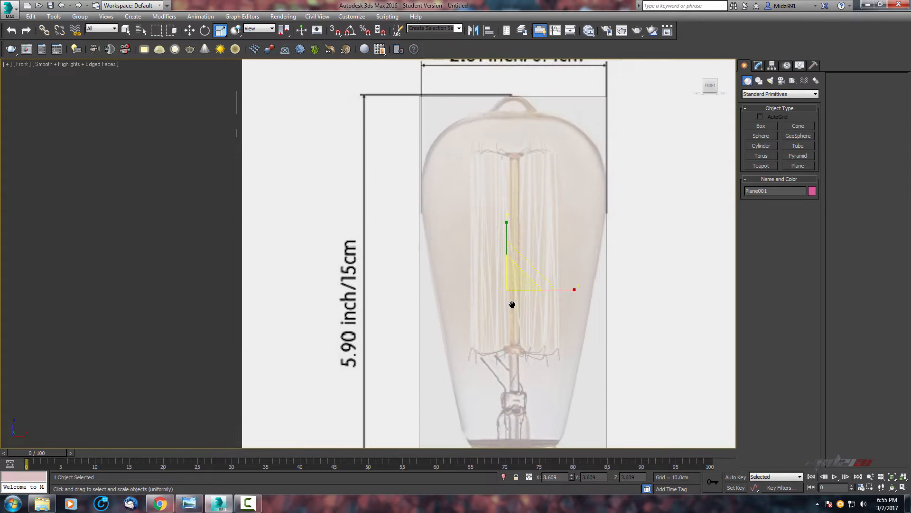
middle_click_drag(507, 221, 509, 203)
key("w")
key("r")
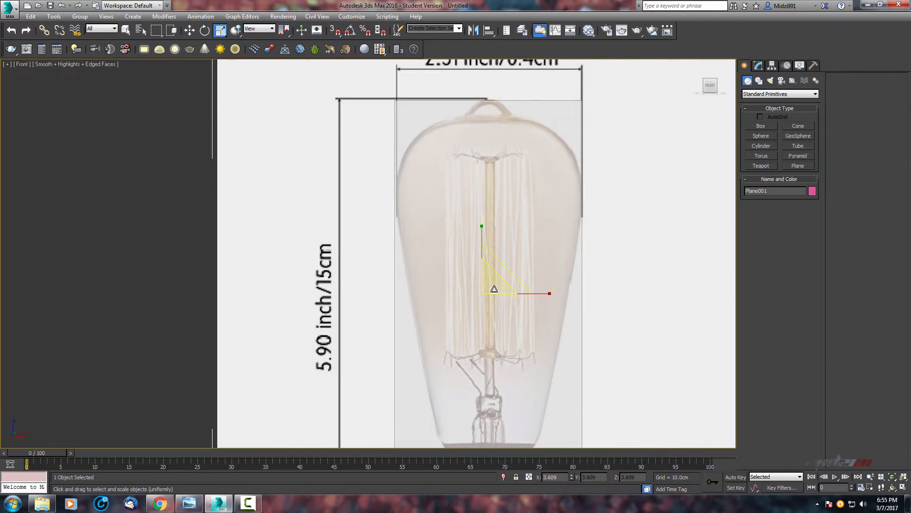
left_click_drag(494, 289, 493, 289)
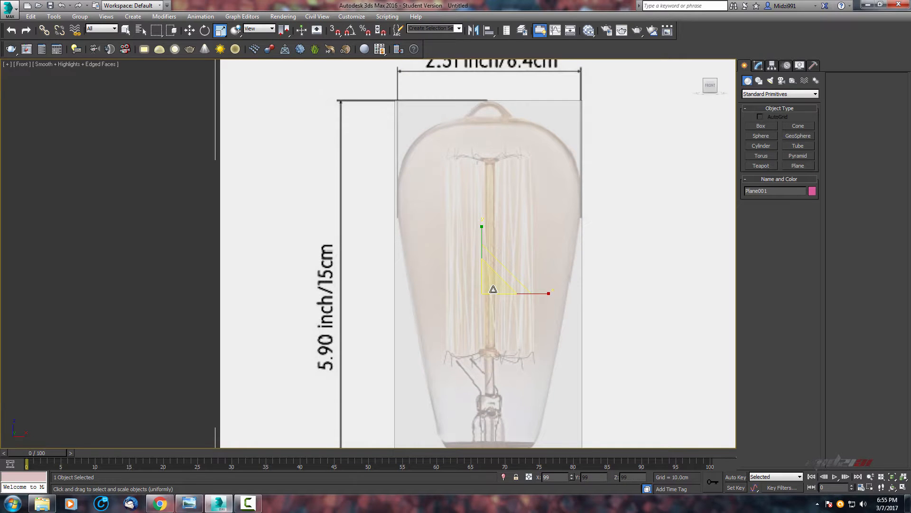
middle_click_drag(510, 270, 458, 469)
scroll(523, 223, "up", 2)
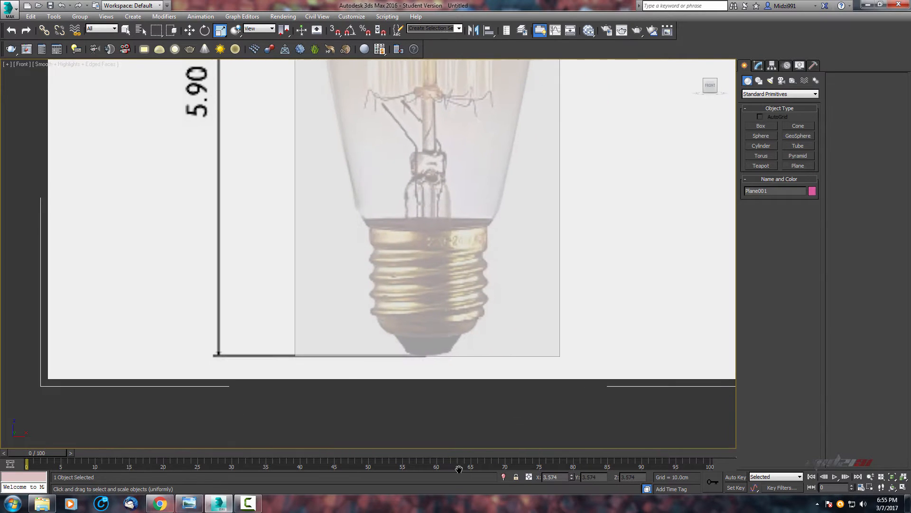
middle_click_drag(435, 291, 462, 426)
scroll(492, 308, "down", 2)
middle_click_drag(489, 265, 472, 350)
scroll(464, 235, "up", 2)
middle_click_drag(464, 235, 464, 343)
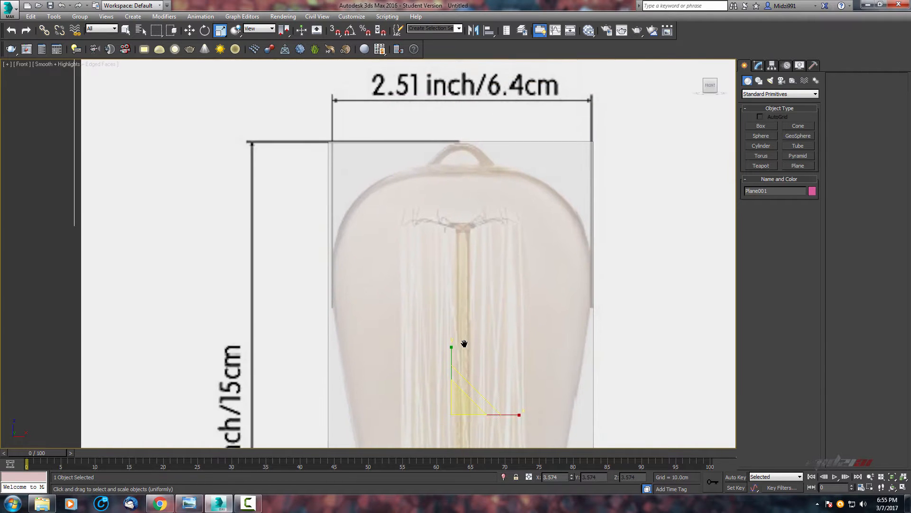
scroll(495, 297, "up", 2)
middle_click_drag(495, 297, 486, 313)
scroll(477, 213, "down", 4)
middle_click_drag(445, 277, 449, 304)
scroll(448, 304, "up", 2)
middle_click_drag(449, 304, 422, 285)
scroll(455, 246, "down", 3)
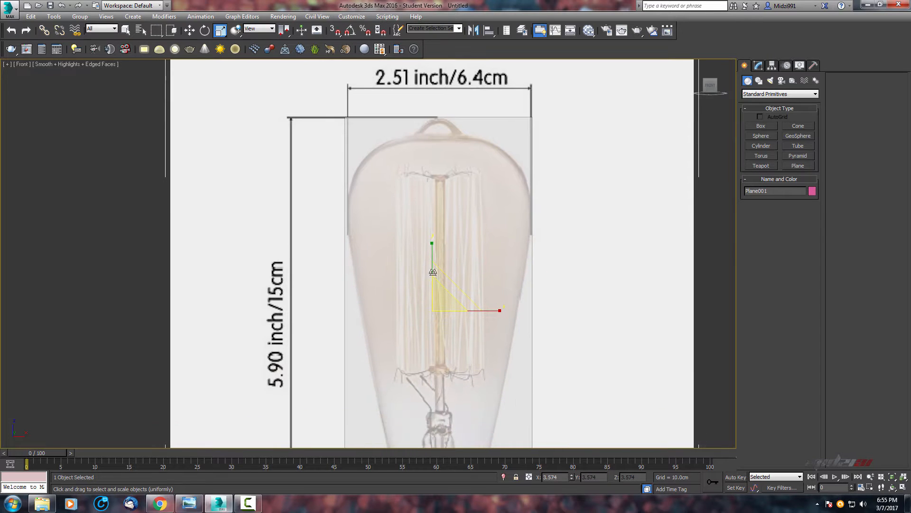
Inspect the reference plane and guide box in the perspective view from several angles.
key("alt+w")
scroll(584, 342, "up", 5)
key("alt+w")
scroll(271, 147, "up", 4)
middle_click_drag(271, 147, 425, 234)
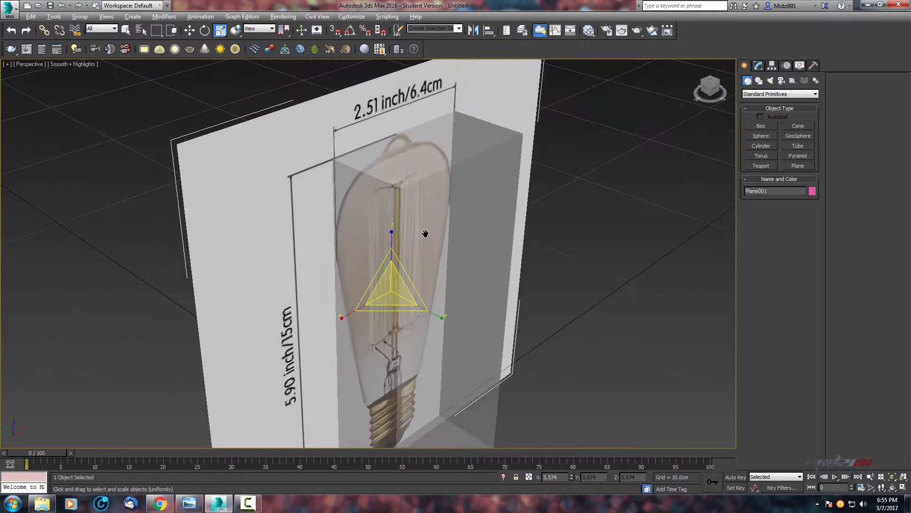
scroll(425, 234, "up", 2)
middle_click_drag(584, 252, 503, 237, "alt")
middle_click_drag(486, 328, 466, 215)
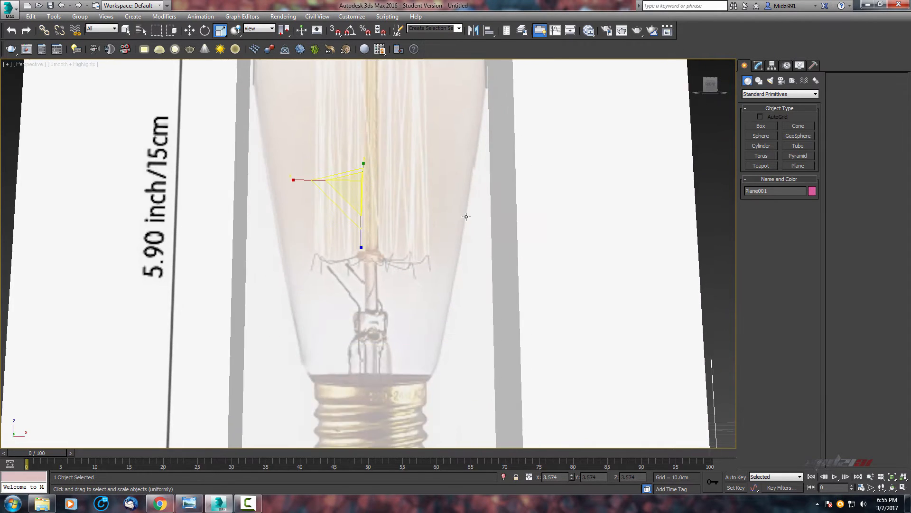
scroll(465, 216, "down", 3)
middle_click_drag(410, 379, 432, 328)
scroll(496, 287, "down", 4)
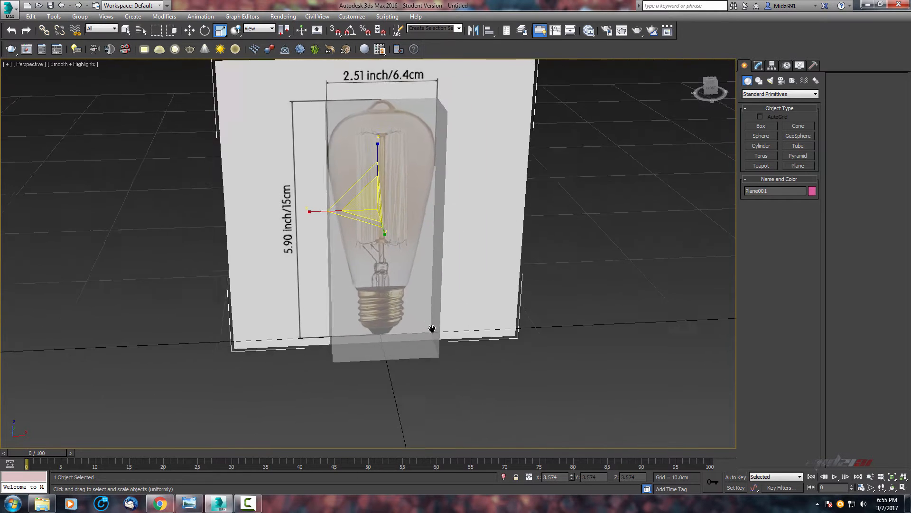
scroll(447, 330, "down", 2)
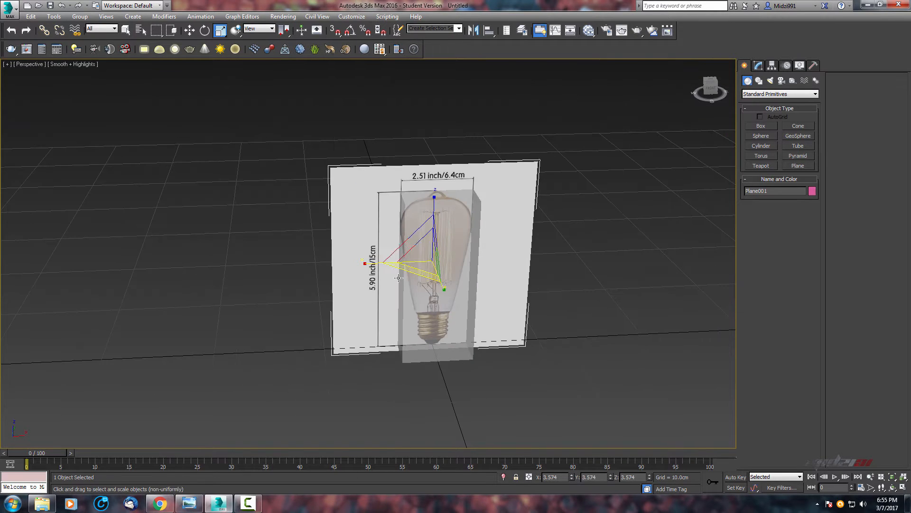
Select the guide box and delete it.
left_click(600, 300)
left_click(462, 352)
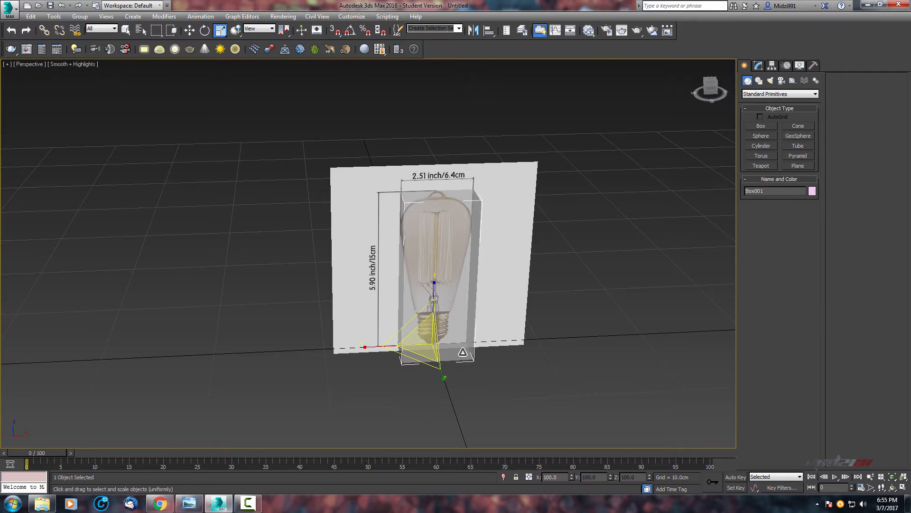
key("Delete")
Move the reference plane to the origin by zeroing its X and Z position.
left_click(494, 224)
key("w")
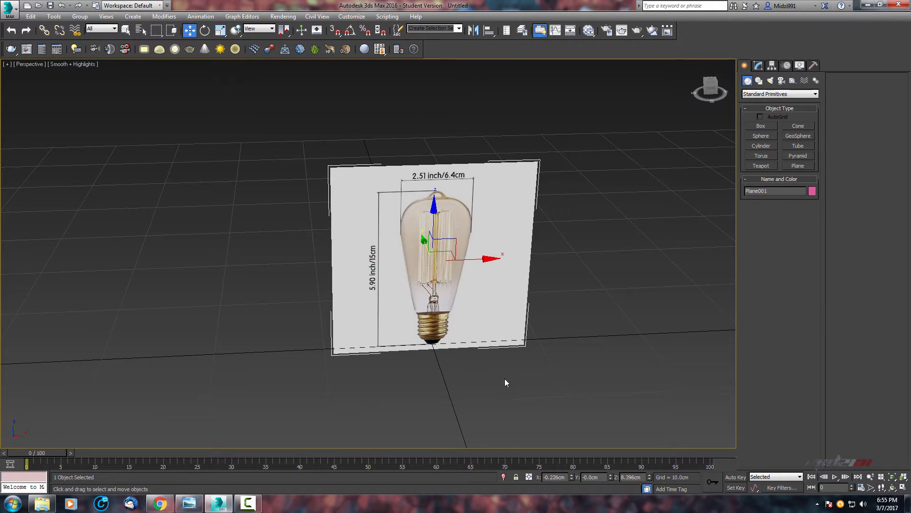
right_click(571, 474)
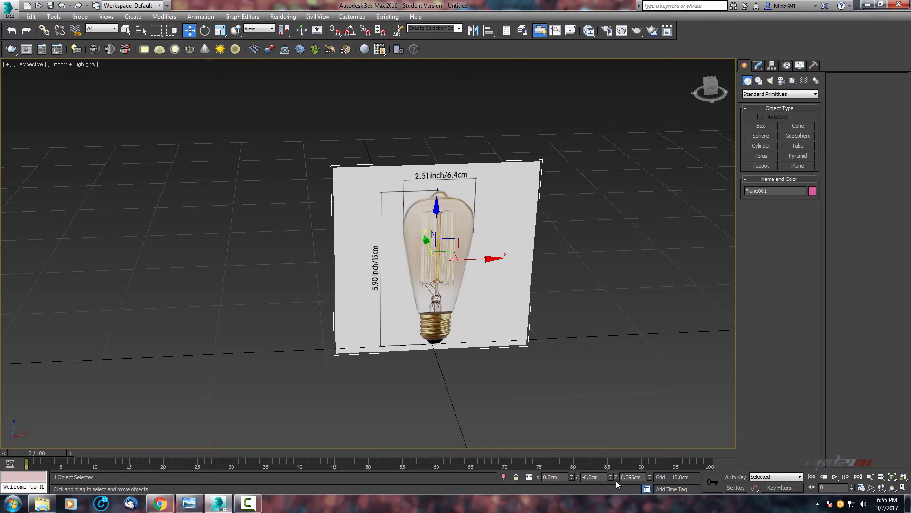
right_click(650, 477)
middle_click_drag(506, 295, 541, 245)
scroll(540, 247, "down", 3)
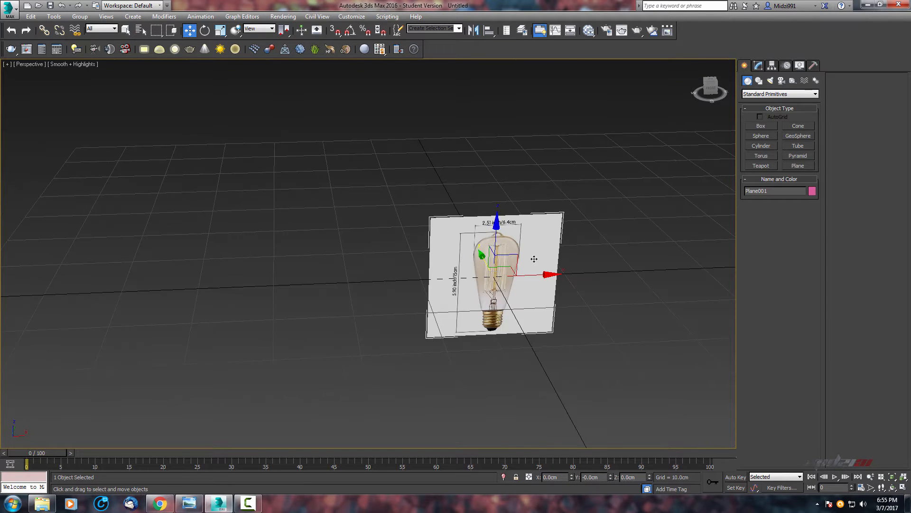
Hide the grid and turn off Show Frozen in Gray in the reference plane's object properties.
key("g")
scroll(565, 318, "up", 5)
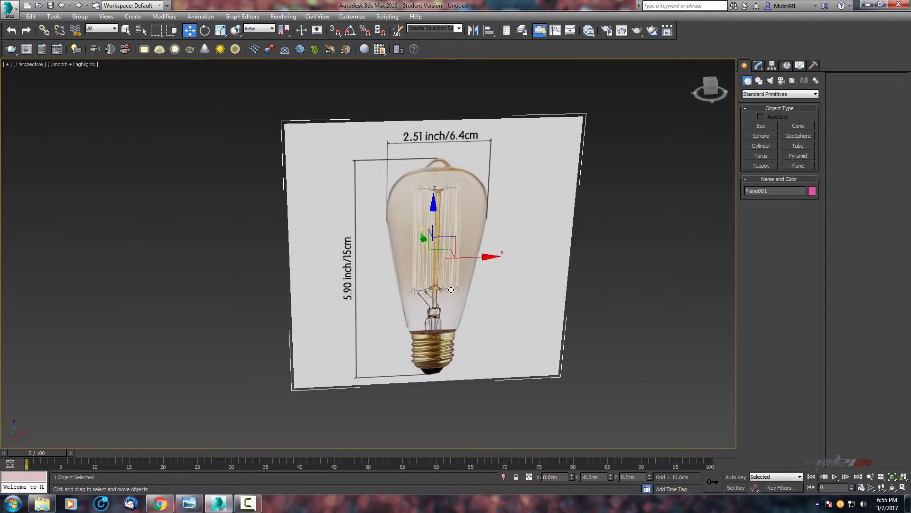
right_click(520, 278)
left_click(558, 340)
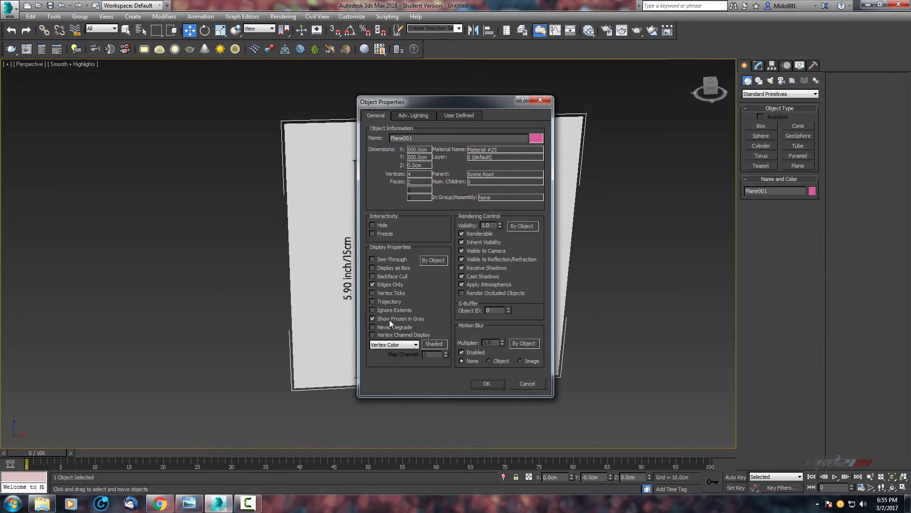
left_click(402, 319)
left_click(487, 383)
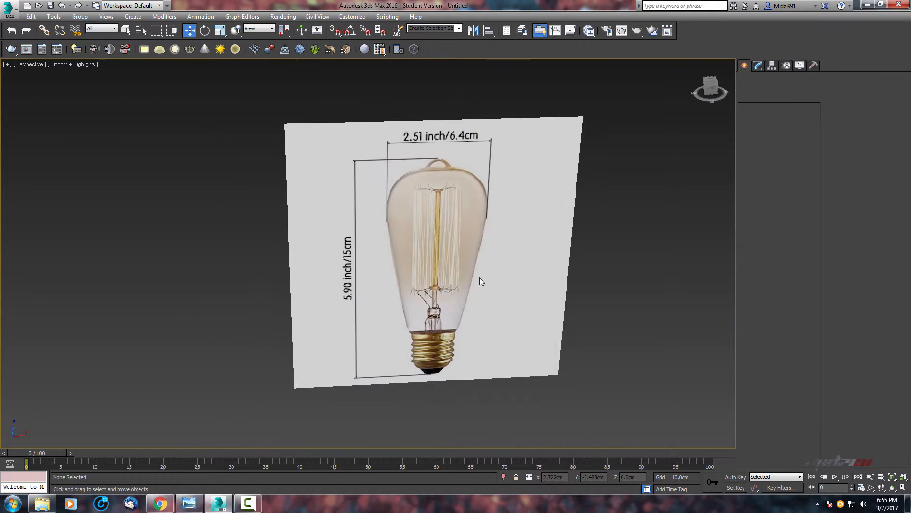
Examine the reference image in the front and top viewports.
scroll(474, 276, "down", 5)
key("alt+w")
middle_click(580, 110)
scroll(544, 81, "down", 6)
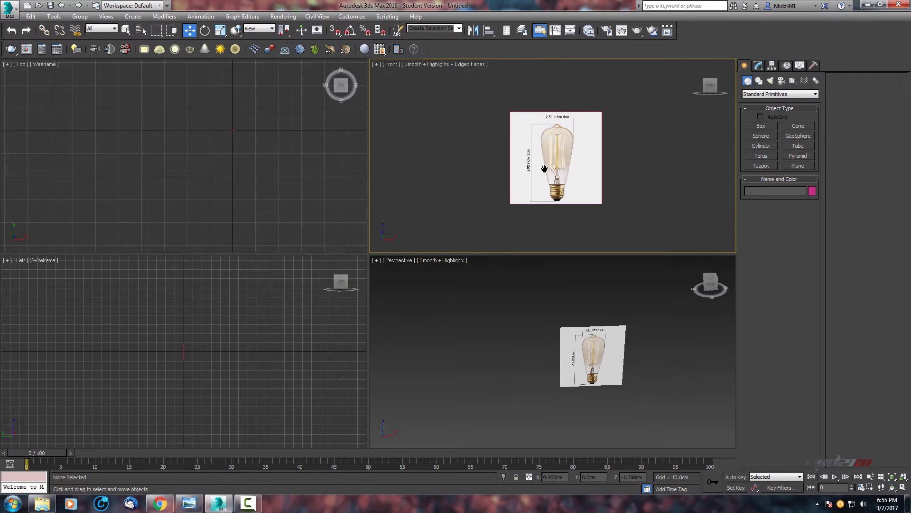
middle_click_drag(545, 168, 524, 178)
scroll(525, 179, "up", 2)
key("alt+w")
middle_click_drag(441, 213, 570, 134)
scroll(628, 182, "up", 3)
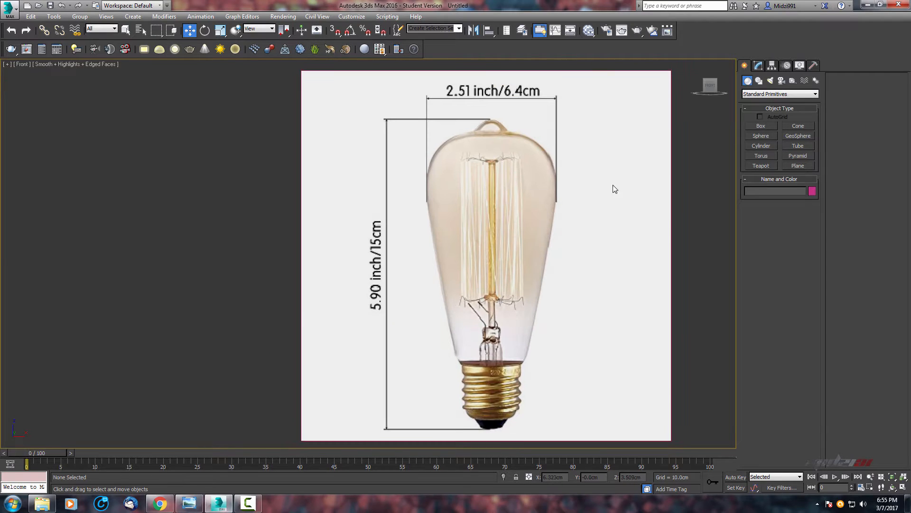
scroll(539, 213, "down", 3)
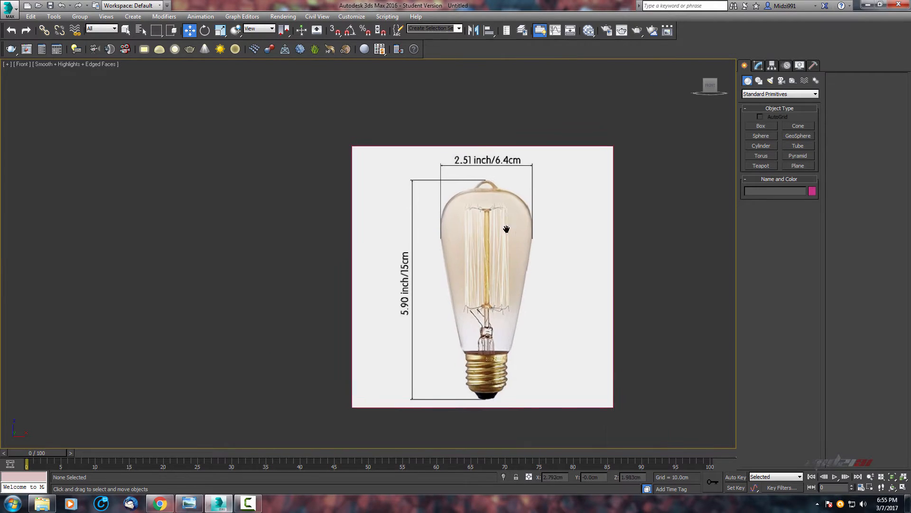
middle_click_drag(539, 238, 475, 233)
scroll(476, 231, "up", 2)
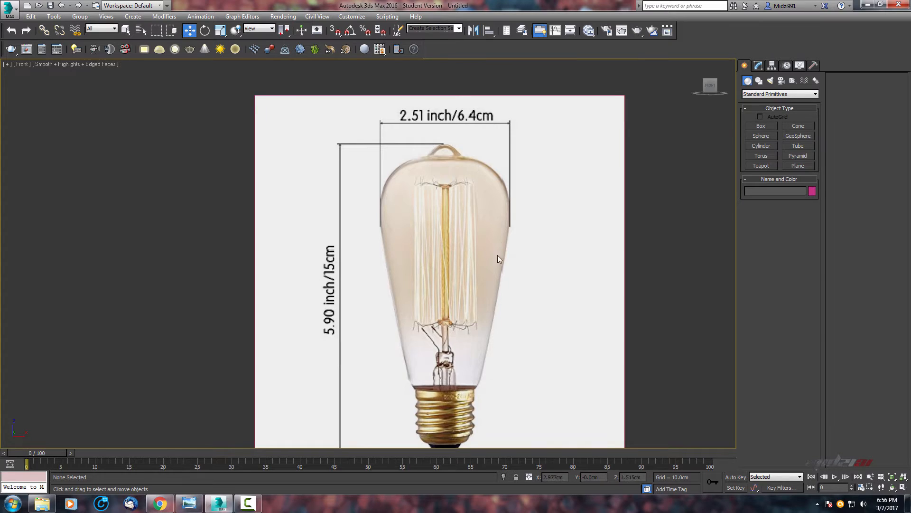
scroll(473, 157, "down", 4)
scroll(470, 173, "up", 4)
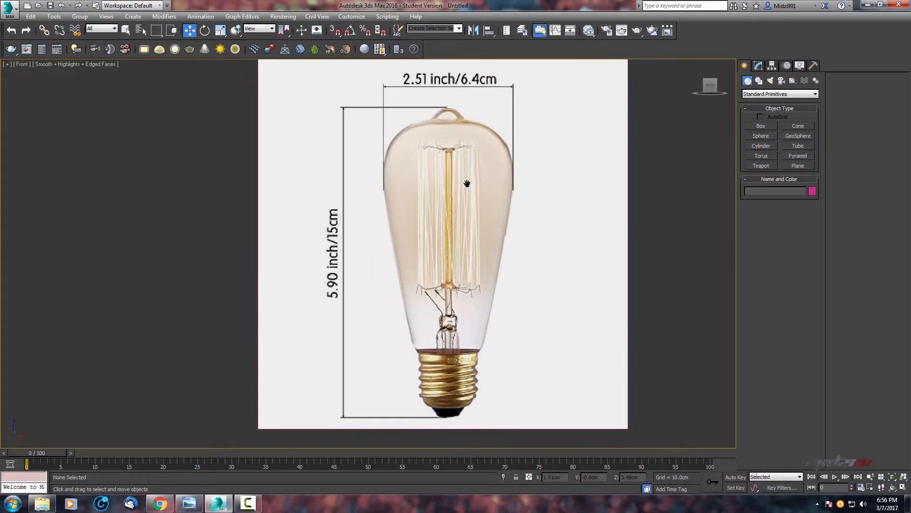
middle_click_drag(467, 184, 501, 219)
key("alt+w")
middle_click(212, 138)
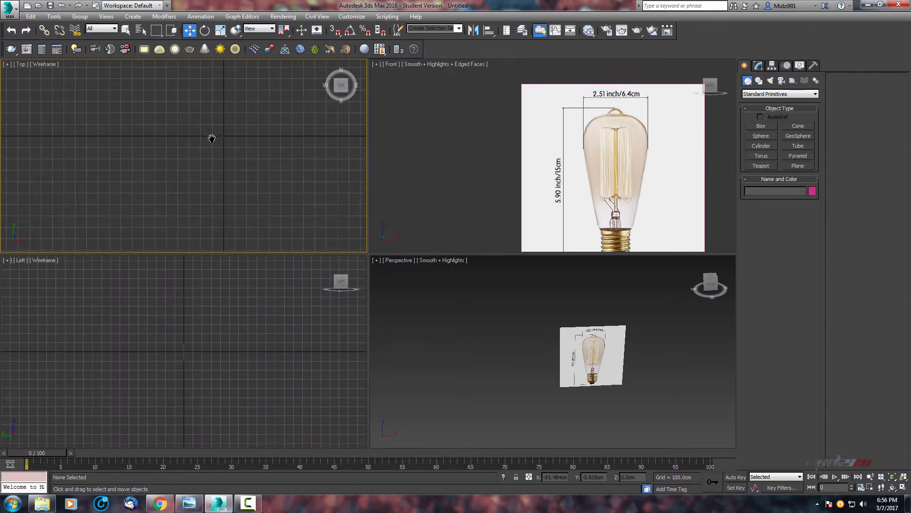
scroll(208, 150, "up", 15)
middle_click_drag(244, 165, 269, 155)
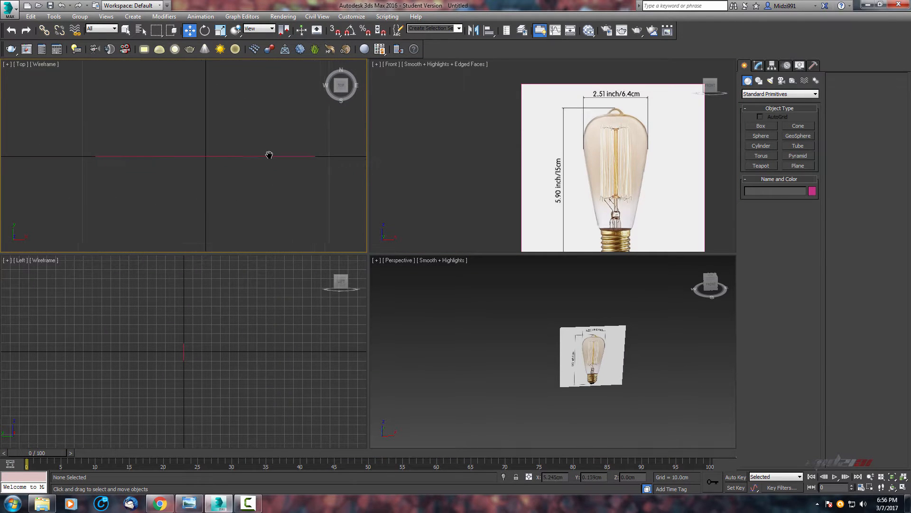
scroll(269, 155, "down", 2)
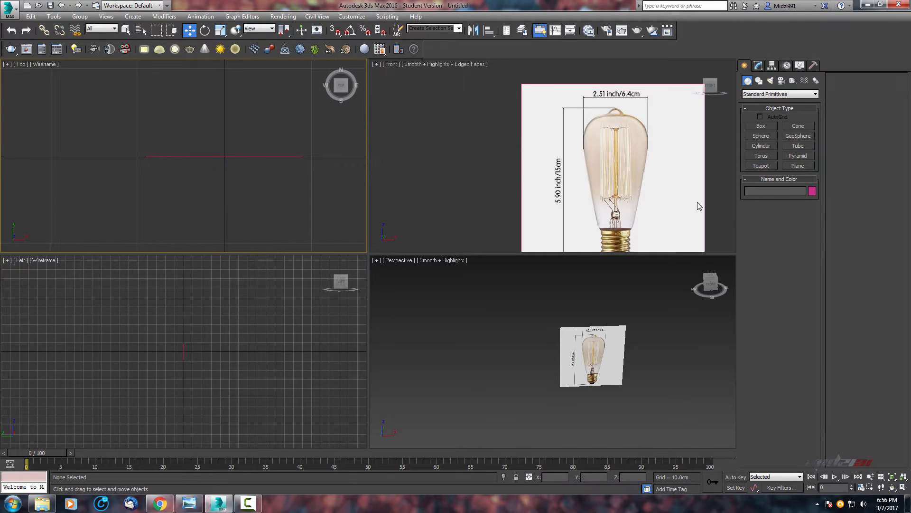
Create a cylinder in the top view with radius about 6.4 cm and height about 2.7 cm.
left_click(762, 145)
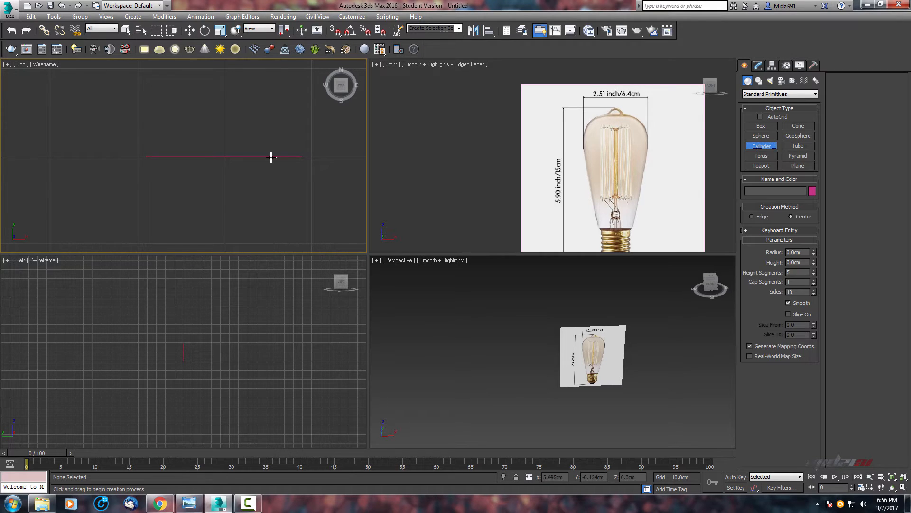
left_click_drag(224, 151, 237, 98)
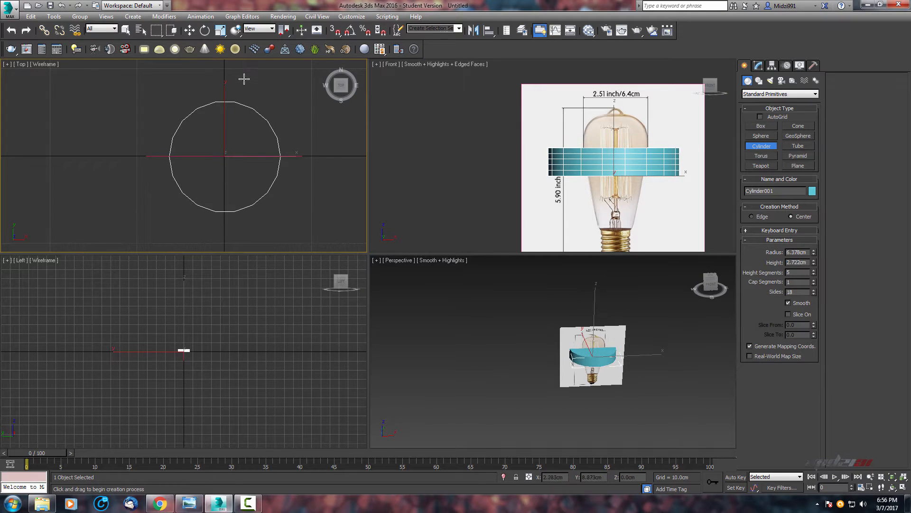
left_click(245, 80)
Scale the cylinder down uniformly to roughly match the width of the bulb's glass in the front view.
middle_click_drag(590, 159, 552, 134)
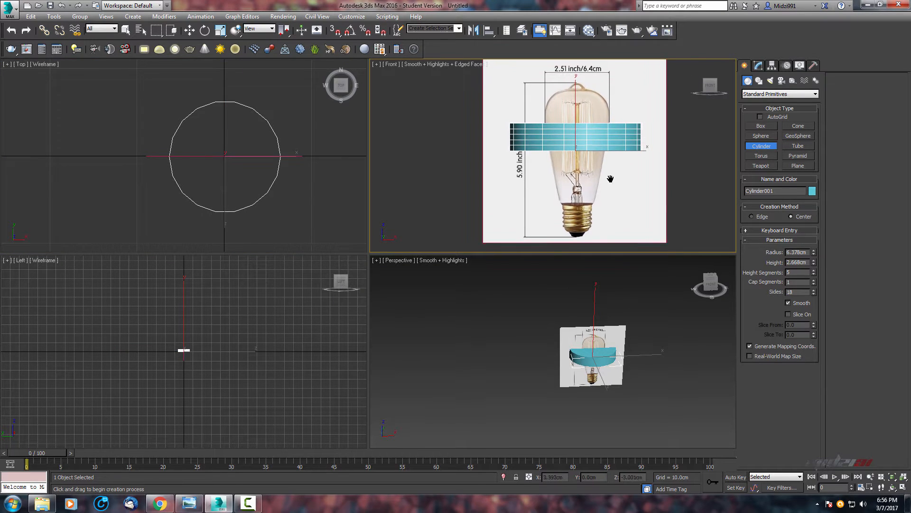
scroll(616, 195, "up", 4)
key("alt+w")
scroll(480, 181, "down", 4)
middle_click_drag(480, 181, 495, 189)
scroll(495, 190, "up", 2)
key("r")
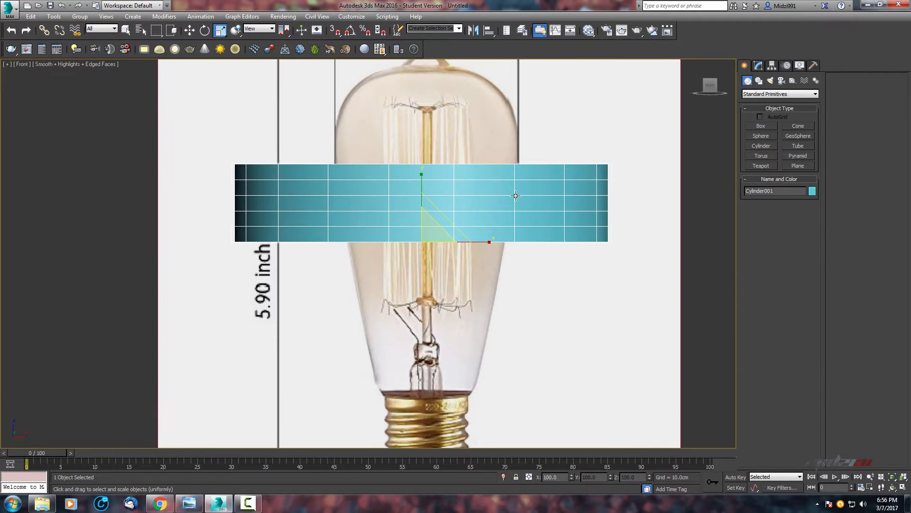
left_click_drag(431, 233, 442, 288)
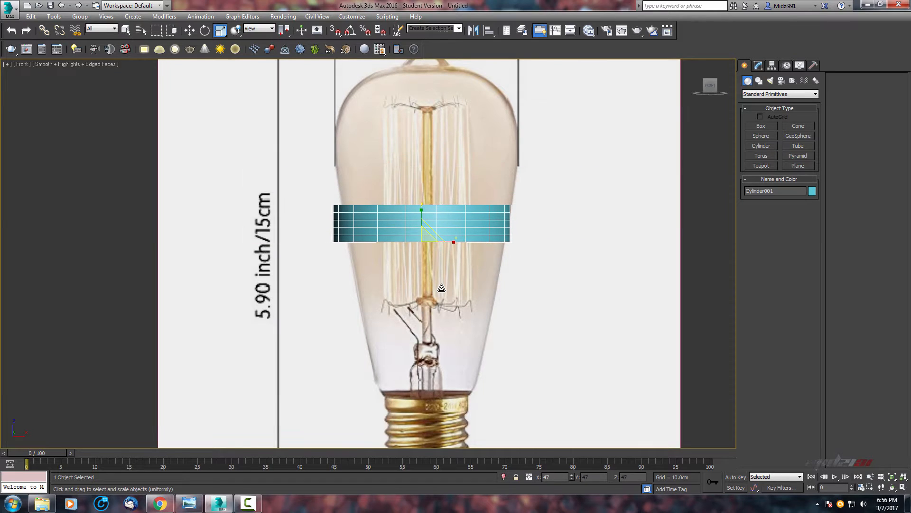
scroll(494, 150, "up", 2)
middle_click_drag(494, 151, 474, 181)
Move the cylinder up to sit near the top of the bulb's glass.
key("w")
left_click_drag(406, 302, 447, 190)
middle_click_drag(482, 246, 406, 291)
scroll(530, 217, "down", 2)
scroll(479, 212, "up", 2)
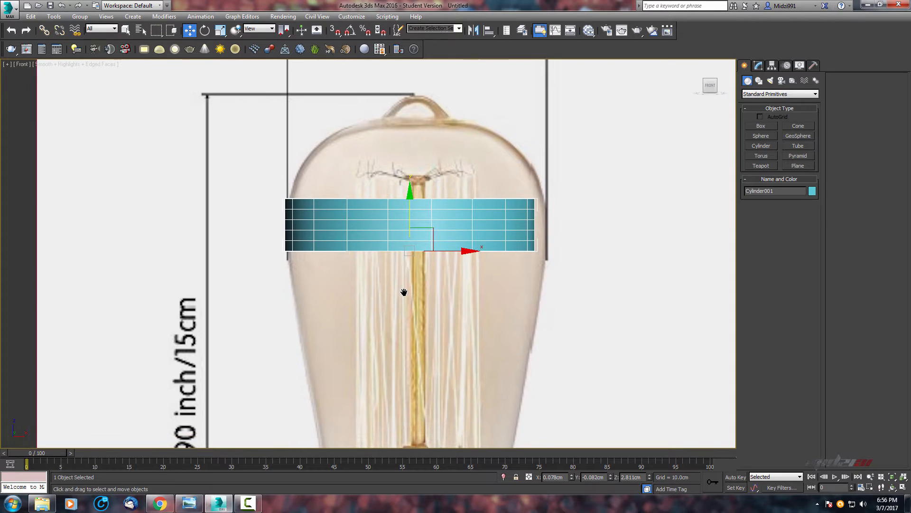
scroll(421, 267, "down", 4)
scroll(423, 265, "up", 3)
middle_click_drag(432, 243, 434, 326)
scroll(433, 325, "up", 2)
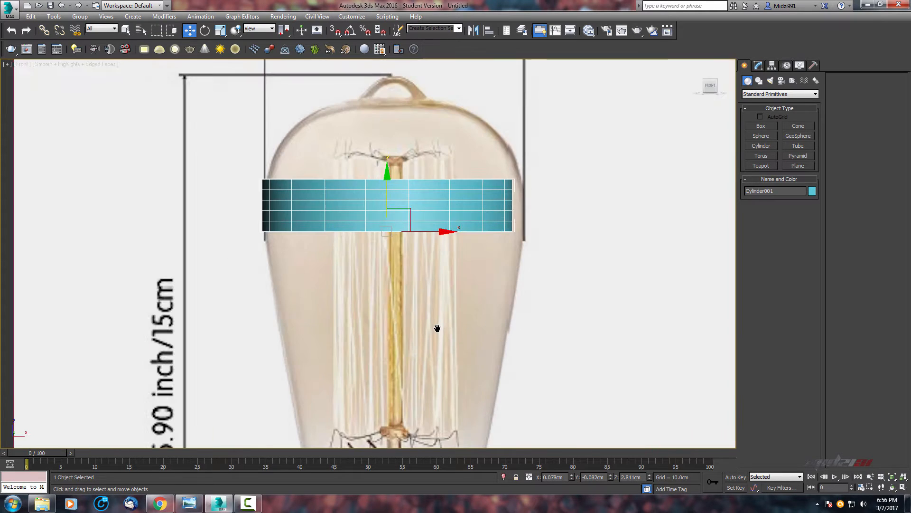
scroll(439, 252, "down", 3)
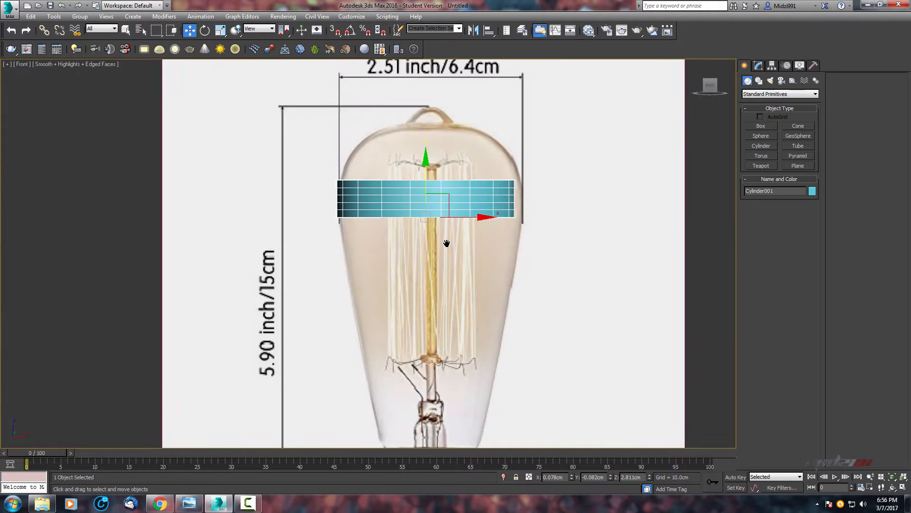
scroll(433, 273, "up", 3)
middle_click_drag(433, 274, 421, 258)
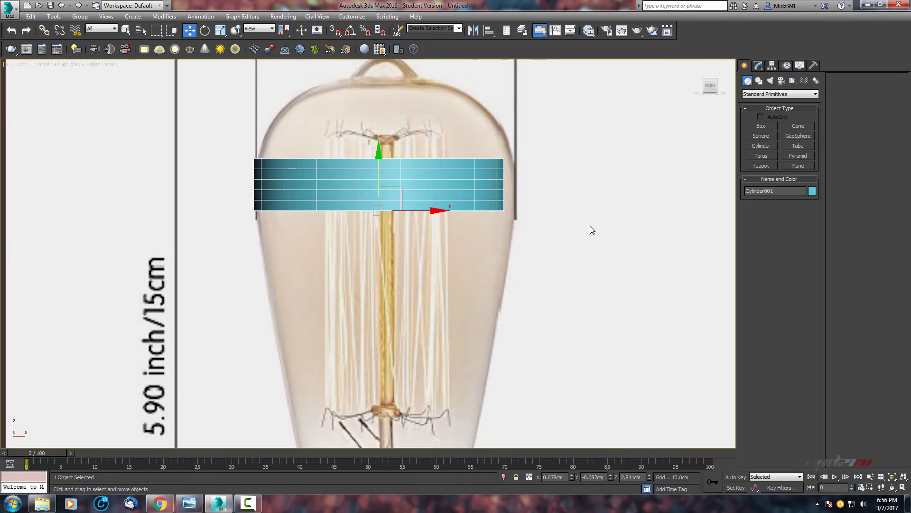
Unfreeze the reference image plane, nudge it slightly sideways to centre the bulb, and freeze it again.
scroll(545, 248, "down", 3)
right_click(547, 250)
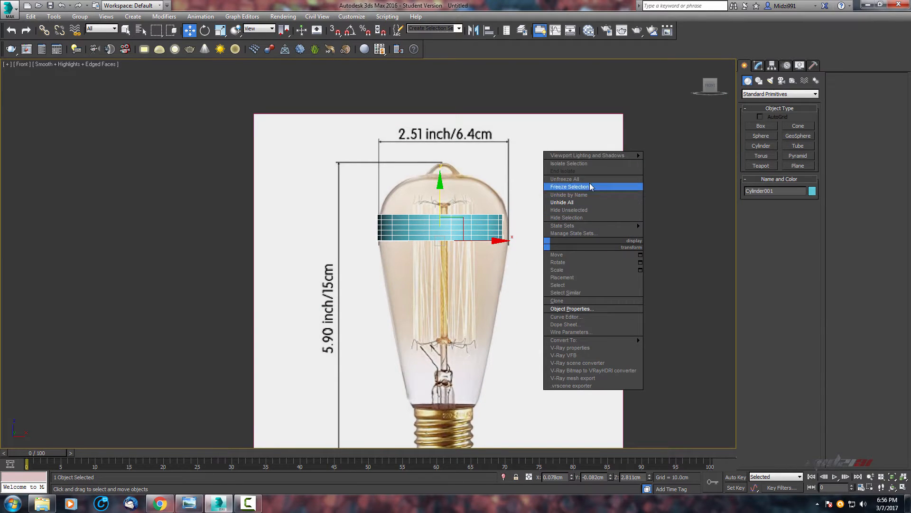
left_click(602, 179)
scroll(466, 250, "up", 4)
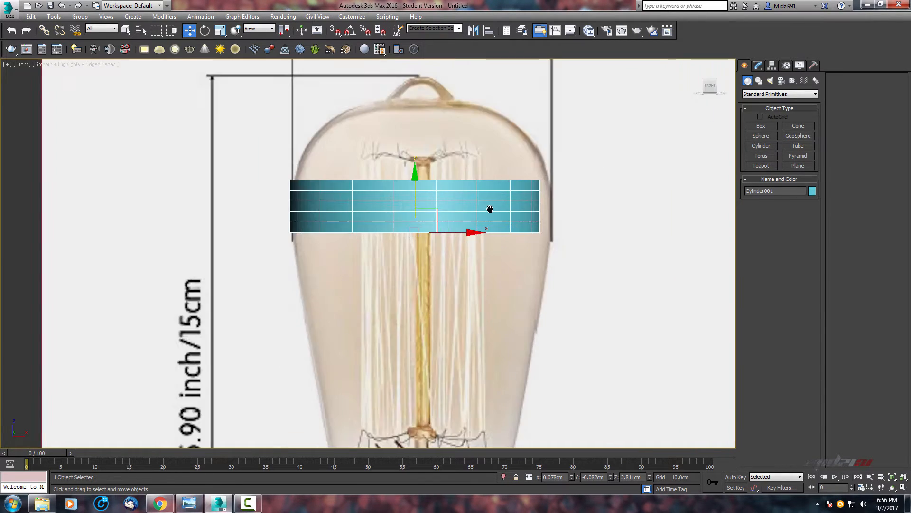
left_click(491, 284)
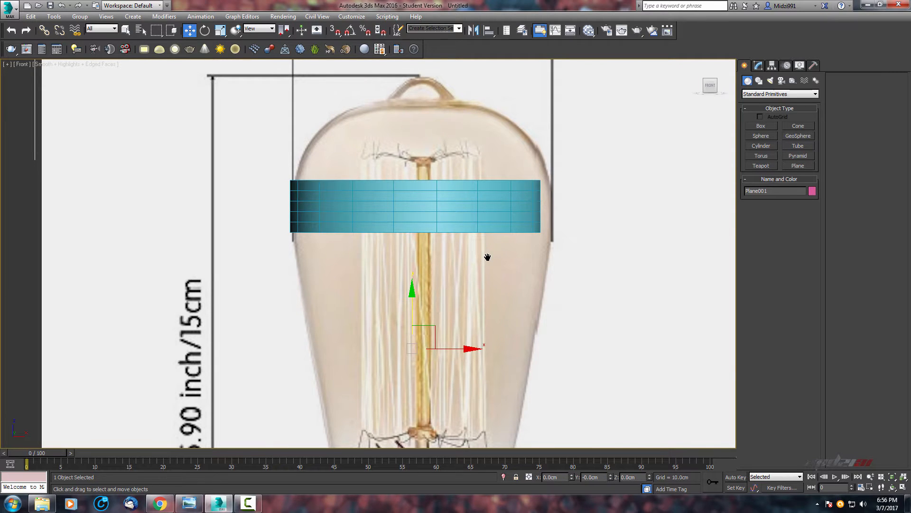
left_click_drag(460, 350, 453, 351)
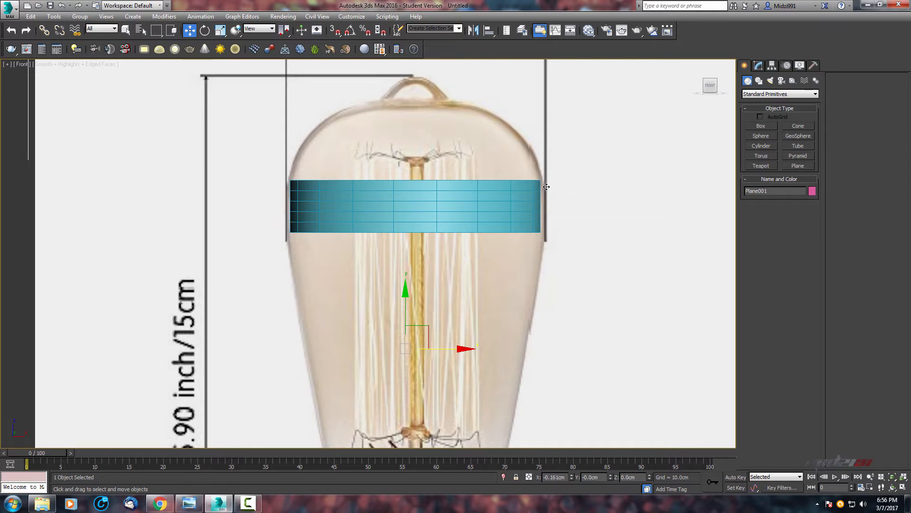
right_click(518, 290)
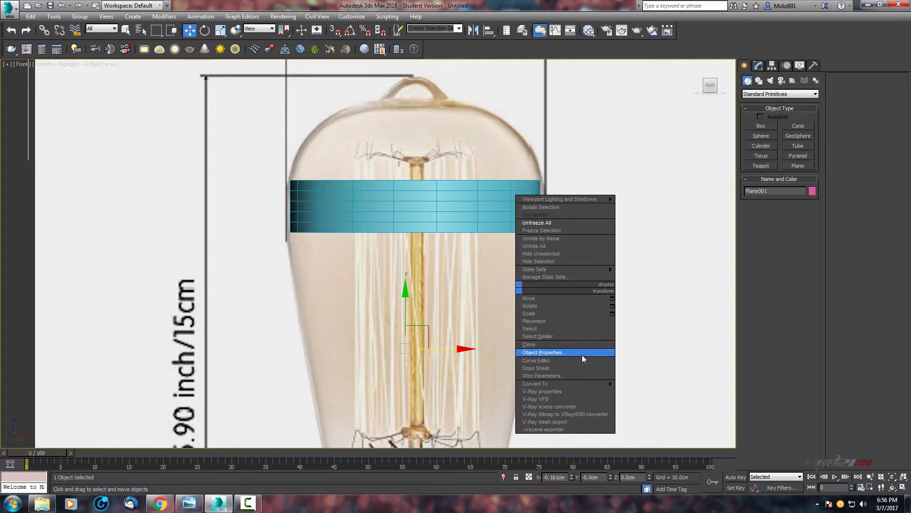
left_click(573, 232)
Scale the cylinder up slightly so it matches the width of the bulb's glass.
scroll(476, 252, "up", 3)
middle_click_drag(469, 256, 447, 323)
left_click(425, 279)
key("r")
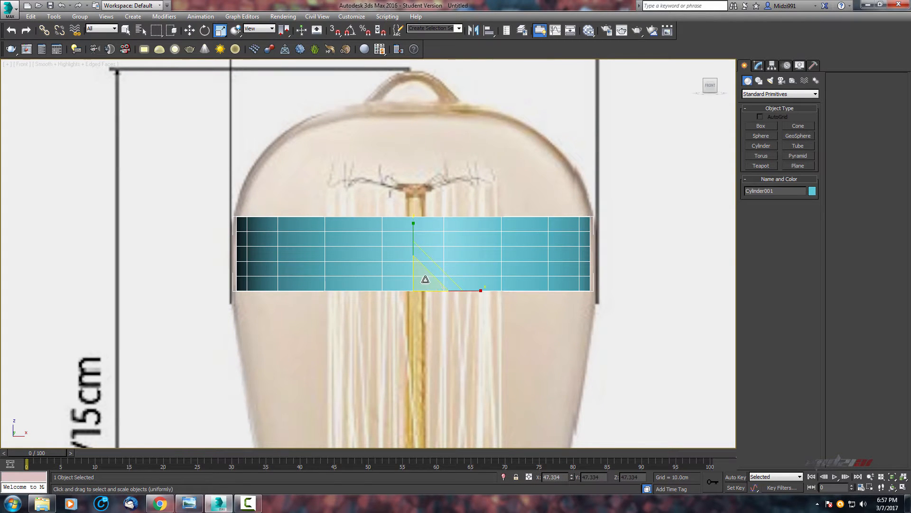
left_click_drag(425, 279, 424, 277)
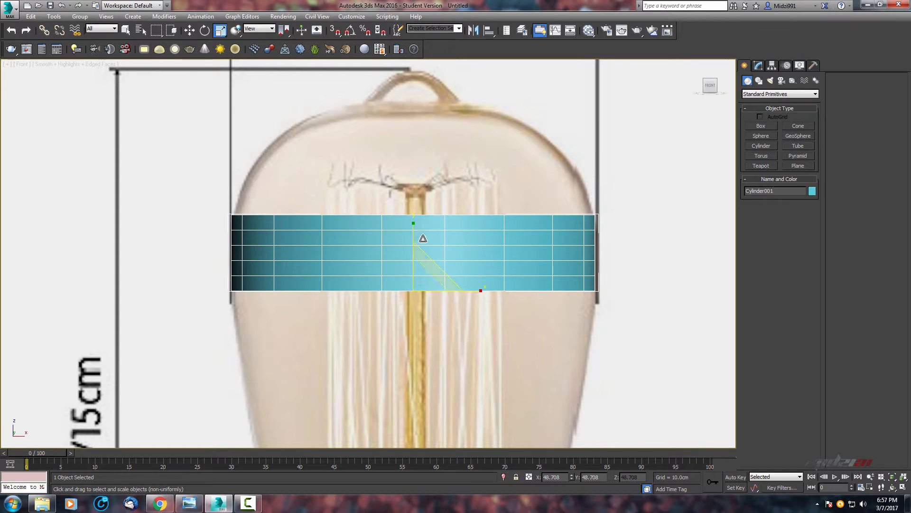
middle_click_drag(423, 238, 431, 238)
Set the cylinder's height segments to 2.
left_click(758, 66)
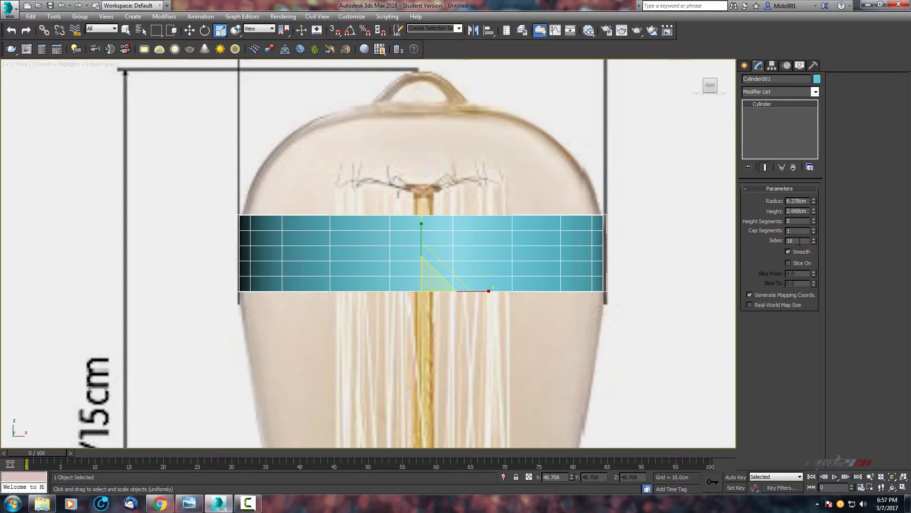
left_click_drag(806, 241, 774, 242)
type("2")
key("Return")
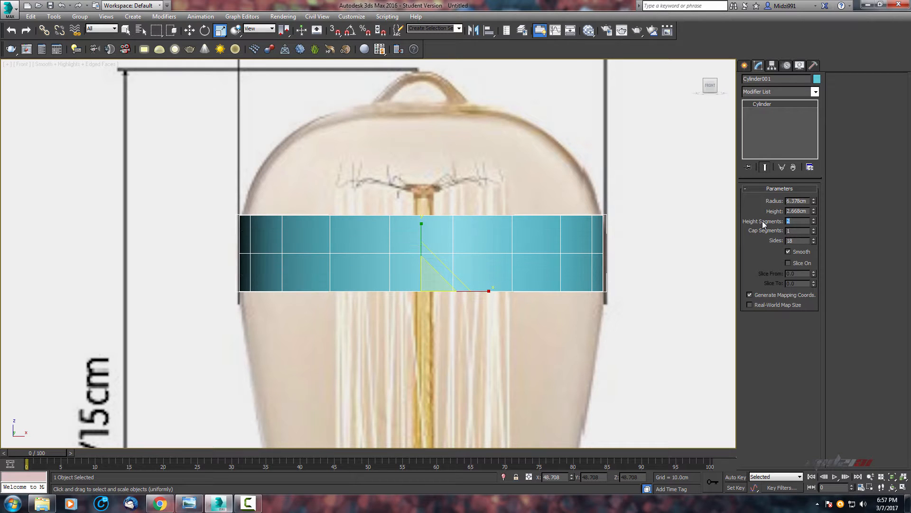
Add an Edit Poly modifier to the cylinder.
middle_click_drag(528, 261, 528, 265)
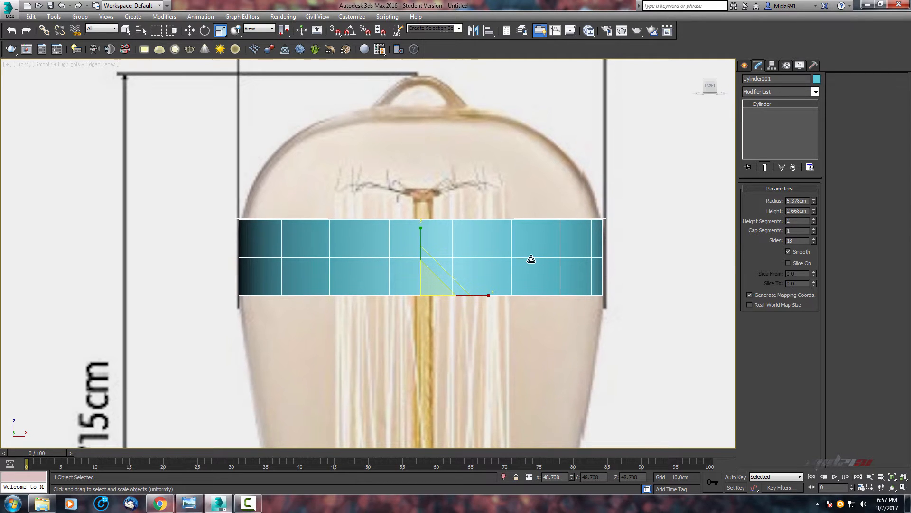
key("alt+w")
middle_click(605, 364)
scroll(604, 365, "up", 5)
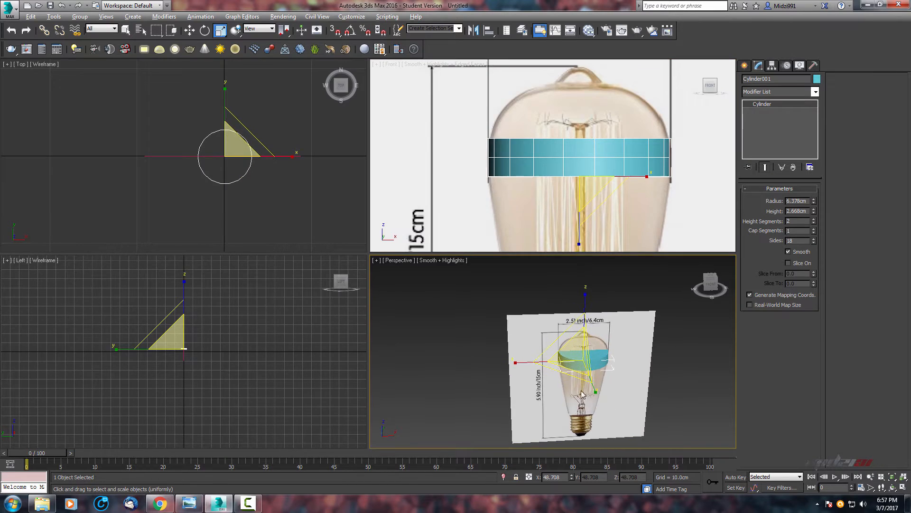
key("alt+w")
middle_click_drag(443, 311, 451, 314)
scroll(451, 315, "up", 5)
scroll(474, 280, "up", 2)
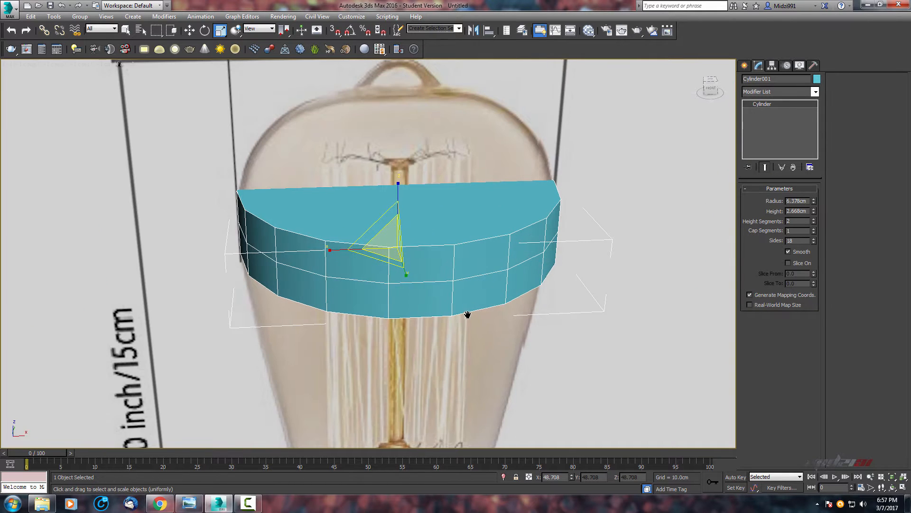
left_click(783, 91)
key("e")
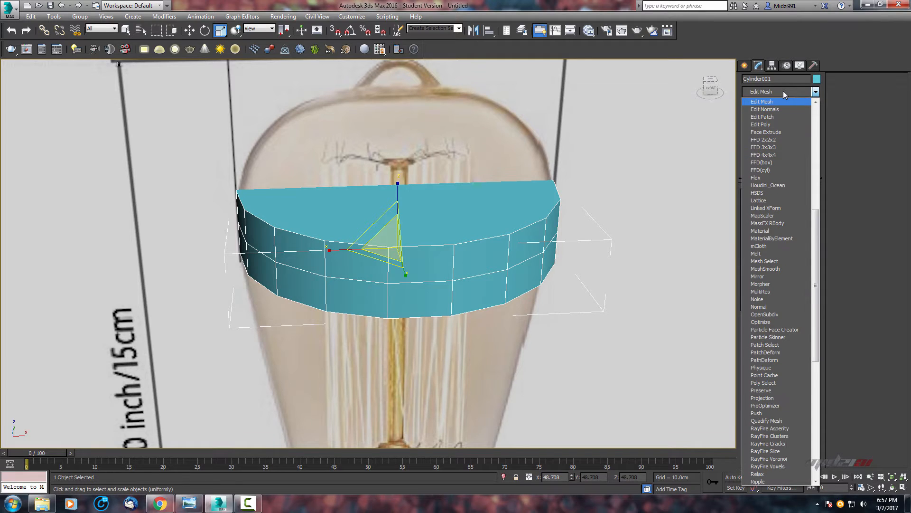
left_click(771, 125)
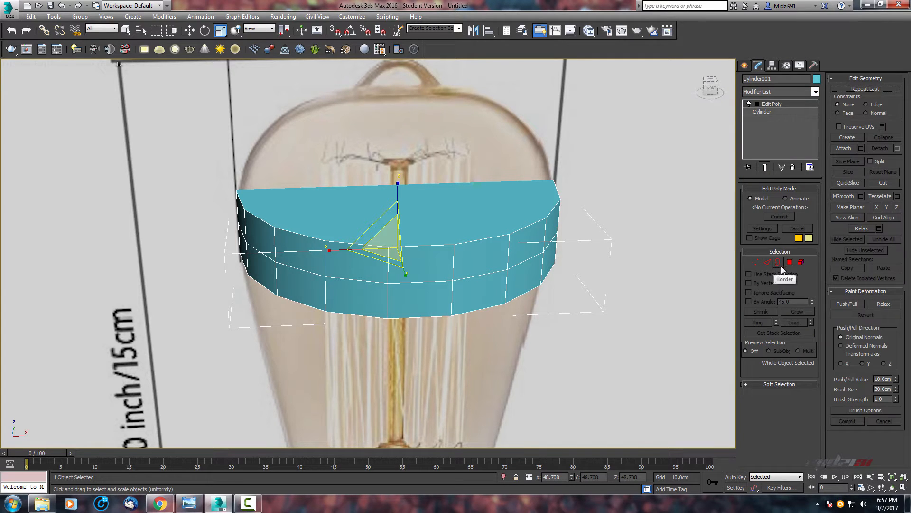
Delete the cylinder's top and bottom cap polygons.
left_click(789, 262)
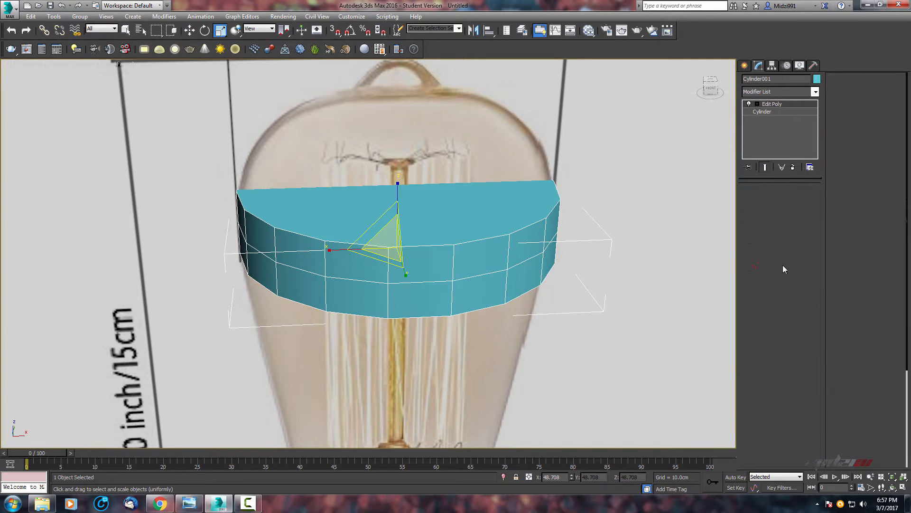
left_click(430, 197)
key("Delete")
mouse_move(449, 202)
middle_mouse_down()
mouse_move(458, 144)
mouse_move(447, 193)
middle_mouse_up()
left_click(447, 195)
key("Delete")
scroll(478, 202, "down", 3)
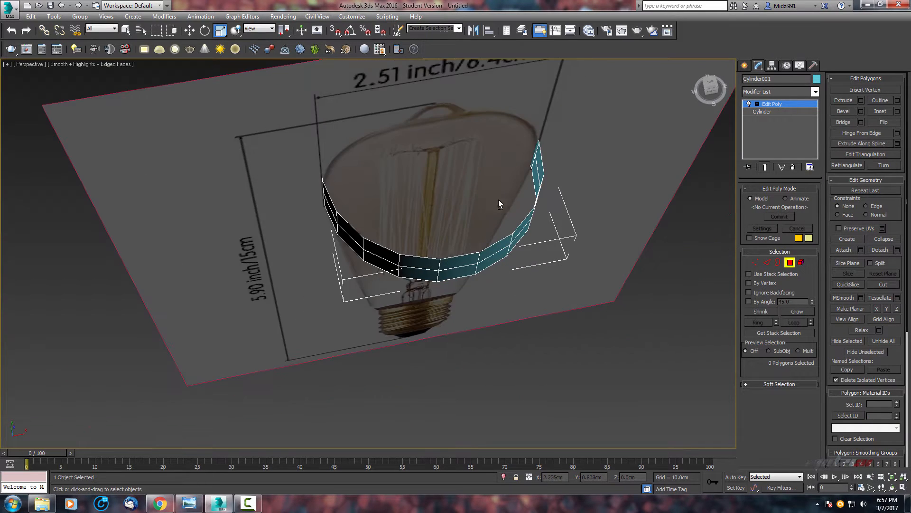
key("alt+w")
middle_click_drag(578, 162, 558, 179)
scroll(558, 179, "down", 2)
key("alt+w")
scroll(463, 226, "up", 2)
middle_click_drag(463, 226, 499, 226)
Select the cylinder's top border edge loop, extrude it upward, and scale the new loop inward.
left_click(770, 262)
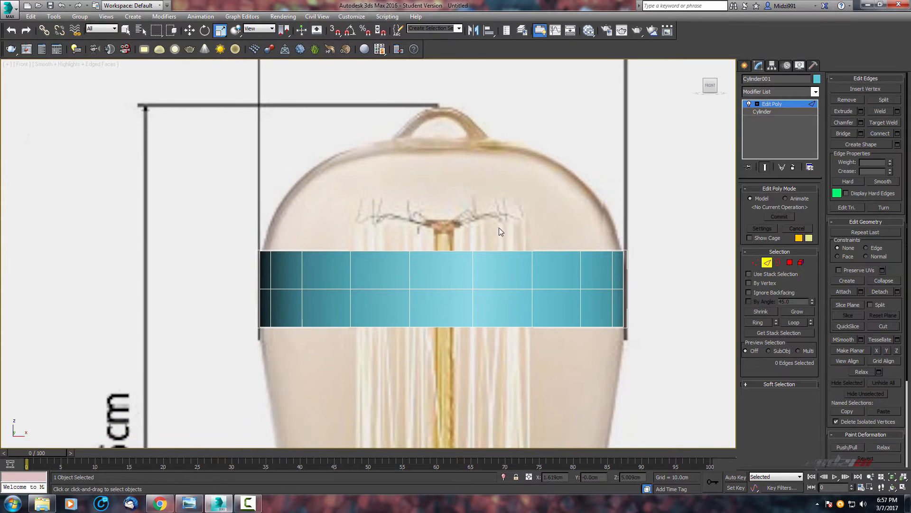
left_click(450, 250)
double_click(450, 251)
scroll(435, 190, "up", 2)
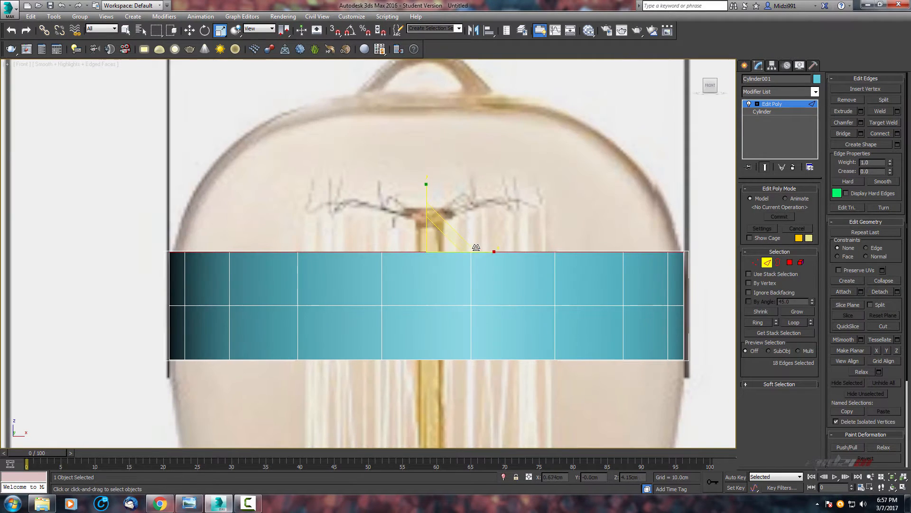
key("w")
middle_click_drag(432, 232, 430, 294)
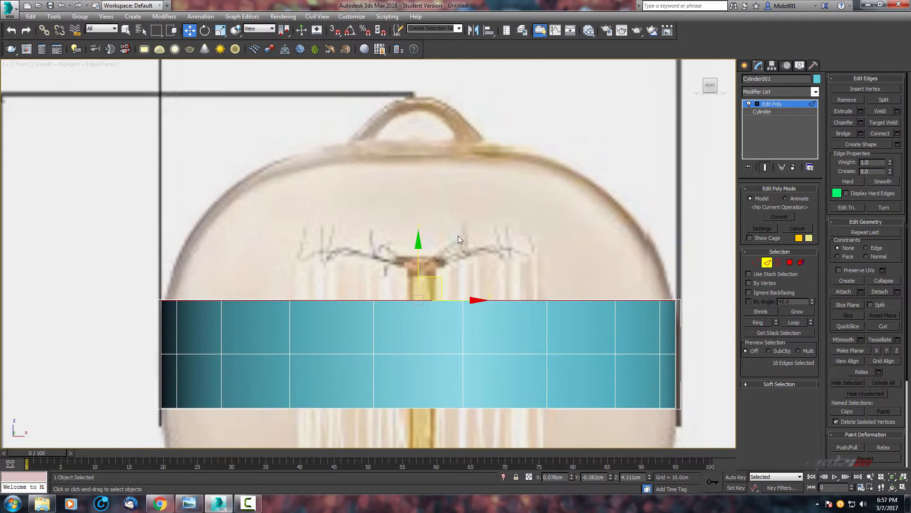
left_click_drag(416, 255, 419, 196)
middle_click_drag(456, 218, 460, 217)
key("r")
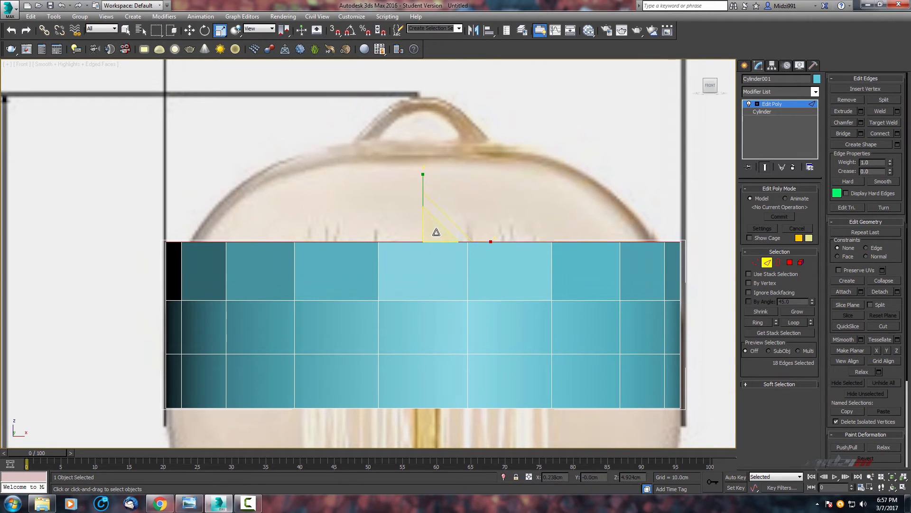
left_click_drag(436, 232, 434, 232)
middle_click_drag(434, 232, 458, 249)
Extrude a second ring up from the top edge loop and scale it inward to follow the glass.
key("w")
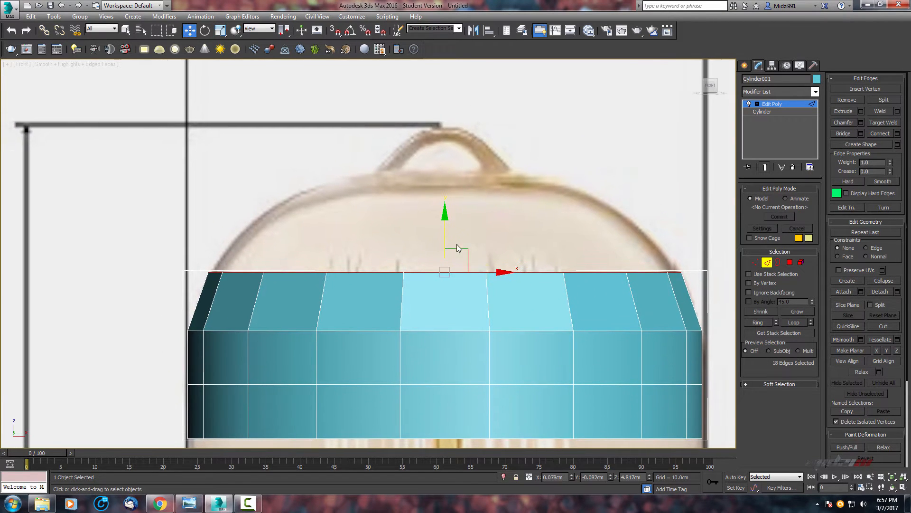
left_click_drag(450, 225, 449, 169, "shift")
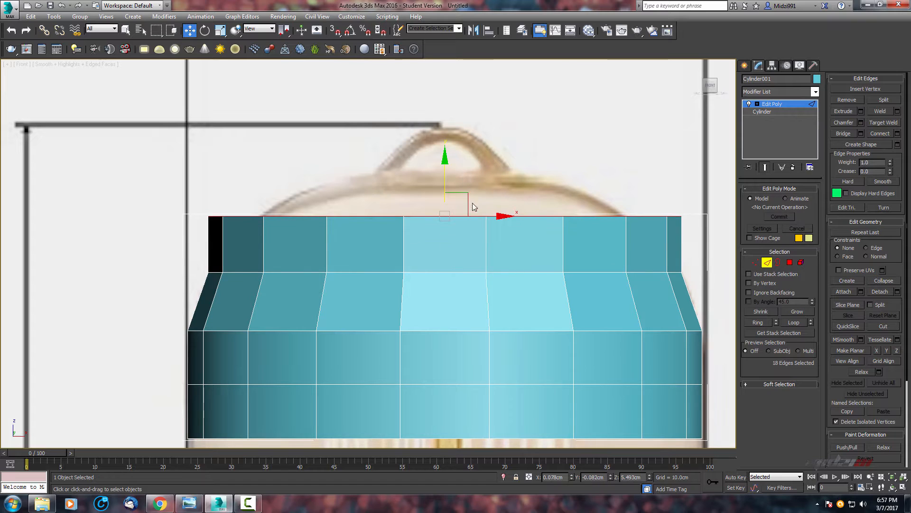
key("r")
left_click_drag(460, 214, 442, 212)
key("w")
scroll(459, 219, "up", 3)
key("r")
key("alt+x")
middle_click_drag(440, 219, 441, 236)
scroll(443, 228, "up", 2)
middle_click_drag(443, 228, 443, 232)
Extrude two more rings upward, scaling each inward to follow the dome of the glass.
key("w")
left_click_drag(424, 170, 430, 183)
middle_click_drag(433, 191, 408, 232)
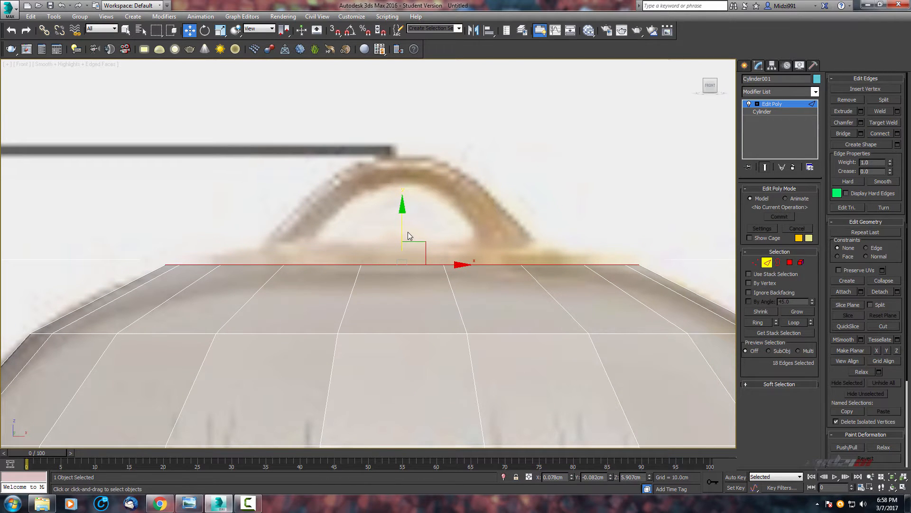
left_click_drag(402, 228, 410, 260)
key("r")
middle_click_drag(419, 246, 431, 274)
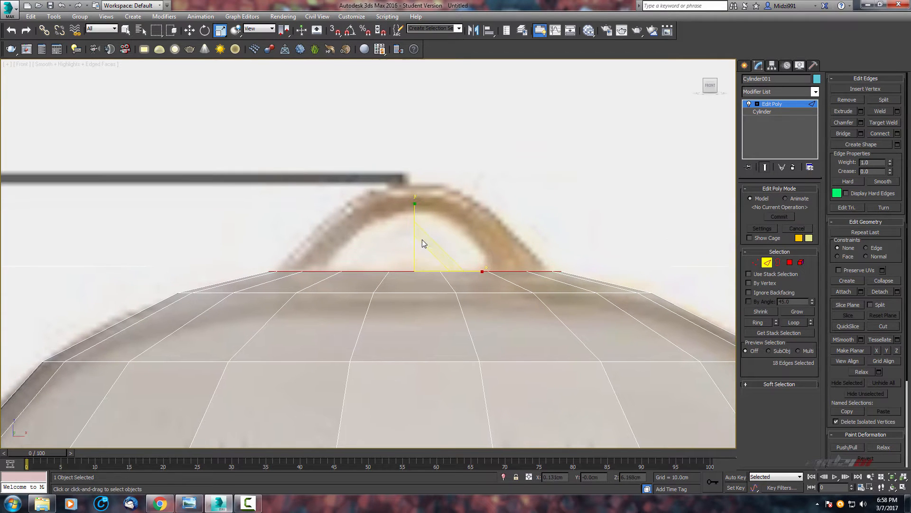
key("w")
left_click_drag(415, 218, 421, 180, "shift")
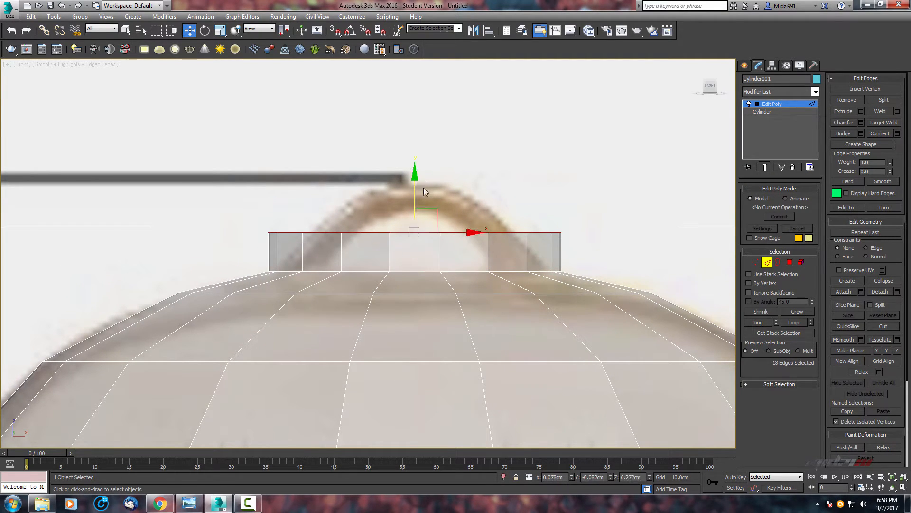
key("r")
left_click_drag(426, 219, 425, 240)
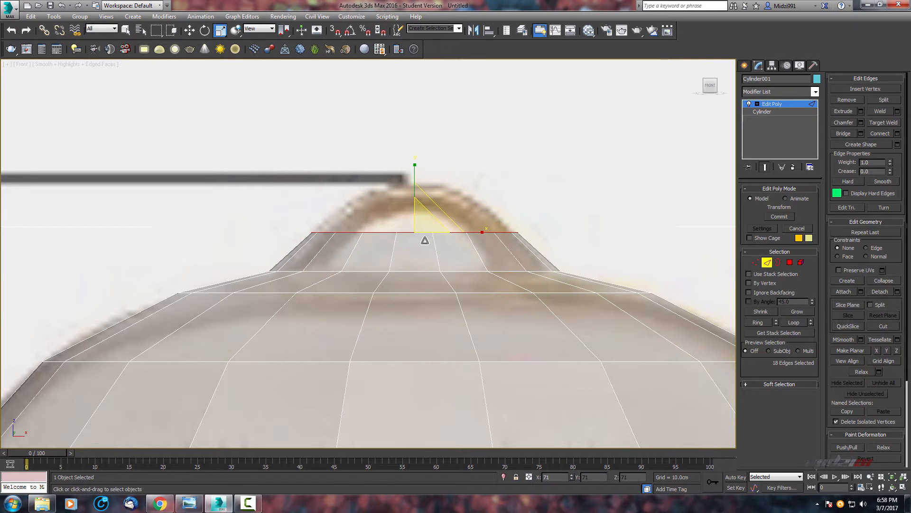
Shrink the top edge loop further, then extrude another ring and scale it inward.
key("w")
left_click_drag(415, 194, 415, 196)
key("r")
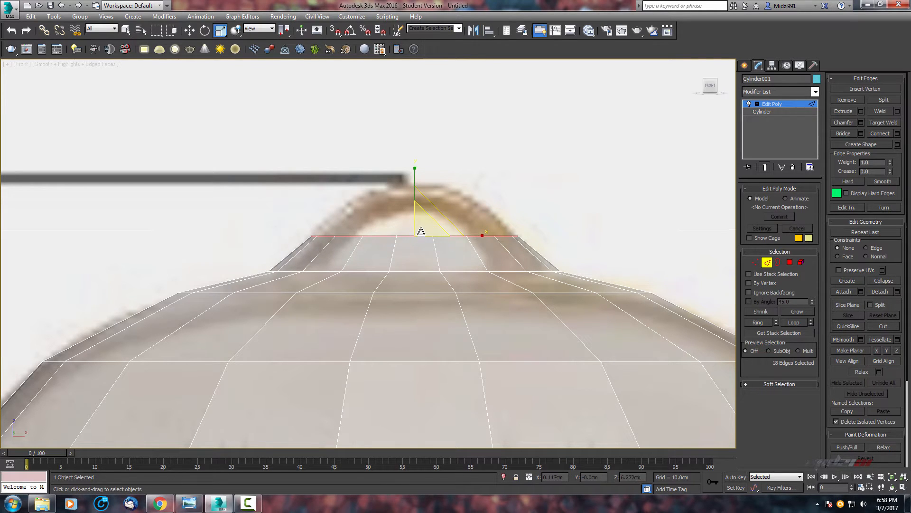
left_click_drag(424, 230, 424, 228)
middle_click_drag(434, 233, 433, 276)
scroll(439, 256, "up", 2)
key("w")
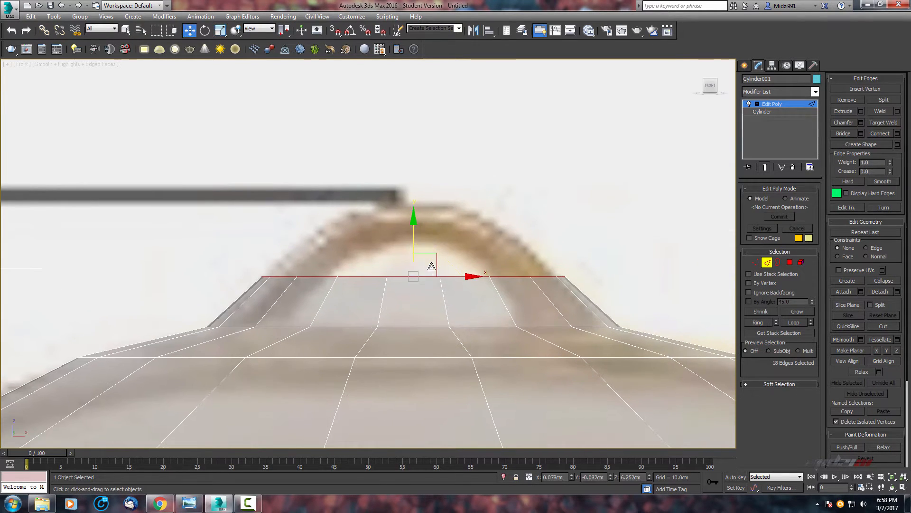
left_click_drag(412, 239, 431, 196, "shift")
key("r")
left_click_drag(427, 228, 426, 253)
scroll(425, 258, "up", 2)
middle_click_drag(425, 259, 423, 319)
Extrude one more short ring near the bulb's top and scale it inward.
scroll(423, 319, "up", 2)
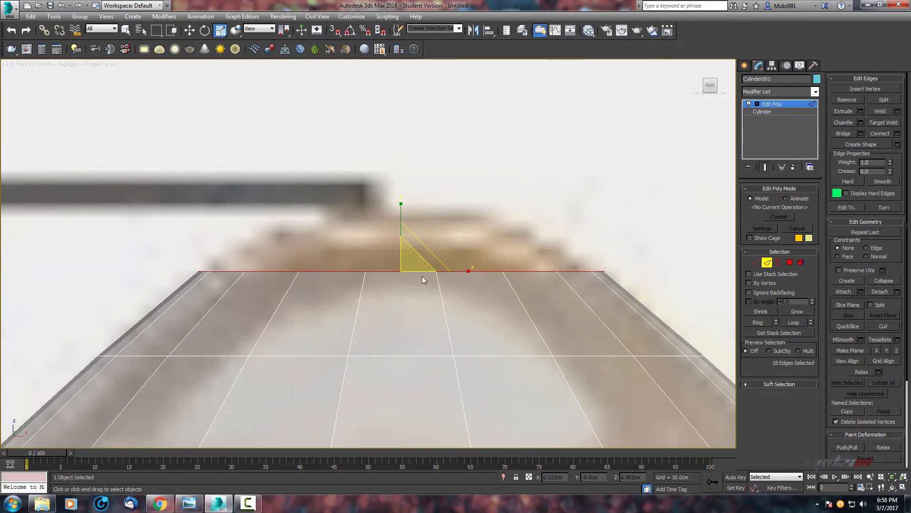
key("w")
left_click_drag(402, 227, 405, 186, "shift")
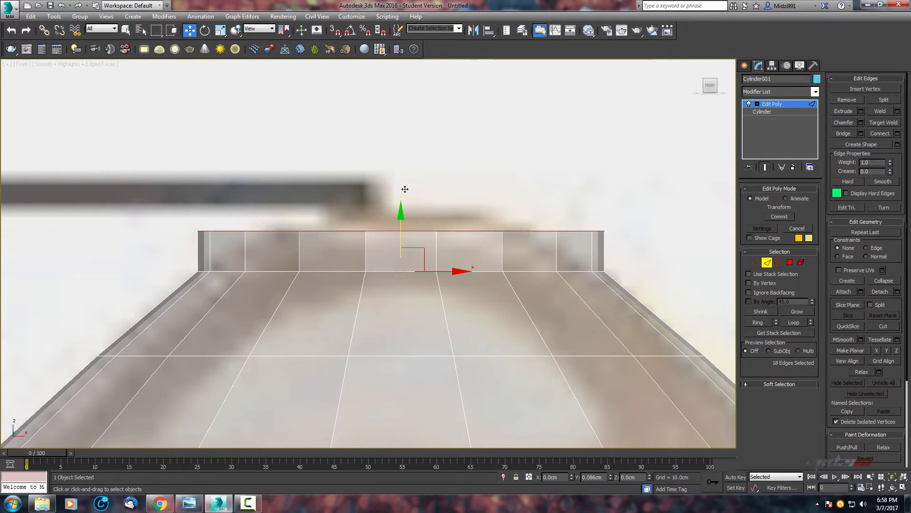
key("r")
left_click_drag(411, 228, 411, 256)
middle_click_drag(411, 256, 414, 302)
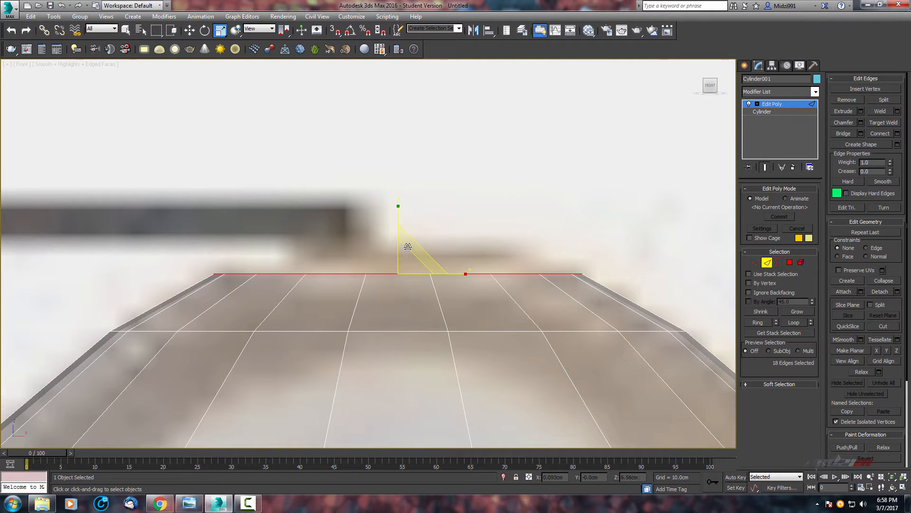
Extrude a final narrow ring and collapse its vertices to a single point to close the bulb's top.
key("w")
left_click_drag(397, 228, 408, 201, "shift")
key("r")
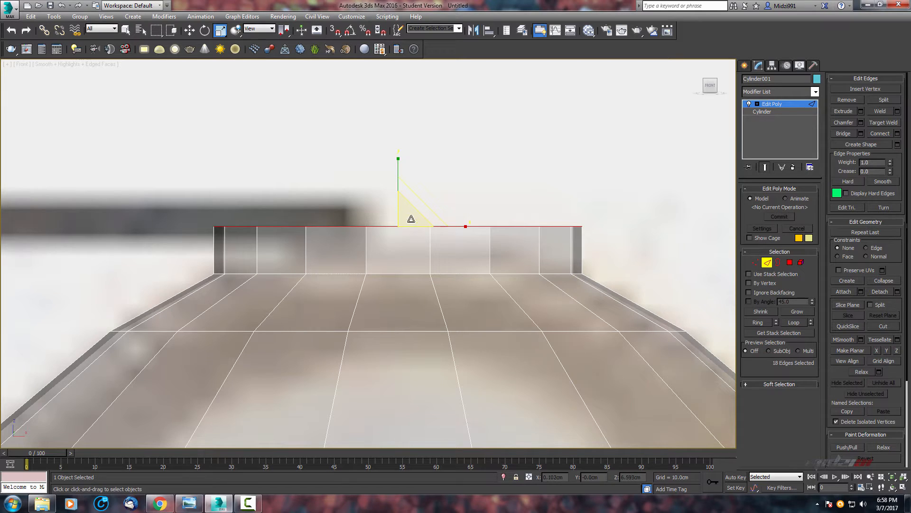
left_click_drag(408, 212, 420, 268)
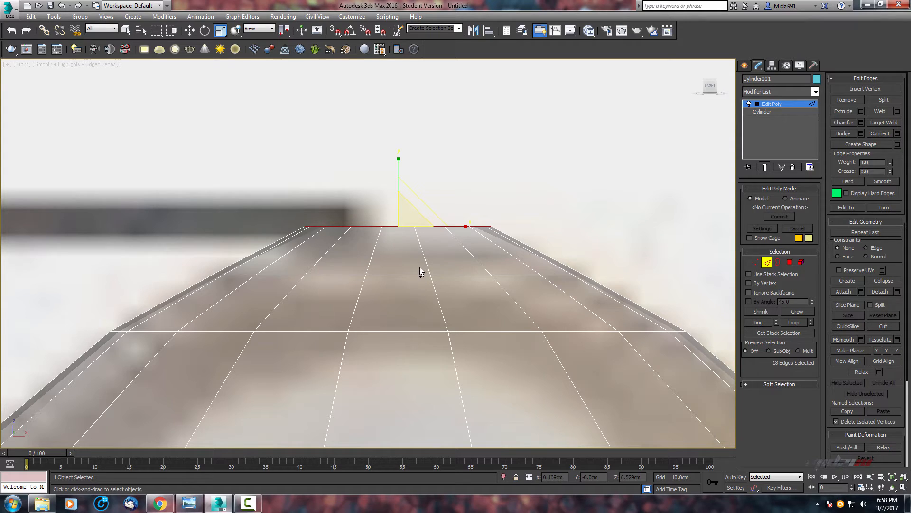
left_click(755, 262)
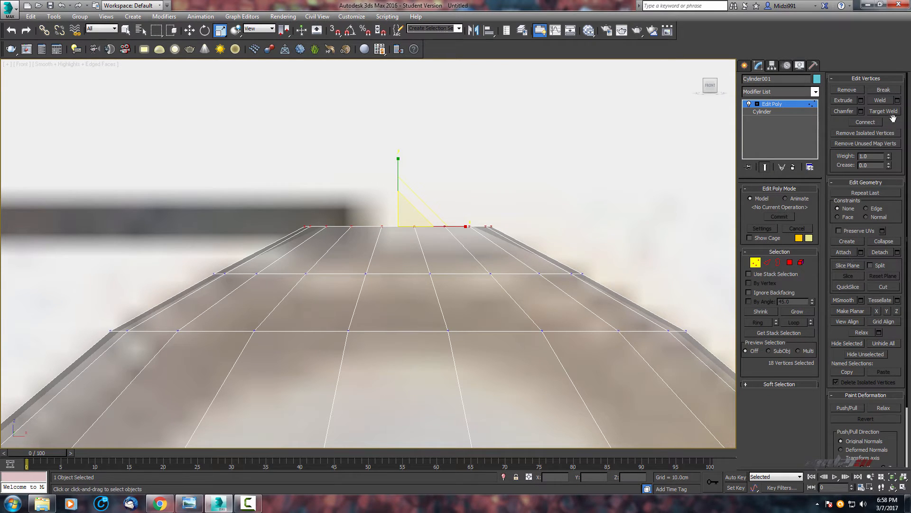
left_click(882, 243)
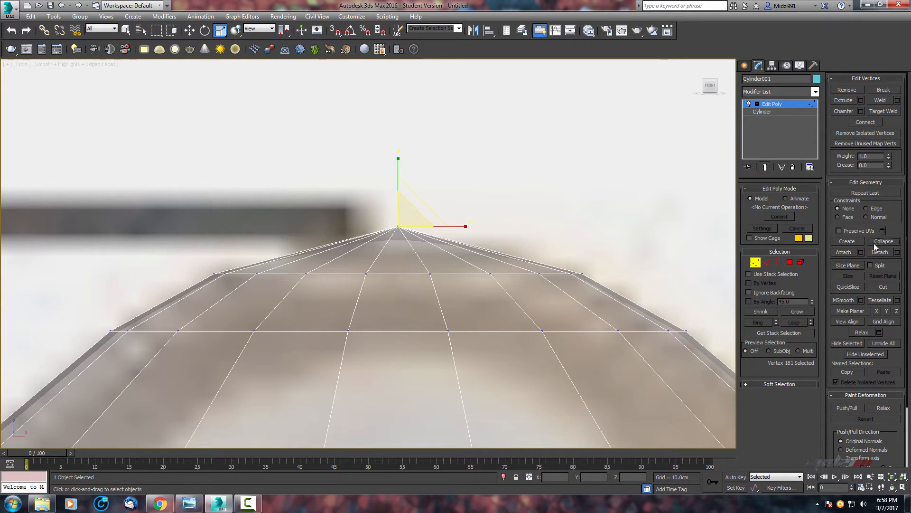
Move the collapsed top vertex down slightly to soften the bulb's tip.
scroll(511, 240, "up", 3)
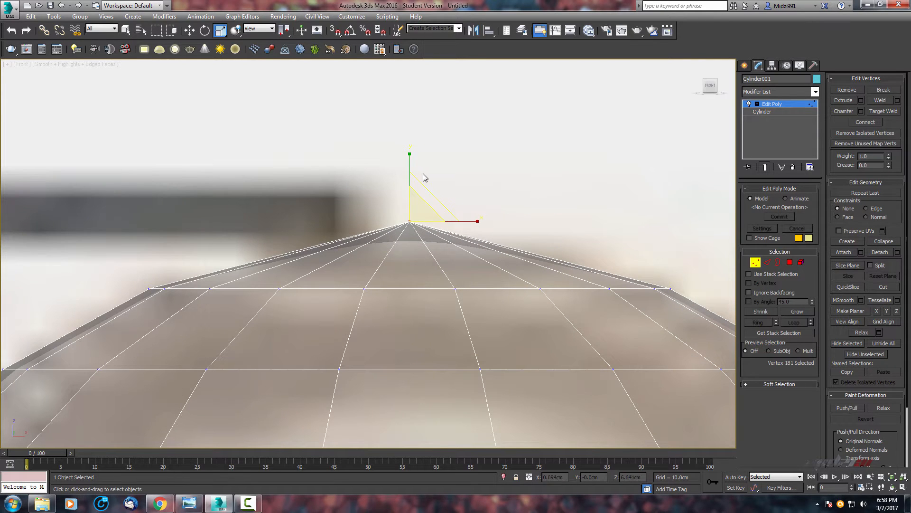
key("w")
left_click_drag(409, 179, 412, 233)
Inspect the shape of the bulb's top in the front and perspective viewports against the reference.
scroll(414, 235, "down", 3)
key("alt+w")
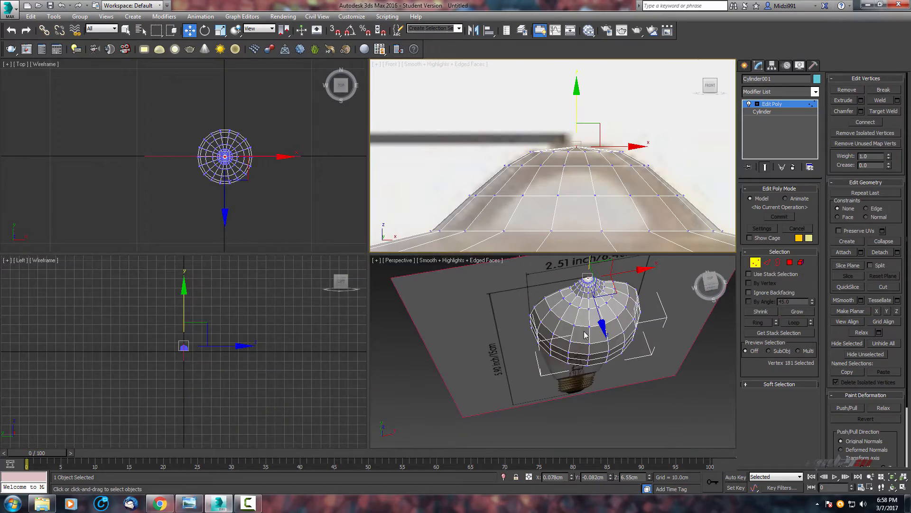
scroll(585, 335, "up", 4)
middle_click_drag(585, 335, 576, 363)
key("alt+w")
middle_click_drag(485, 224, 419, 356)
scroll(440, 280, "up", 2)
middle_click_drag(433, 297, 442, 181)
scroll(437, 273, "down", 4)
scroll(449, 224, "down", 2)
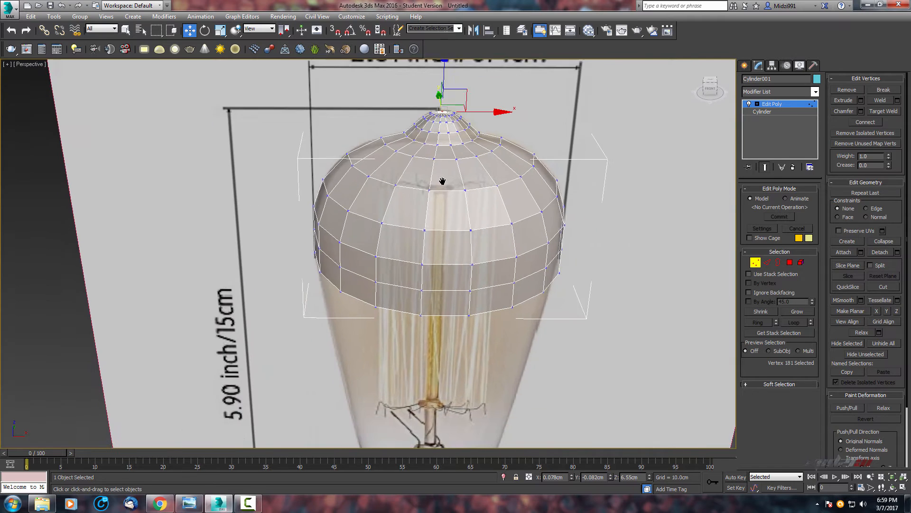
key("alt+w")
scroll(560, 113, "down", 4)
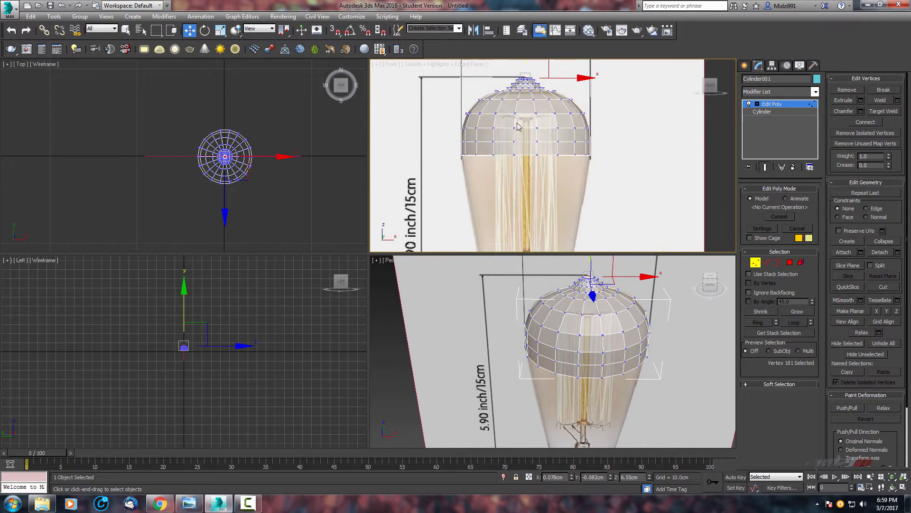
key("alt+w")
scroll(545, 199, "up", 2)
middle_click_drag(545, 199, 506, 289)
scroll(504, 267, "down", 2)
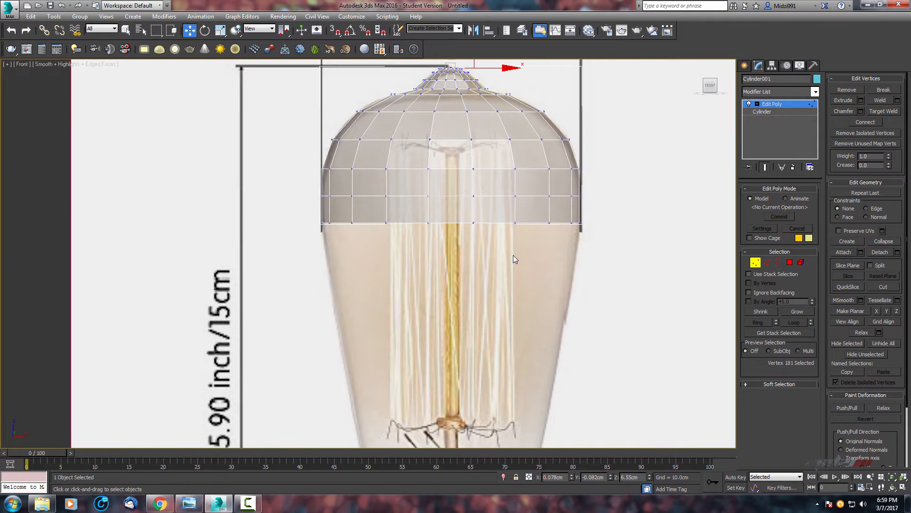
Select the bulb's bottom edge loop and extrude it downward toward the screw base.
key("2")
scroll(459, 218, "down", 1)
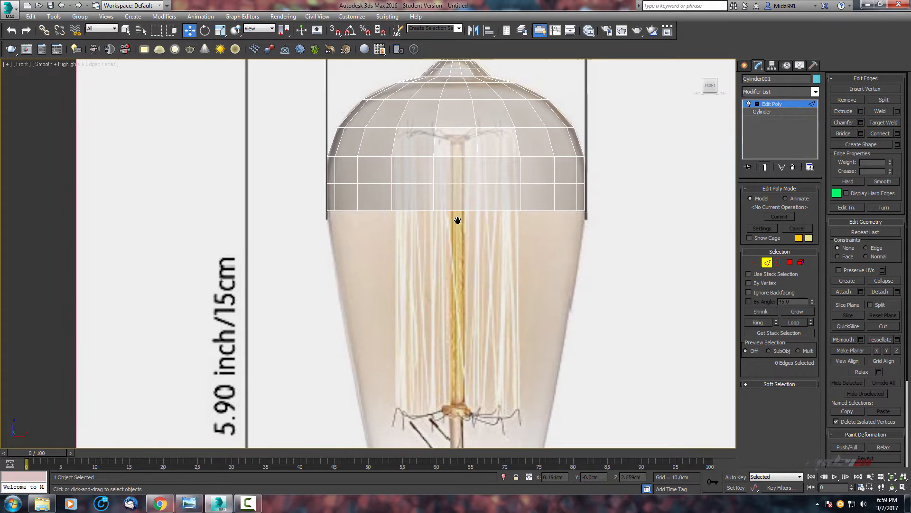
double_click(454, 216)
scroll(486, 223, "down", 3)
middle_click_drag(485, 220, 475, 251)
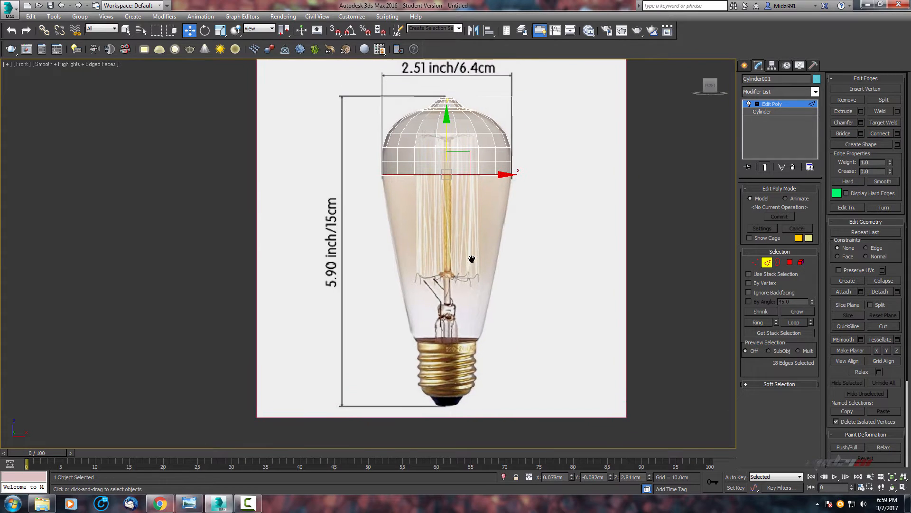
left_click_drag(445, 129, 469, 296)
Move the lowest ring down to the neck of the glass and scale it inward.
scroll(469, 297, "up", 5)
scroll(500, 237, "up", 3)
middle_click_drag(470, 241, 481, 267)
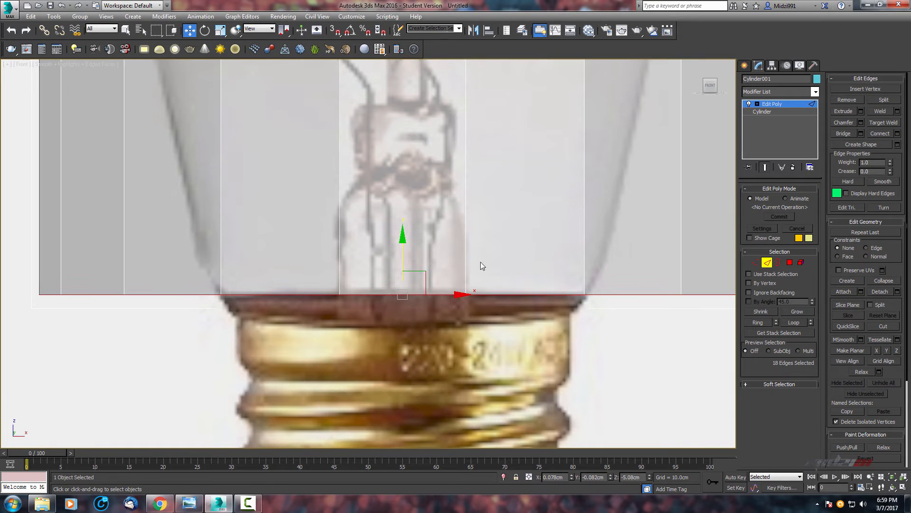
left_click_drag(402, 252, 421, 240)
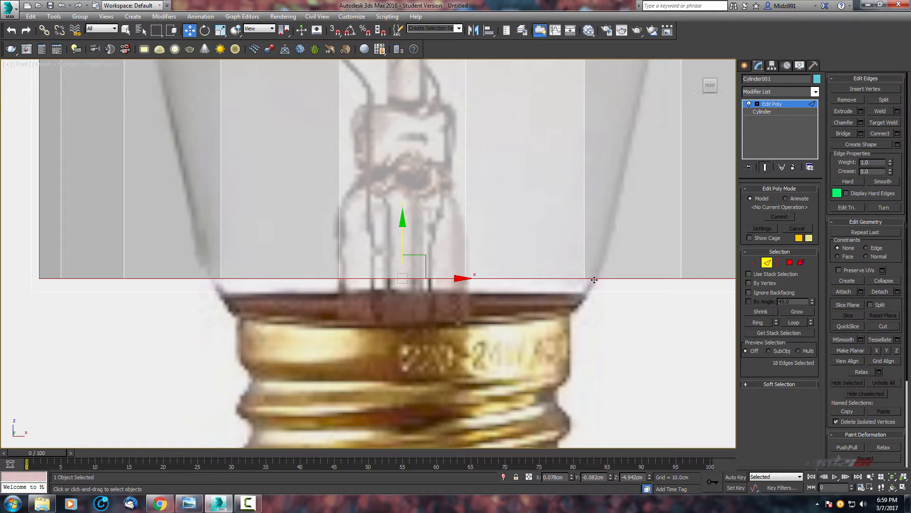
left_click_drag(401, 232, 399, 301)
key("r")
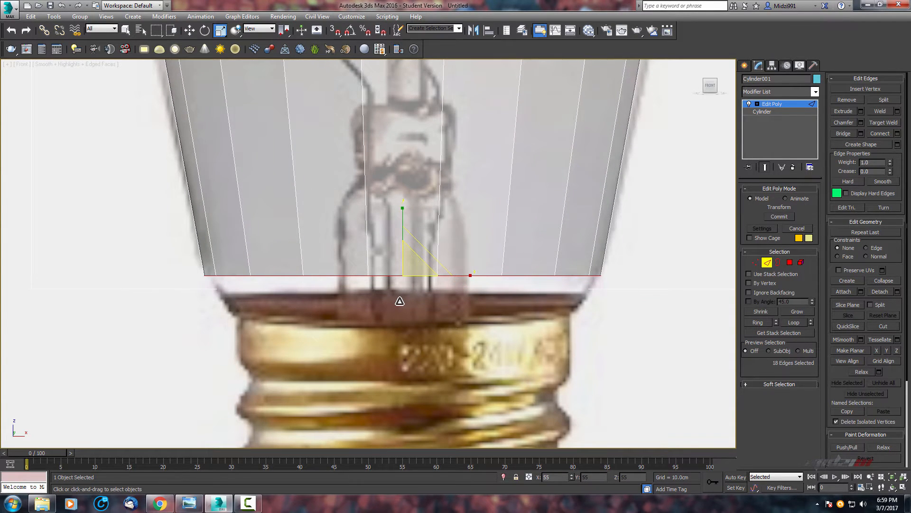
middle_click_drag(427, 257, 429, 204)
Extrude another ring down toward the metal cap and scale it inward to follow the neck.
key("w")
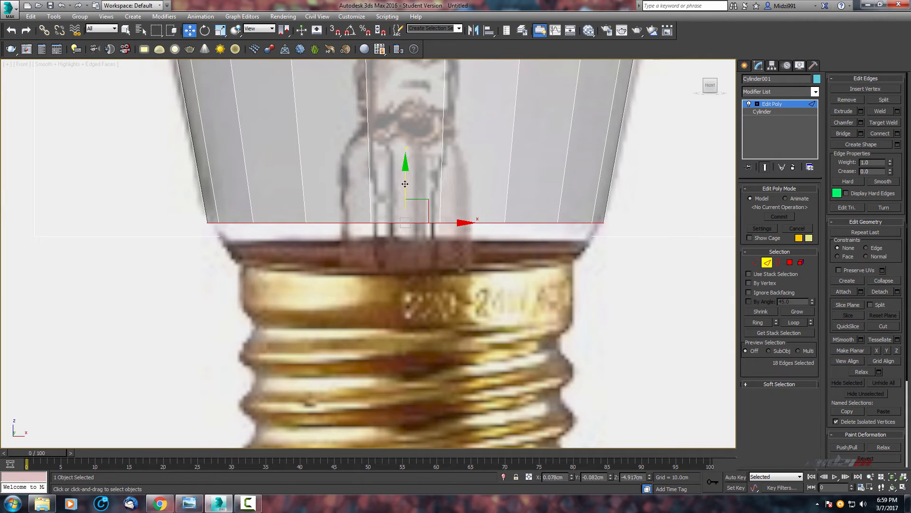
left_click_drag(405, 184, 406, 227)
key("r")
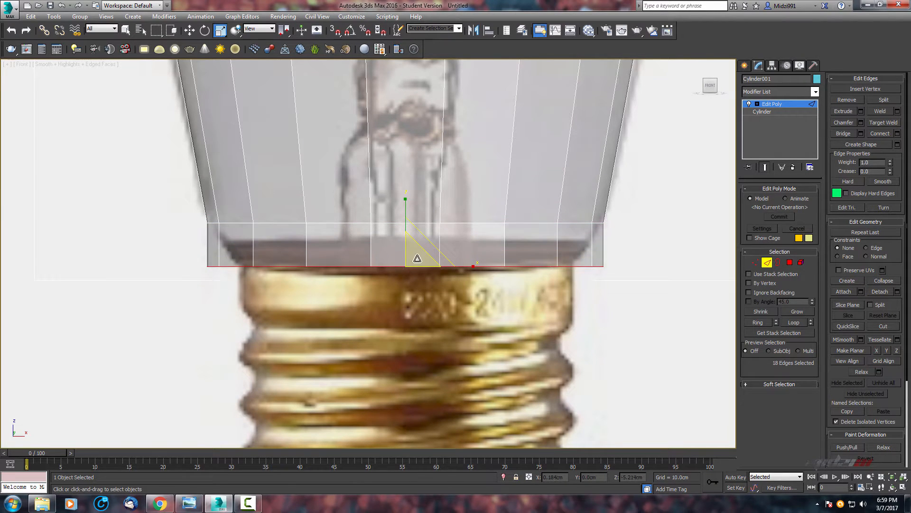
left_click_drag(417, 259, 416, 273)
scroll(441, 234, "down", 2)
scroll(446, 245, "up", 2)
middle_click_drag(447, 246, 456, 242)
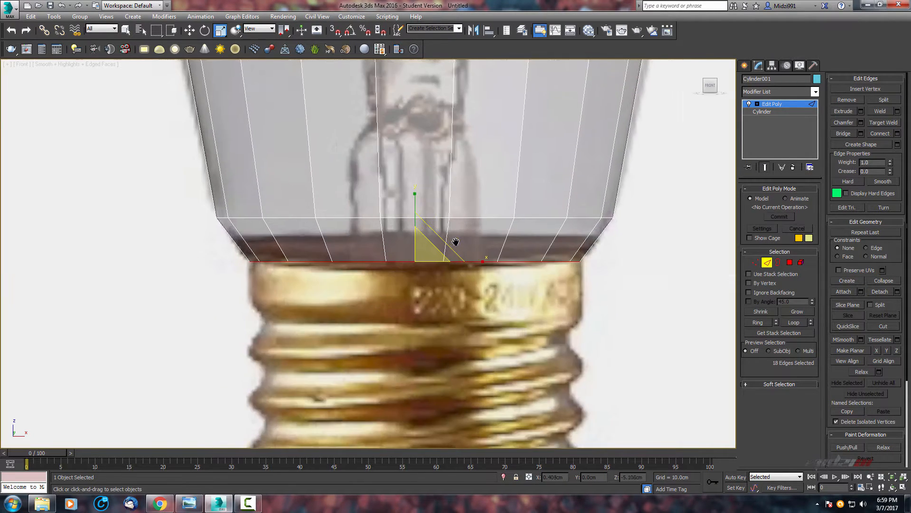
Extrude further rings downward so the glass reaches into the top of the metal screw cap.
scroll(456, 242, "up", 2)
key("w")
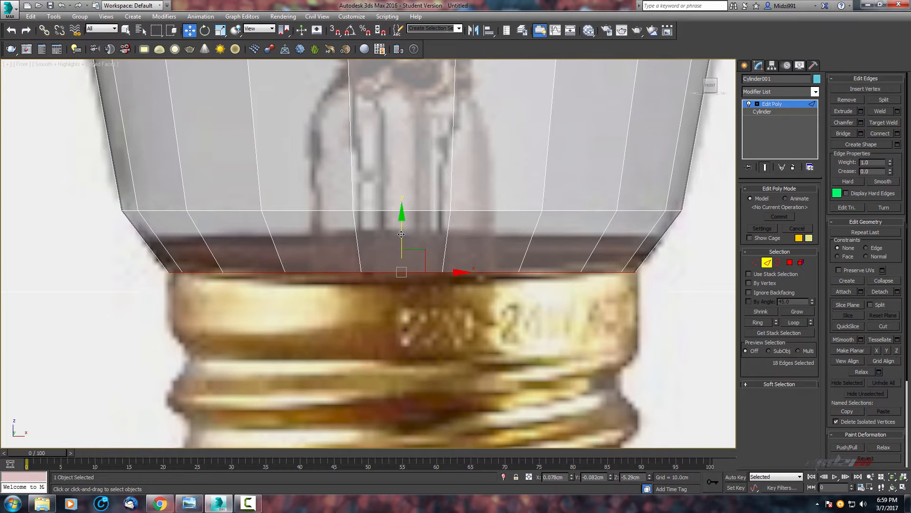
left_click_drag(401, 234, 409, 281, "shift")
key("r")
scroll(409, 281, "down", 2)
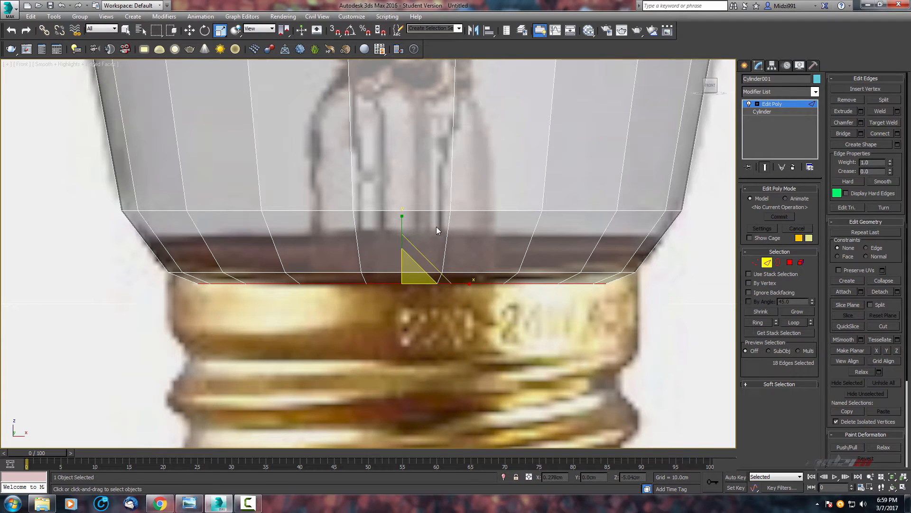
key("w")
left_click_drag(432, 196, 433, 270, "shift")
scroll(508, 217, "down", 2)
scroll(507, 217, "down", 5)
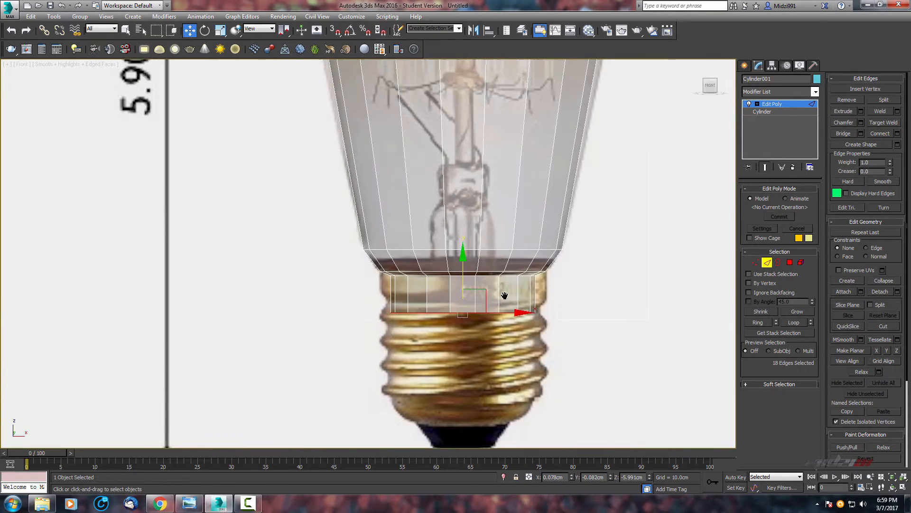
middle_click_drag(469, 193, 470, 284)
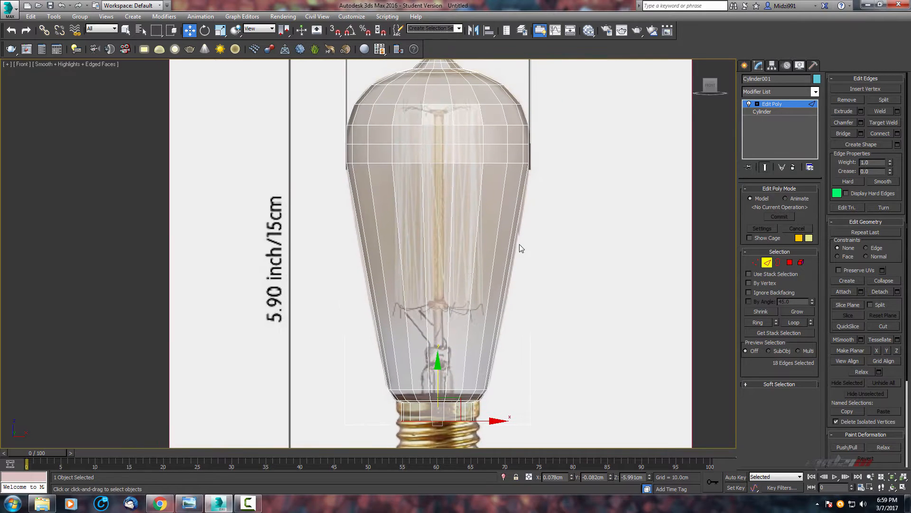
Connect the vertical edges of the lower glass body with 4 segments to add horizontal loops.
scroll(494, 247, "up", 2)
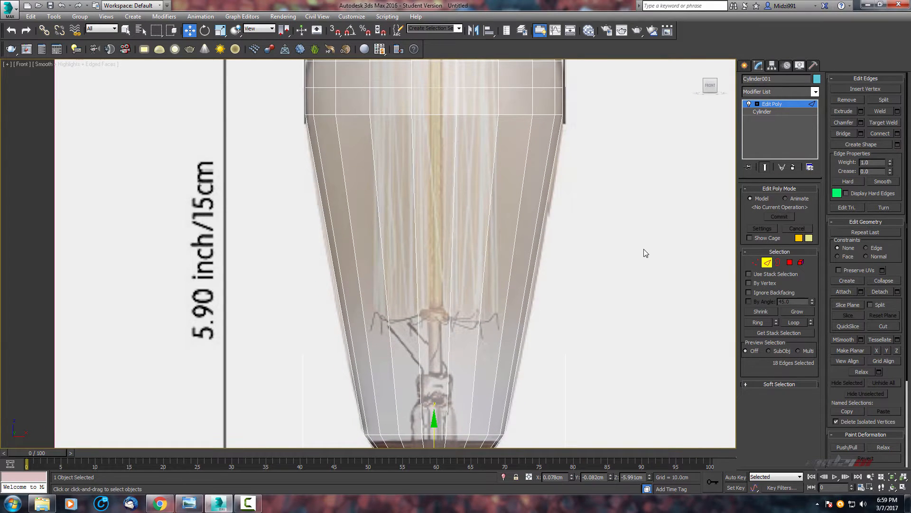
left_click_drag(644, 248, 263, 297)
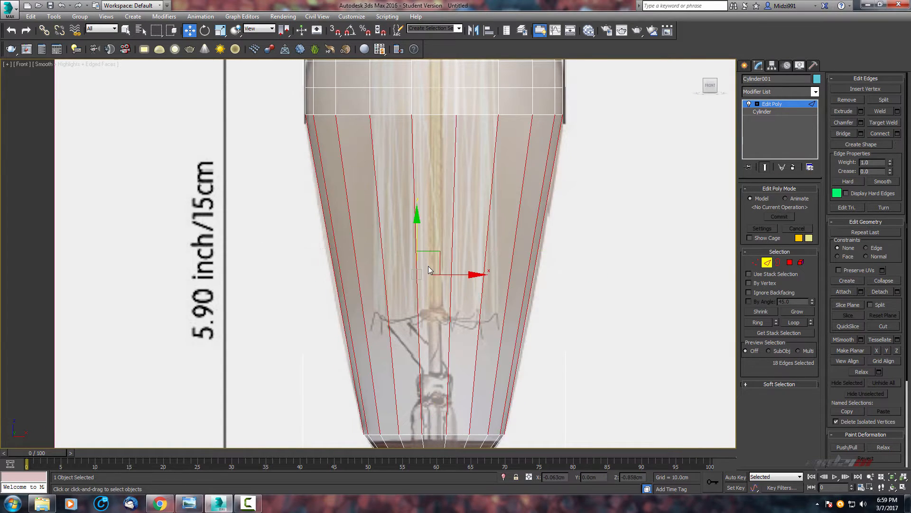
right_click(425, 264)
left_click(328, 298)
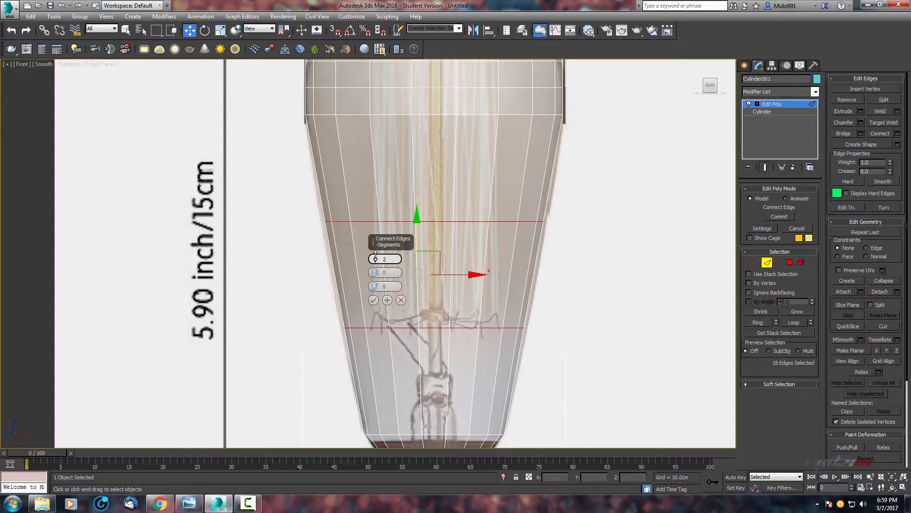
left_click_drag(375, 258, 375, 255)
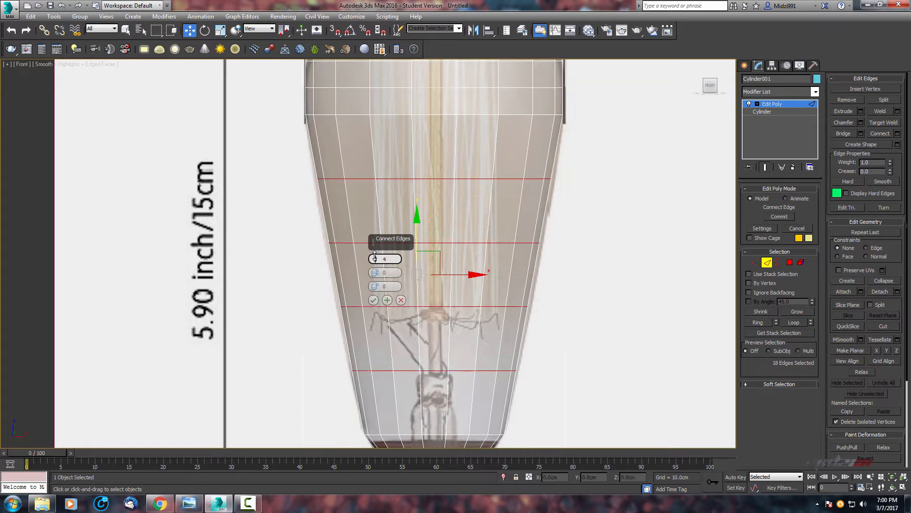
left_click(373, 300)
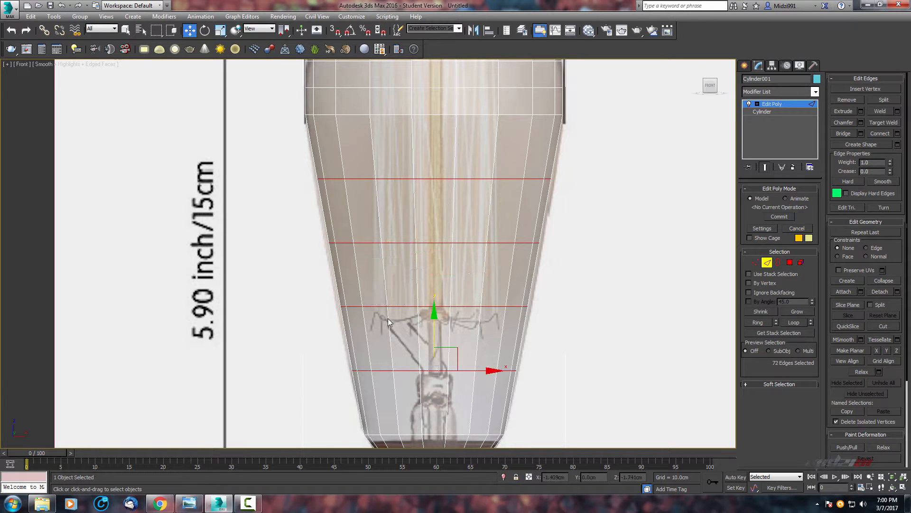
Select all of the bulb's polygons, clear their smoothing groups and assign smoothing group 1.
scroll(422, 232, "down", 5)
scroll(421, 233, "up", 2)
middle_click_drag(422, 233, 443, 205)
left_click(801, 262)
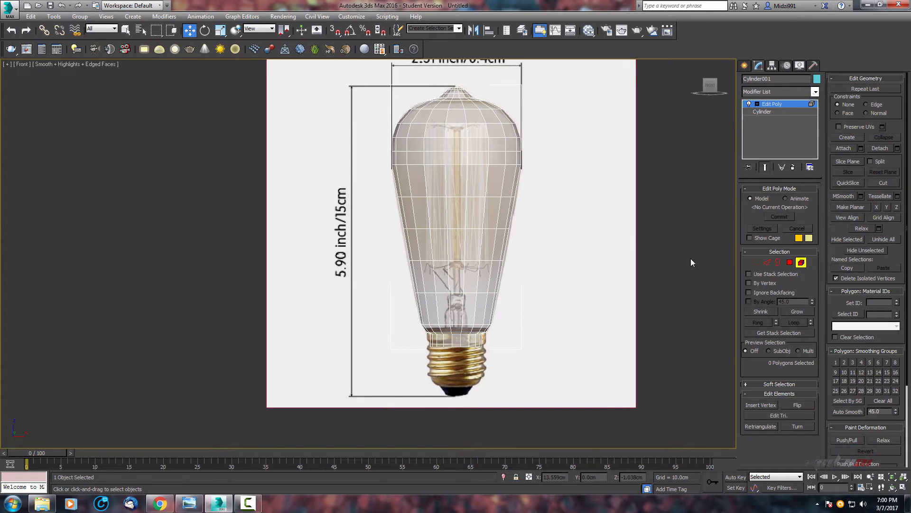
left_click(491, 205)
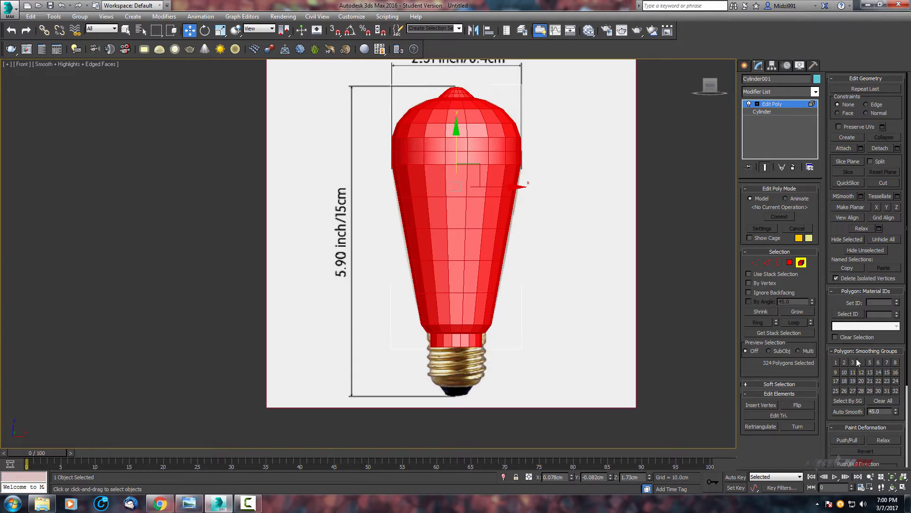
left_click(884, 401)
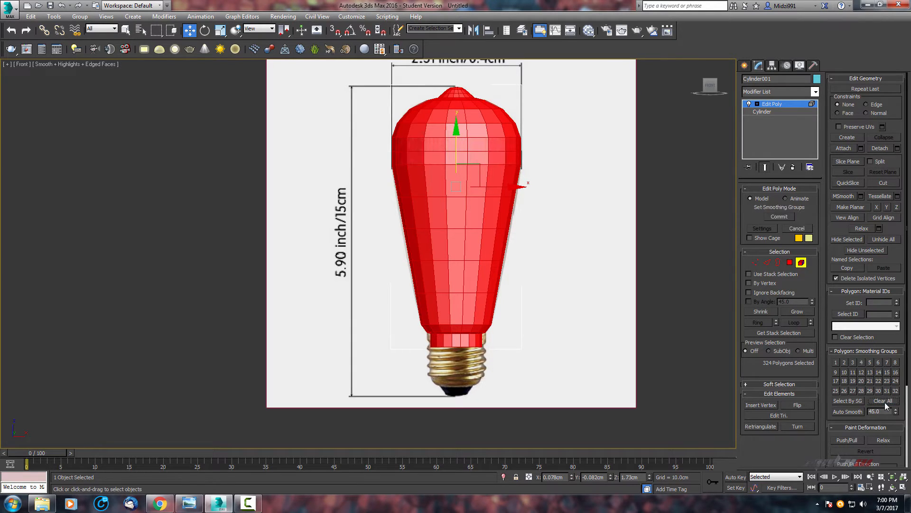
left_click(836, 362)
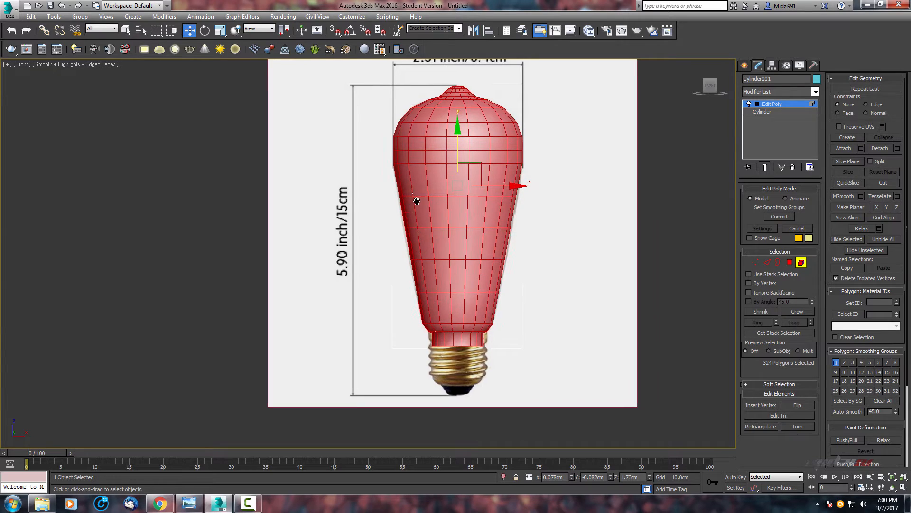
Inspect the smoothed bulb mesh against the reference image.
scroll(417, 200, "up", 3)
mouse_move(418, 301)
middle_mouse_down()
mouse_move(350, 237)
mouse_move(366, 234)
mouse_move(364, 194)
middle_mouse_up()
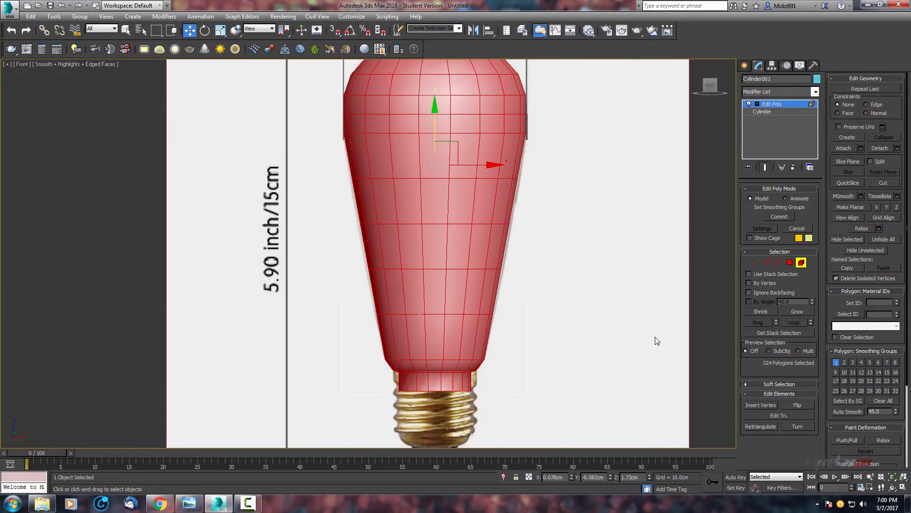
scroll(445, 235, "down", 2)
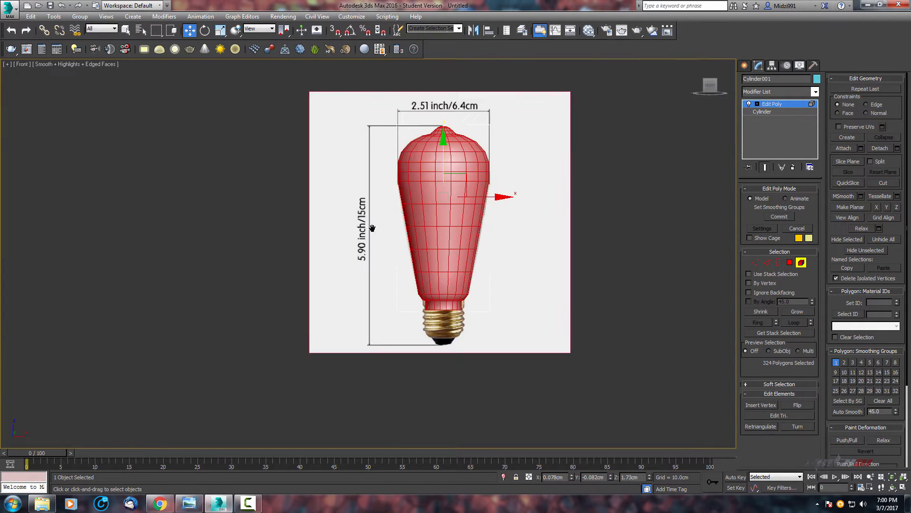
middle_click_drag(372, 227, 387, 242)
scroll(386, 242, "up", 2)
scroll(380, 235, "down", 1)
middle_click_drag(467, 241, 414, 237)
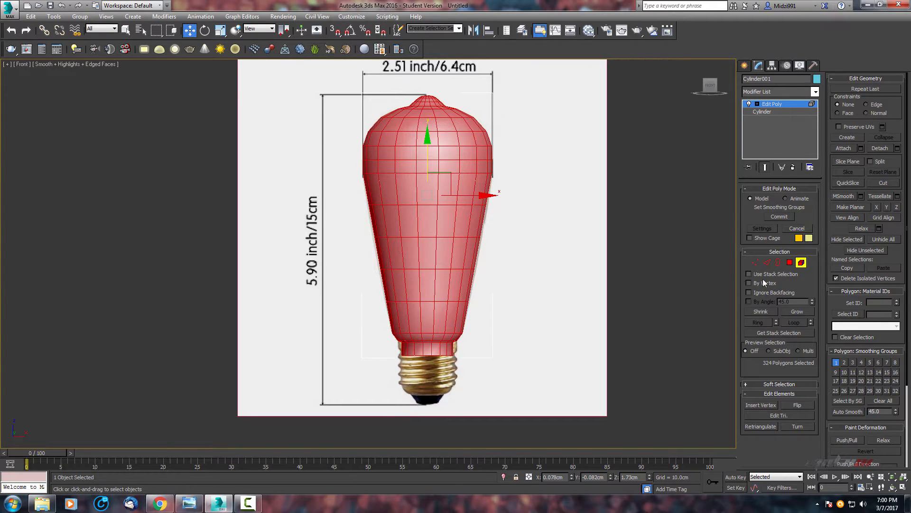
Leave polygon mode and switch the perspective view to a solid shaded display without edged faces or see-through.
left_click(801, 263)
middle_click_drag(541, 240, 551, 231)
scroll(551, 232, "down", 5)
scroll(551, 232, "up", 5)
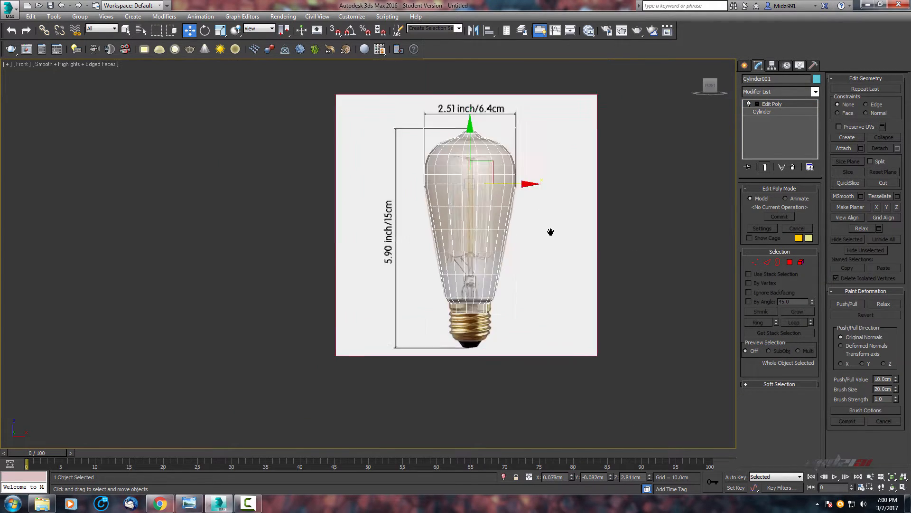
key("alt+w")
middle_click_drag(627, 349, 618, 332)
key("alt+w")
key("F4")
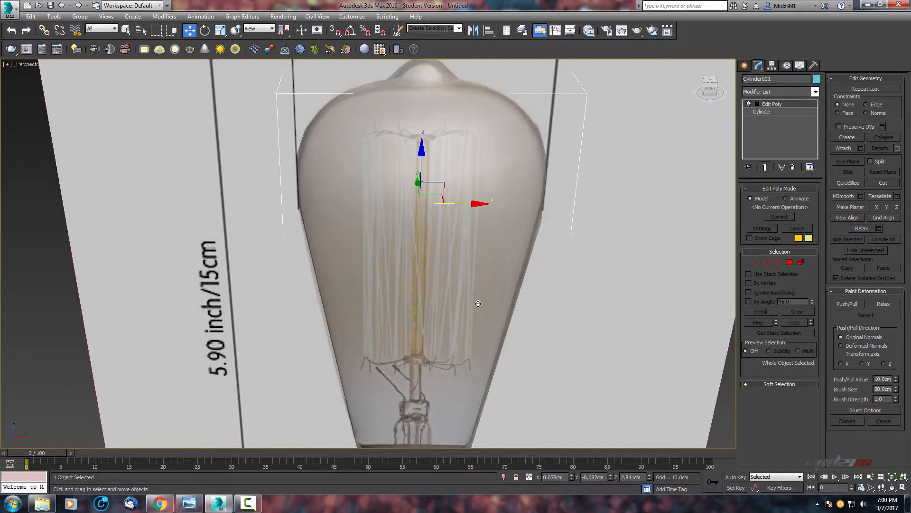
scroll(484, 278, "down", 3)
middle_click_drag(491, 304, 458, 282)
key("alt+x")
scroll(458, 283, "up", 3)
scroll(458, 283, "down", 3)
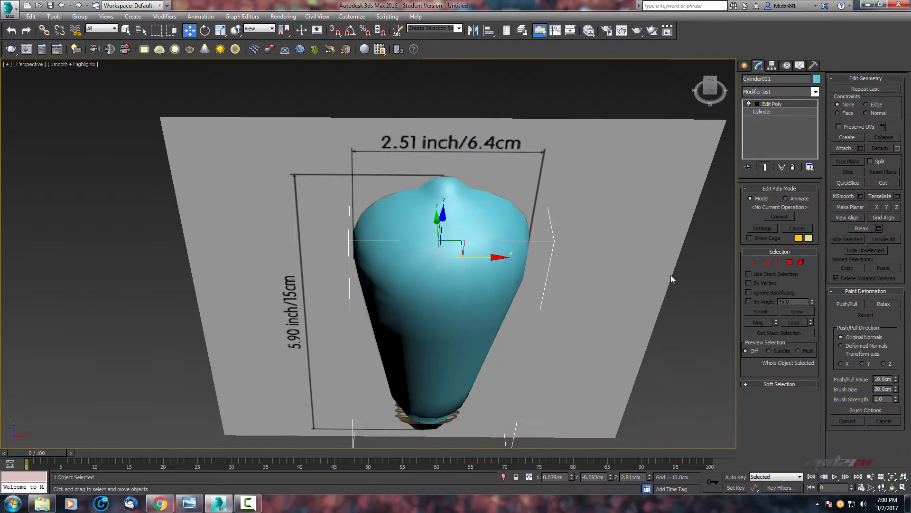
Add a Shell modifier to the bulb.
left_click(772, 91)
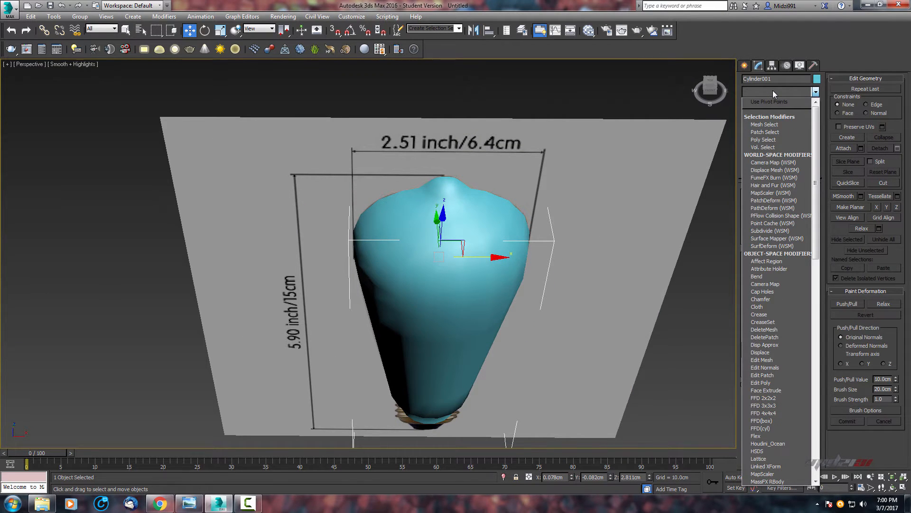
type("sh")
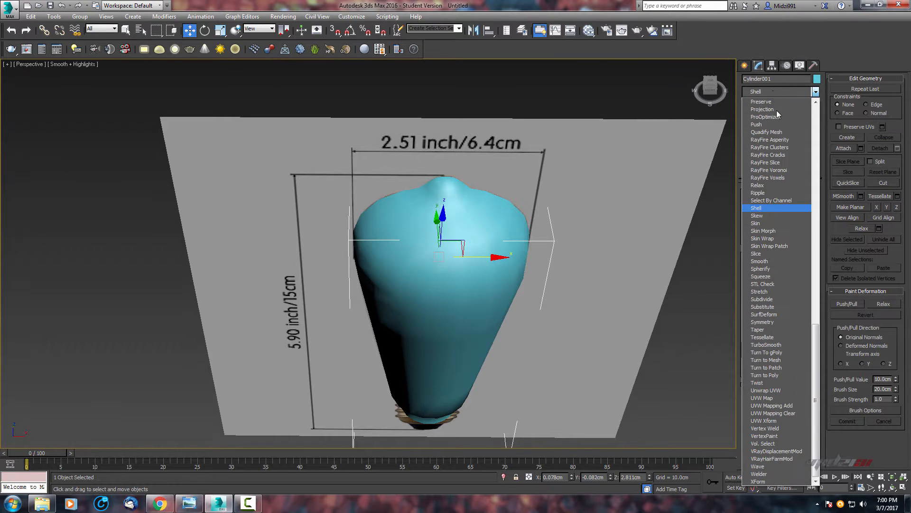
left_click(759, 208)
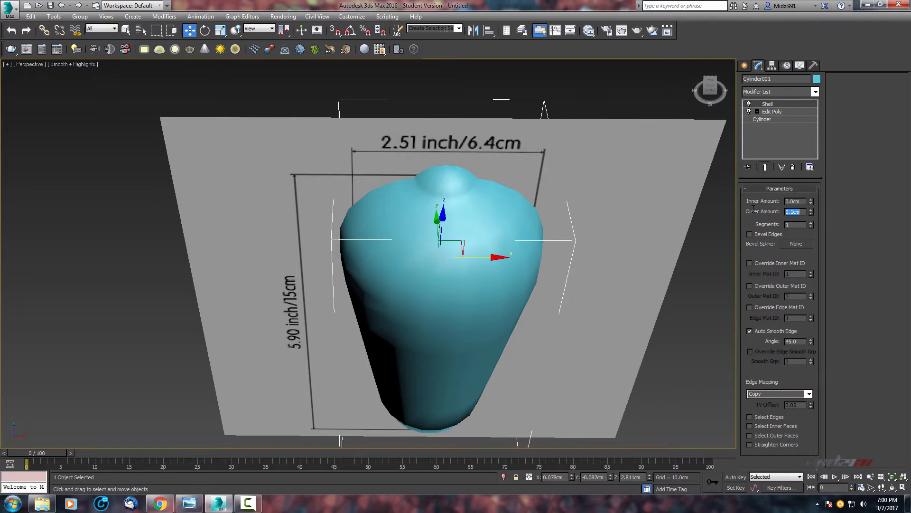
Add a TurboSmooth modifier on top of the Shell modifier.
middle_click_drag(596, 213, 728, 138)
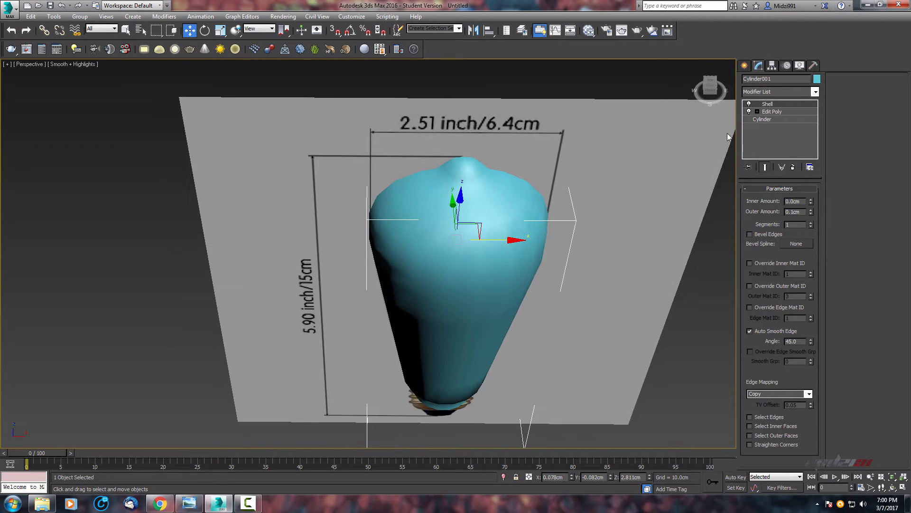
left_click(776, 92)
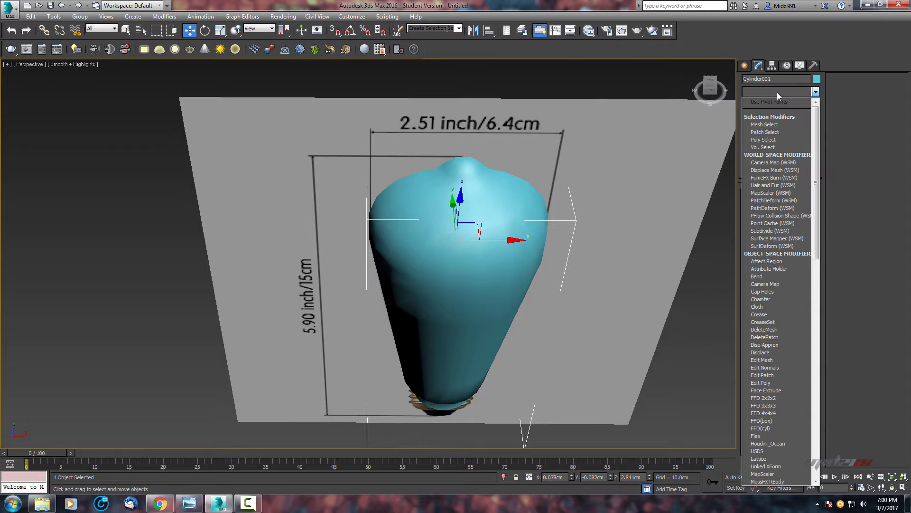
key("t")
left_click(788, 345)
scroll(565, 298, "up", 5)
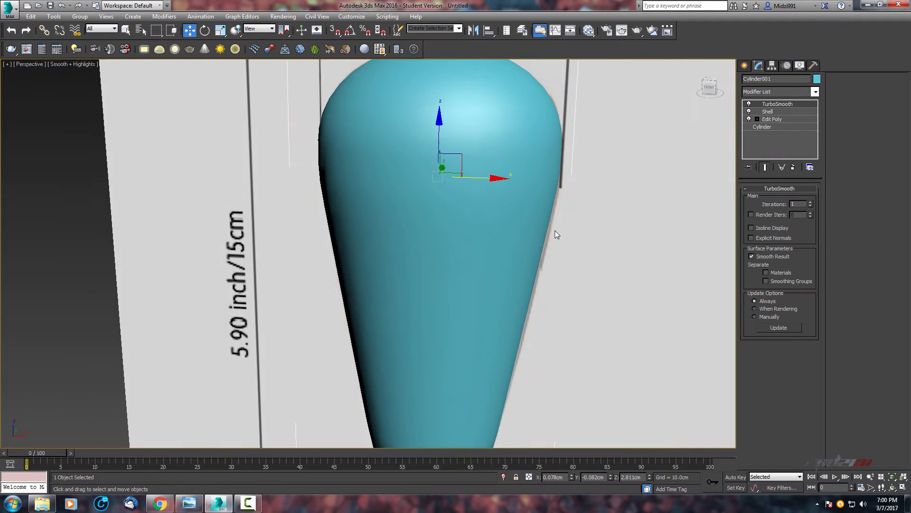
middle_click_drag(557, 235, 576, 293)
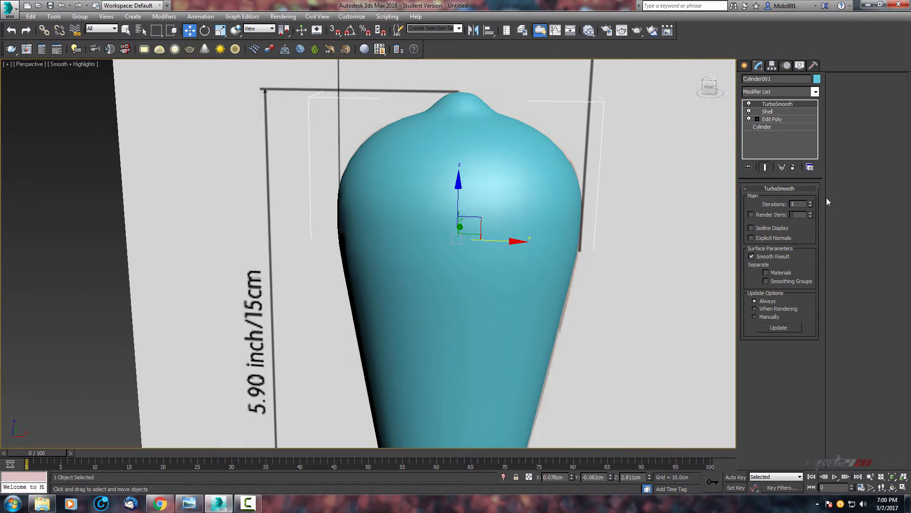
Set the TurboSmooth iterations to 2 and display the viewport with edged faces.
left_click(810, 202)
scroll(557, 186, "down", 4)
middle_click_drag(584, 191, 503, 249, "alt")
key("F4")
scroll(517, 235, "down", 3)
scroll(517, 235, "up", 3)
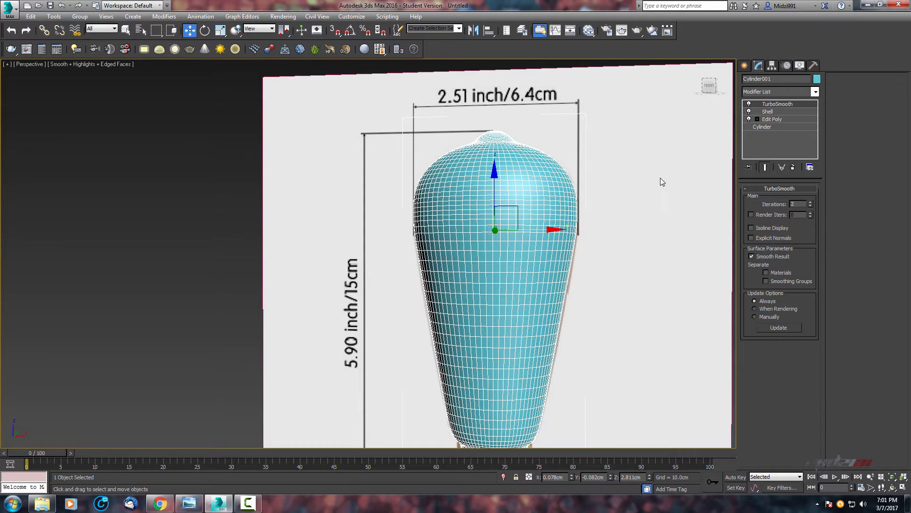
Go to the Edit Poly level in edge mode and compare the base mesh with and without the smoothing result.
left_click(769, 119)
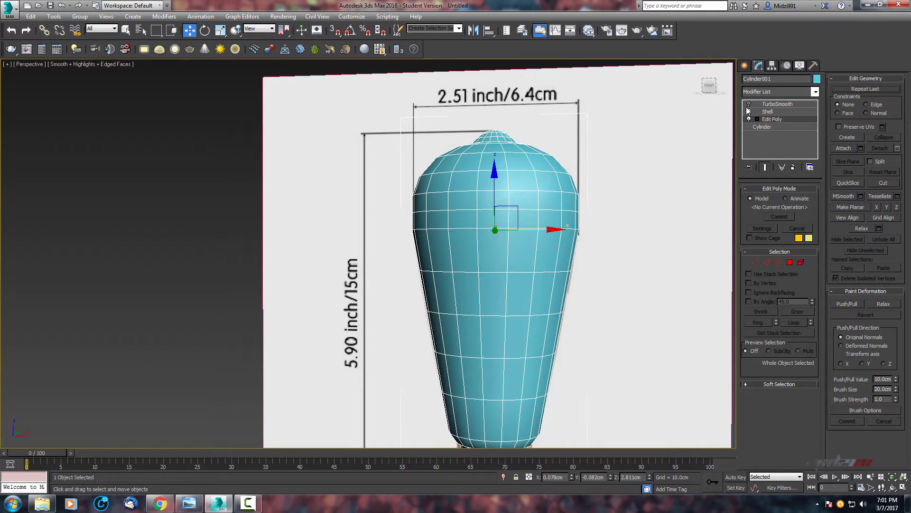
middle_click_drag(571, 194, 581, 176)
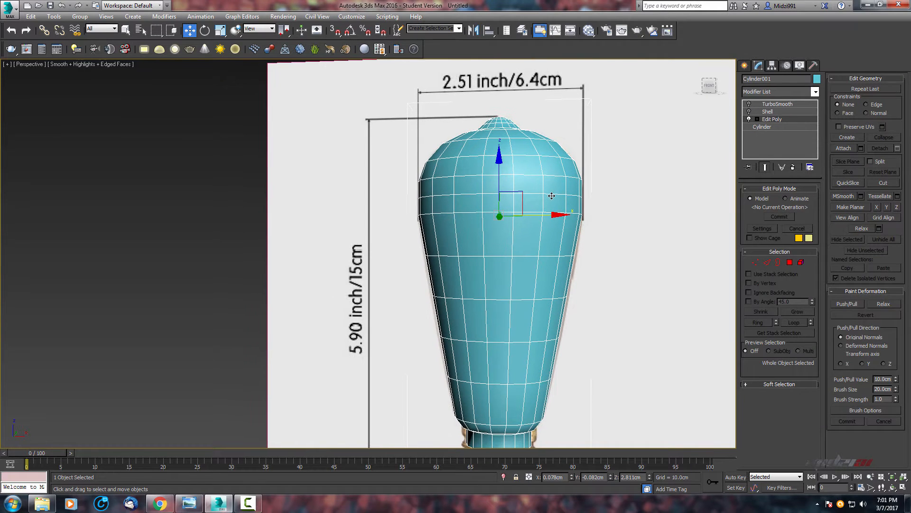
left_click(766, 262)
double_click(536, 195)
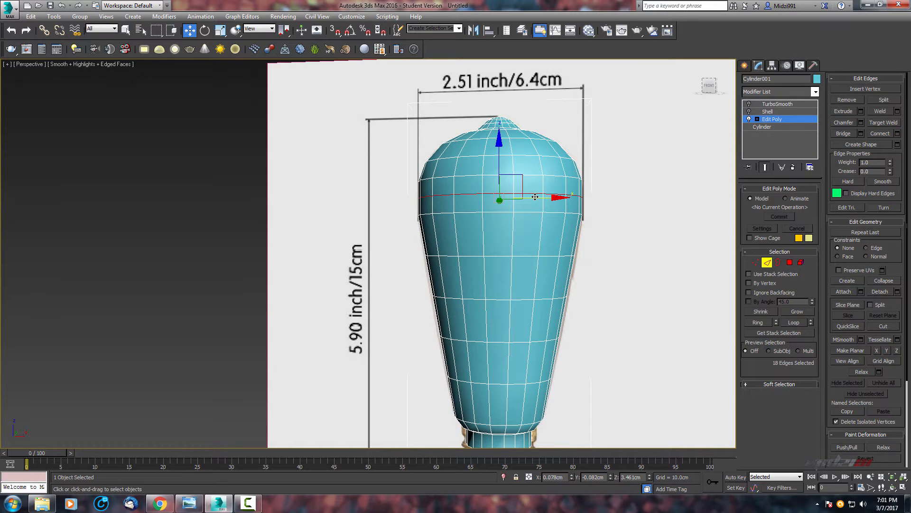
key("ctrl+d")
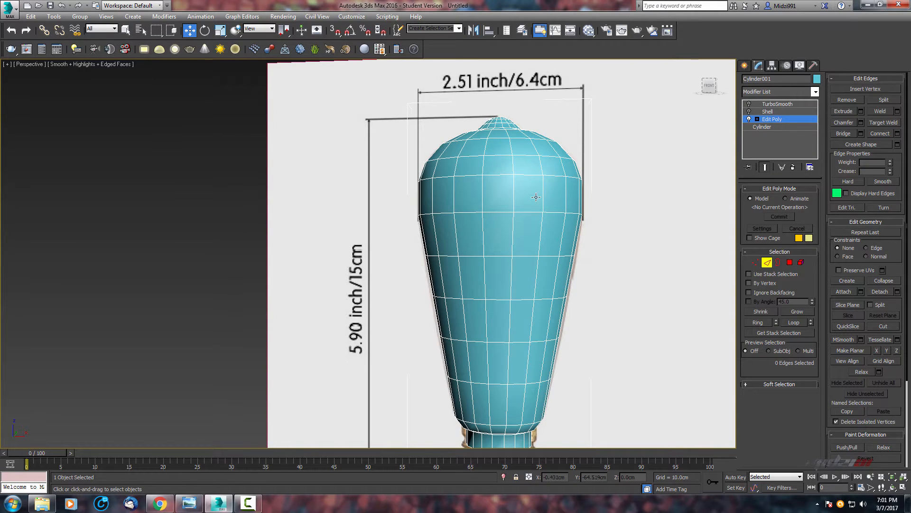
left_click(750, 104)
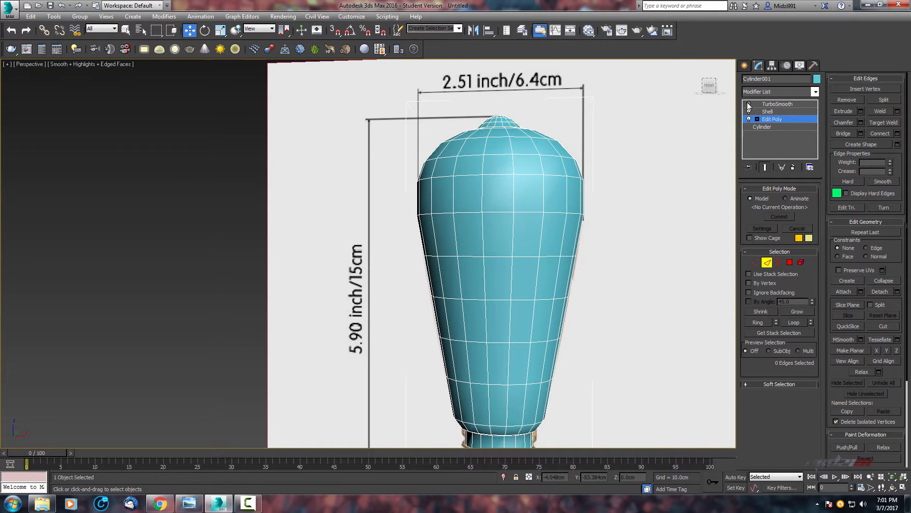
left_click(749, 105)
scroll(542, 170, "down", 3)
middle_click_drag(522, 209, 531, 189, "alt")
scroll(481, 213, "up", 4)
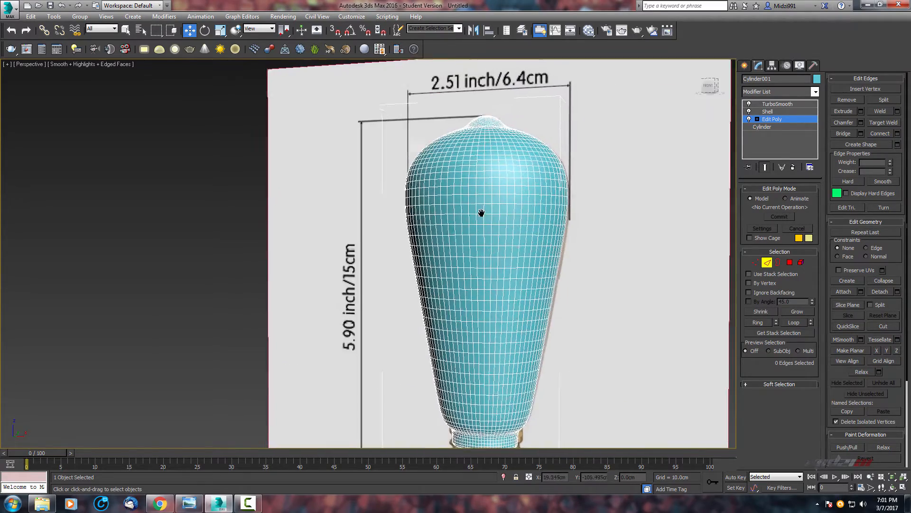
middle_click_drag(482, 213, 500, 280)
scroll(436, 223, "down", 1)
key("F4")
scroll(446, 242, "up", 3)
Isolate the bulb to inspect its smoothed shape, then end isolation and compare it against the reference.
key("alt+q")
scroll(458, 257, "down", 3)
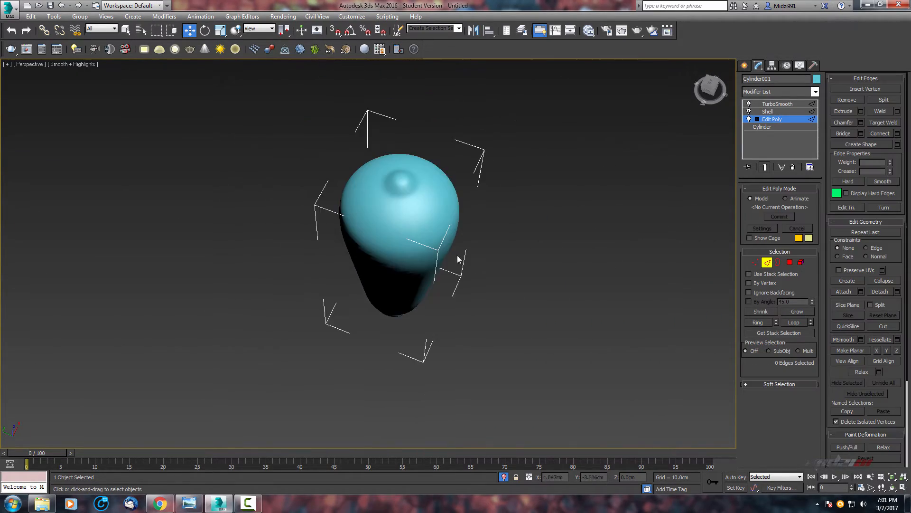
middle_click_drag(458, 259, 445, 209, "alt")
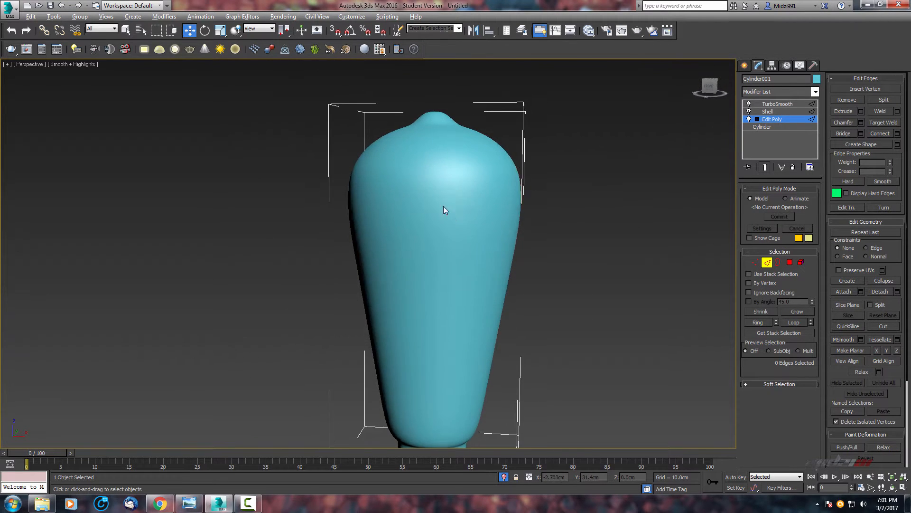
scroll(468, 258, "up", 4)
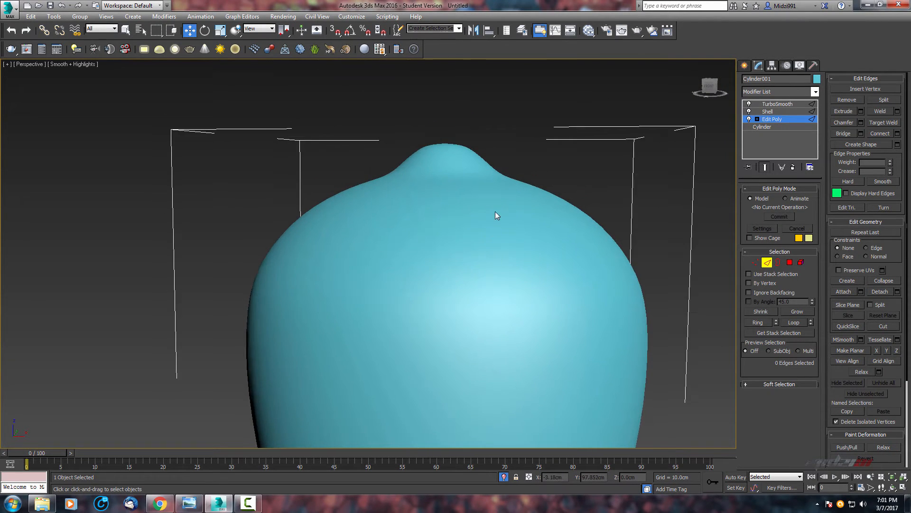
right_click(588, 133)
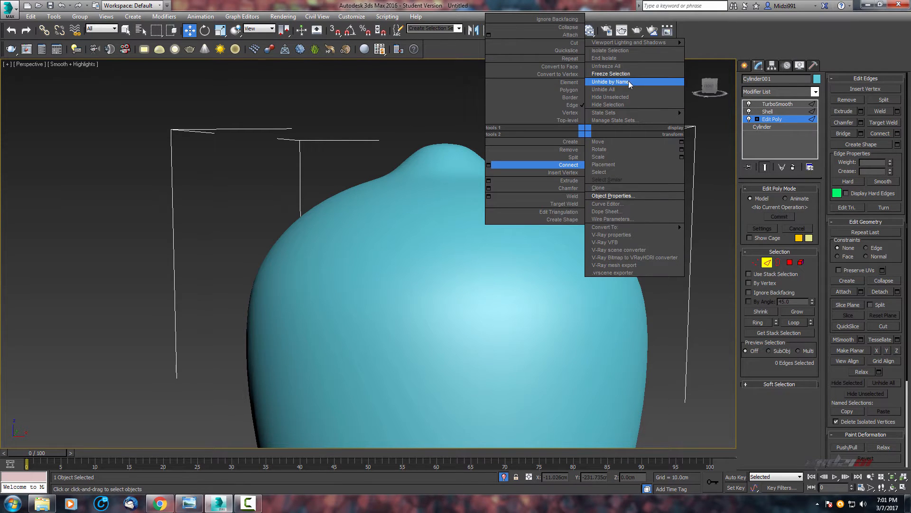
left_click(674, 89)
scroll(529, 190, "down", 5)
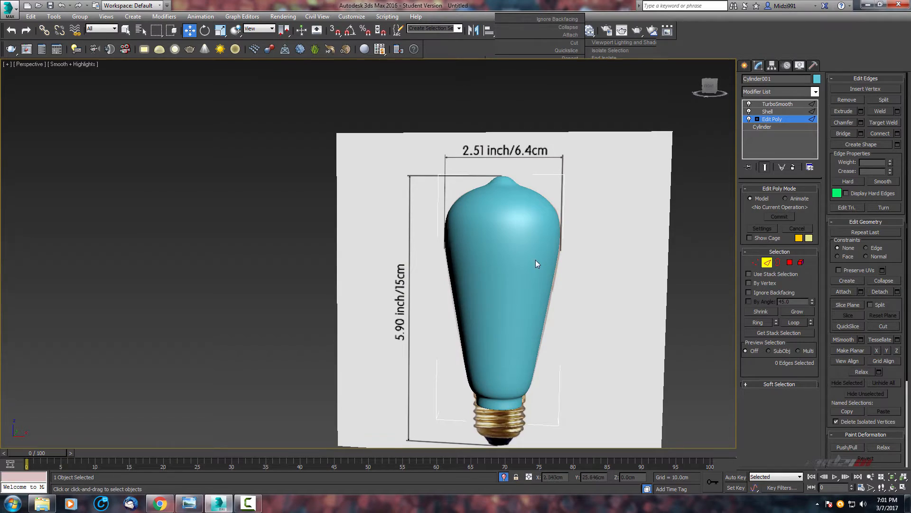
scroll(535, 260, "down", 3)
middle_click_drag(535, 260, 525, 223)
scroll(525, 223, "down", 4)
key("alt+w")
scroll(597, 192, "up", 5)
middle_click_drag(597, 193, 560, 248)
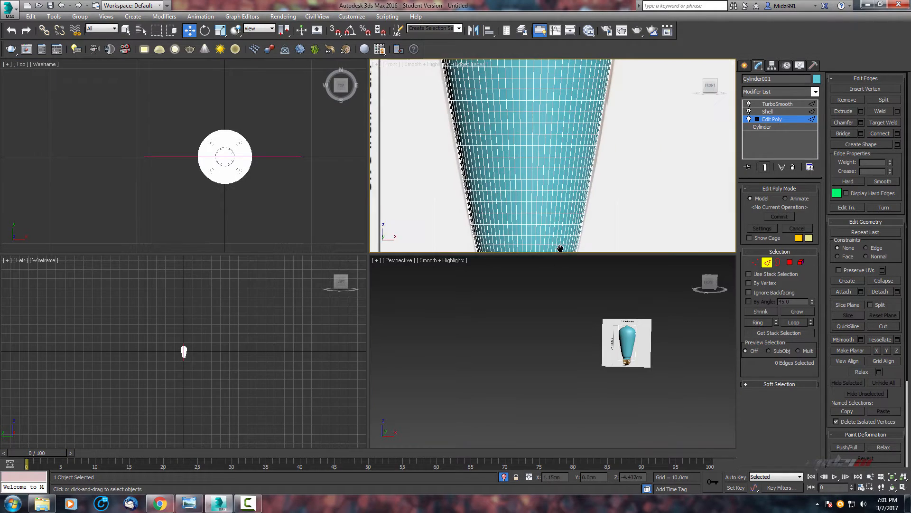
Hide the Shell and TurboSmooth results and chamfer the edge loop at the base of the bulb's tip by 0.072 cm.
key("alt+w")
middle_click_drag(498, 149, 480, 271)
scroll(482, 273, "up", 3)
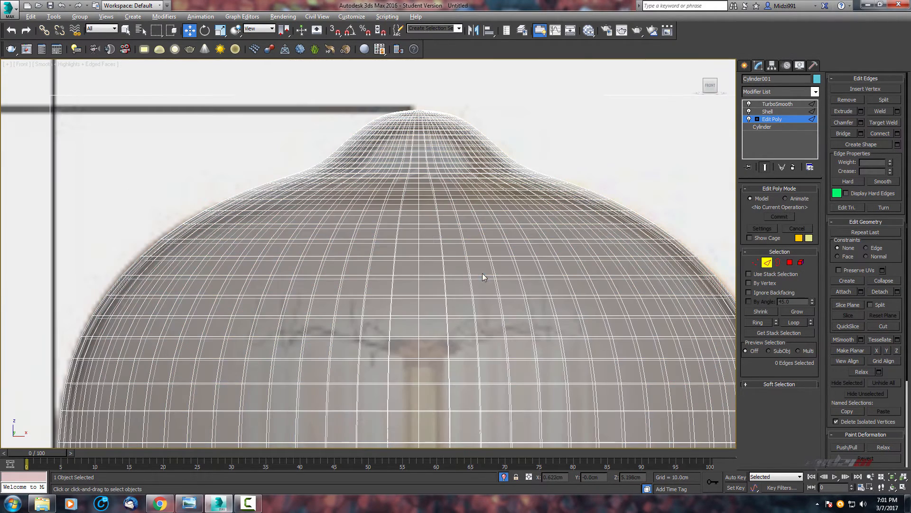
scroll(429, 233, "up", 2)
middle_click_drag(429, 232, 438, 247)
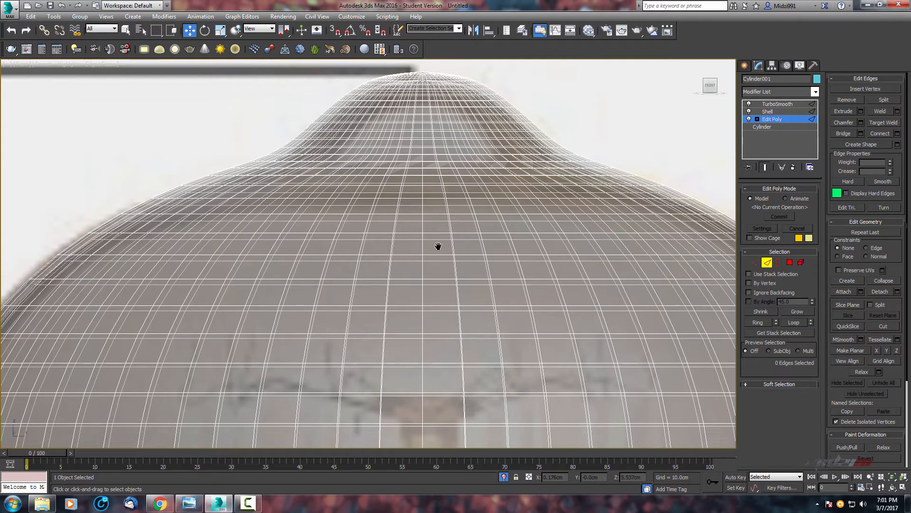
left_click(749, 111)
left_click(749, 104)
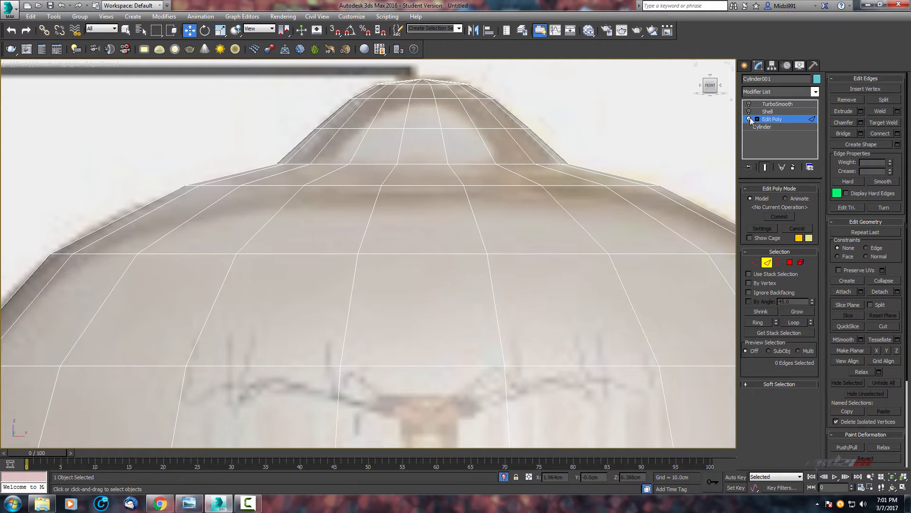
middle_click_drag(477, 146, 544, 168)
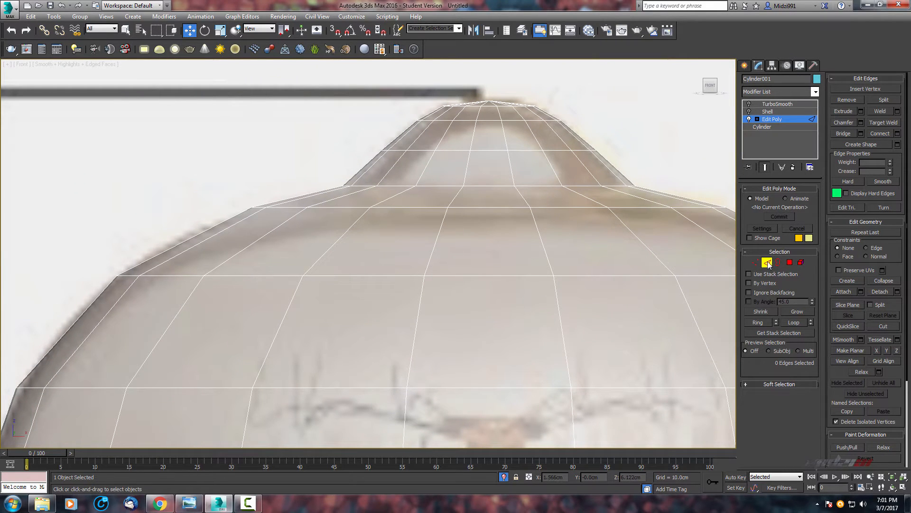
double_click(540, 186)
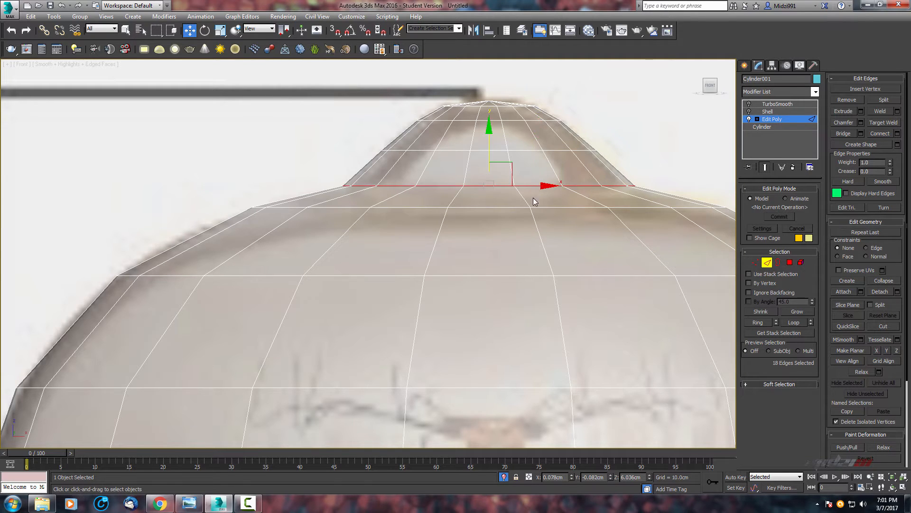
scroll(463, 240, "up", 4)
right_click(472, 227)
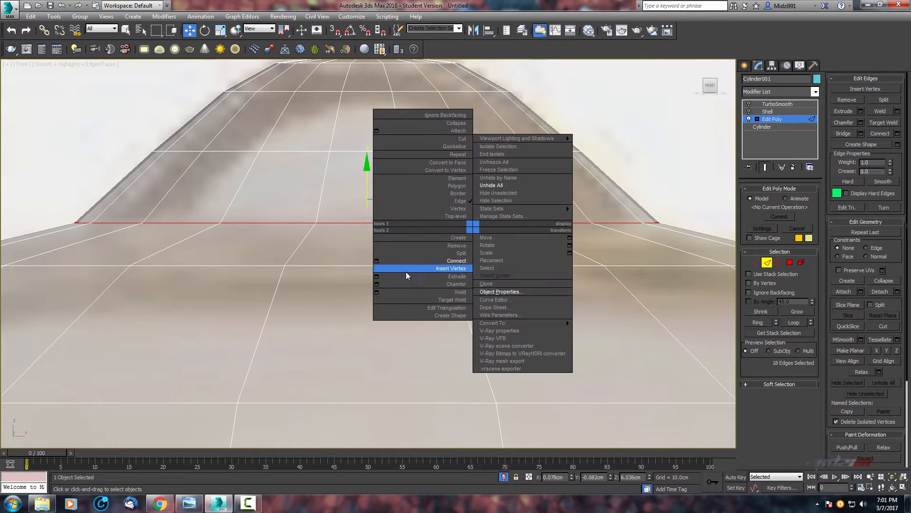
left_click(377, 284)
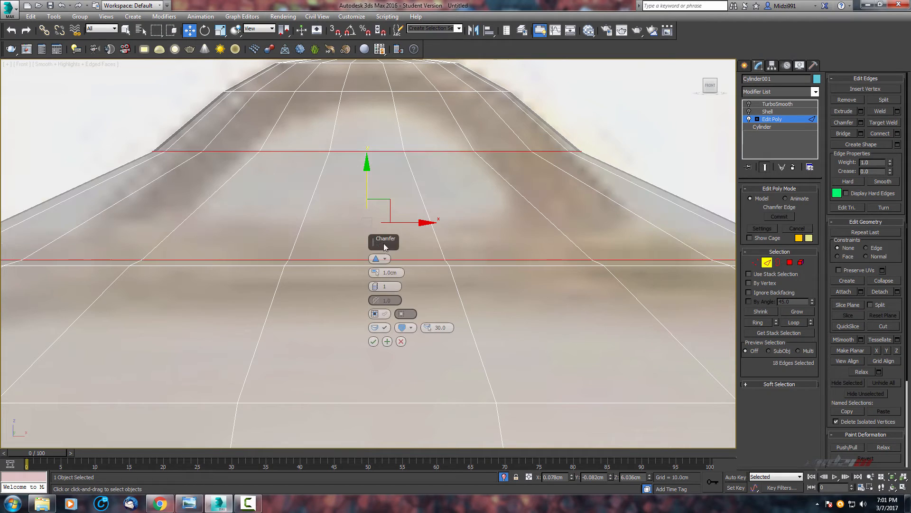
left_click_drag(379, 276, 398, 60)
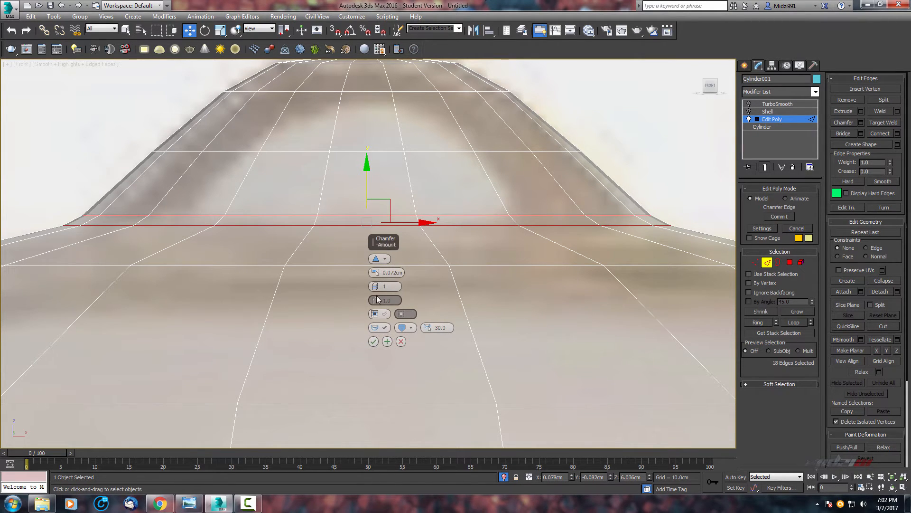
left_click(373, 342)
scroll(446, 209, "down", 6)
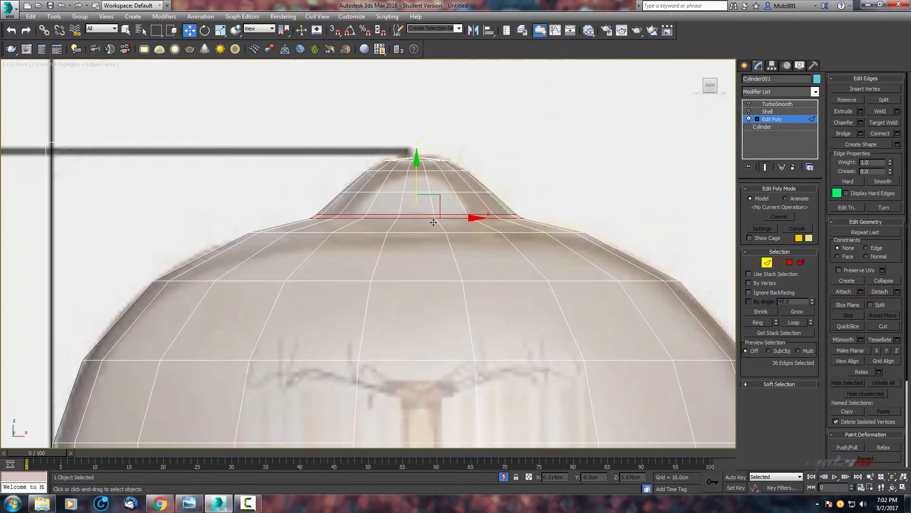
Turn the Shell and TurboSmooth modifiers back on and inspect the smoothed tip in the front view.
left_click(749, 111)
left_click(749, 104)
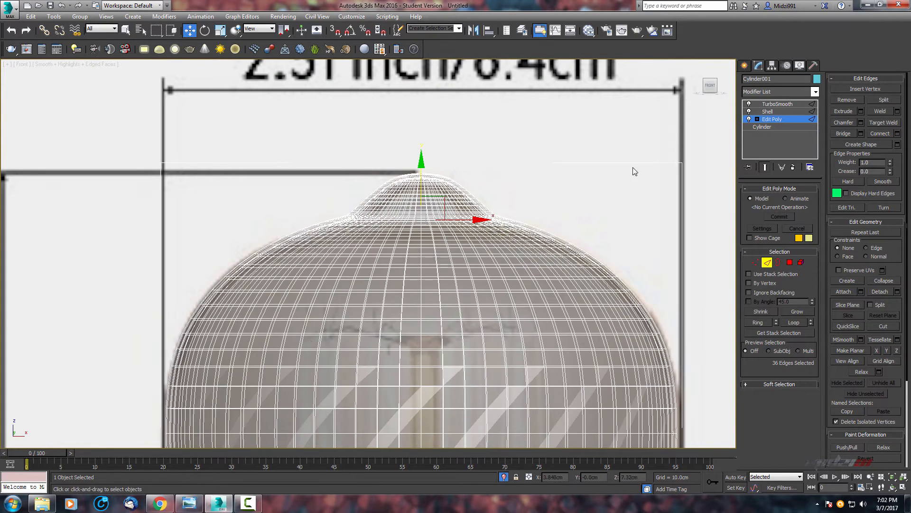
scroll(503, 158, "down", 3)
key("F4")
key("alt+x")
scroll(512, 192, "down", 5)
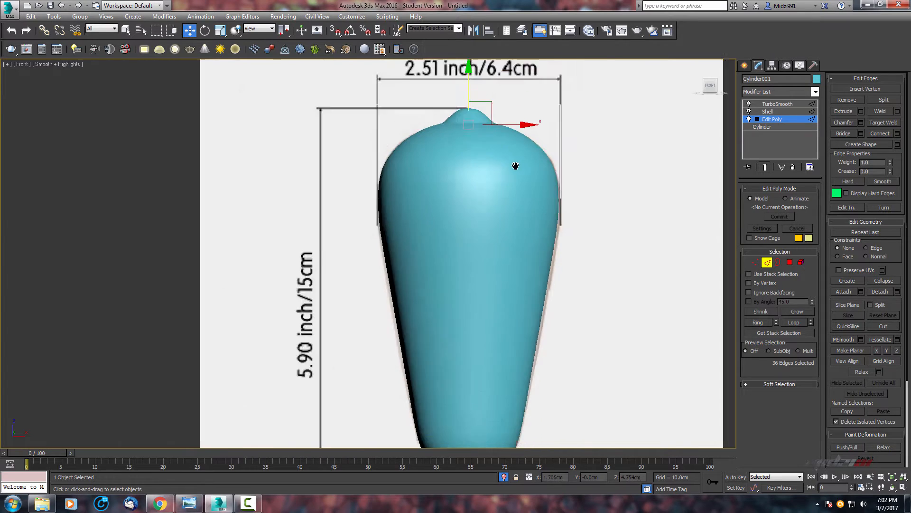
scroll(496, 240, "up", 4)
scroll(497, 238, "up", 5)
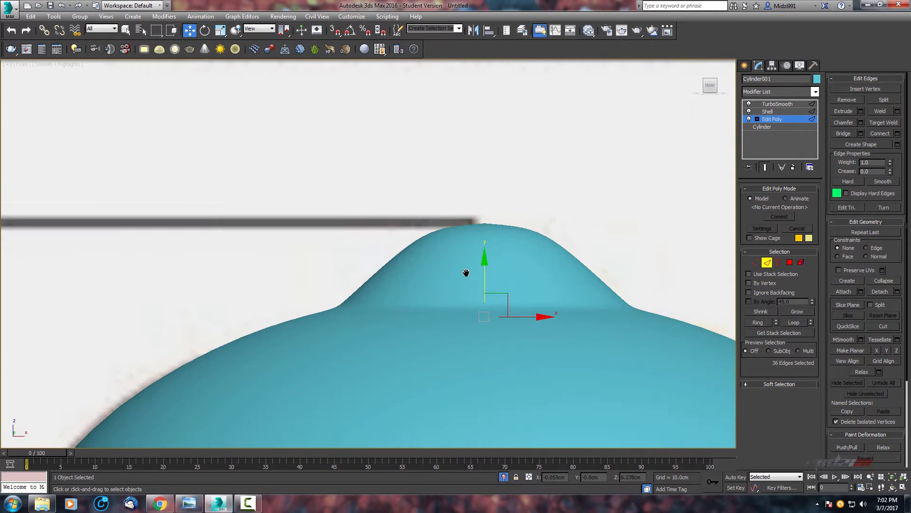
scroll(470, 268, "down", 2)
Examine the bulb's silhouette against the reference image with see-through display in the front and perspective views.
key("alt+x")
middle_click_drag(504, 240, 492, 208)
scroll(494, 247, "up", 4)
key("alt+x")
scroll(494, 247, "down", 1)
scroll(492, 207, "down", 2)
key("alt+w")
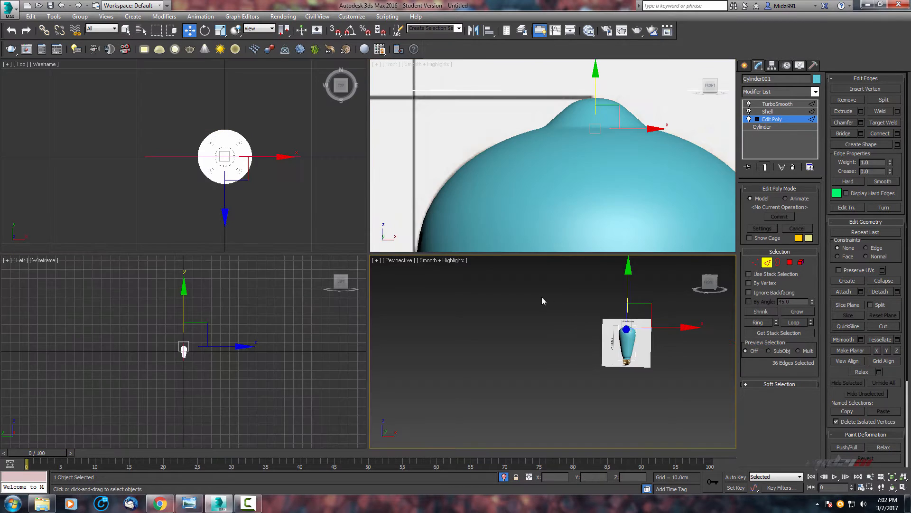
scroll(536, 305, "up", 5)
key("alt+w")
middle_click_drag(527, 311, 449, 223)
scroll(389, 204, "down", 4)
scroll(459, 230, "up", 5)
scroll(514, 362, "down", 5)
key("alt+w")
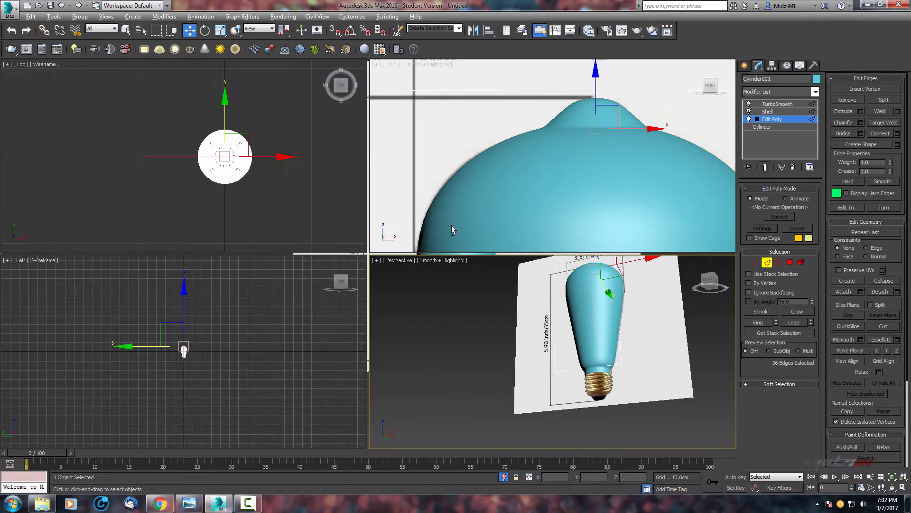
scroll(545, 176, "down", 4)
key("alt+w")
middle_click_drag(417, 316, 532, 93)
middle_click_drag(488, 174, 477, 231)
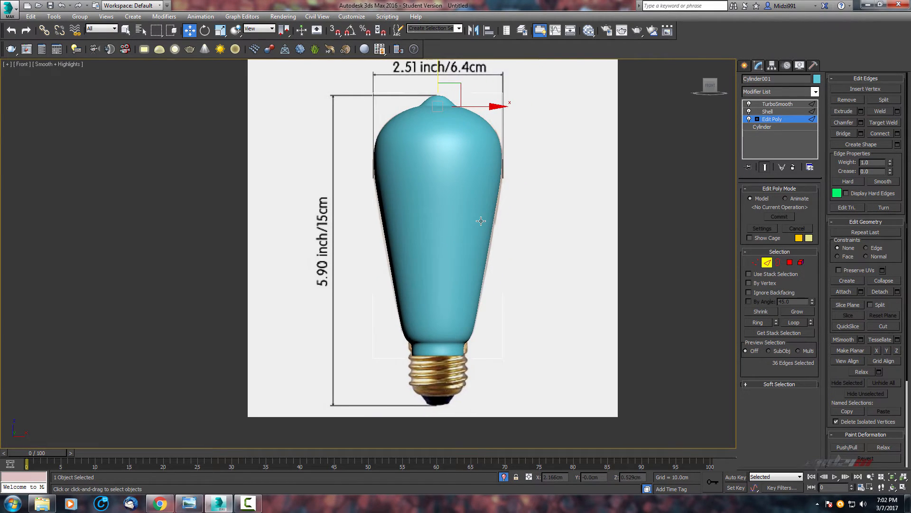
scroll(439, 258, "up", 4)
scroll(425, 309, "down", 5)
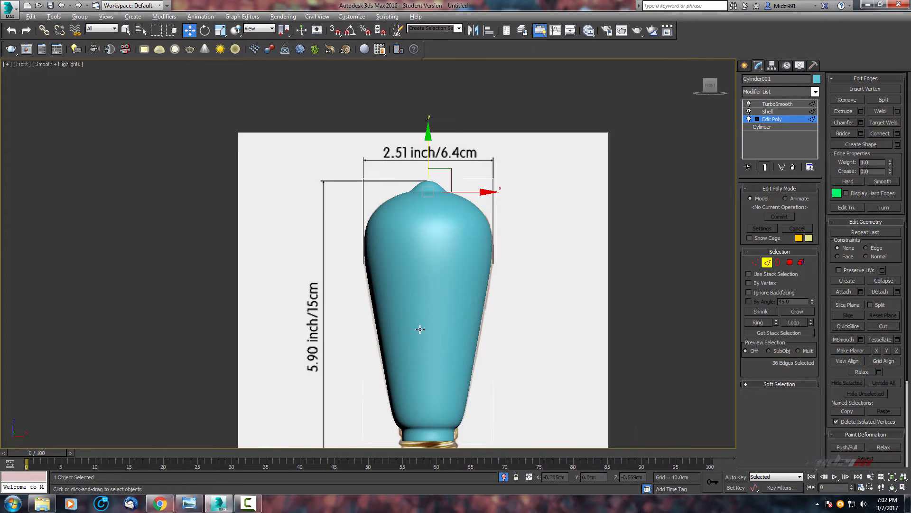
key("alt+x")
middle_click_drag(430, 318, 454, 215)
scroll(441, 291, "up", 1)
scroll(454, 216, "down", 2)
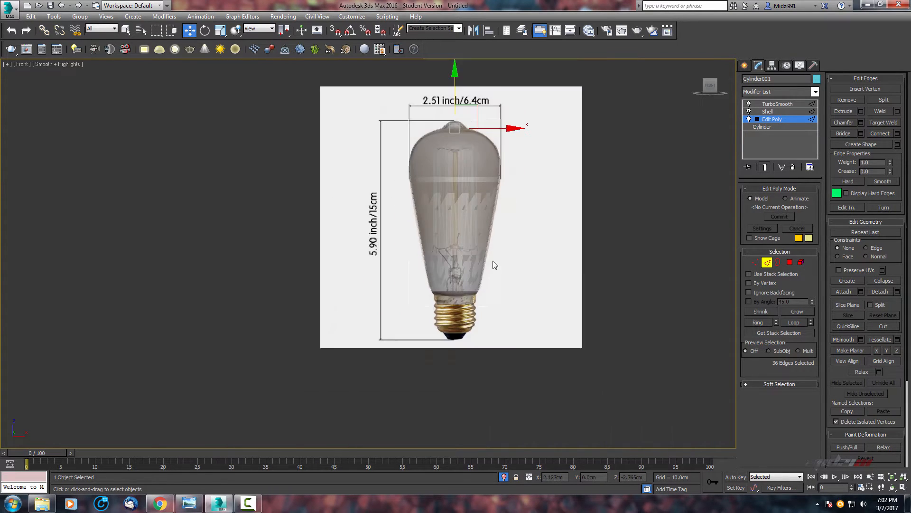
scroll(492, 262, "up", 2)
middle_click_drag(491, 264, 539, 368)
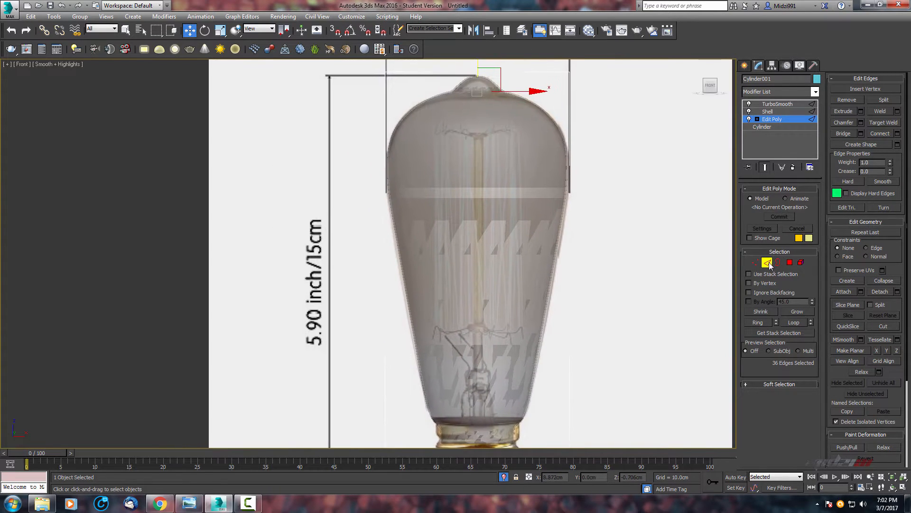
Leave edge sub-object level on the bulb and toggle the edged-faces display on and off.
left_click(768, 262)
scroll(540, 253, "down", 5)
key("F4")
scroll(520, 263, "up", 2)
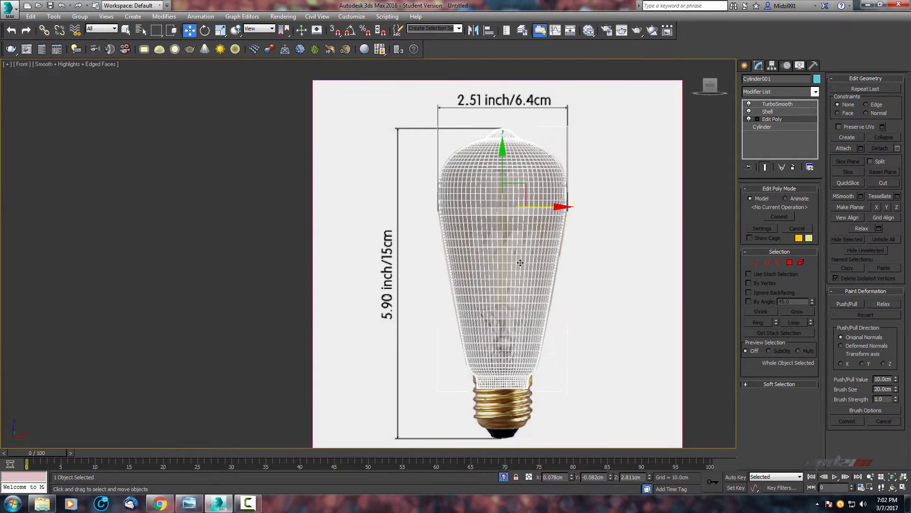
key("F4")
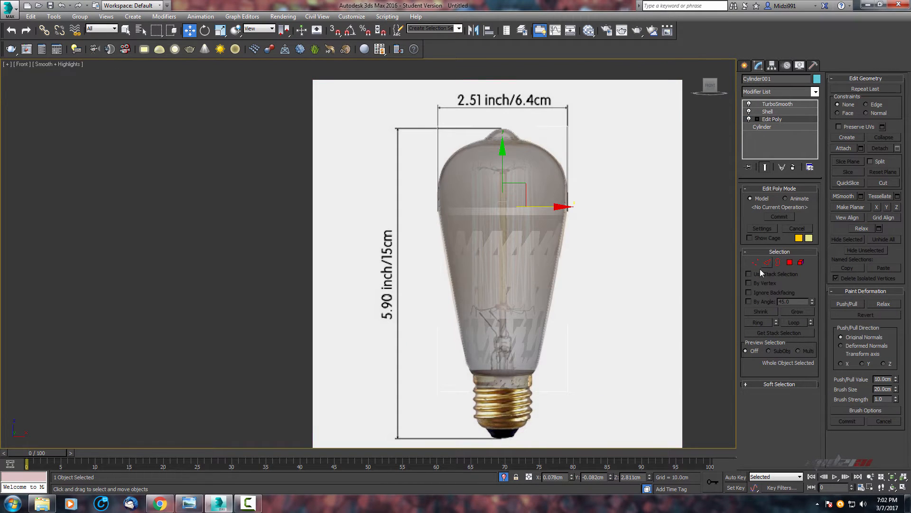
Hide the bulb object so only the reference image shows.
right_click(516, 231)
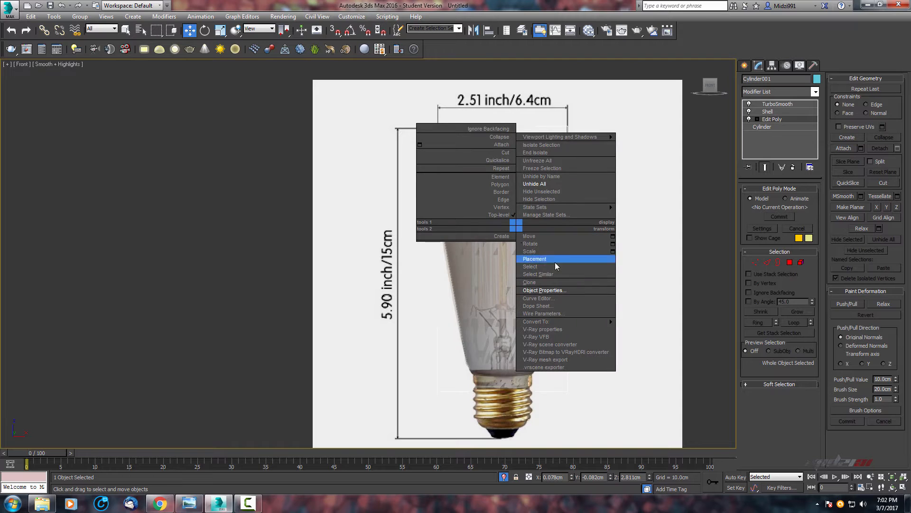
left_click(570, 199)
middle_click_drag(537, 201, 495, 112)
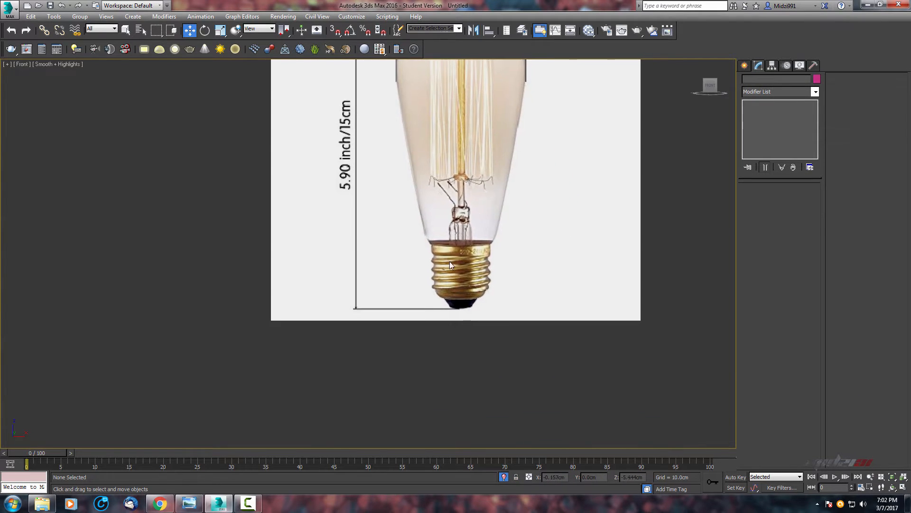
Examine the screw base of the bulb in the reference image in the front view.
scroll(449, 262, "up", 5)
middle_click_drag(447, 251, 355, 224)
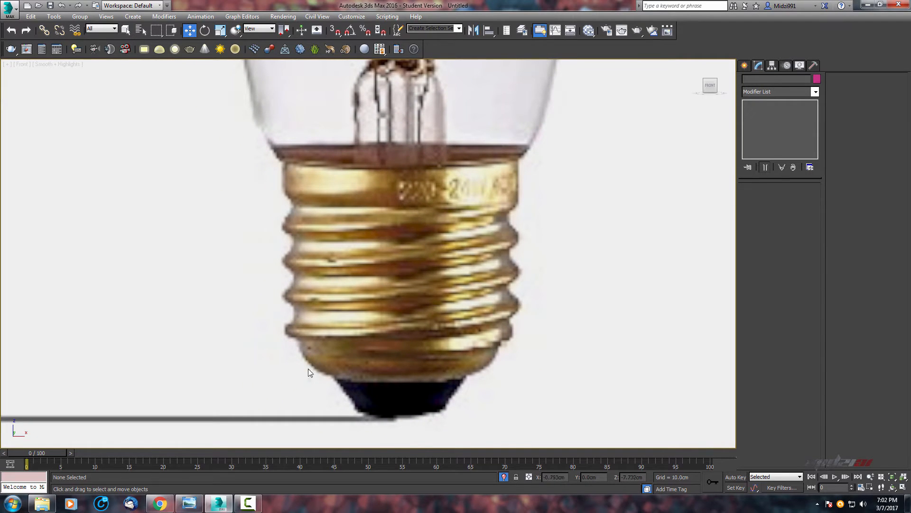
scroll(426, 221, "down", 3)
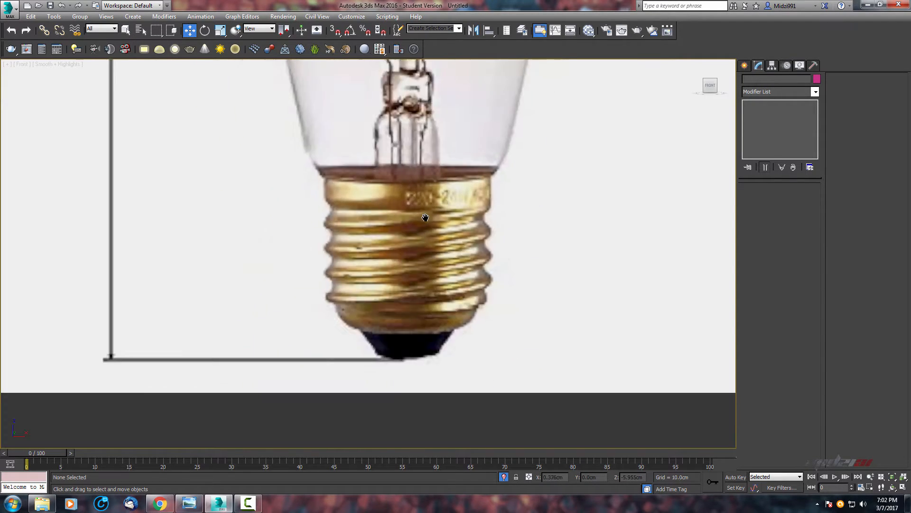
middle_click_drag(425, 240, 405, 282)
scroll(426, 241, "up", 3)
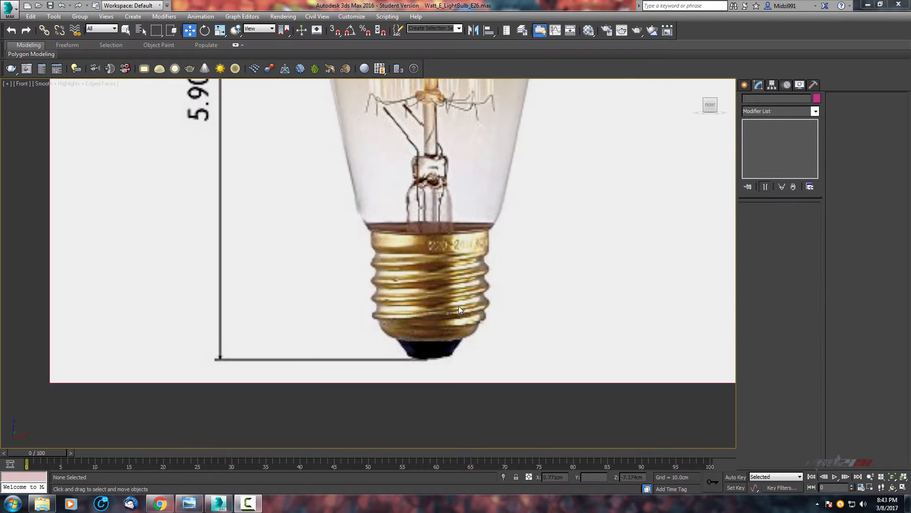
scroll(475, 296, "up", 3)
middle_click_drag(481, 288, 547, 301)
scroll(575, 218, "down", 3)
scroll(513, 317, "up", 3)
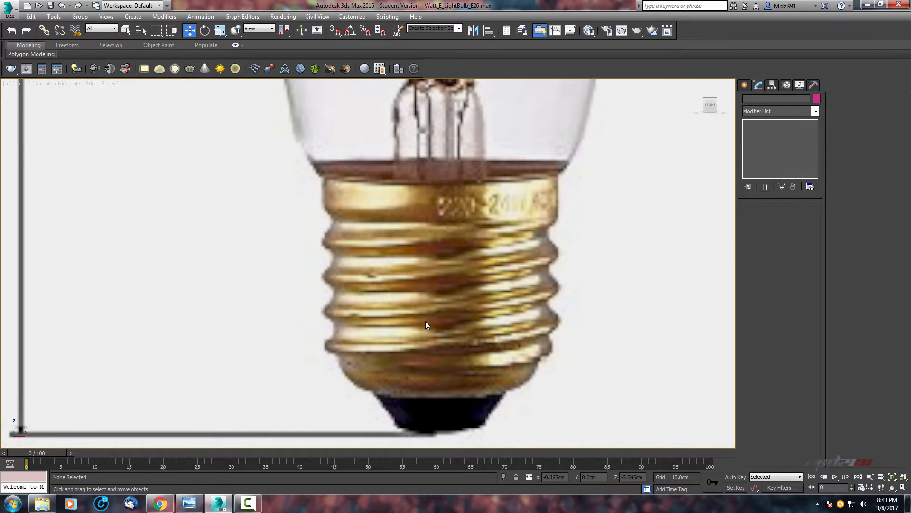
scroll(425, 322, "down", 3)
scroll(372, 260, "up", 3)
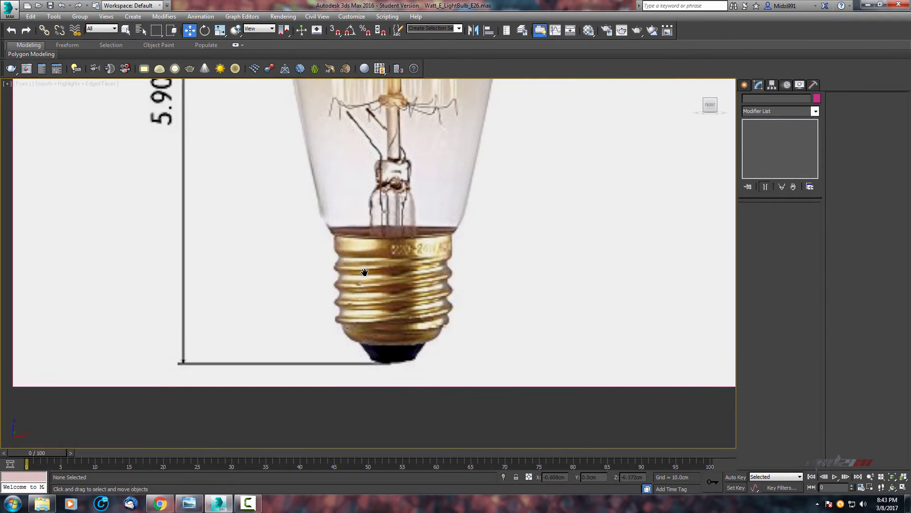
middle_click_drag(362, 271, 468, 284)
scroll(484, 255, "down", 3)
scroll(458, 272, "up", 3)
scroll(513, 267, "down", 3)
scroll(545, 297, "up", 3)
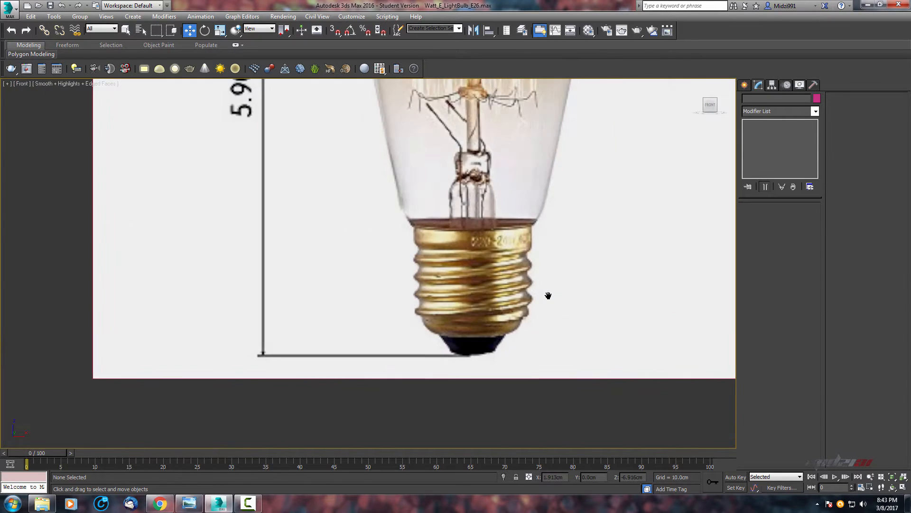
scroll(548, 295, "down", 3)
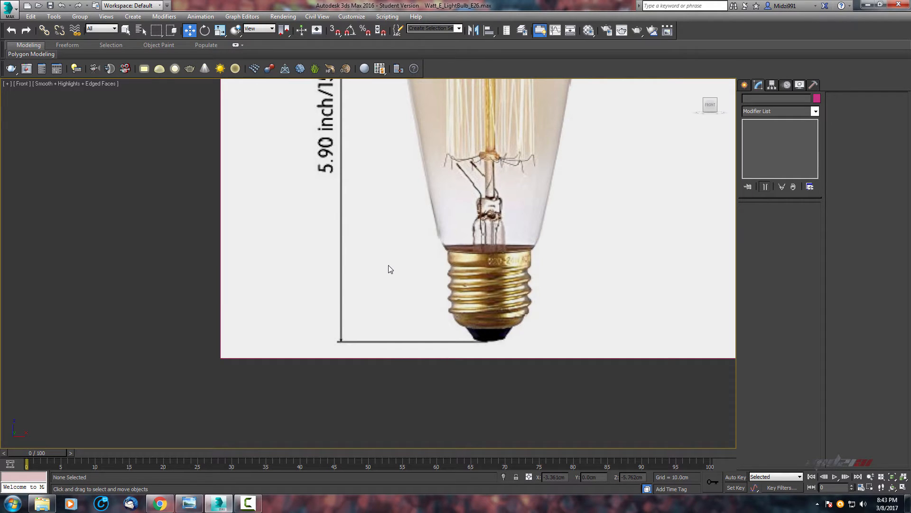
scroll(529, 285, "up", 2)
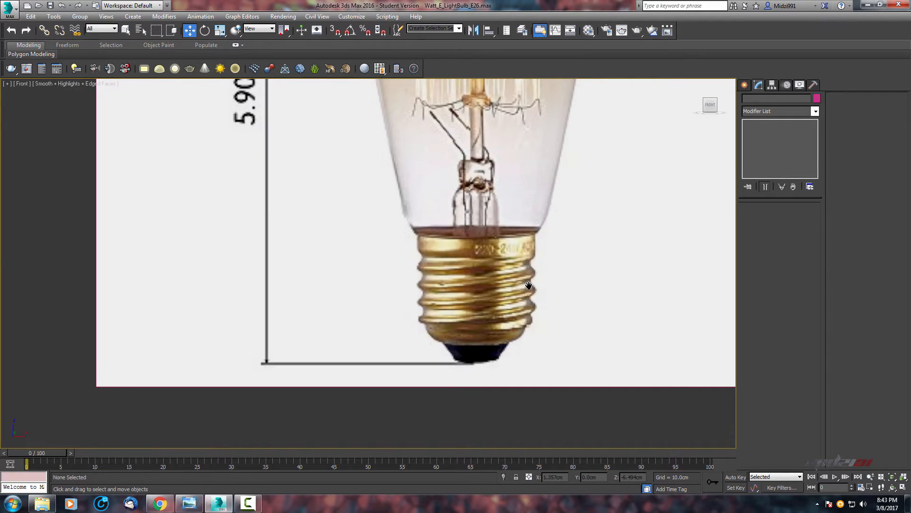
middle_click_drag(529, 286, 493, 296)
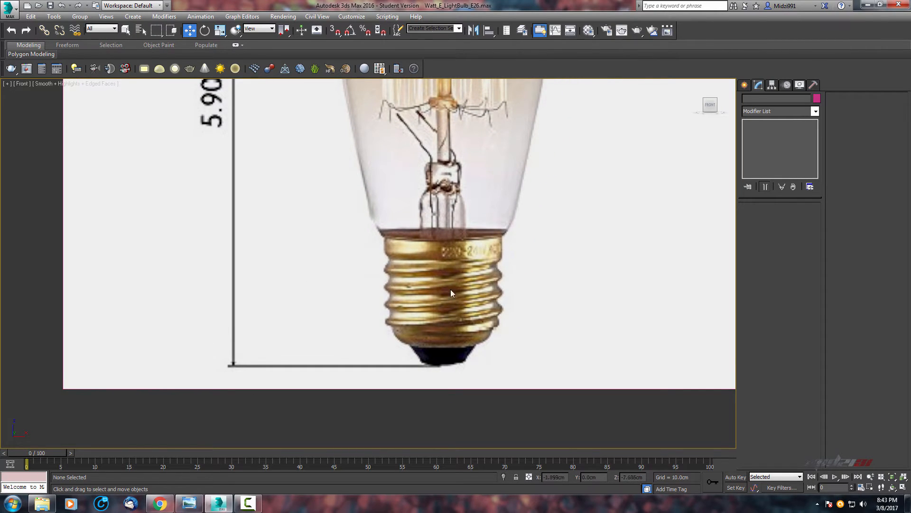
Create a plane across the screw base in the front view, about 10 cm wide and 2.1 cm long.
left_click(745, 85)
left_click(800, 186)
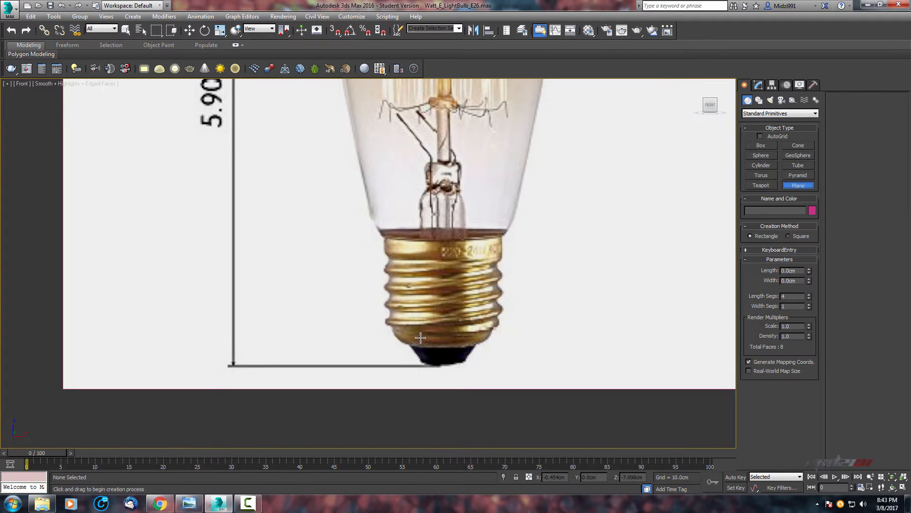
middle_click_drag(678, 300, 613, 245)
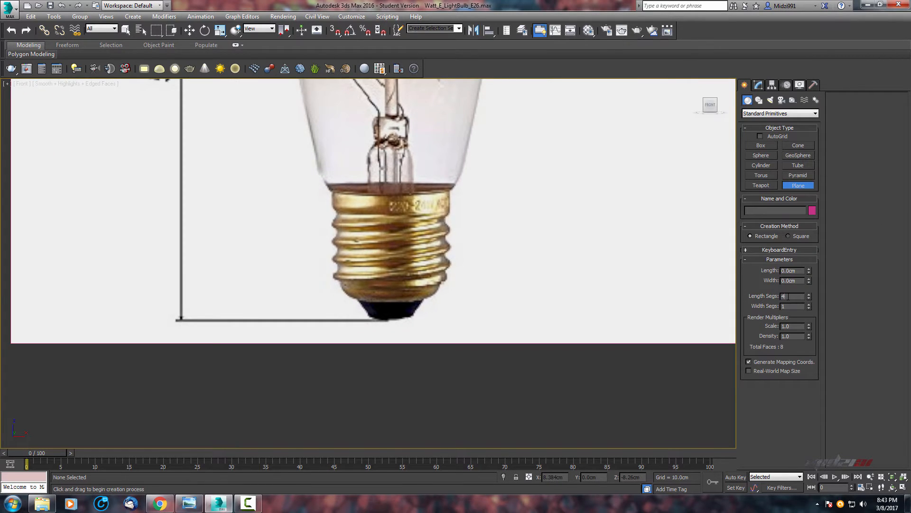
middle_click_drag(371, 270, 378, 307)
left_click_drag(175, 225, 658, 313)
scroll(629, 320, "down", 3)
middle_click_drag(571, 324, 490, 370)
scroll(614, 320, "up", 3)
middle_click_drag(533, 346, 555, 335)
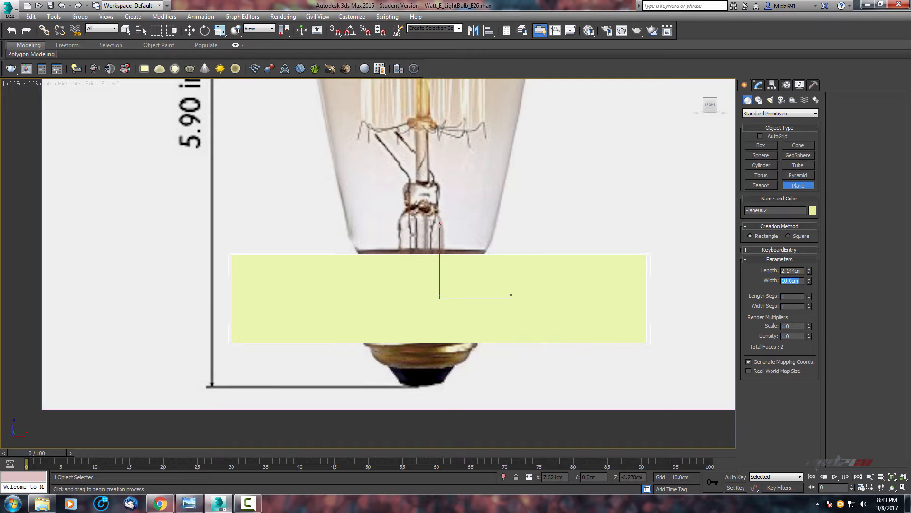
middle_click_drag(501, 288, 526, 299)
scroll(512, 290, "up", 2)
key("w")
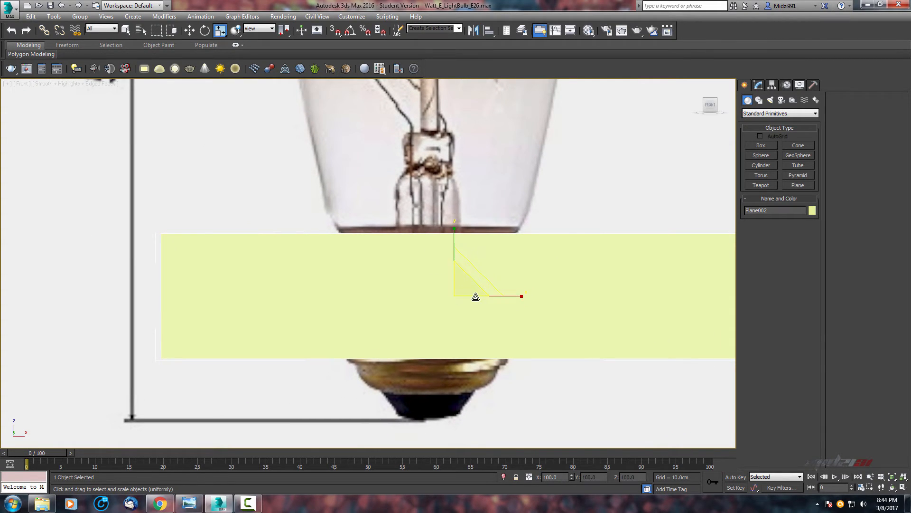
Turn on see-through display for the plane and move it over the threaded part of the base.
key("alt+x")
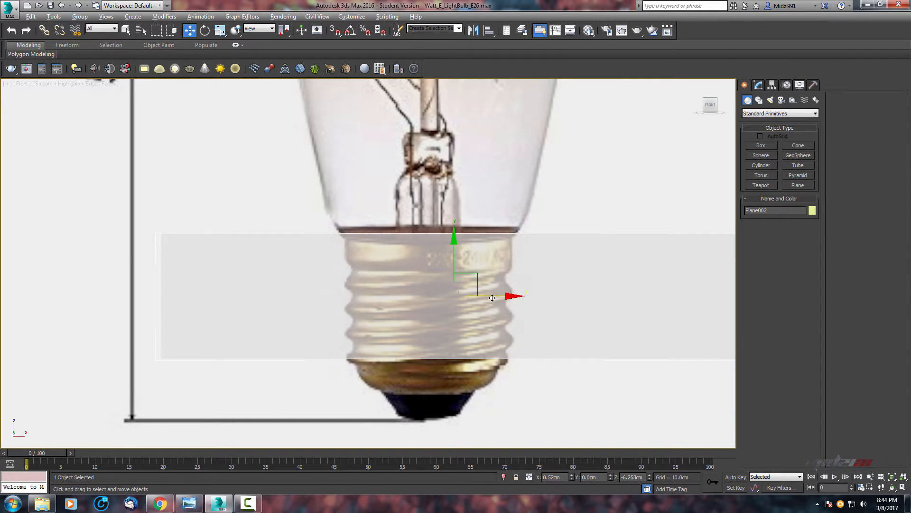
left_click_drag(492, 298, 472, 297)
left_click_drag(429, 262, 427, 276)
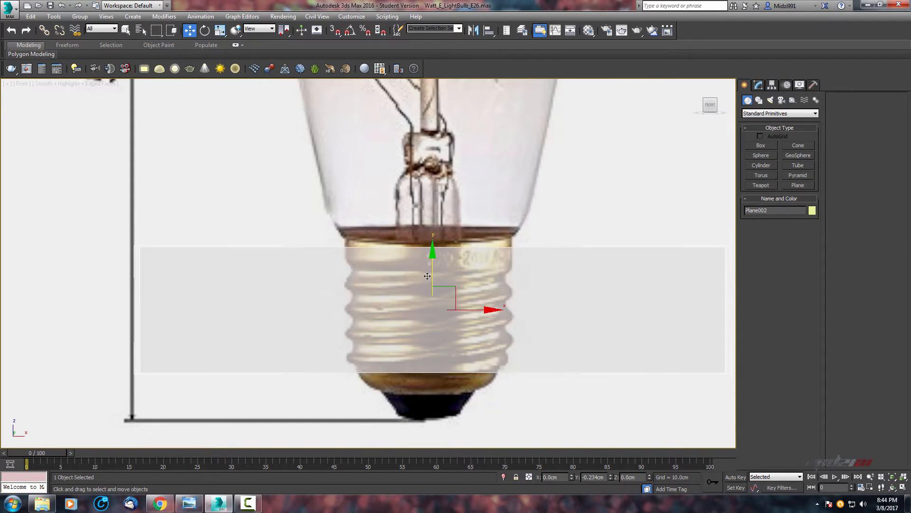
middle_click_drag(460, 309, 435, 270)
Set the plane's length to 1.9 cm.
left_click(758, 85)
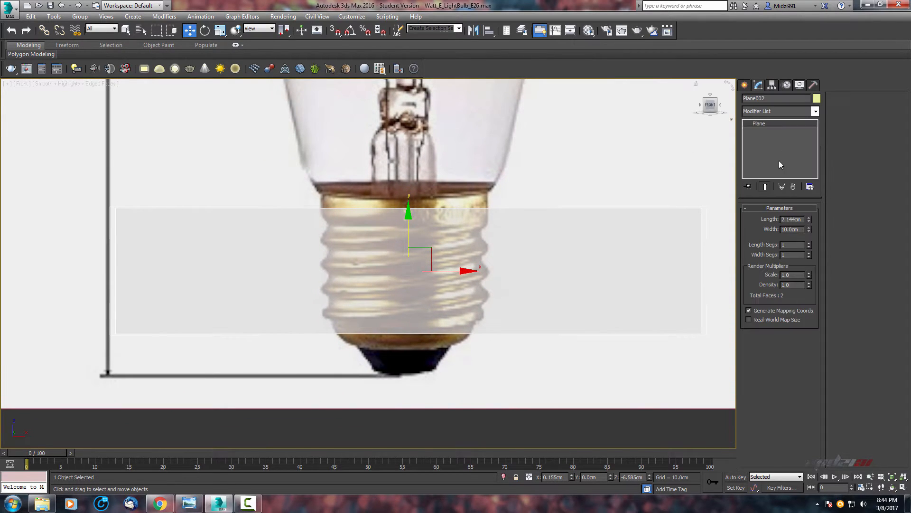
left_click_drag(809, 226, 808, 226)
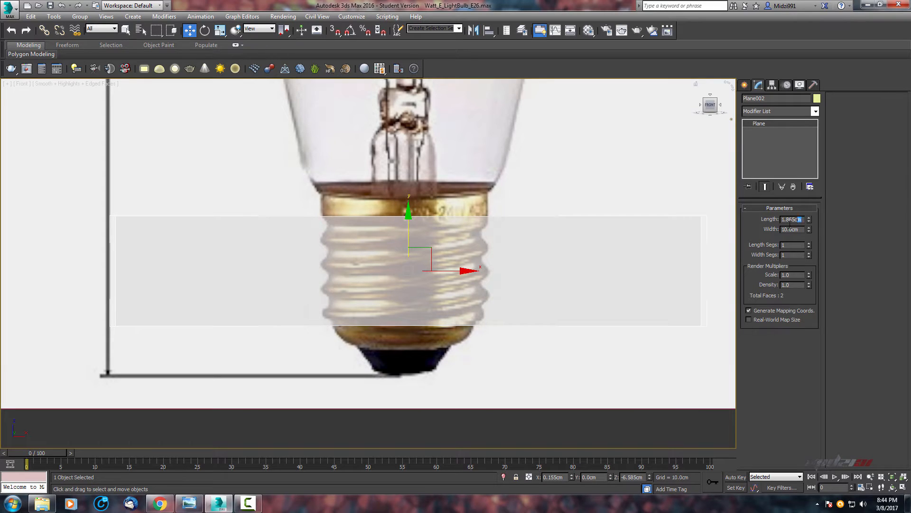
left_click_drag(799, 220, 785, 224)
key("Return")
Set the plane's length segments to 4, keeping one width segment.
middle_click_drag(424, 247, 391, 233)
scroll(389, 236, "up", 2)
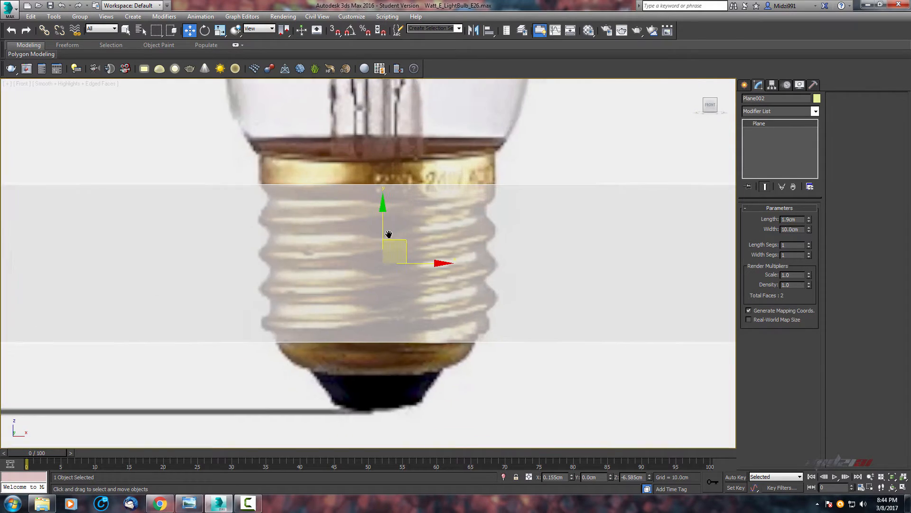
scroll(389, 235, "down", 2)
middle_click_drag(608, 241, 638, 258)
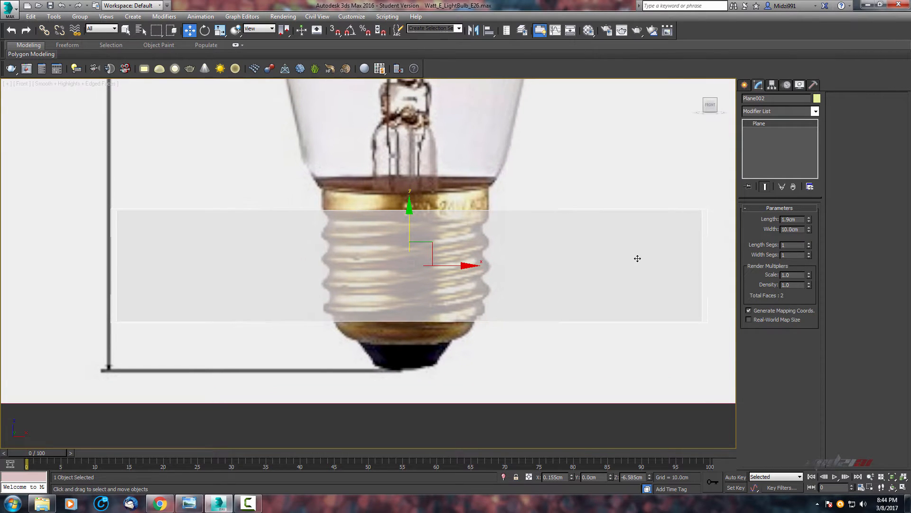
left_click(809, 253)
left_click(809, 256)
left_click(810, 243)
left_click(810, 243)
left_click(810, 243)
left_click(809, 243)
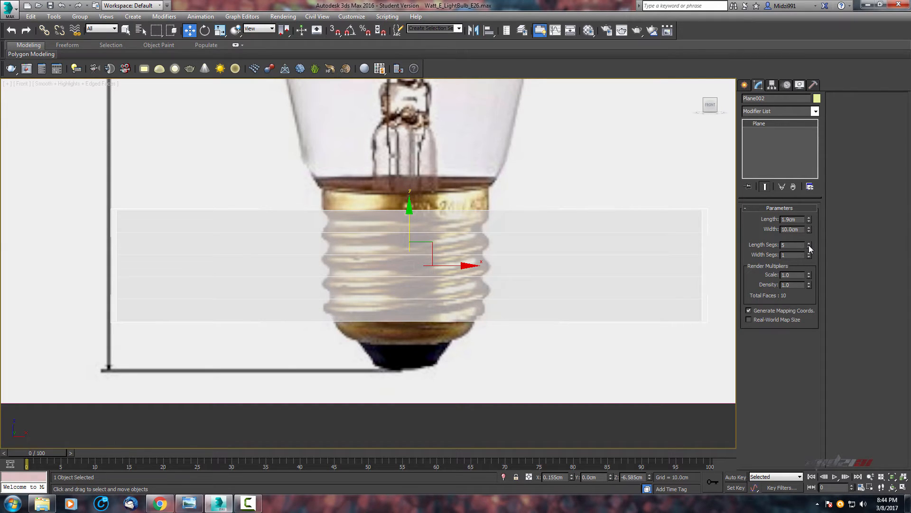
left_click(809, 247)
scroll(470, 256, "down", 3)
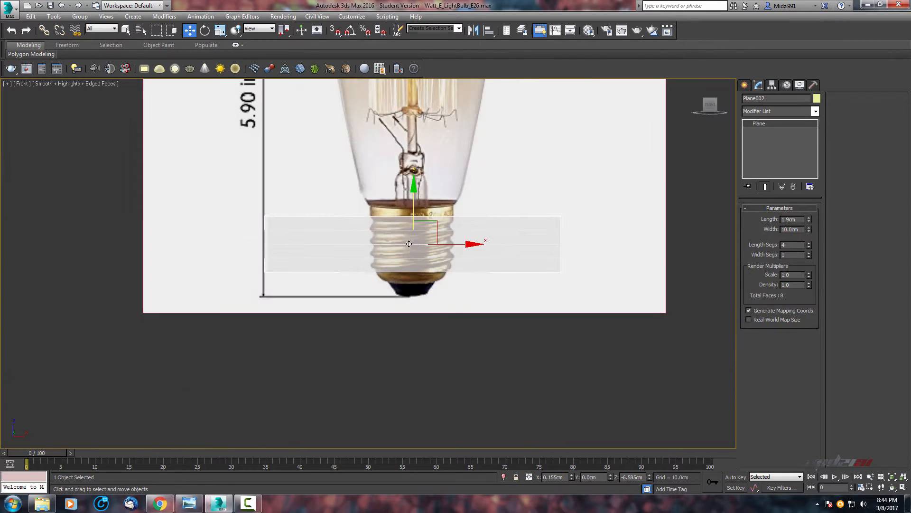
Convert the plane to an editable poly.
right_click(492, 264)
mouse_move(531, 359)
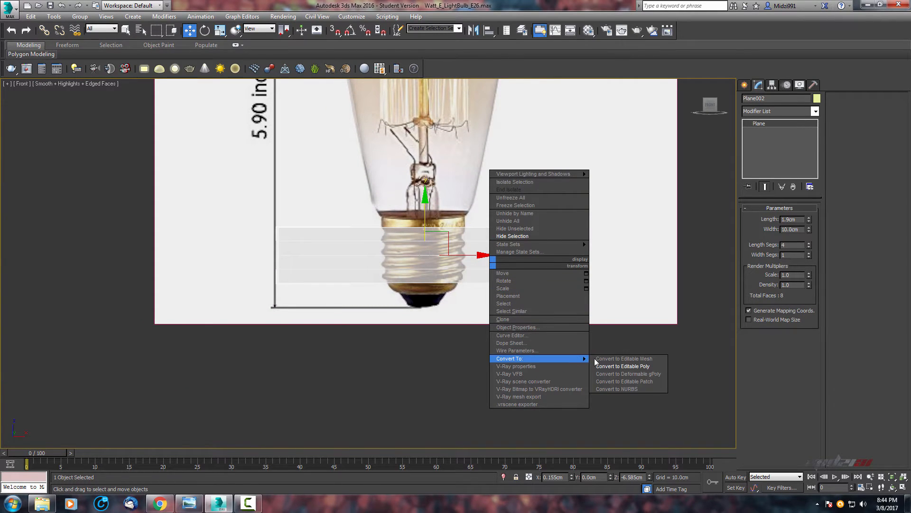
left_click(623, 365)
Switch the plane to vertex sub-object level.
scroll(449, 276, "down", 1)
mouse_move(449, 275)
middle_mouse_down()
mouse_move(422, 290)
mouse_move(508, 304)
mouse_move(453, 309)
middle_mouse_up()
scroll(406, 285, "up", 1)
scroll(494, 302, "up", 1)
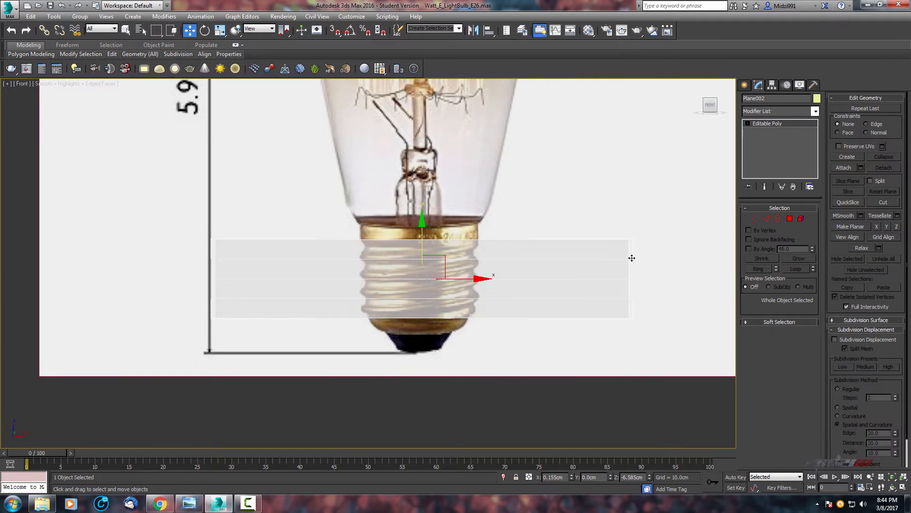
left_click(755, 219)
scroll(468, 249, "down", 2)
middle_click_drag(540, 277, 506, 277)
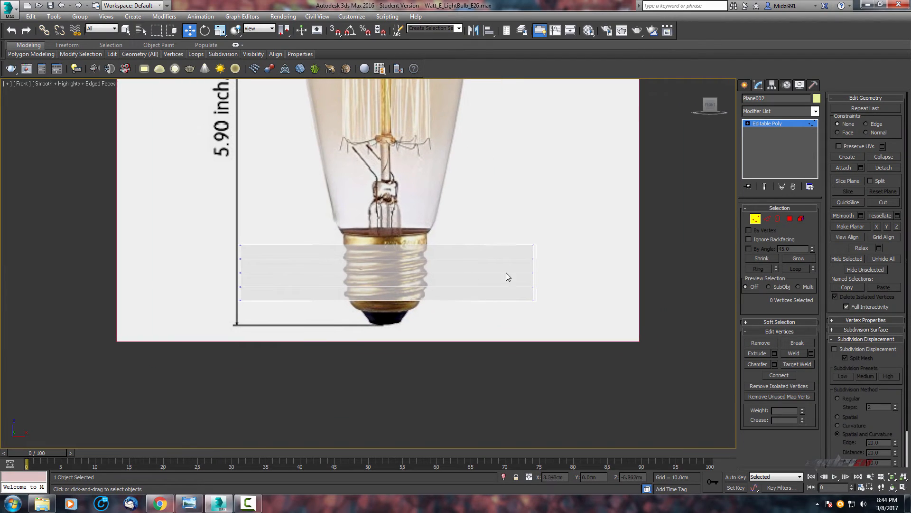
middle_click_drag(388, 230, 423, 233)
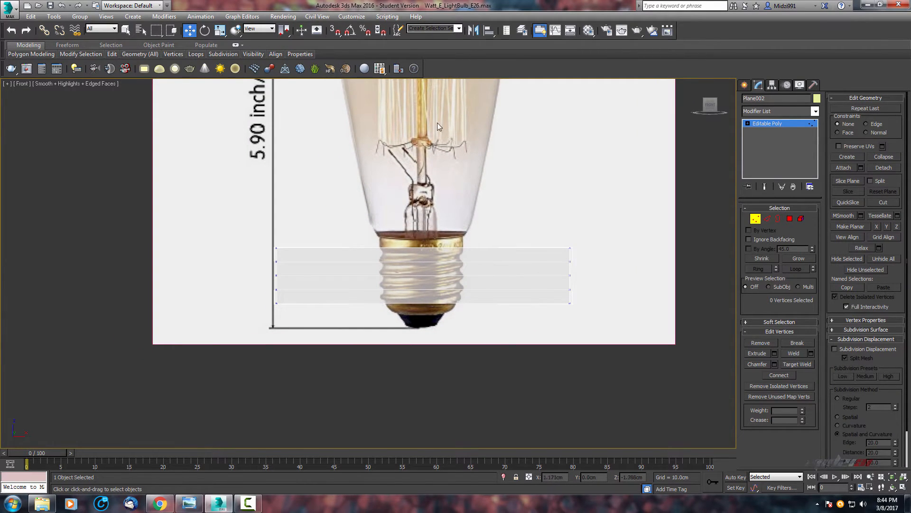
middle_click_drag(437, 123, 417, 147)
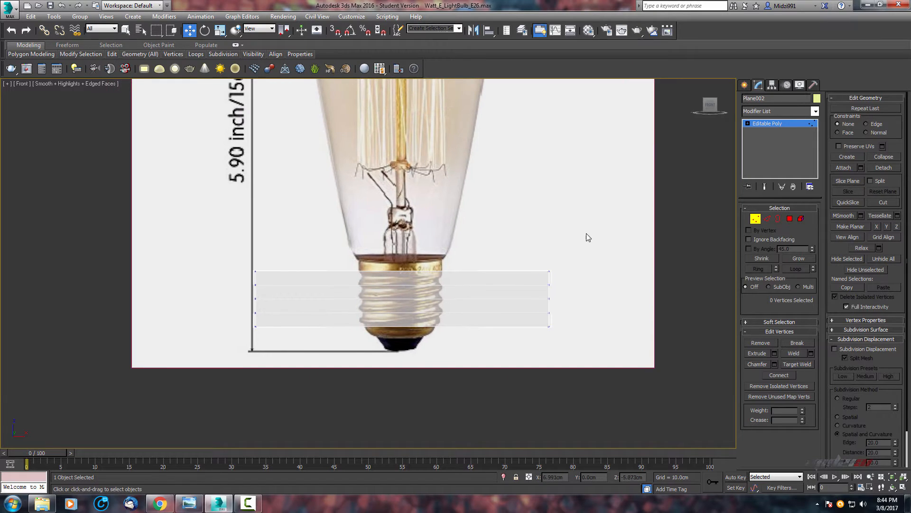
scroll(434, 337, "up", 4)
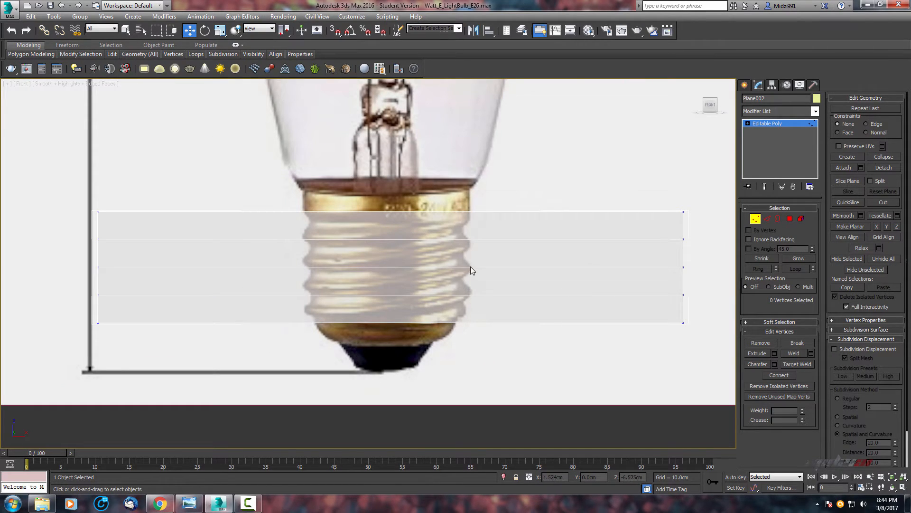
middle_click_drag(497, 203, 437, 245)
scroll(439, 245, "down", 2)
middle_click_drag(452, 247, 503, 249)
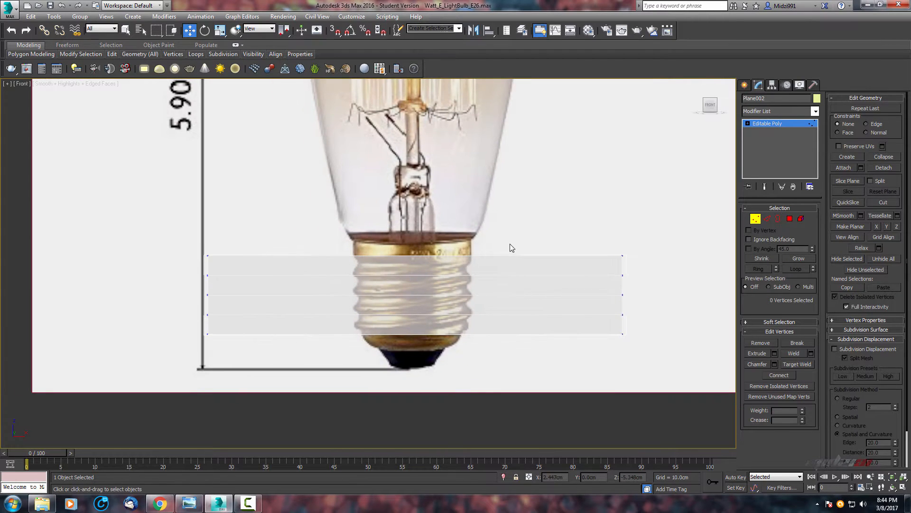
Check the Edge/Segment snap settings, then turn on snapping and spinner snap.
right_click(336, 32)
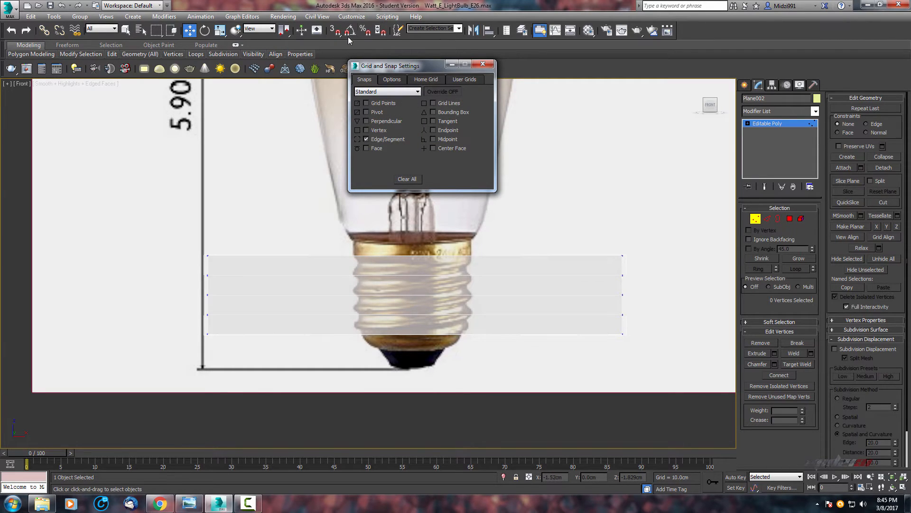
left_click(483, 64)
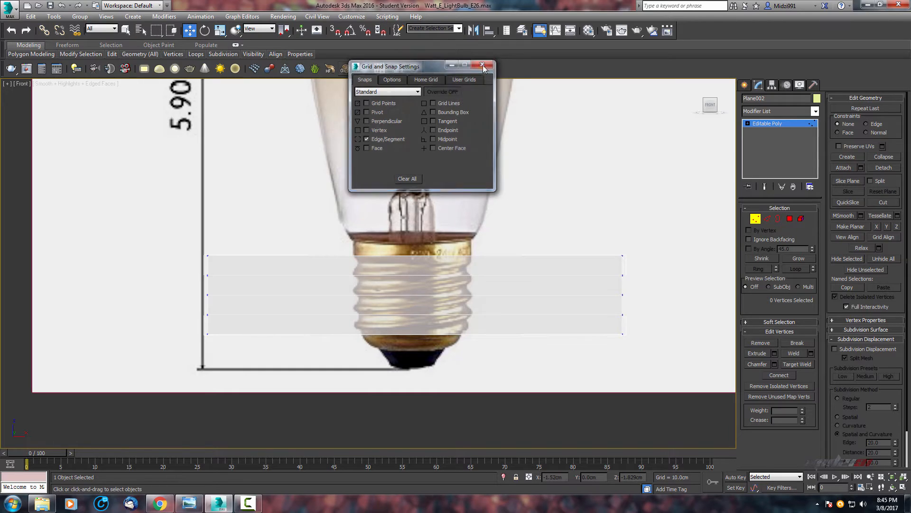
left_click(338, 35)
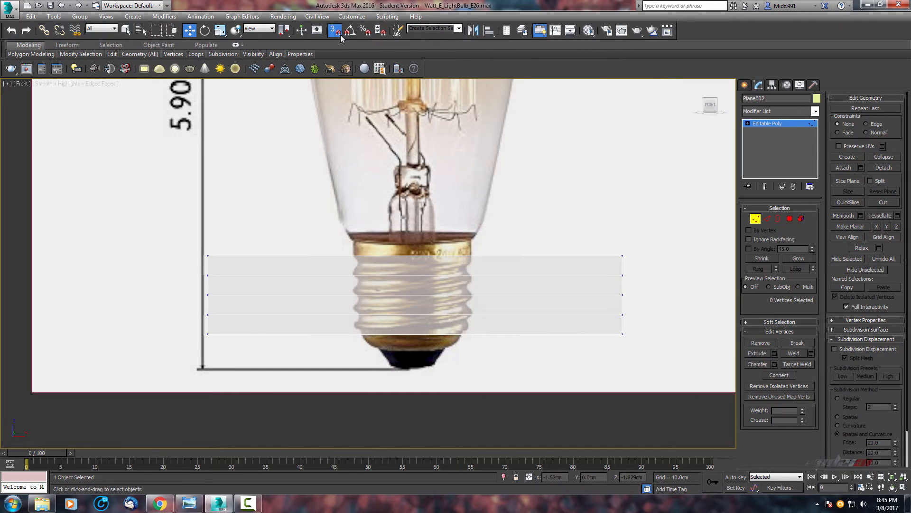
left_click(380, 33)
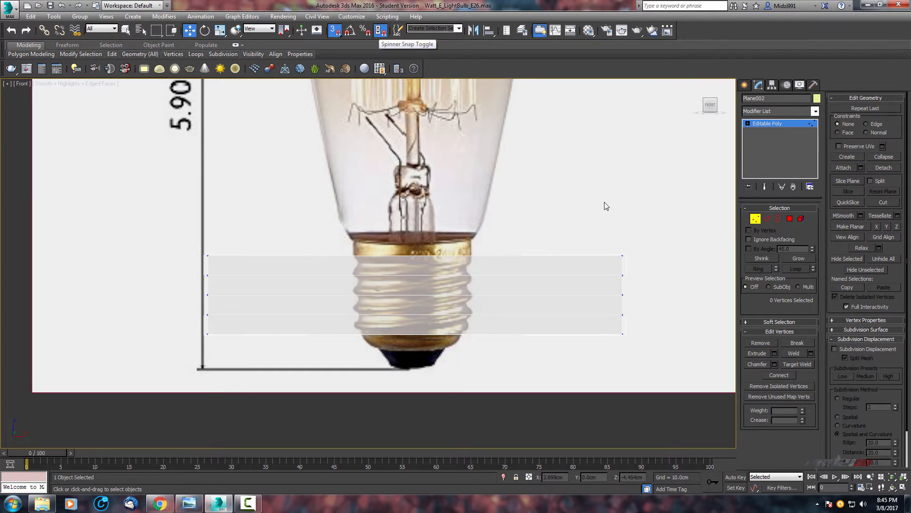
Select the plane's right column of vertices and snap them upward to tilt the plane along the thread.
middle_click_drag(604, 203, 529, 171)
left_click_drag(613, 187, 473, 367)
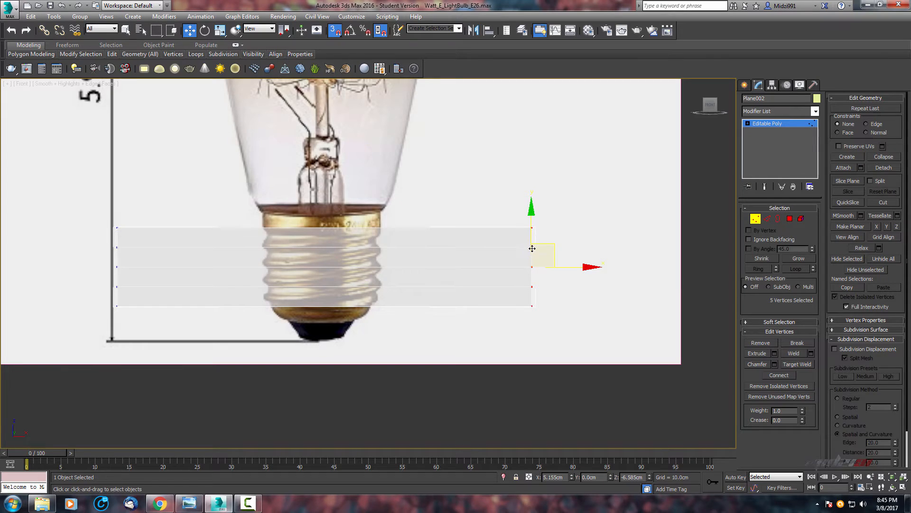
left_click_drag(608, 201, 508, 361)
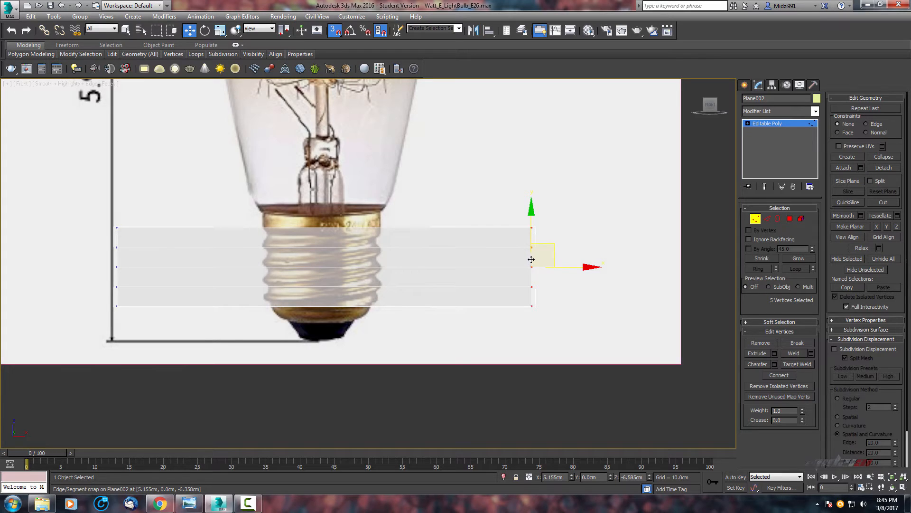
left_click_drag(531, 259, 531, 248)
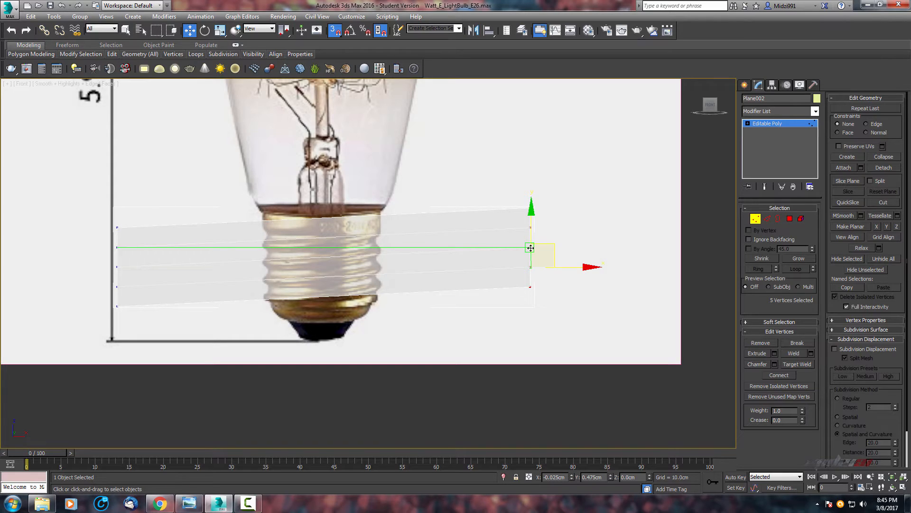
left_click_drag(531, 248, 531, 248)
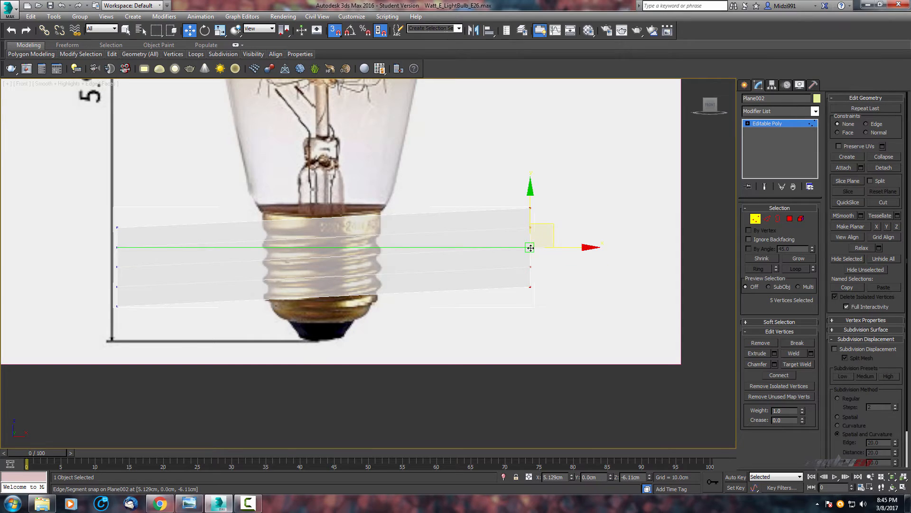
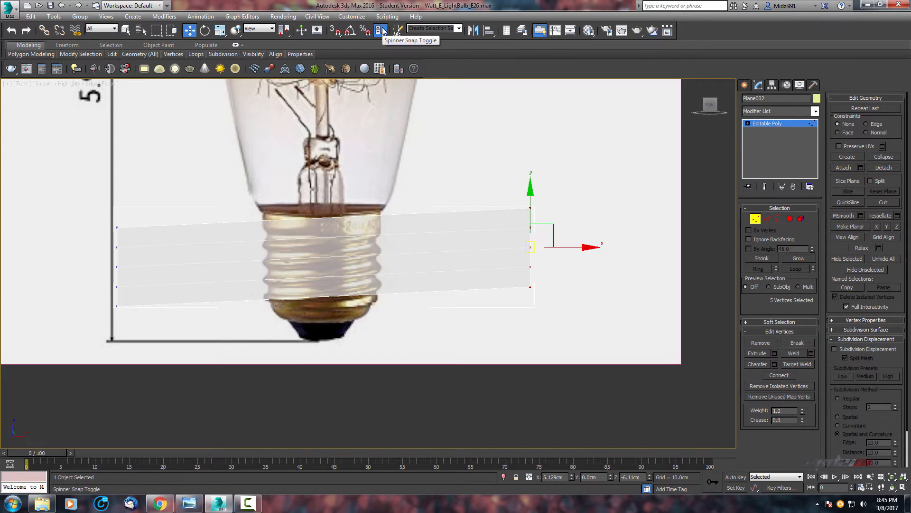
Deselect the plane's vertices and leave vertex sub-object level.
middle_click_drag(464, 212, 461, 234)
scroll(473, 200, "down", 2)
left_click(572, 200)
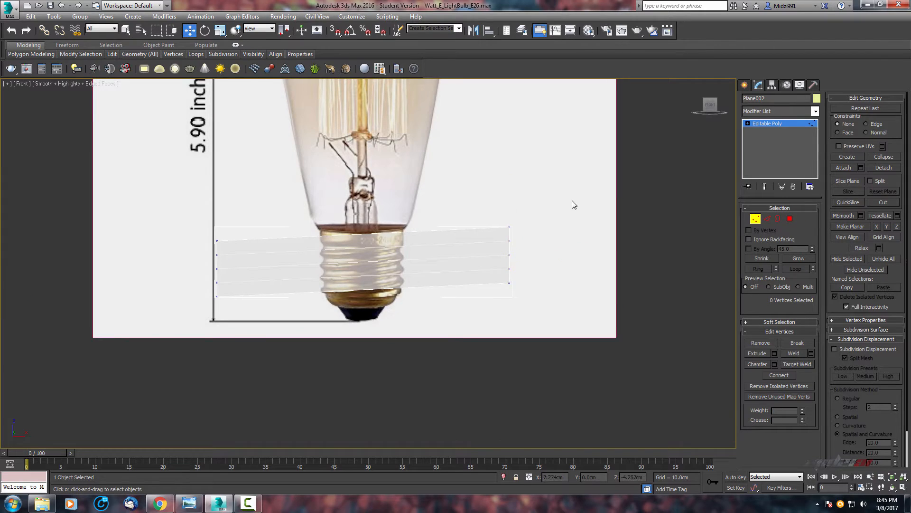
middle_click_drag(383, 239, 459, 266)
scroll(418, 229, "up", 2)
key("1")
scroll(490, 203, "down", 2)
middle_click_drag(480, 232, 526, 179, "alt")
scroll(490, 203, "up", 2)
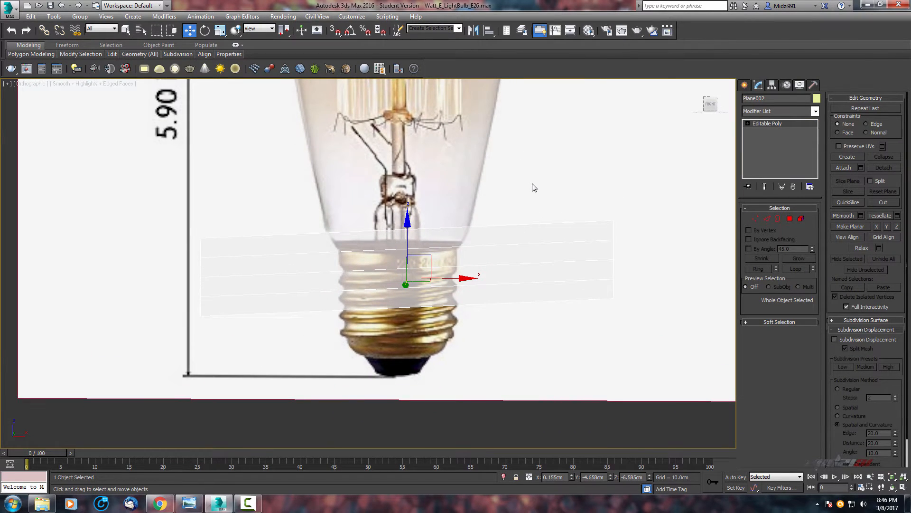
scroll(387, 229, "up", 2)
middle_click_drag(387, 229, 371, 207)
scroll(419, 219, "down", 1)
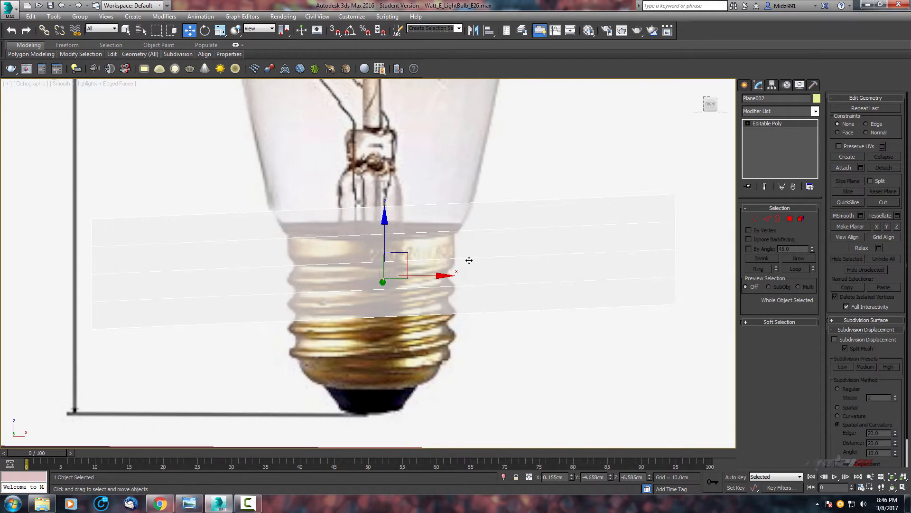
mouse_move(530, 241)
middle_mouse_down()
mouse_move(557, 270)
mouse_move(537, 234)
middle_mouse_up()
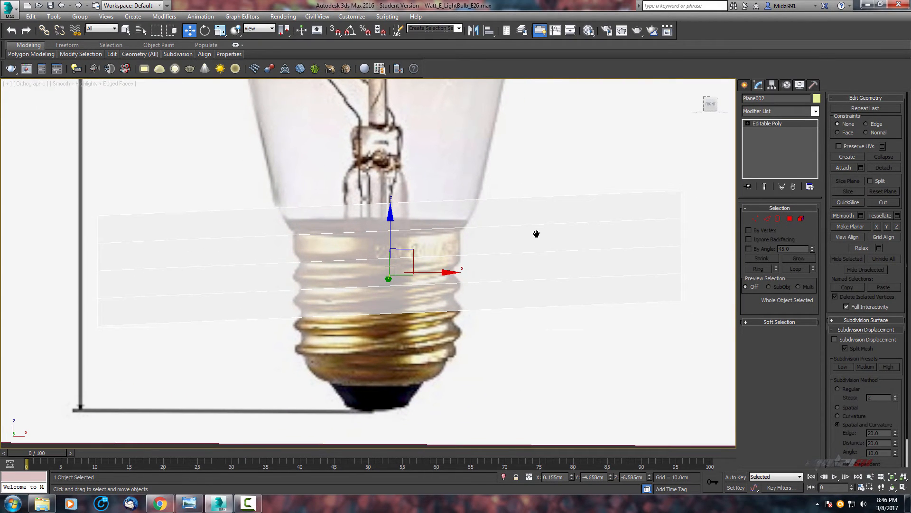
Select the plane's horizontal edges and connect them with 12 segments.
left_click(768, 222)
left_click_drag(561, 141, 227, 387)
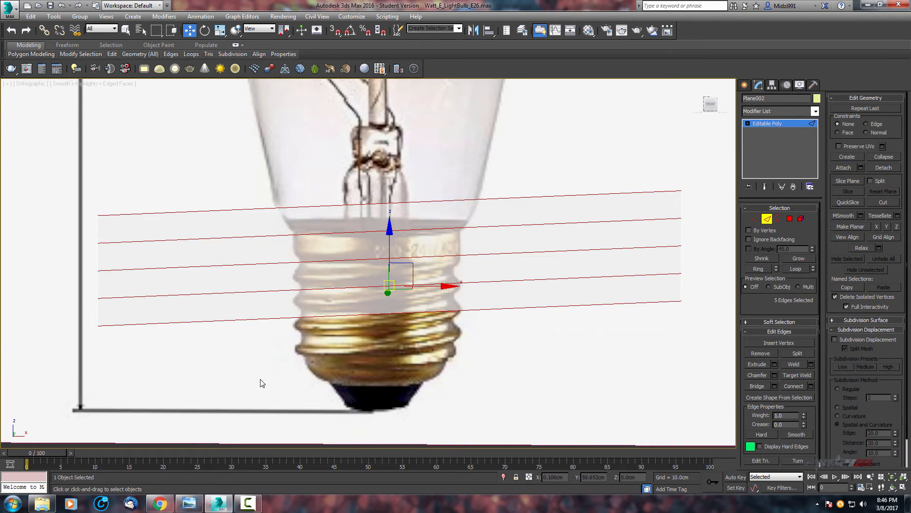
right_click(273, 283)
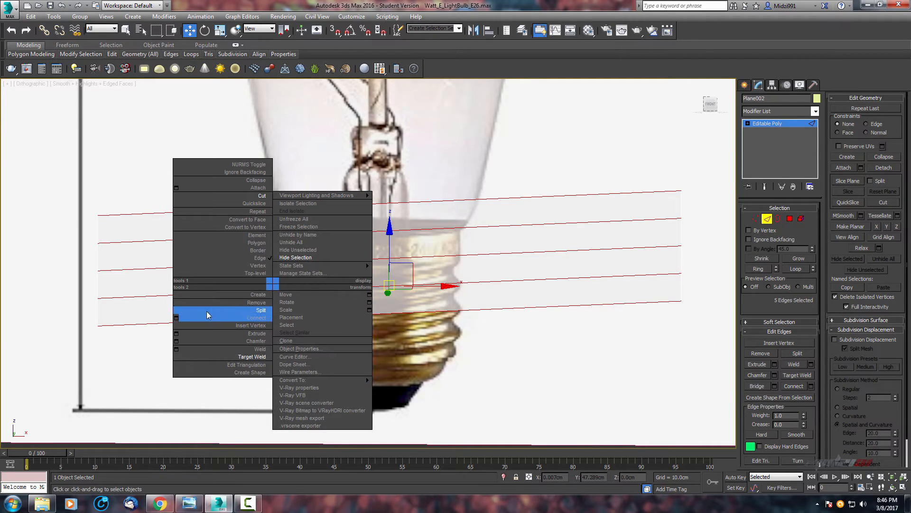
left_click(177, 318)
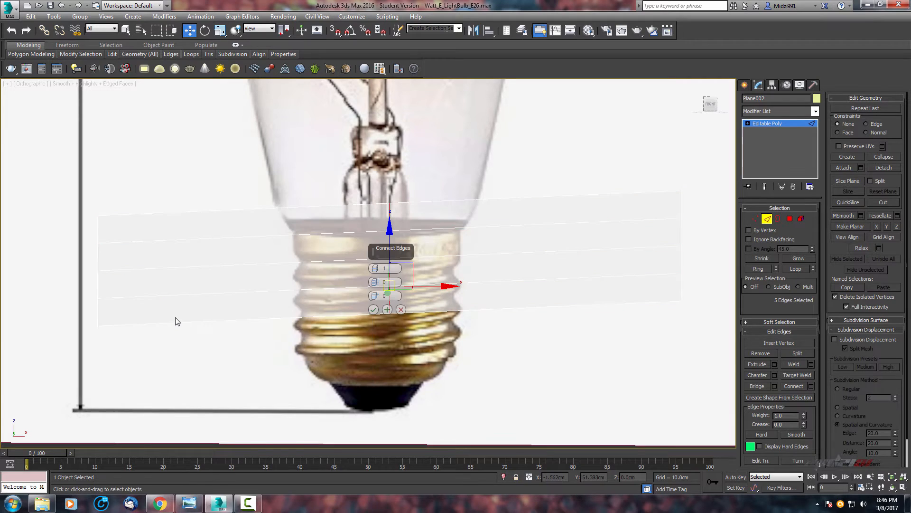
middle_click_drag(570, 289, 584, 320)
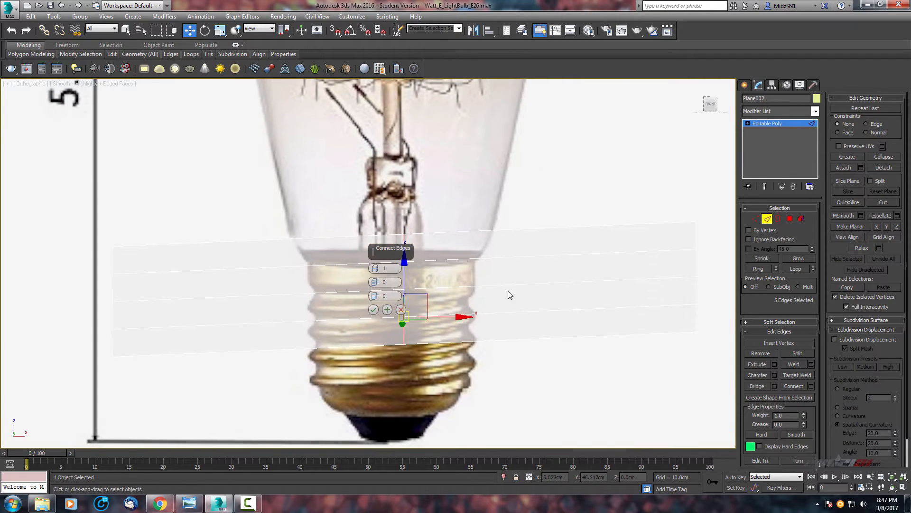
left_click_drag(375, 268, 374, 262)
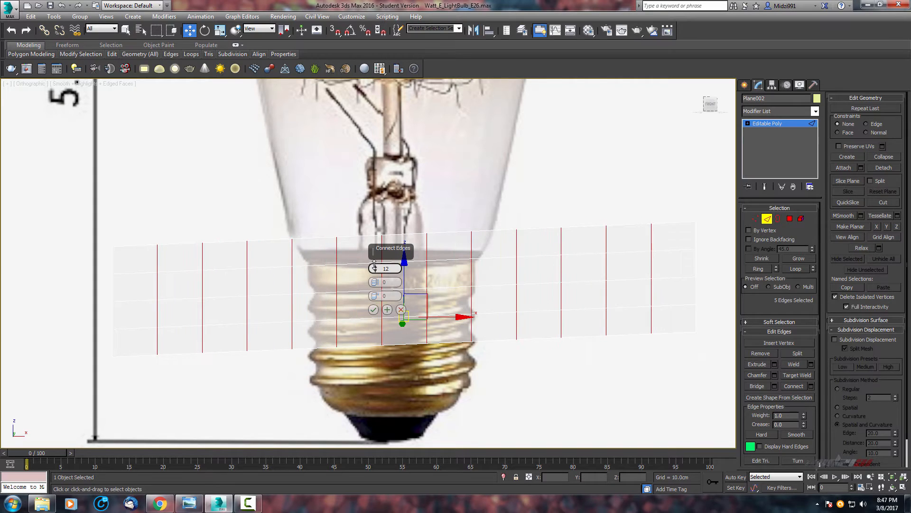
scroll(277, 307, "down", 2)
middle_click_drag(278, 309, 374, 364)
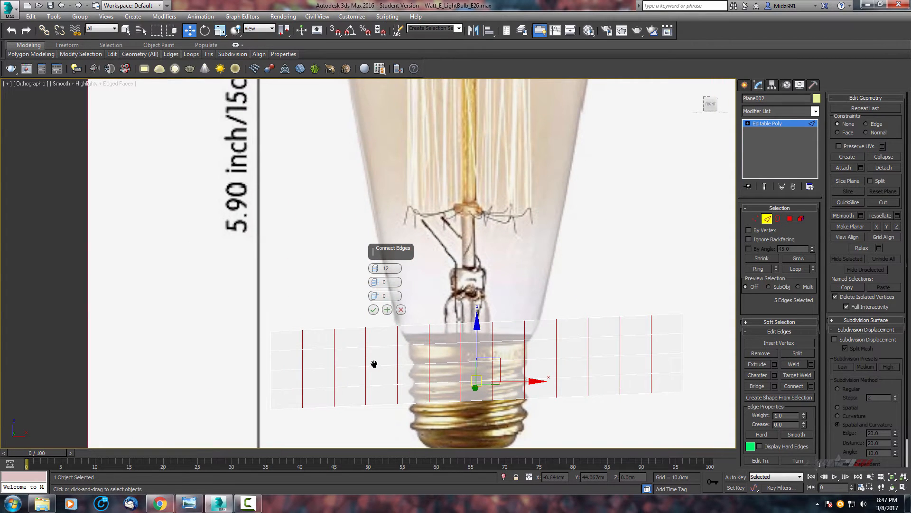
scroll(374, 364, "down", 2)
left_click(373, 310)
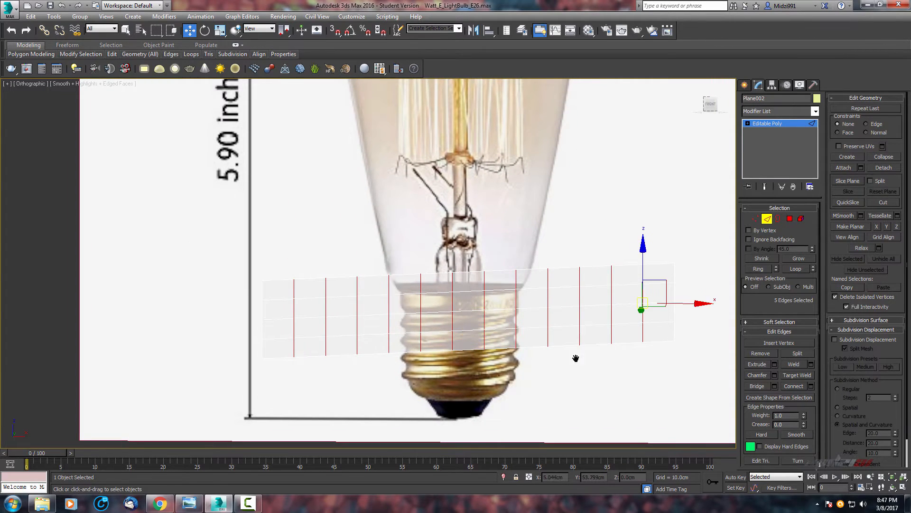
Deselect the edges and add a Bend modifier to the plane with a 360° angle about the X axis.
scroll(478, 346, "down", 2)
scroll(584, 330, "down", 1)
scroll(489, 370, "up", 3)
scroll(457, 398, "up", 1)
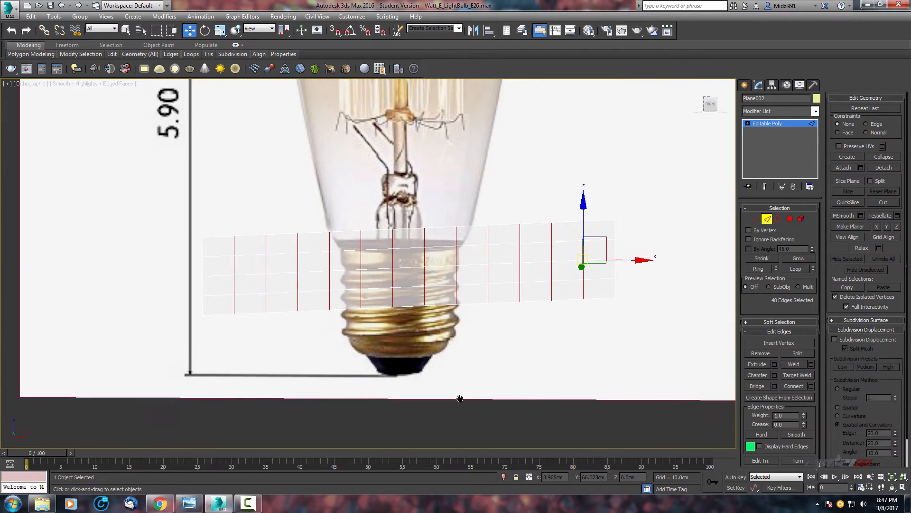
left_click(645, 189)
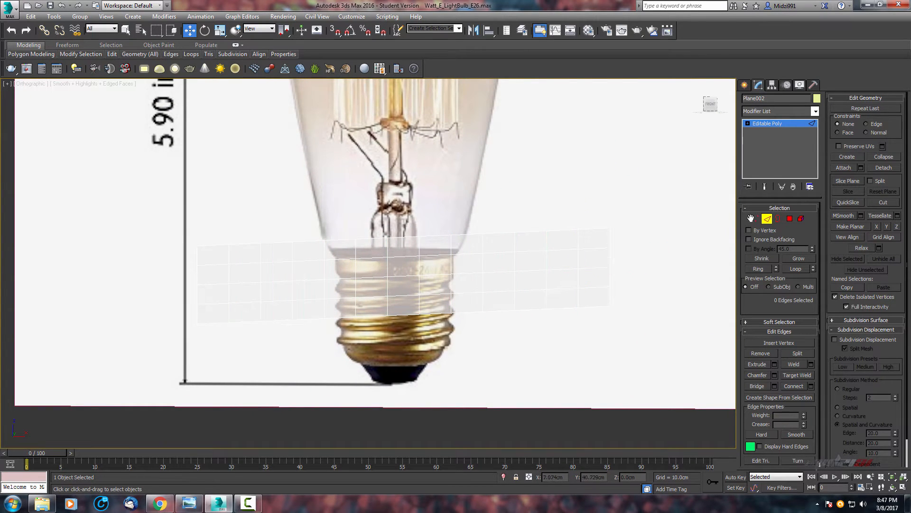
scroll(388, 258, "down", 1)
scroll(421, 236, "up", 1)
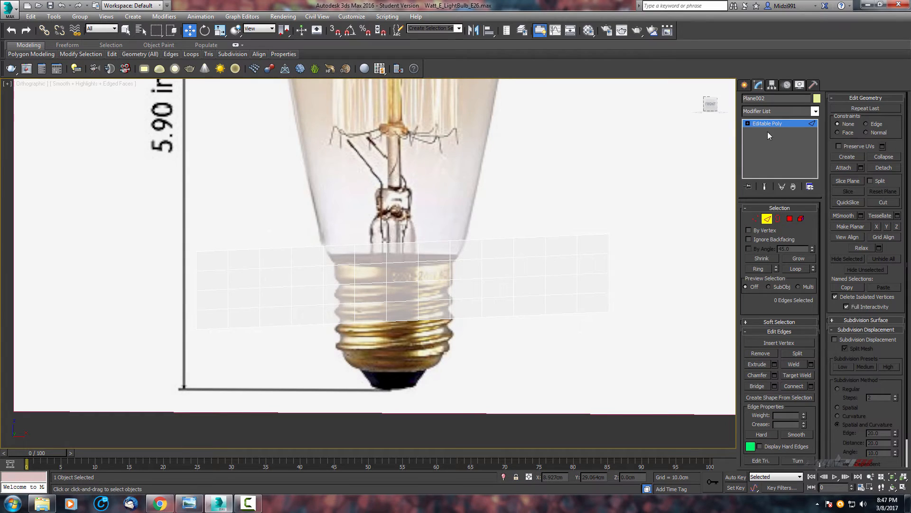
left_click(765, 111)
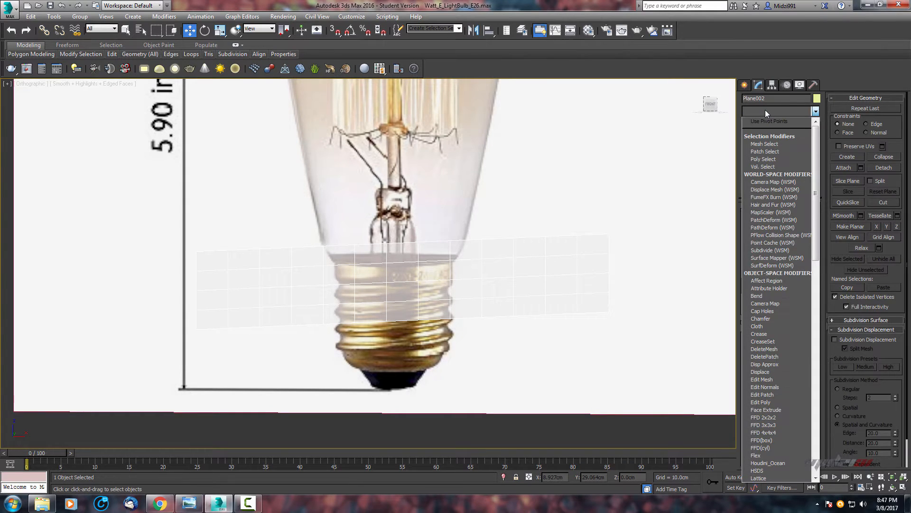
key("b")
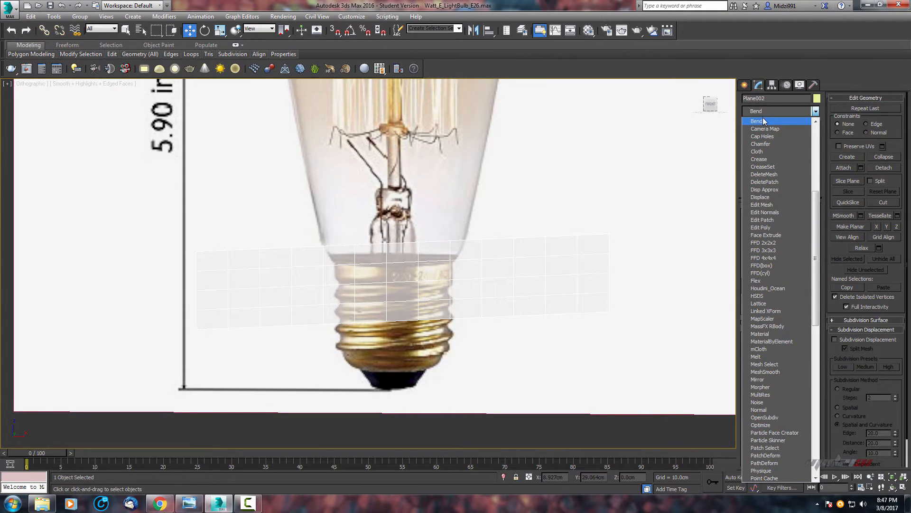
left_click(762, 121)
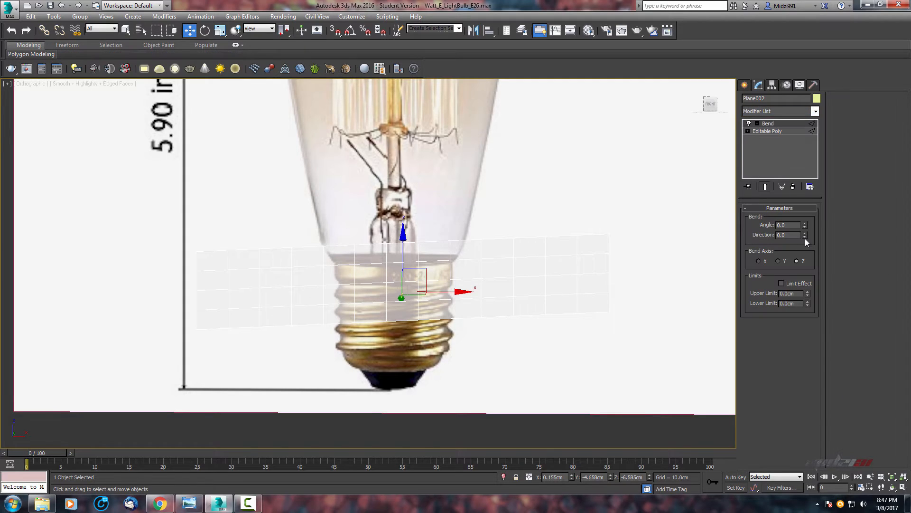
left_click(759, 261)
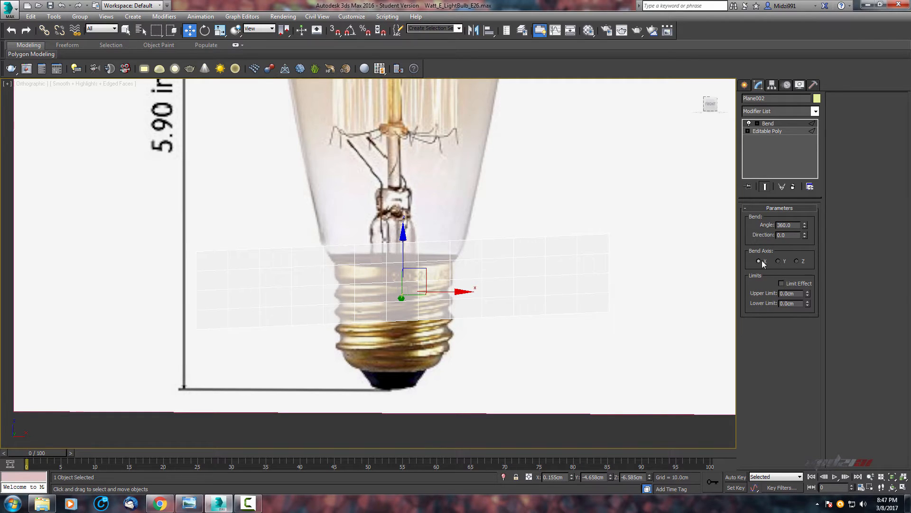
left_click(771, 133)
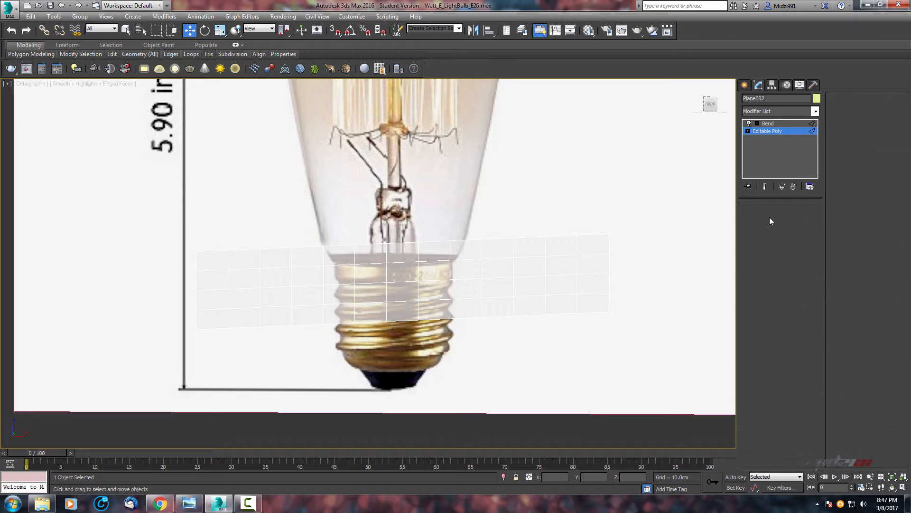
left_click(767, 123)
scroll(570, 214, "up", 5)
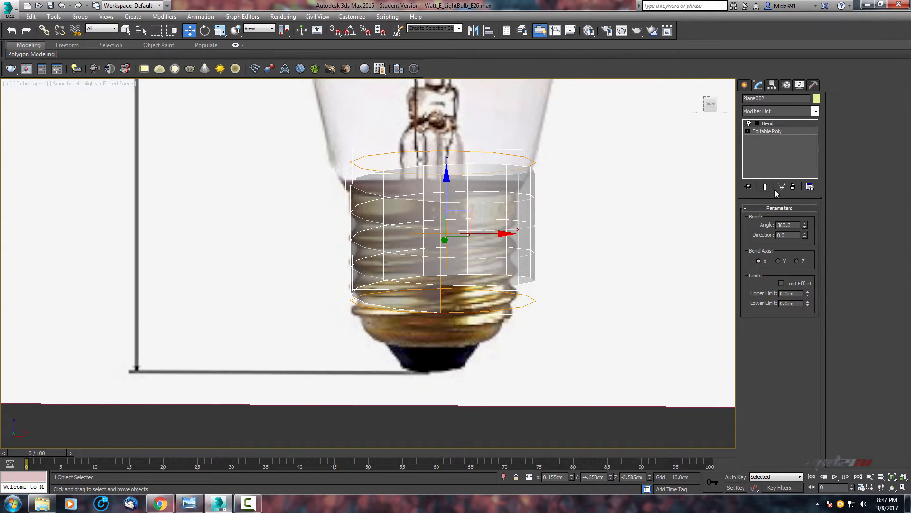
Inspect the bent cylinder from several viewports and angles around the bulb's base.
scroll(435, 236, "down", 2)
middle_click_drag(434, 236, 460, 212)
key("alt+w")
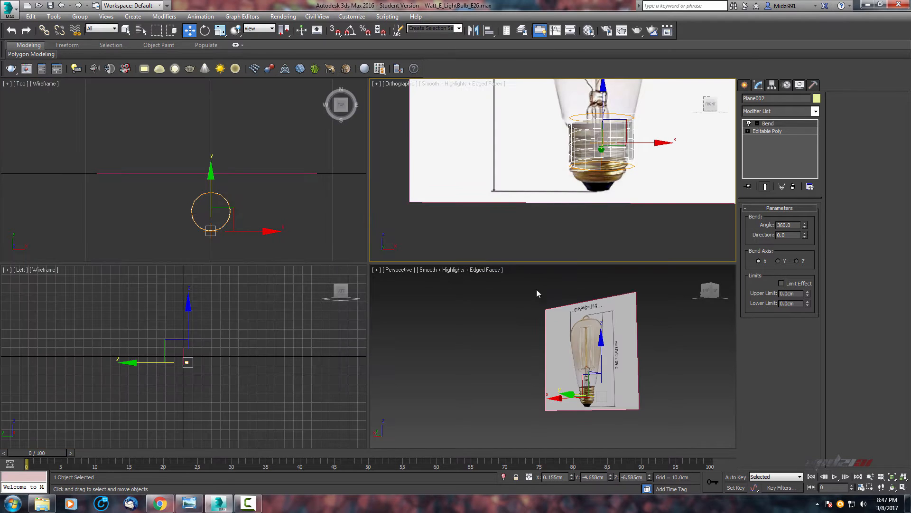
scroll(632, 358, "up", 3)
middle_click_drag(633, 358, 599, 262)
scroll(634, 180, "up", 2)
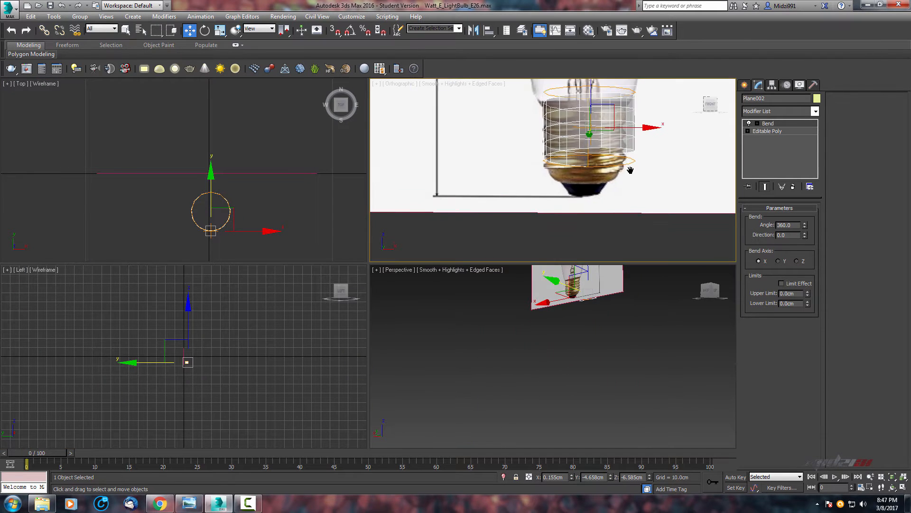
middle_click_drag(629, 170, 627, 174)
key("alt+w")
middle_click_drag(438, 215, 494, 241, "alt")
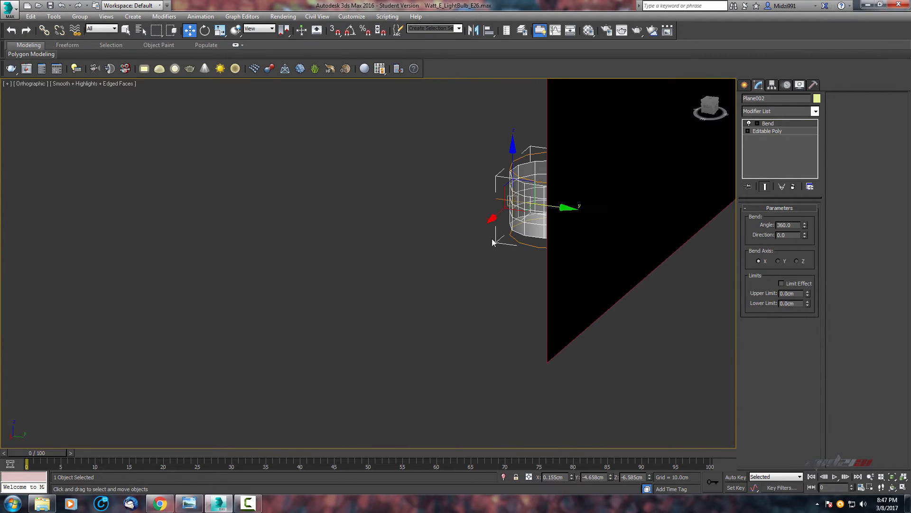
key("f")
key("alt+w")
scroll(526, 330, "down", 2)
key("alt+w")
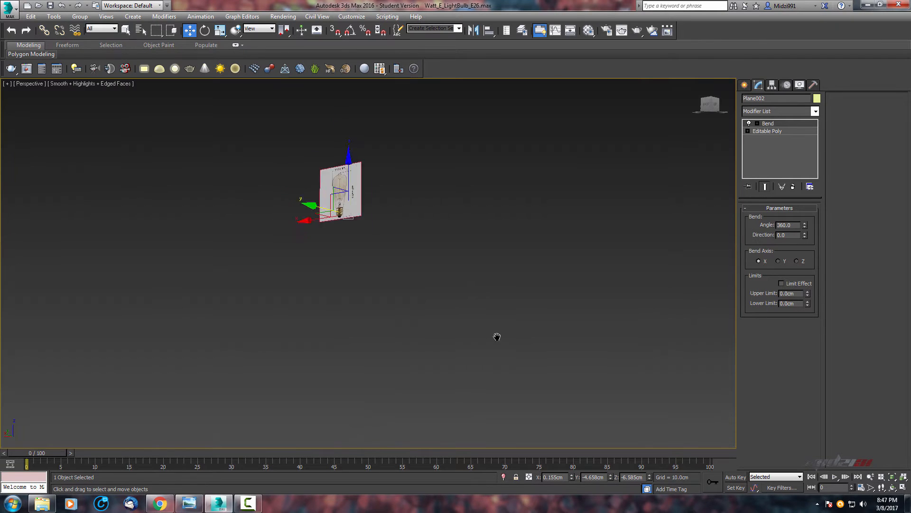
scroll(498, 308, "up", 3)
scroll(452, 264, "up", 3)
middle_click_drag(452, 264, 366, 302, "alt")
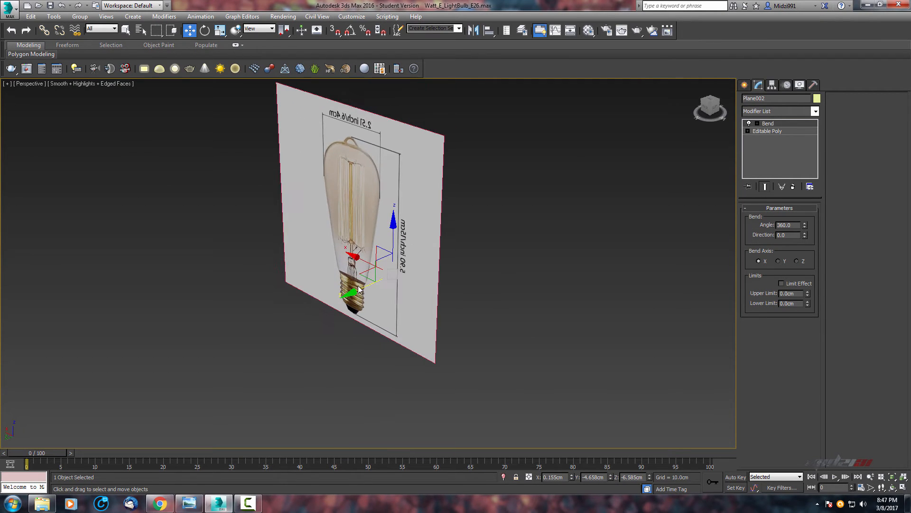
left_click_drag(361, 285, 277, 323)
scroll(346, 300, "up", 6)
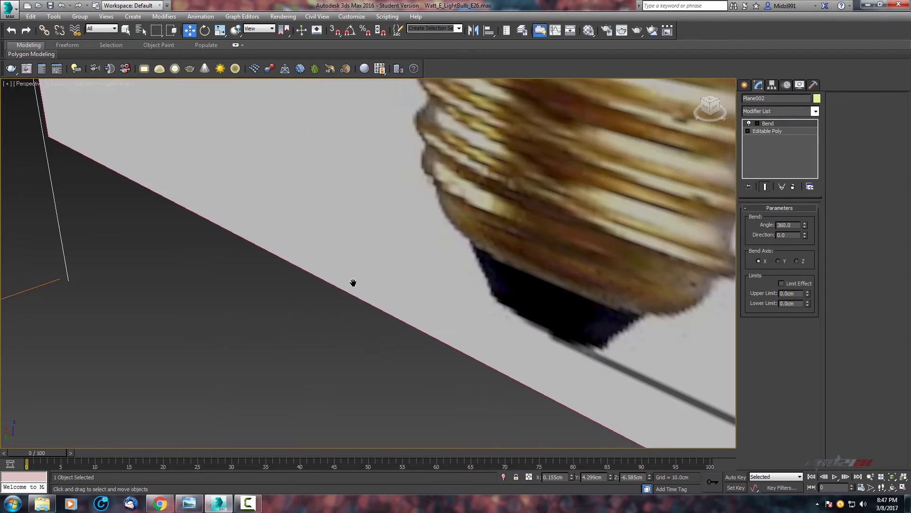
scroll(356, 283, "down", 2)
middle_click_drag(365, 283, 413, 268, "alt")
scroll(483, 258, "up", 5)
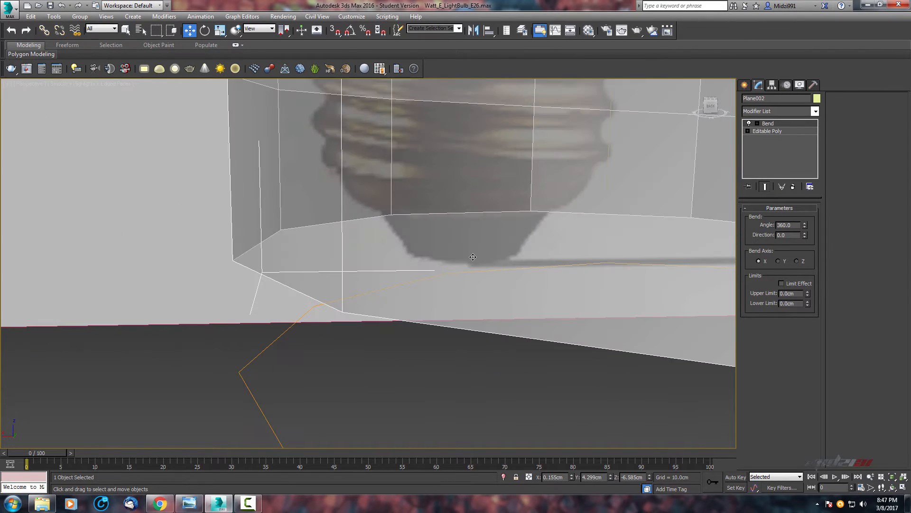
scroll(472, 257, "down", 5)
middle_click_drag(457, 292, 431, 320)
middle_click_drag(431, 321, 421, 289, "alt")
scroll(387, 271, "up", 5)
scroll(389, 271, "down", 5)
scroll(441, 328, "up", 5)
scroll(449, 313, "down", 8)
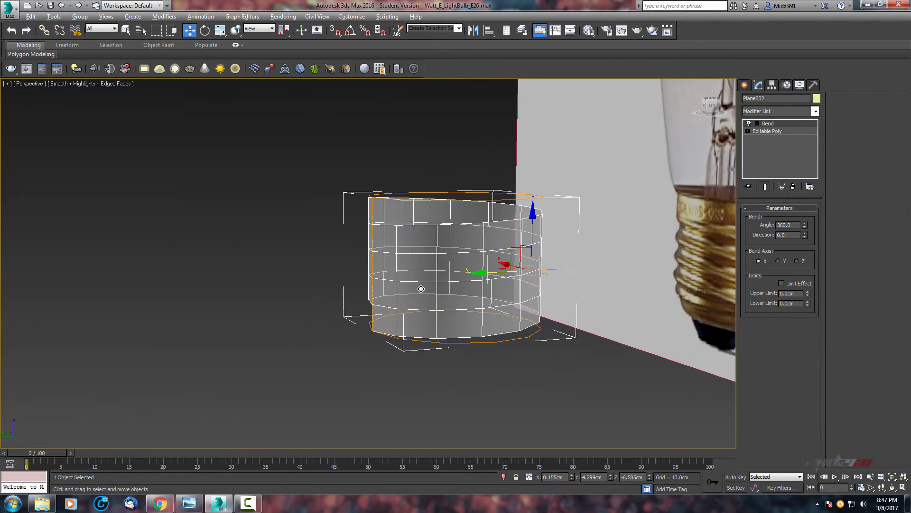
Convert the bent cylinder to an editable poly.
right_click(420, 269)
mouse_move(480, 363)
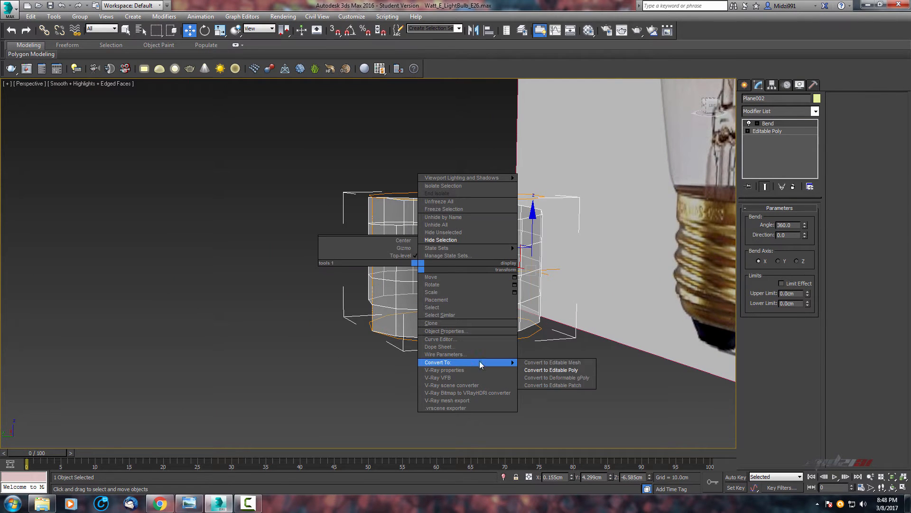
left_click(552, 371)
Select all of the cylinder's vertices and weld them with a 0.01 cm threshold.
middle_click_drag(515, 366, 718, 200, "alt")
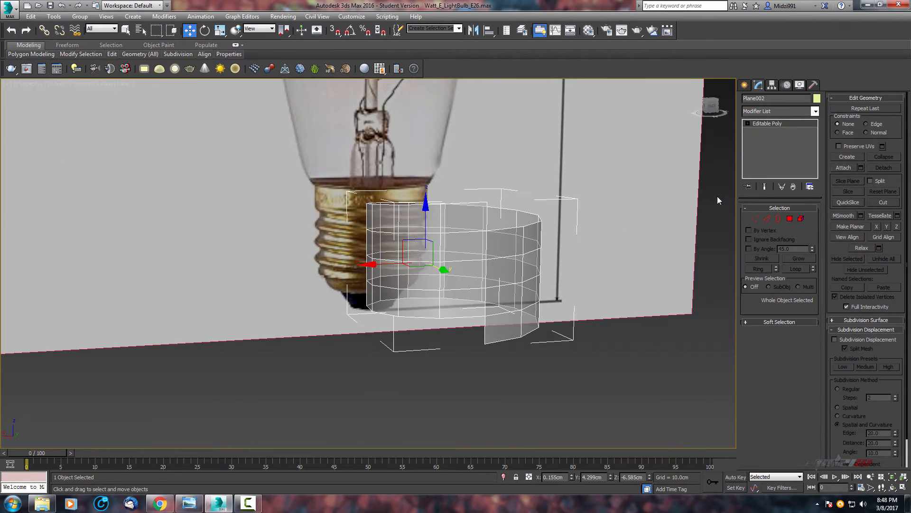
left_click(755, 218)
scroll(568, 245, "down", 10)
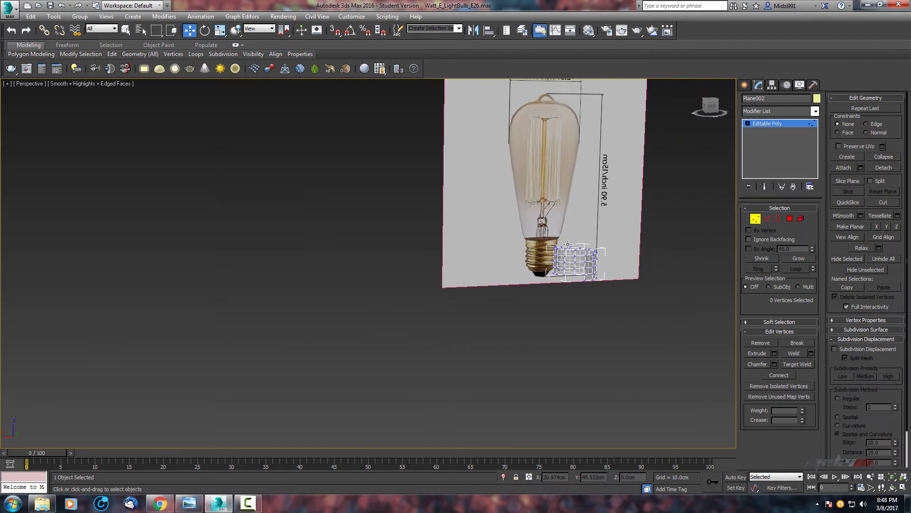
middle_click_drag(568, 245, 600, 249, "alt")
left_click_drag(633, 206, 488, 370)
scroll(656, 274, "up", 6)
middle_click_drag(527, 276, 564, 272, "alt")
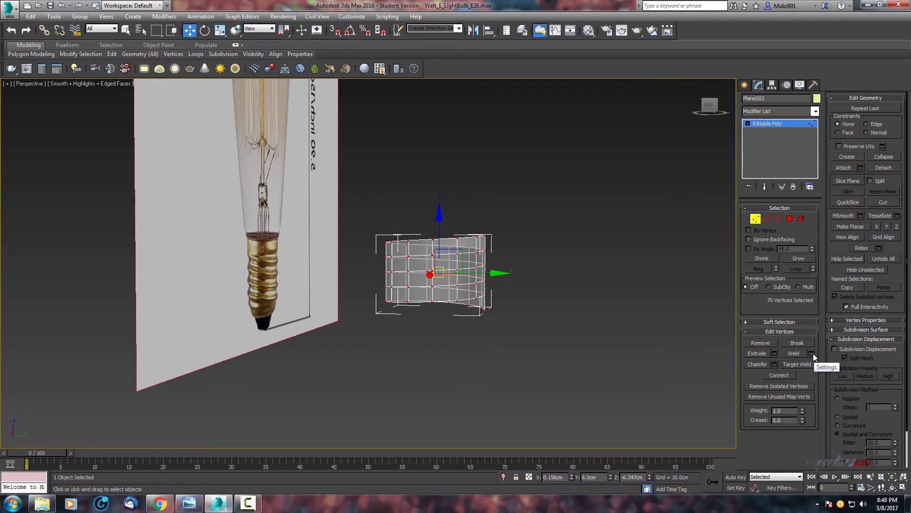
scroll(528, 198, "up", 5)
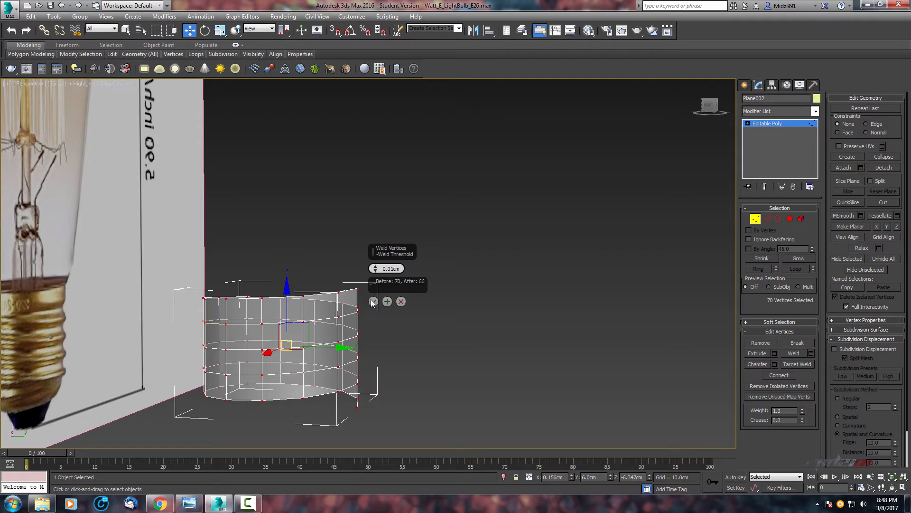
scroll(401, 254, "down", 3)
middle_click_drag(436, 235, 409, 260, "alt")
scroll(419, 247, "up", 5)
middle_click_drag(409, 259, 571, 258, "alt")
Select a ring of vertical edges around the cylinder and connect them with one segment.
left_click(768, 218)
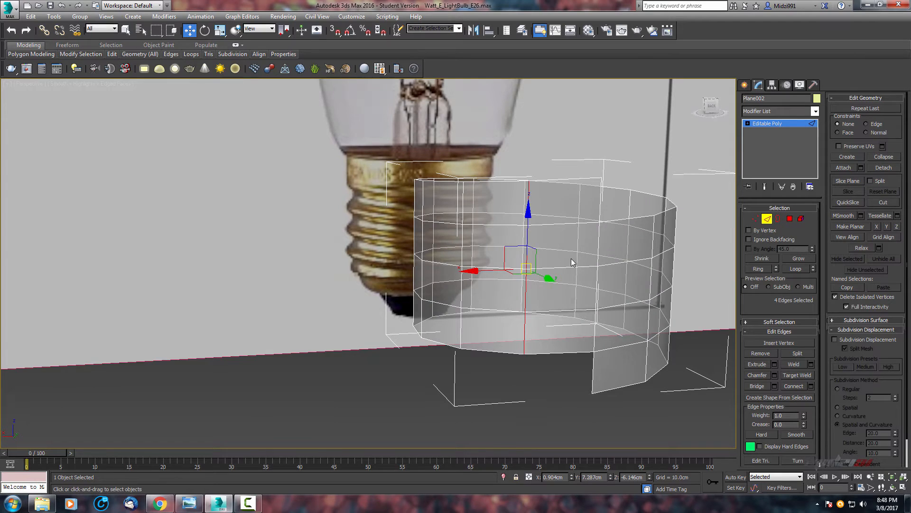
left_click(761, 269)
middle_click_drag(579, 262, 537, 262, "alt")
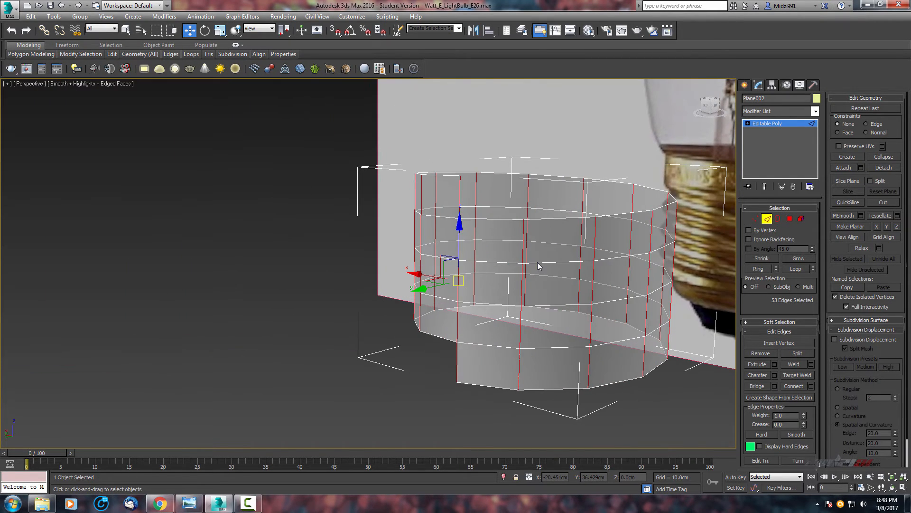
right_click(538, 265)
left_click(436, 293)
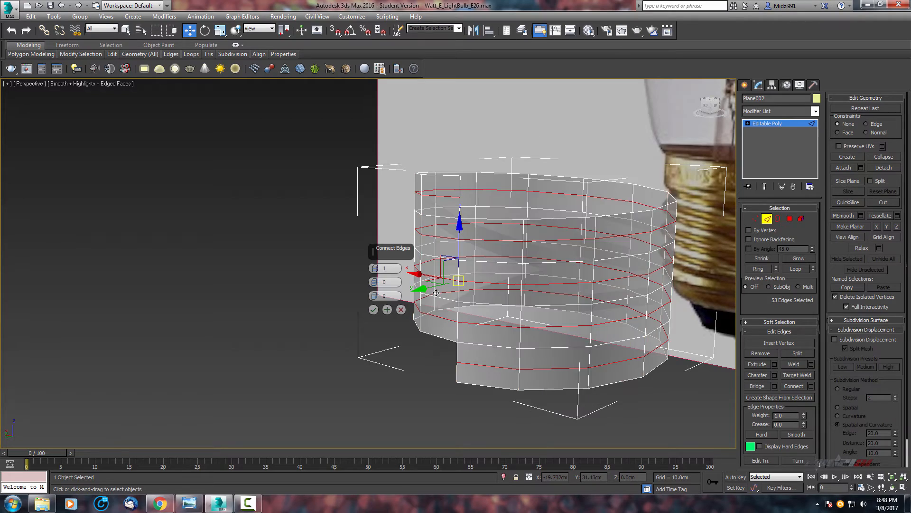
middle_click_drag(475, 271, 530, 250, "alt")
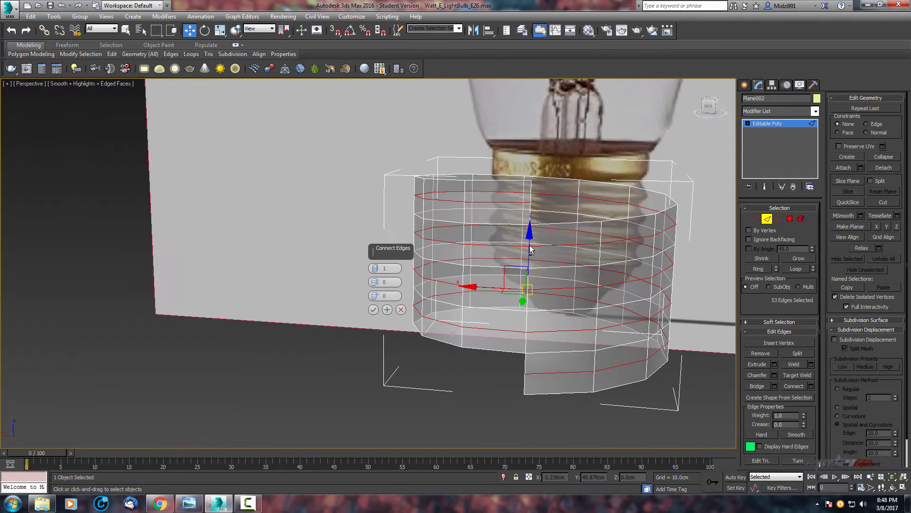
left_click(373, 309)
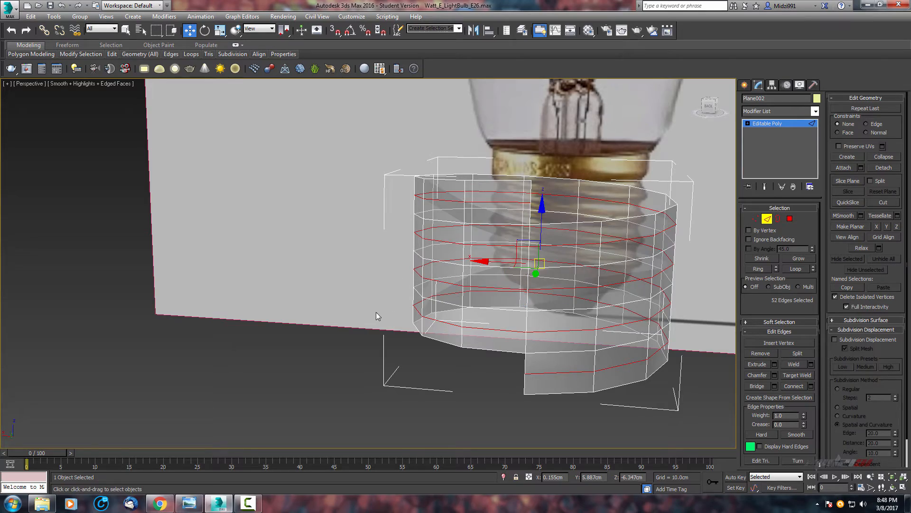
Inspect the connected cylinder from several viewports, toggling maximized views.
middle_click_drag(376, 315, 484, 225, "alt")
scroll(574, 270, "up", 3)
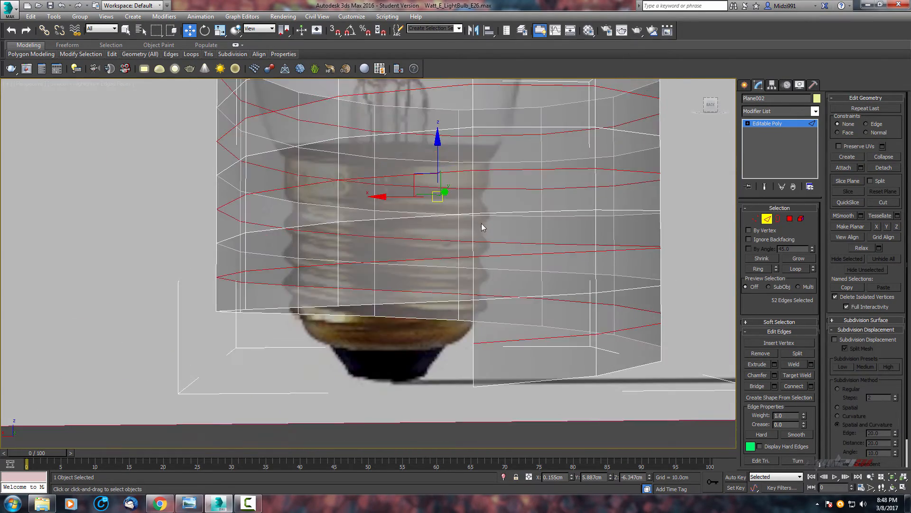
scroll(492, 229, "down", 3)
middle_click_drag(576, 201, 483, 290)
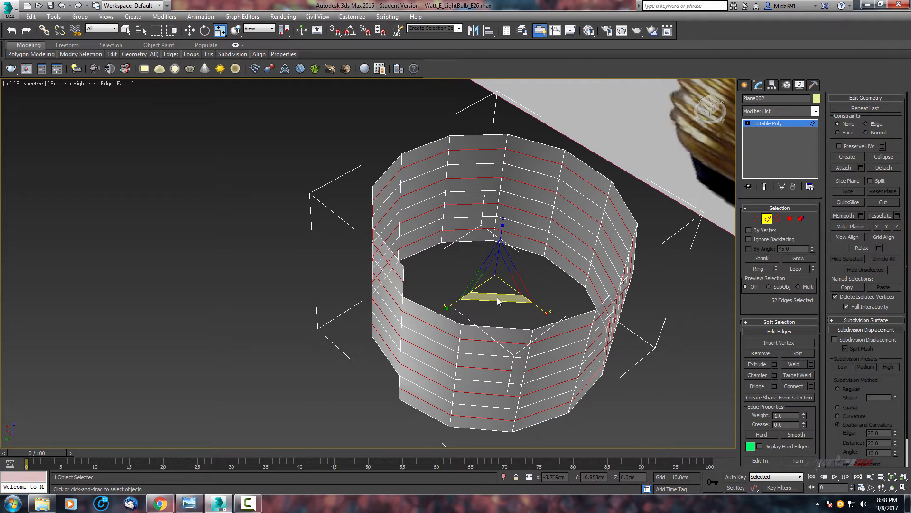
mouse_move(497, 300)
left_mouse_down()
mouse_move(474, 322)
mouse_move(500, 296)
left_mouse_up()
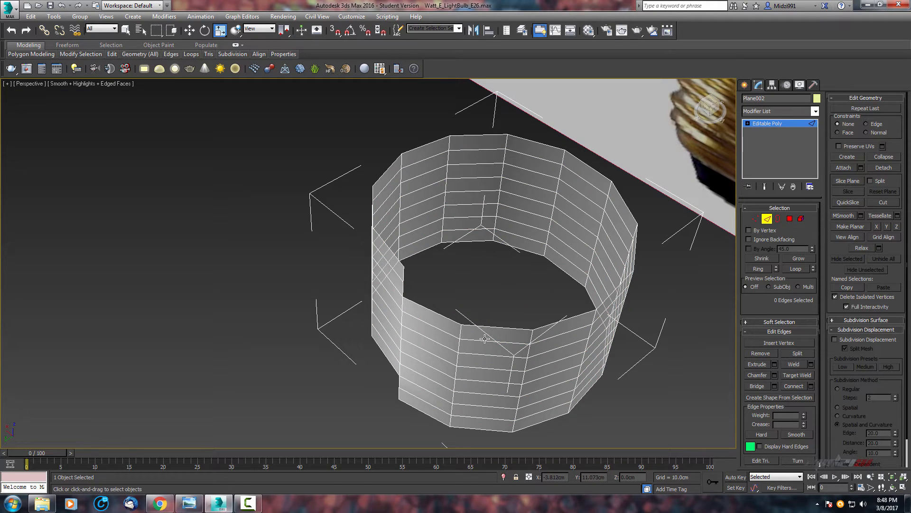
key("ctrl+z")
left_click_drag(496, 299, 499, 291)
scroll(482, 313, "down", 5)
key("alt+w")
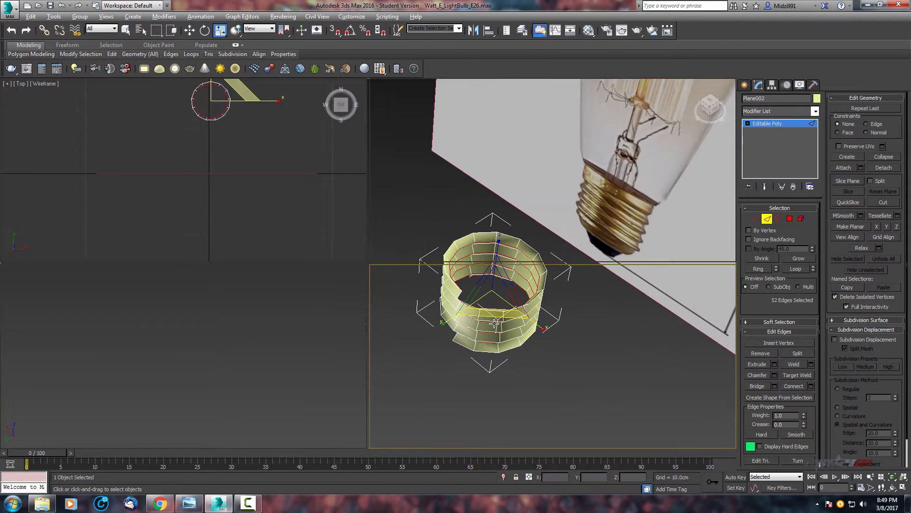
middle_click_drag(555, 205, 499, 211)
scroll(498, 211, "down", 4)
key("alt+w")
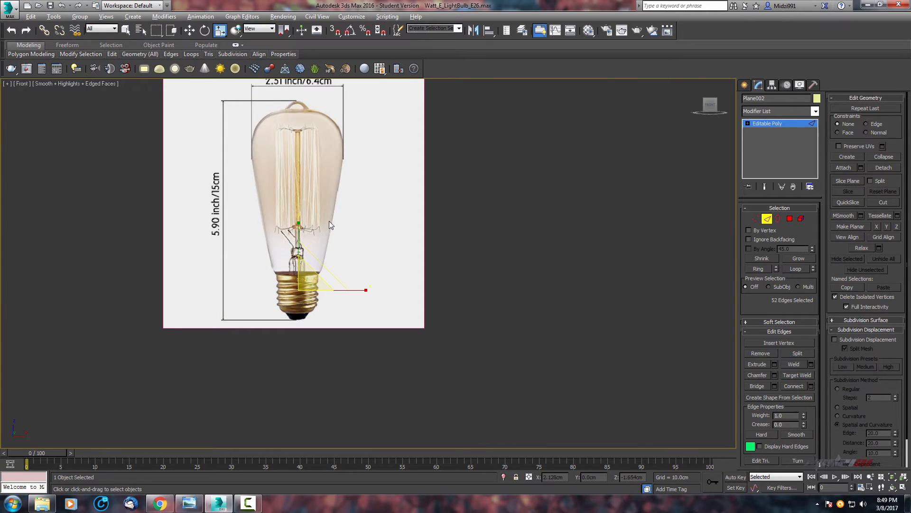
scroll(330, 222, "down", 5)
key("alt+w")
scroll(187, 179, "down", 5)
key("w")
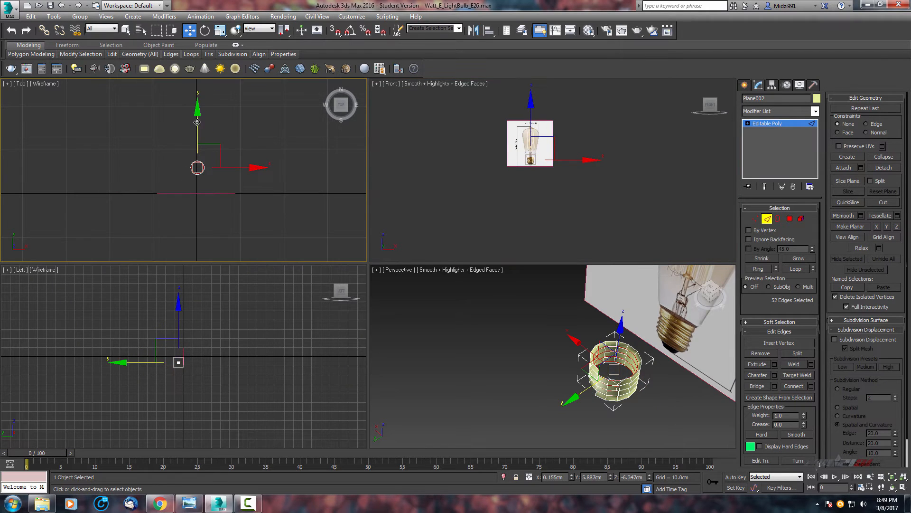
Return to object level and move the cylinder in the Top view to line it up with the bulb's screw base.
left_click_drag(197, 122, 243, 163)
key("ctrl+z")
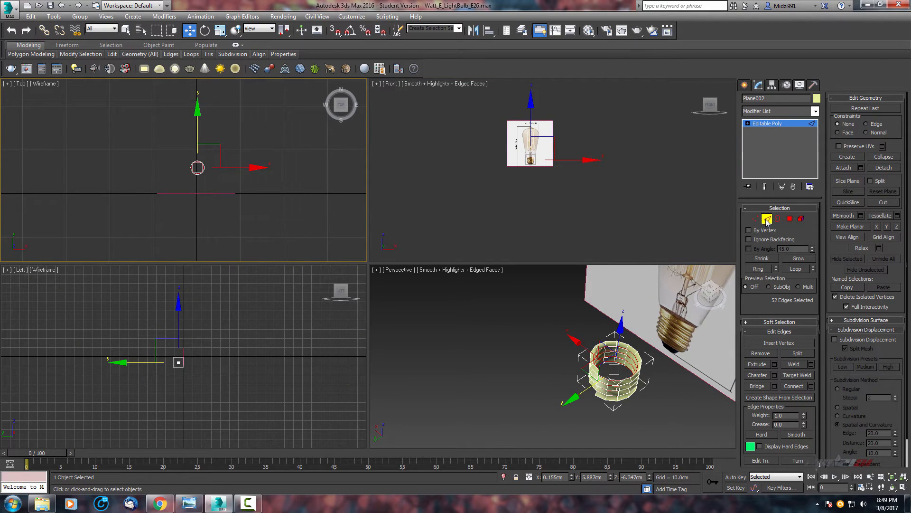
left_click(766, 219)
left_click_drag(198, 126, 188, 170)
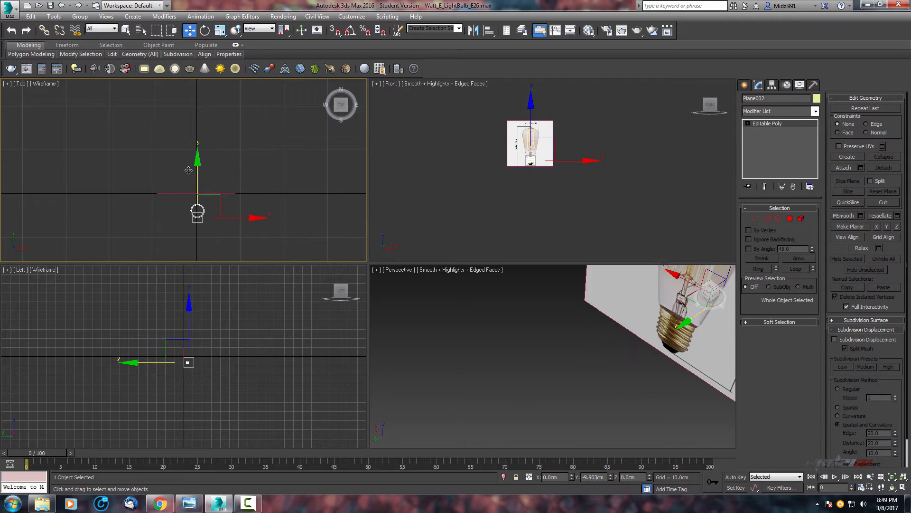
scroll(548, 153, "up", 6)
middle_click_drag(549, 147, 604, 161)
scroll(603, 161, "up", 2)
key("alt+w")
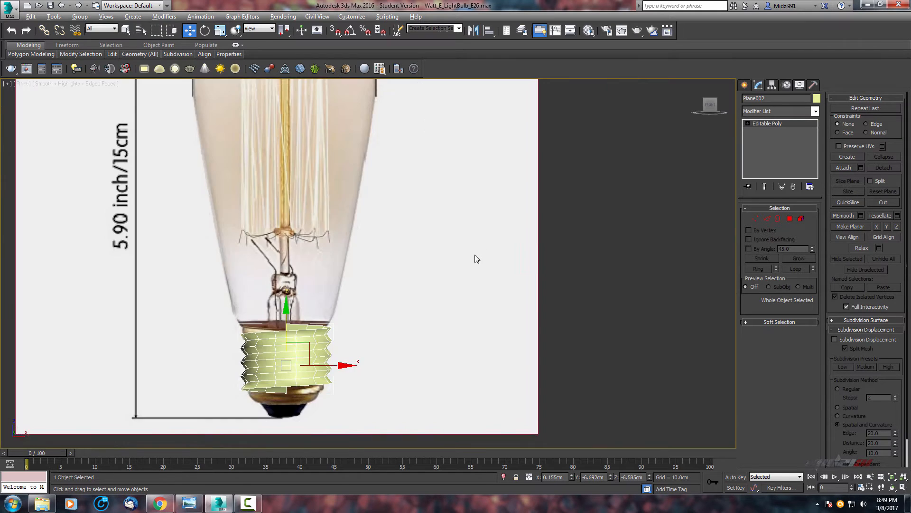
Move the cylinder over the screw base in the Front view, with see-through display toggled.
middle_click_drag(497, 278, 706, 170)
scroll(705, 171, "up", 3)
middle_click_drag(468, 284, 564, 287)
key("alt+x")
scroll(528, 275, "up", 3)
key("alt+x")
scroll(589, 244, "down", 3)
middle_click_drag(483, 323, 539, 269)
Scale the cylinder uniformly to about 97% to match the width of the screw base.
key("r")
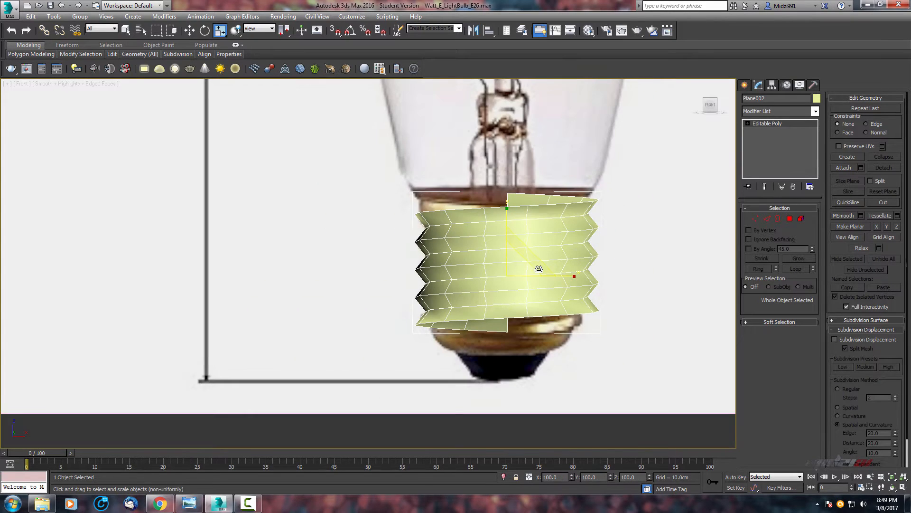
left_click_drag(514, 267, 515, 269)
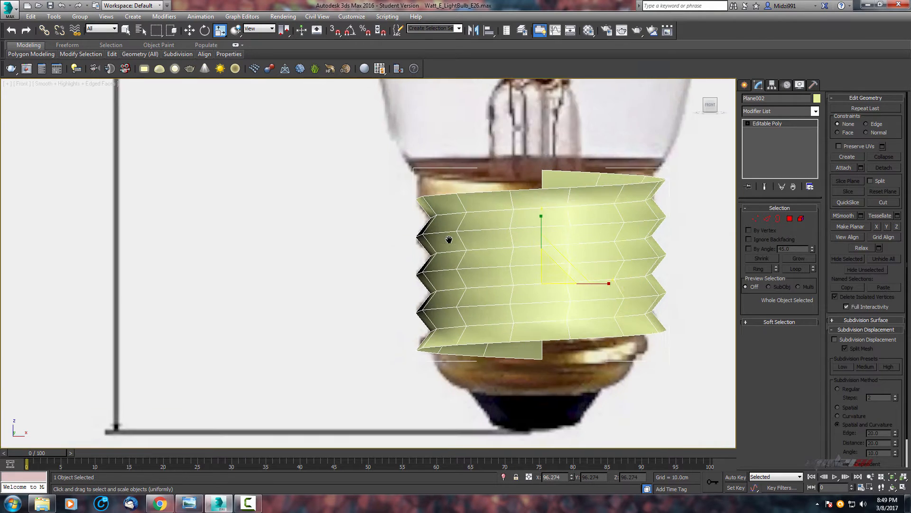
scroll(447, 240, "up", 5)
key("alt+x")
middle_click_drag(475, 256, 365, 270)
scroll(365, 270, "down", 2)
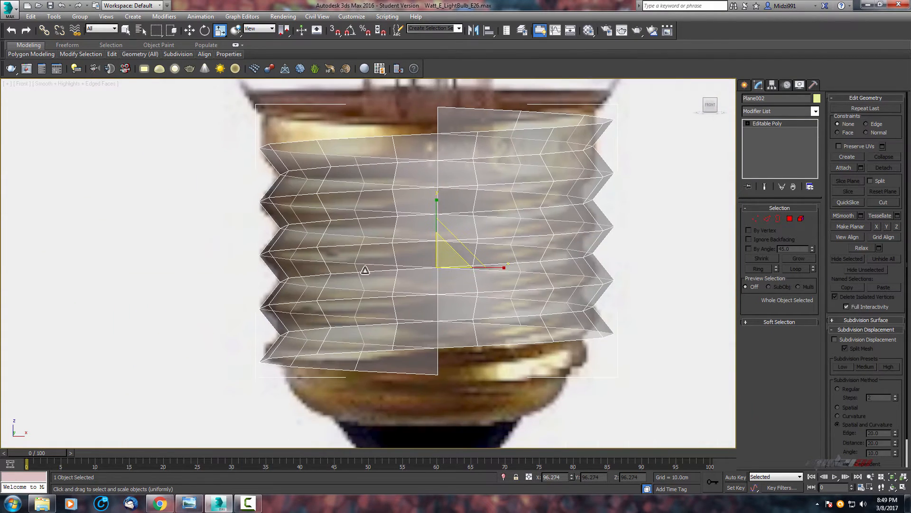
left_click_drag(486, 268, 437, 258)
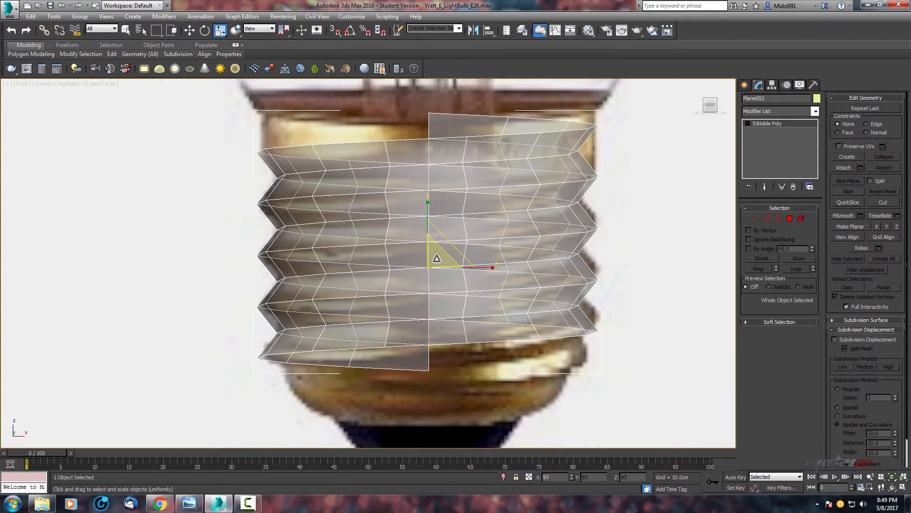
Nudge the cylinder's position over the screw base in the Front view.
scroll(500, 193, "down", 2)
middle_click_drag(500, 192, 520, 215)
scroll(543, 156, "up", 2)
scroll(529, 231, "down", 2)
scroll(534, 221, "up", 2)
key("alt+w")
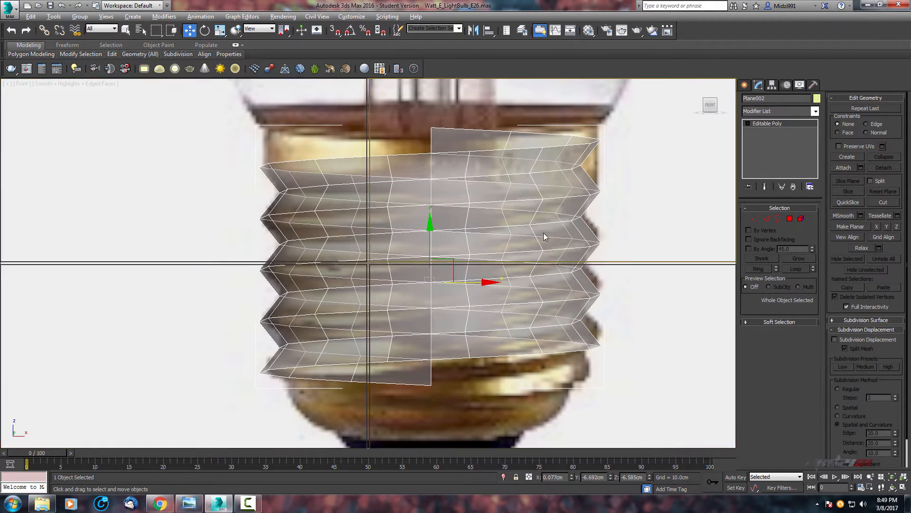
middle_click_drag(586, 333, 578, 299)
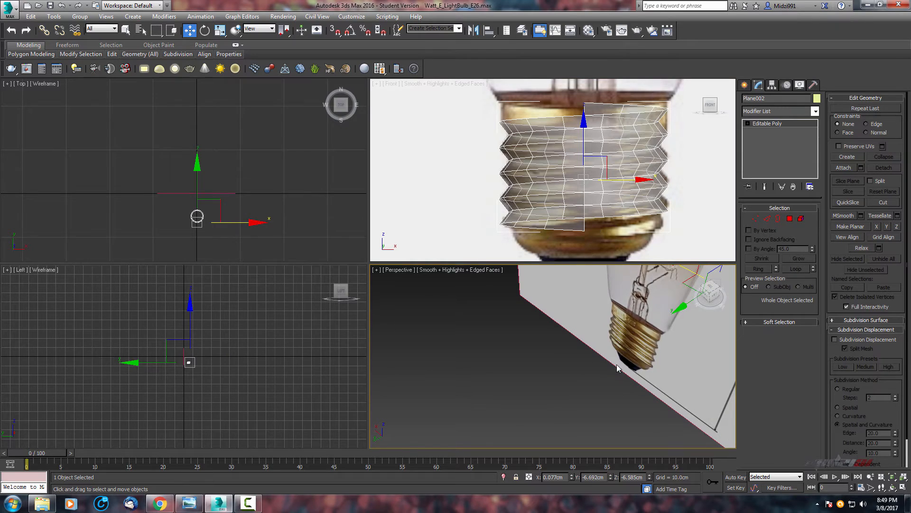
Isolate the cylinder and inspect it from several angles in the maximized Perspective view.
middle_click_drag(617, 363, 591, 367, "alt")
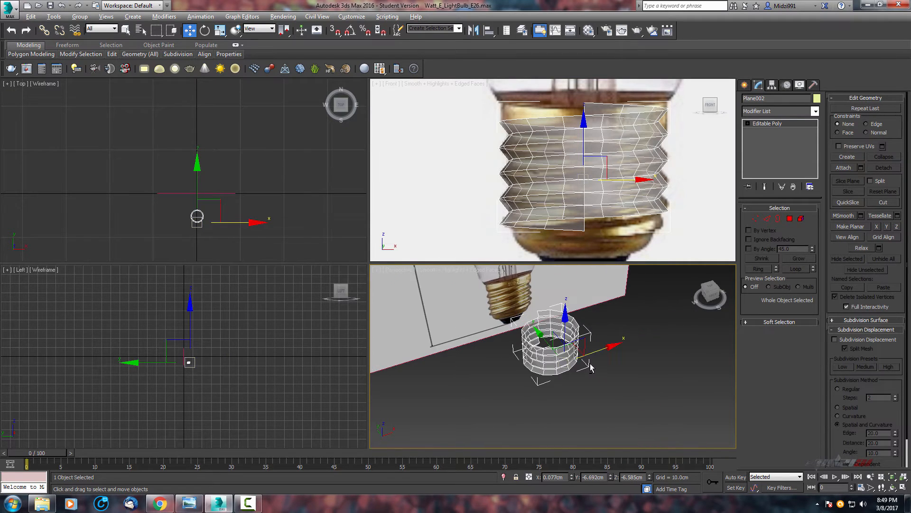
key("alt+w")
middle_click_drag(549, 322, 411, 275, "alt")
scroll(412, 277, "up", 4)
scroll(434, 321, "down", 2)
middle_click_drag(436, 323, 469, 367)
scroll(470, 369, "up", 2)
key("alt+q")
scroll(445, 358, "down", 5)
middle_click_drag(356, 312, 428, 327)
middle_click_drag(428, 328, 636, 280, "alt")
scroll(442, 315, "up", 5)
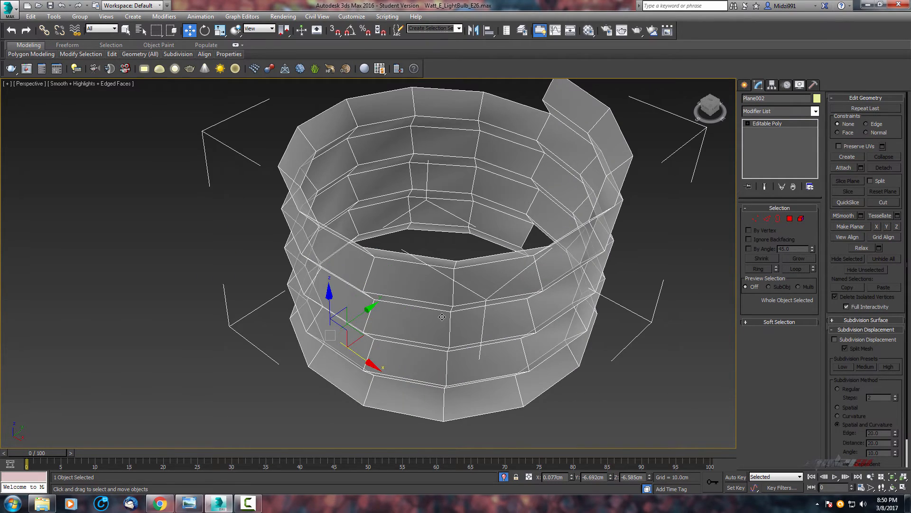
mouse_move(442, 316)
middle_mouse_down("alt")
mouse_move(417, 346)
mouse_move(501, 310)
mouse_move(522, 318)
mouse_move(522, 345)
middle_mouse_up("alt")
scroll(522, 342, "up", 3)
middle_click_drag(522, 342, 414, 323)
scroll(452, 296, "down", 3)
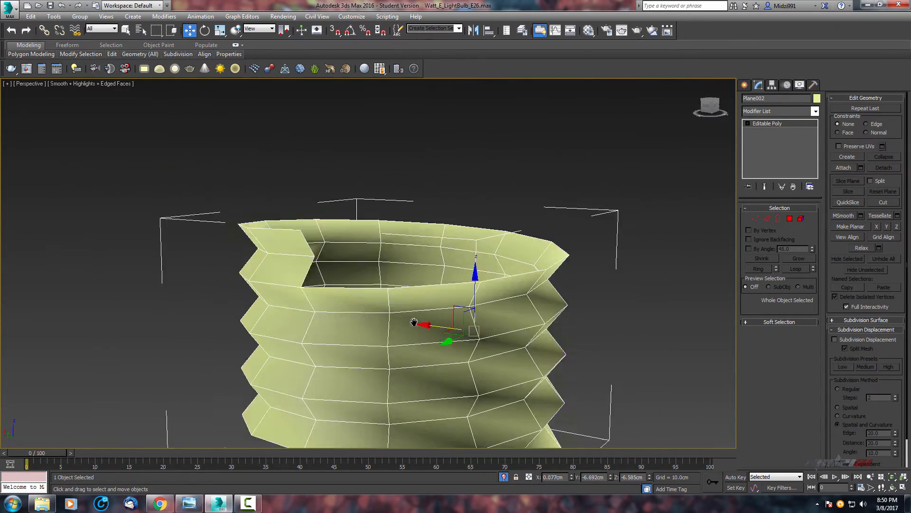
scroll(414, 323, "down", 3)
middle_click_drag(351, 322, 372, 325)
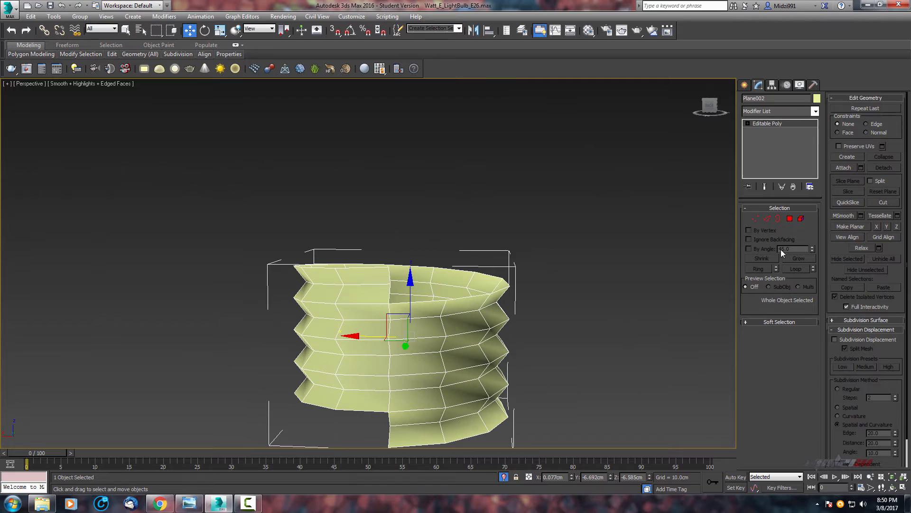
Select the cylinder's top border edges and extrude them upward to form a collar.
left_click(767, 219)
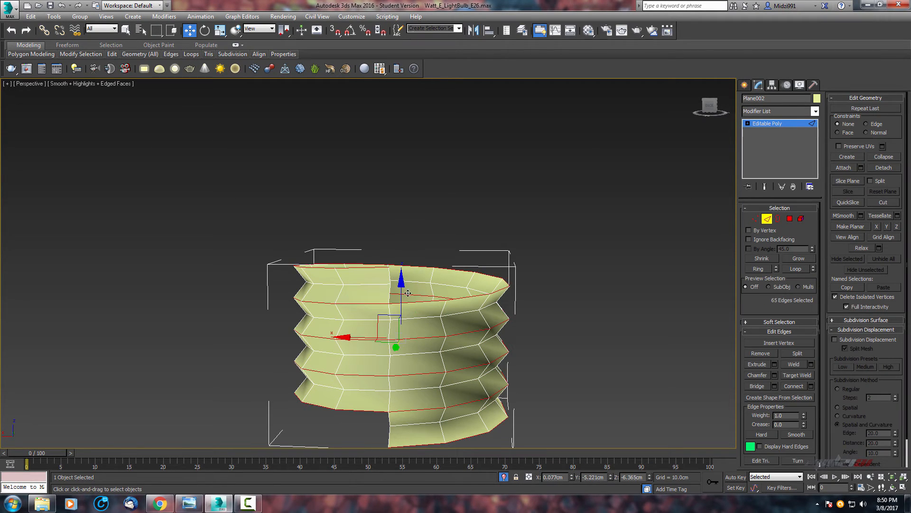
middle_click_drag(379, 299, 389, 277)
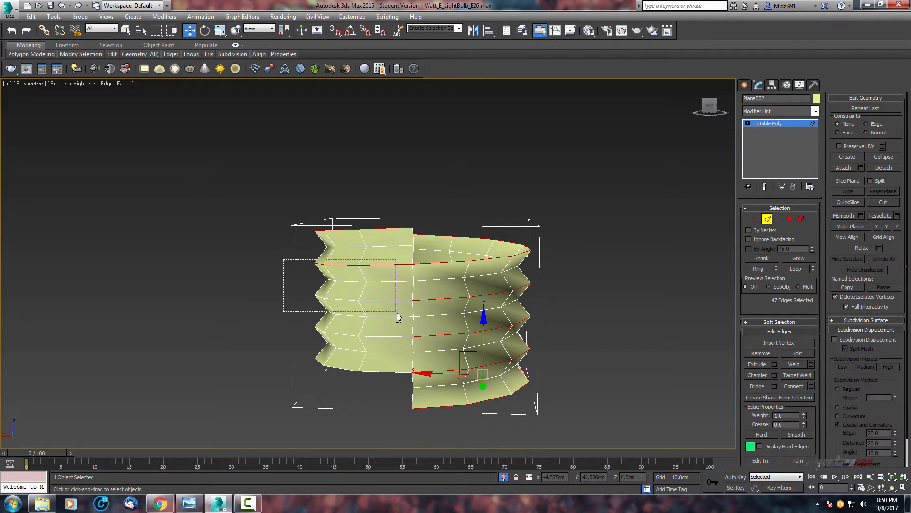
middle_click_drag(488, 280, 472, 240)
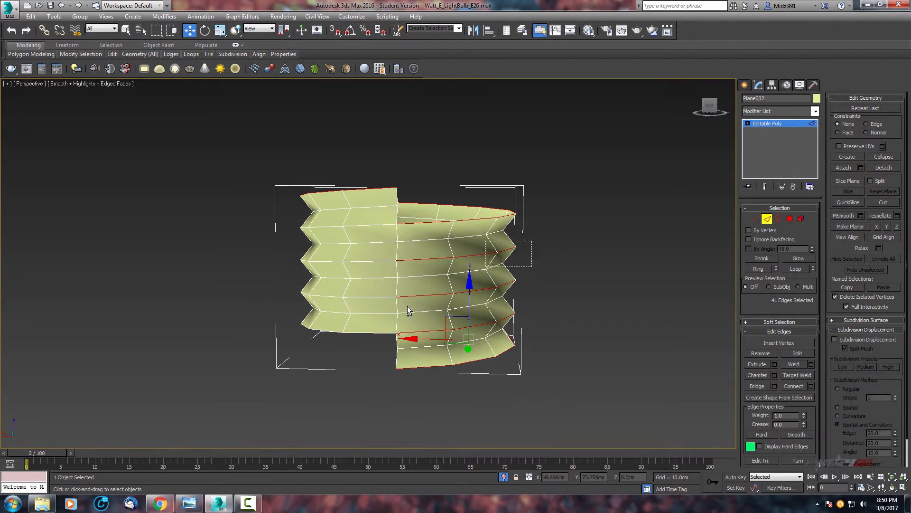
middle_click_drag(447, 339, 536, 211, "alt")
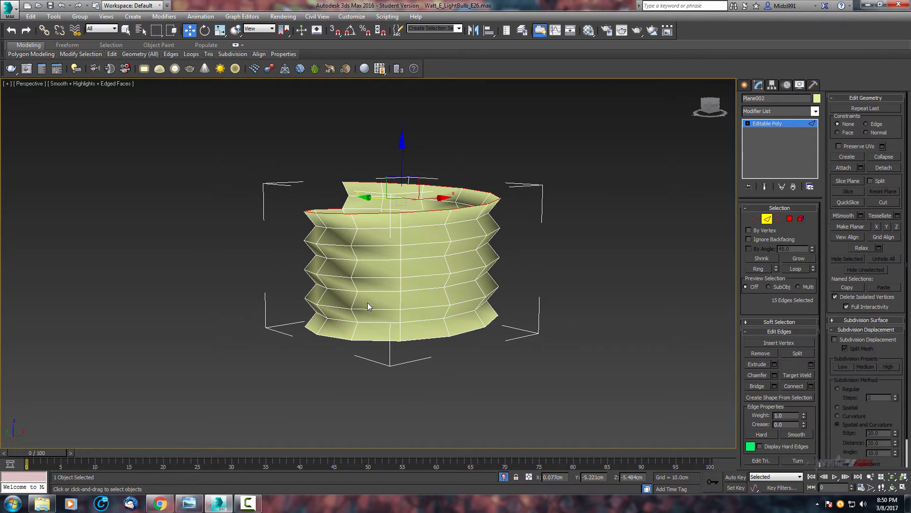
middle_click_drag(368, 304, 531, 278, "alt")
middle_click_drag(467, 222, 581, 274, "alt")
middle_click_drag(569, 237, 449, 265, "alt")
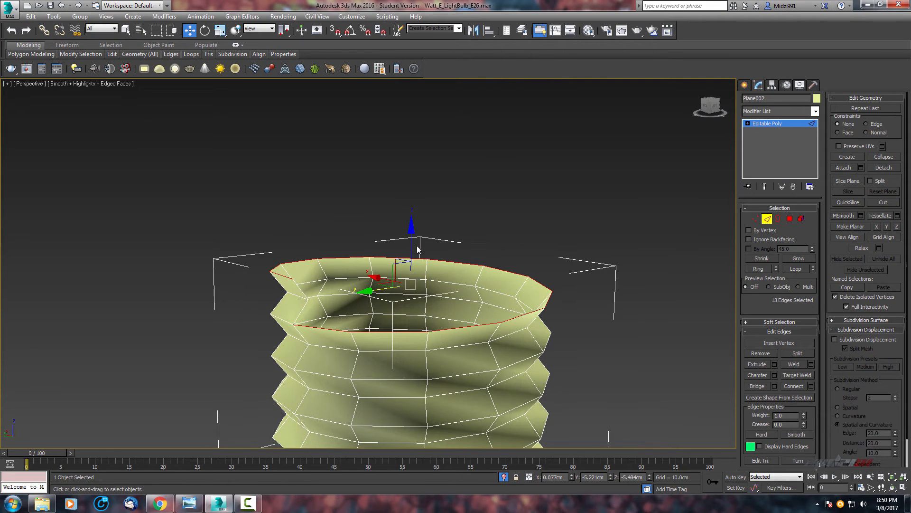
left_click_drag(412, 245, 427, 127, "shift")
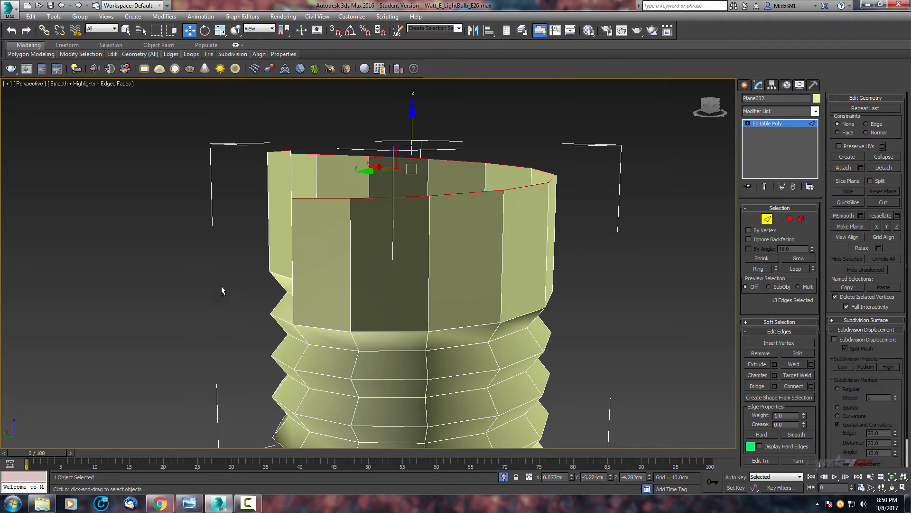
Flatten the extruded top edges along Z with Make Planar.
middle_click_drag(222, 288, 512, 289, "alt")
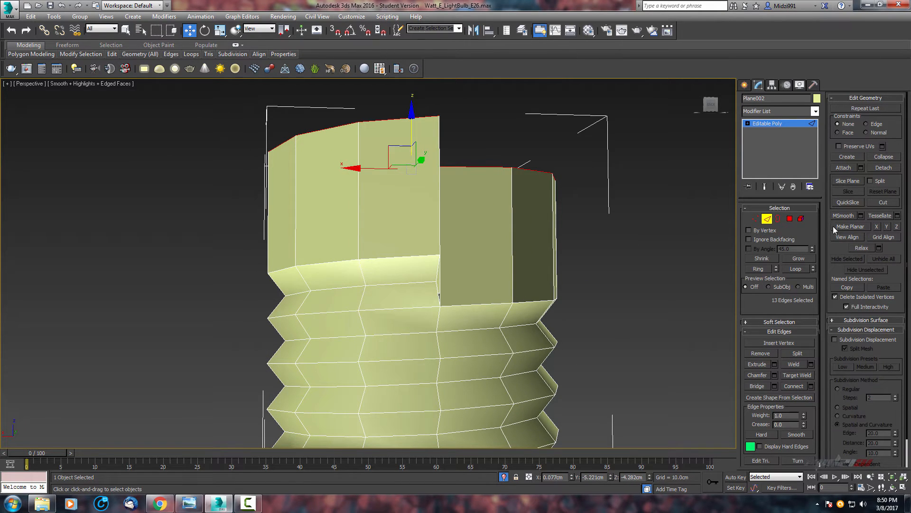
left_click(888, 227)
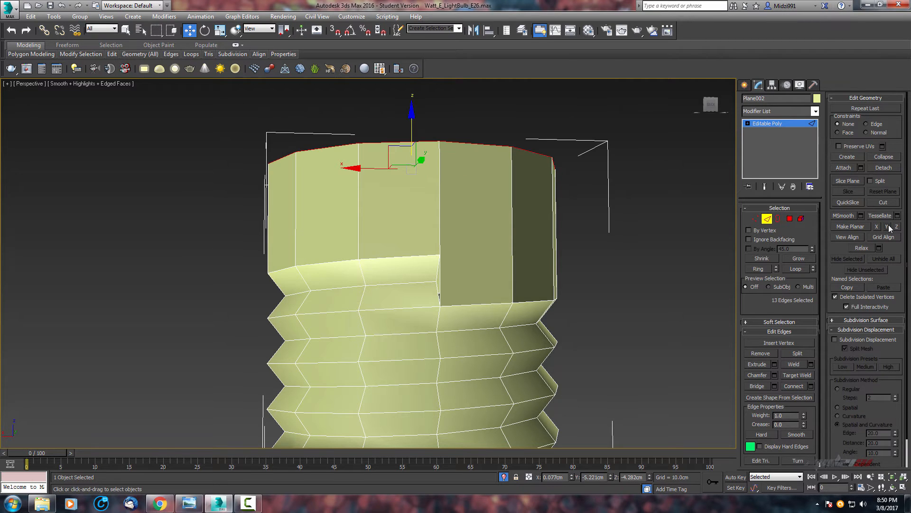
middle_click_drag(537, 209, 220, 239, "alt")
middle_click_drag(496, 232, 649, 265, "alt")
scroll(517, 254, "down", 4)
scroll(501, 271, "up", 3)
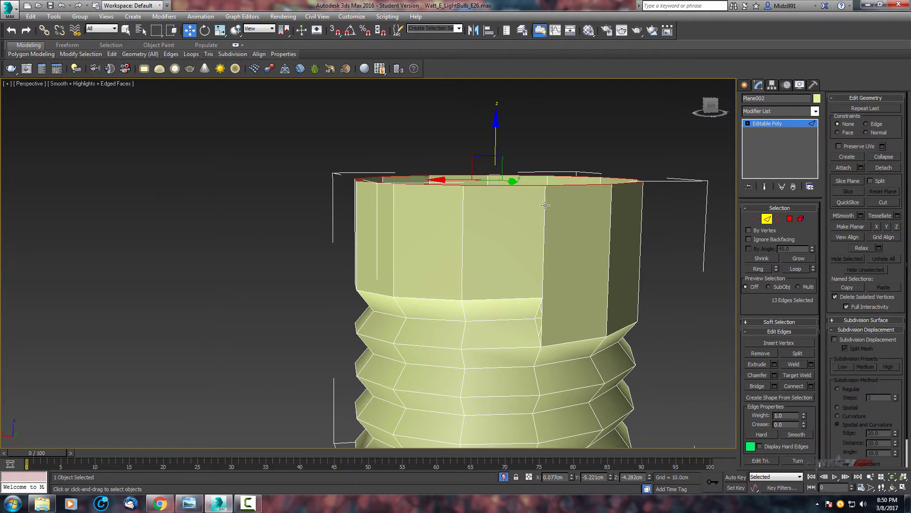
Move the top border edges along Z to adjust the collar's height.
left_click_drag(495, 138, 484, 202)
scroll(472, 194, "down", 3)
scroll(471, 192, "up", 3)
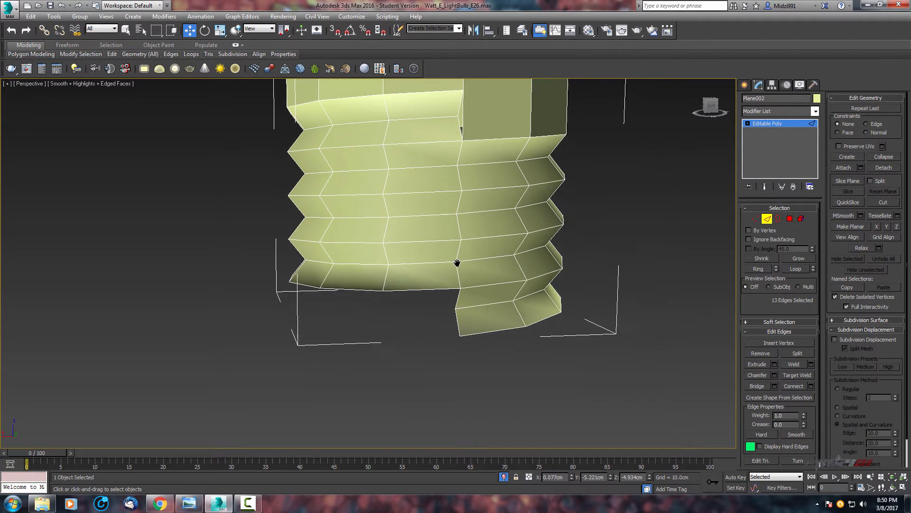
scroll(458, 264, "down", 2)
middle_click_drag(466, 241, 470, 203)
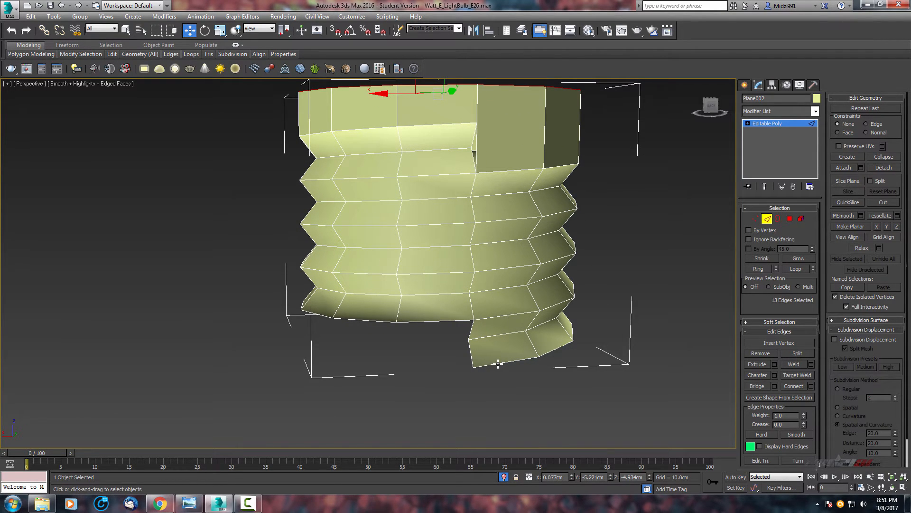
Select the bottom border edges of the threaded base and extend them downward into a lower collar.
middle_click_drag(627, 240, 619, 225, "alt")
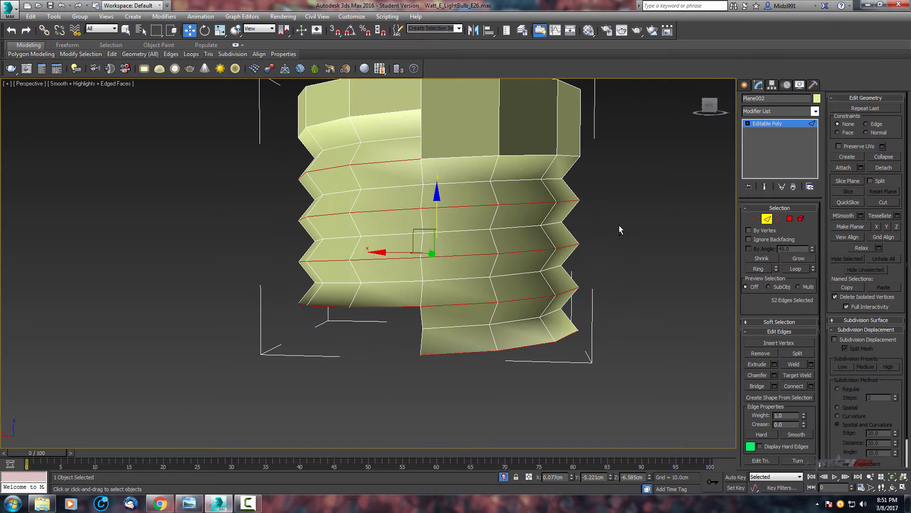
left_click_drag(295, 254, 243, 273, "alt")
middle_click_drag(662, 253, 653, 237, "alt")
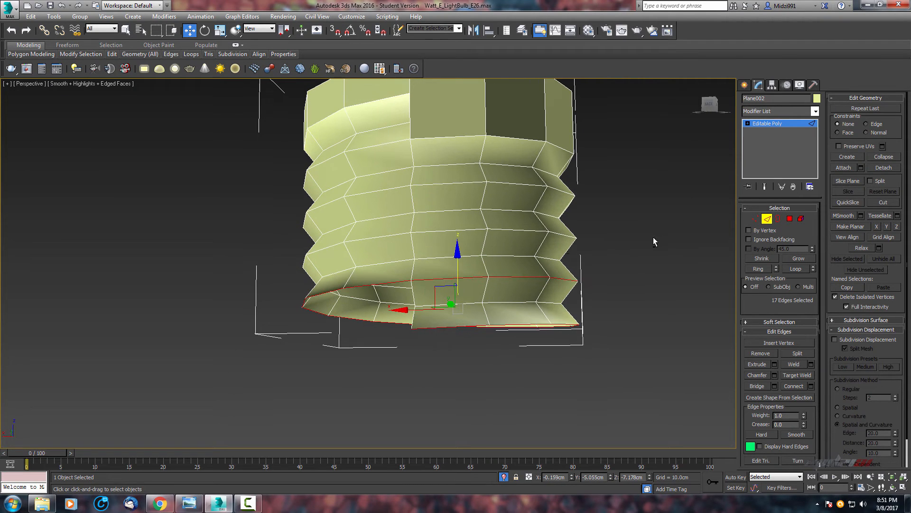
left_click_drag(424, 292, 424, 291, "alt")
middle_click_drag(424, 291, 898, 296, "alt")
middle_click_drag(603, 245, 468, 249, "alt")
left_click_drag(475, 247, 492, 364, "shift")
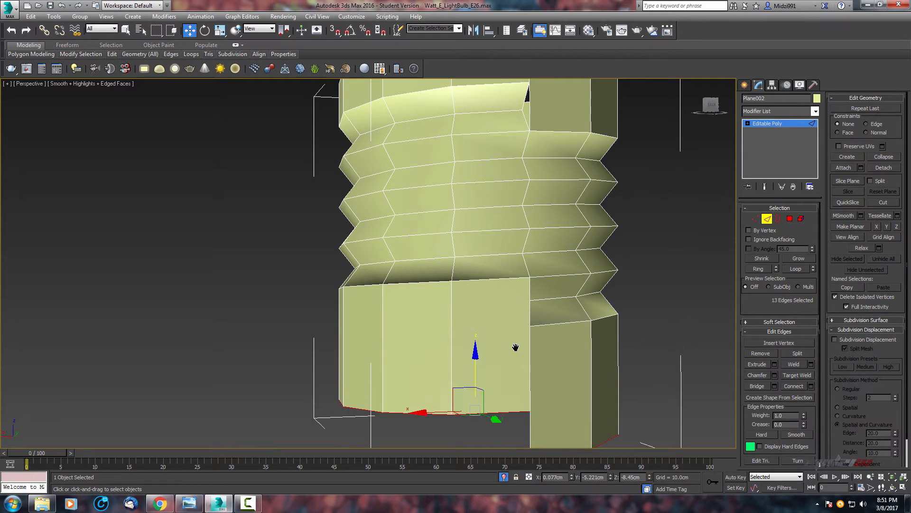
Flatten the bottom border edges with Make Planar and raise them along Z to shorten the lower collar.
middle_click_drag(515, 346, 483, 290)
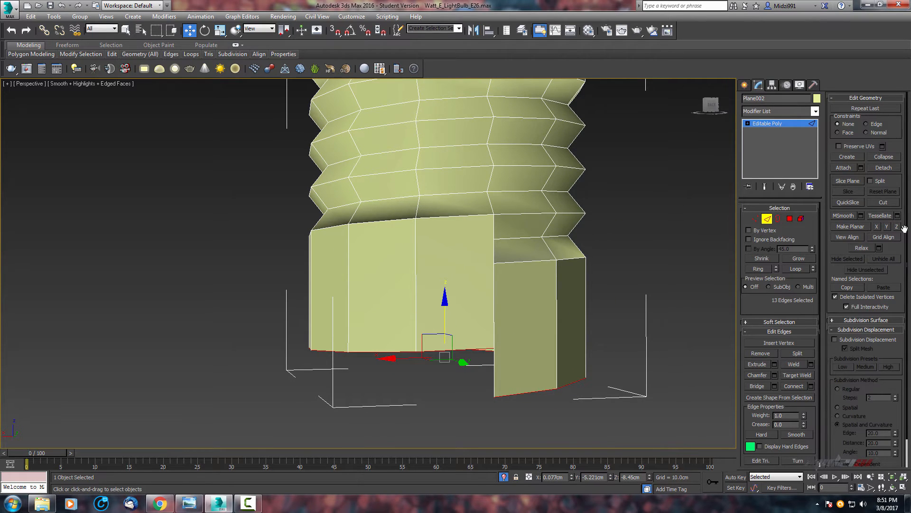
left_click(887, 227)
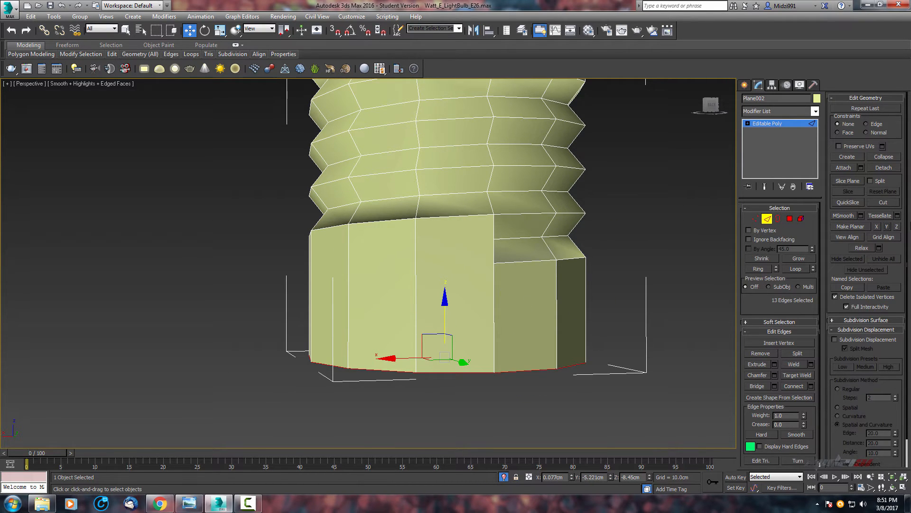
middle_click_drag(632, 261, 487, 319, "alt")
scroll(489, 302, "up", 3)
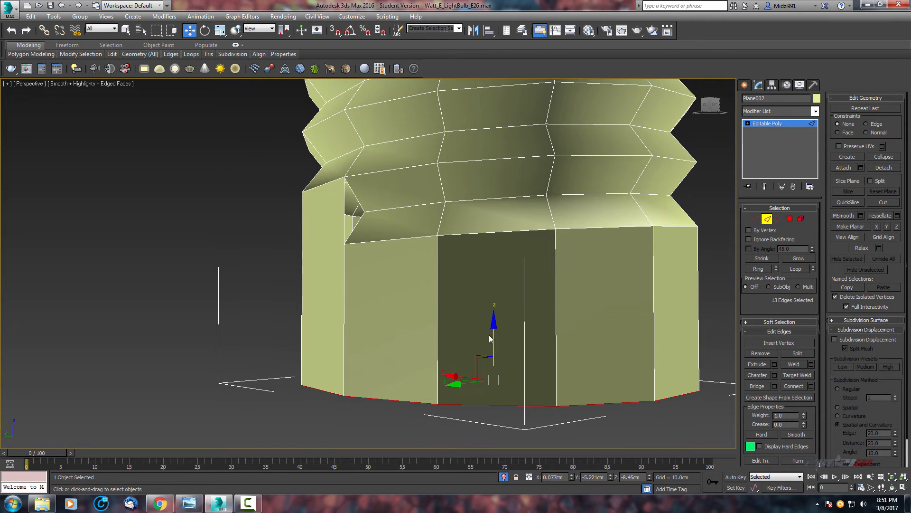
left_click_drag(494, 331, 490, 232)
scroll(372, 320, "down", 4)
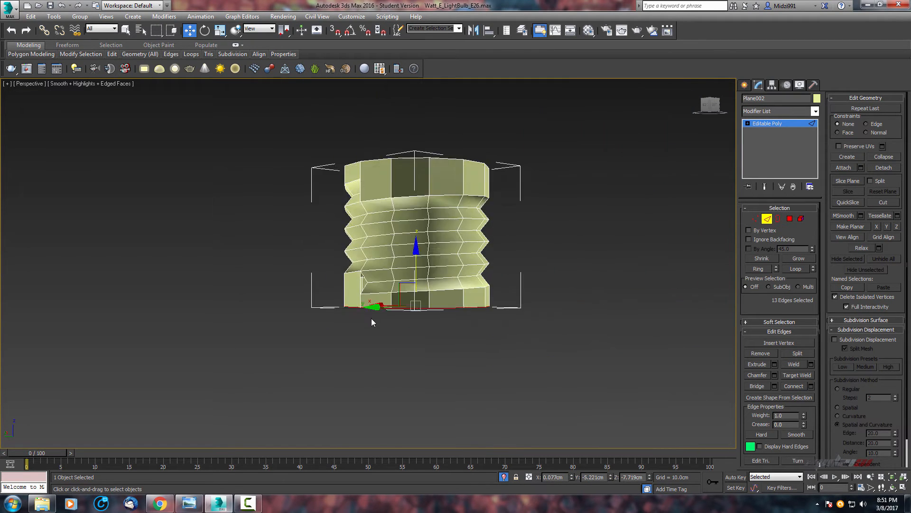
Select all vertices of the base and weld them with a 0.01 cm threshold.
middle_click_drag(374, 316, 440, 350)
scroll(396, 364, "up", 4)
left_click(756, 218)
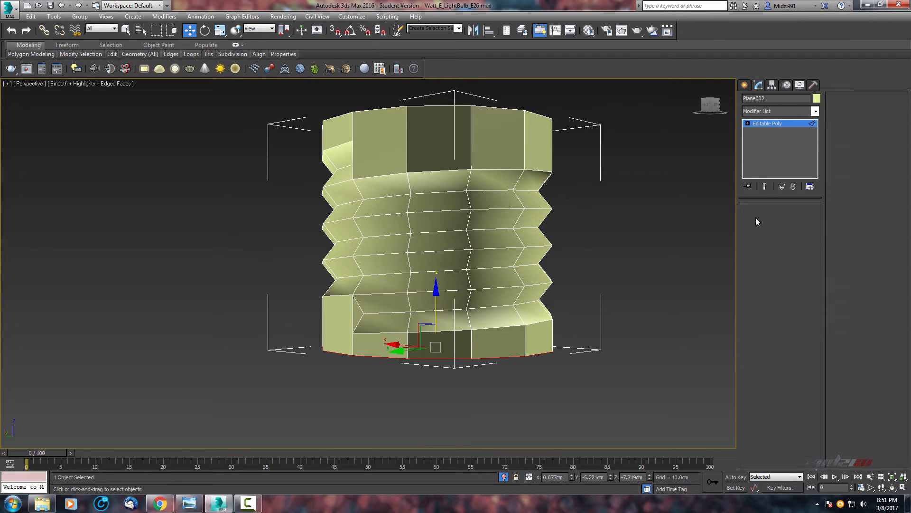
scroll(608, 206, "down", 3)
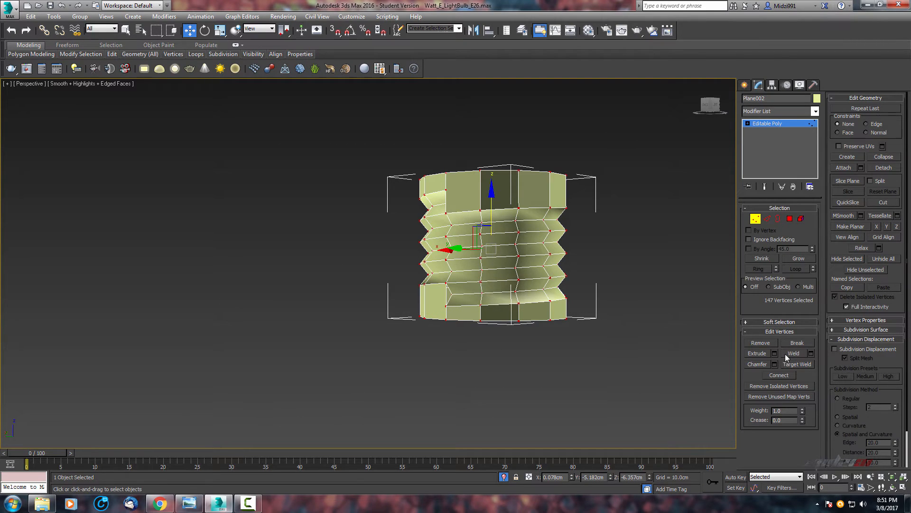
left_click(809, 353)
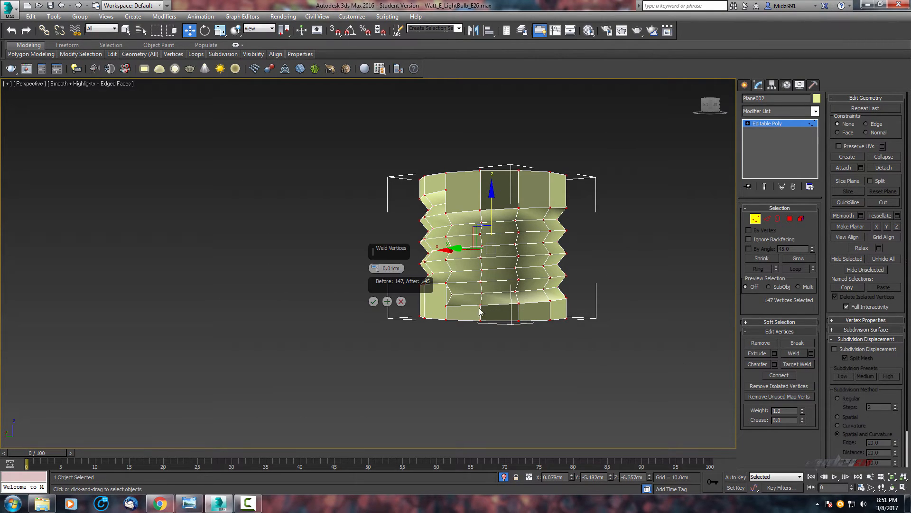
left_click(374, 301)
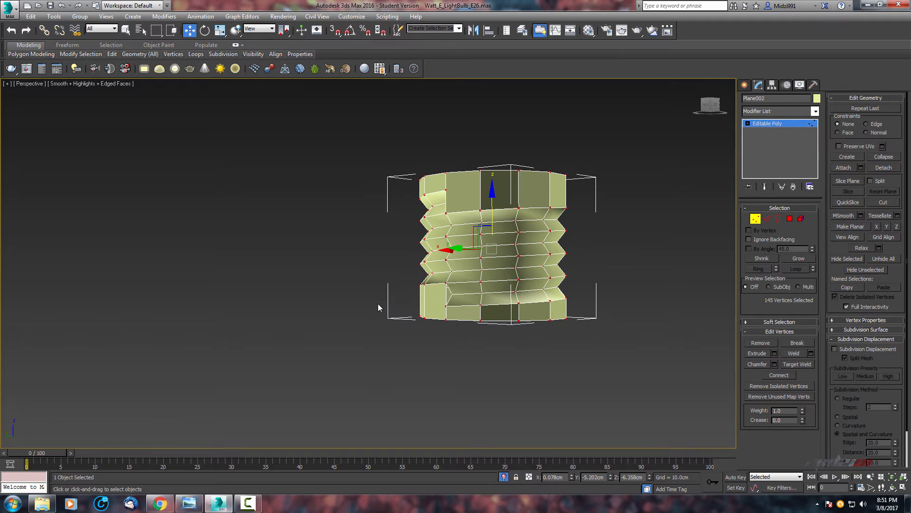
Enable vertex snapping and snap the bottom border vertices up along Z to the nearest thread vertices.
scroll(378, 305, "up", 6)
middle_click_drag(396, 292, 534, 343)
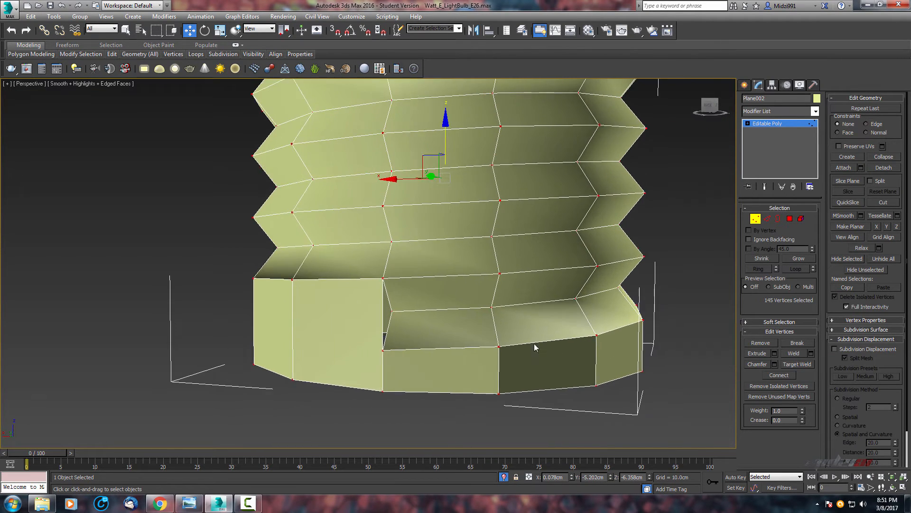
middle_click_drag(583, 371, 586, 355, "alt")
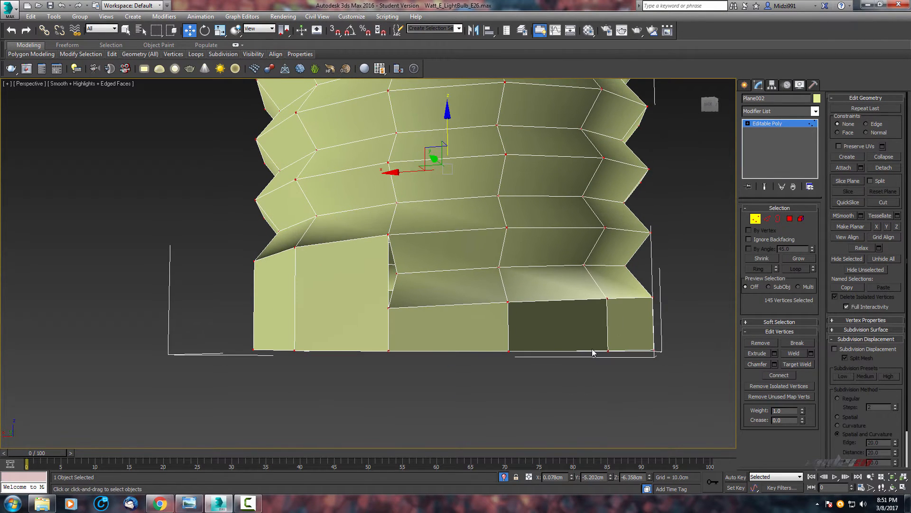
right_click(336, 32)
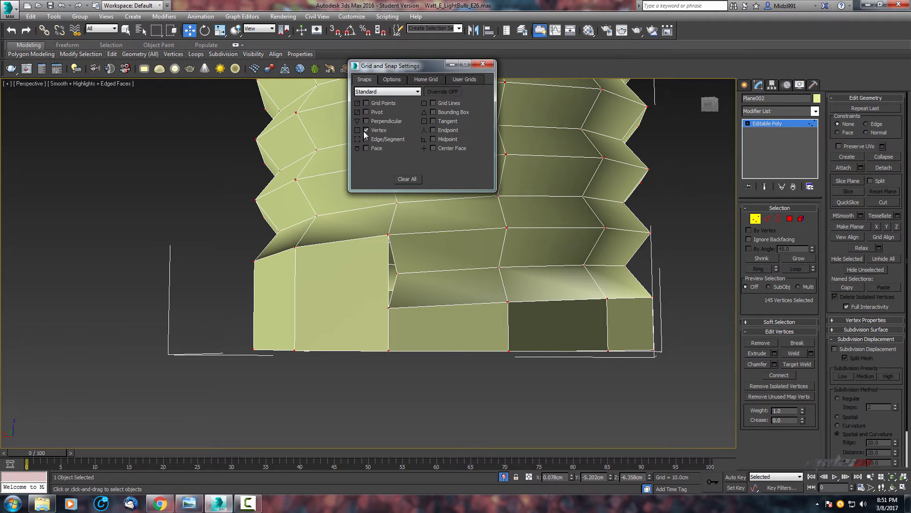
left_click(490, 66)
middle_click_drag(624, 354, 618, 319)
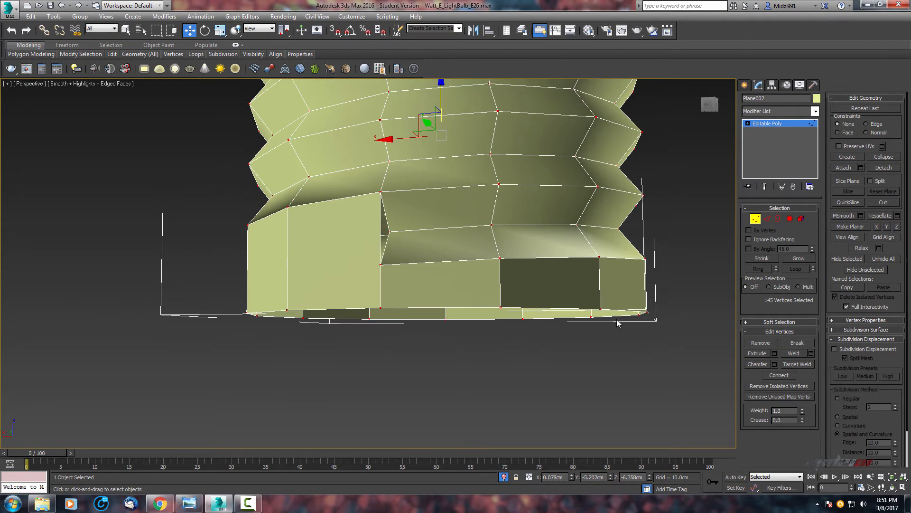
middle_click_drag(649, 294, 654, 298, "alt")
left_click_drag(89, 456, 89, 457)
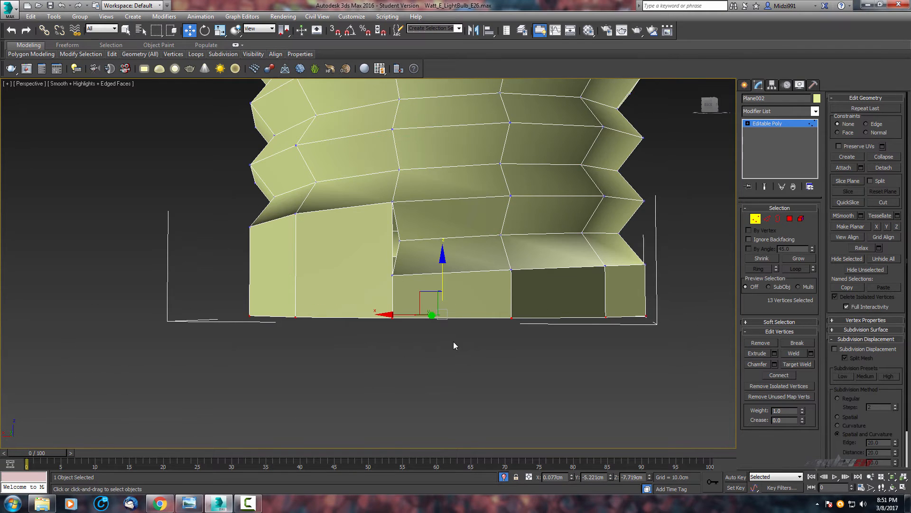
middle_click_drag(462, 344, 460, 306)
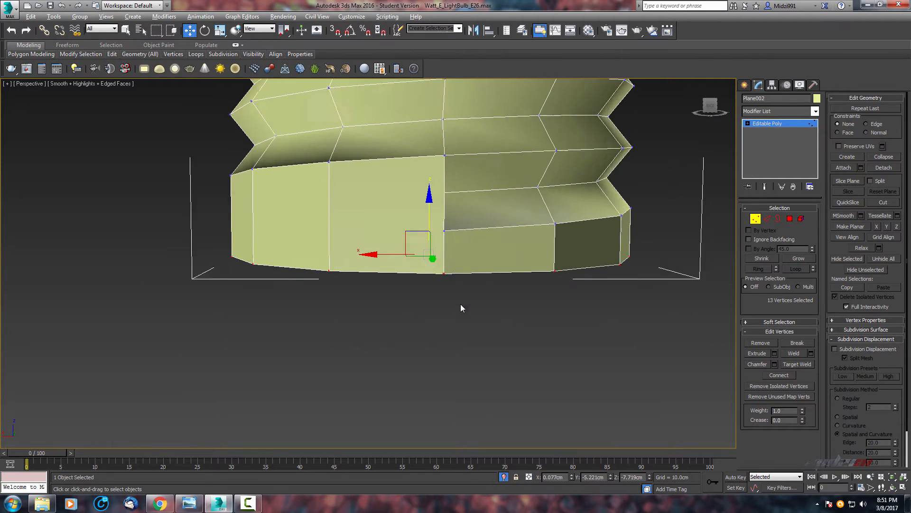
scroll(440, 308, "up", 5)
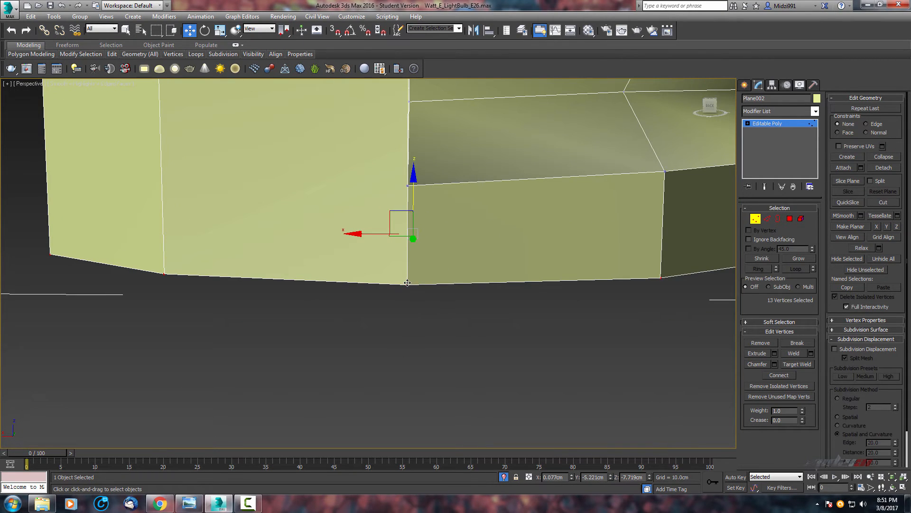
middle_click_drag(484, 294, 454, 283)
left_click(335, 31)
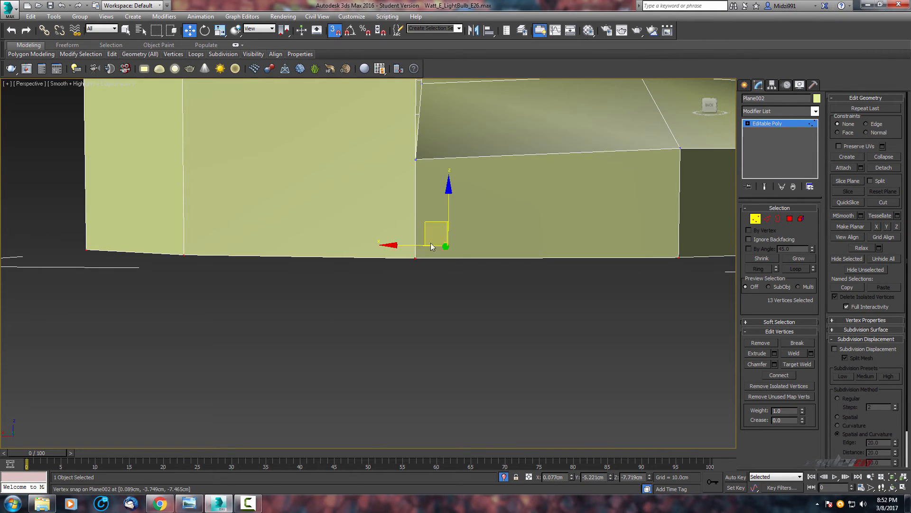
left_click_drag(416, 255, 414, 162)
Select the top border vertices and snap them down along Z to shorten the upper collar.
scroll(493, 246, "down", 4)
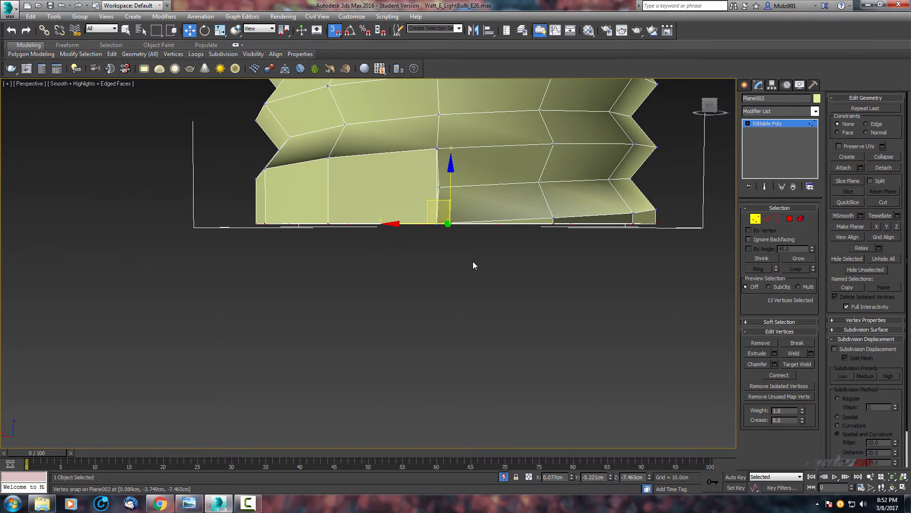
middle_click_drag(473, 261, 434, 256, "alt")
scroll(314, 192, "up", 4)
middle_click_drag(312, 191, 314, 221)
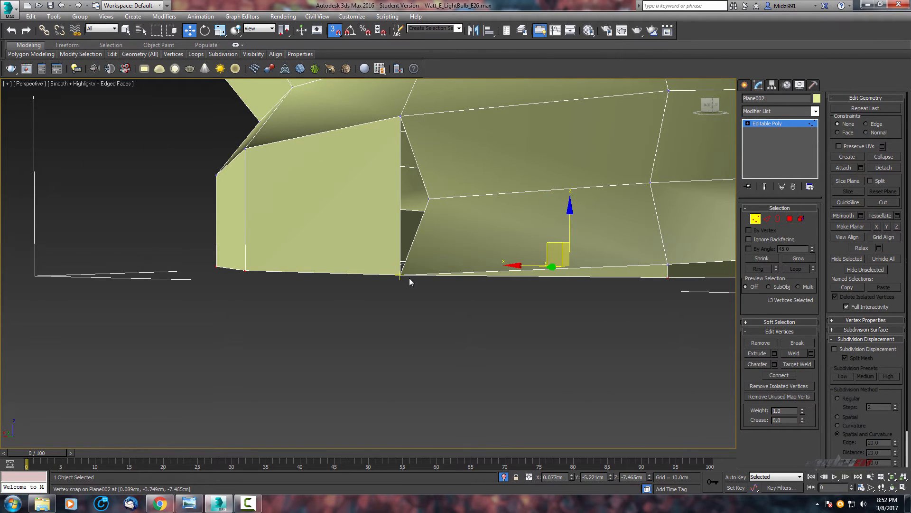
scroll(407, 257, "down", 5)
scroll(464, 280, "up", 4)
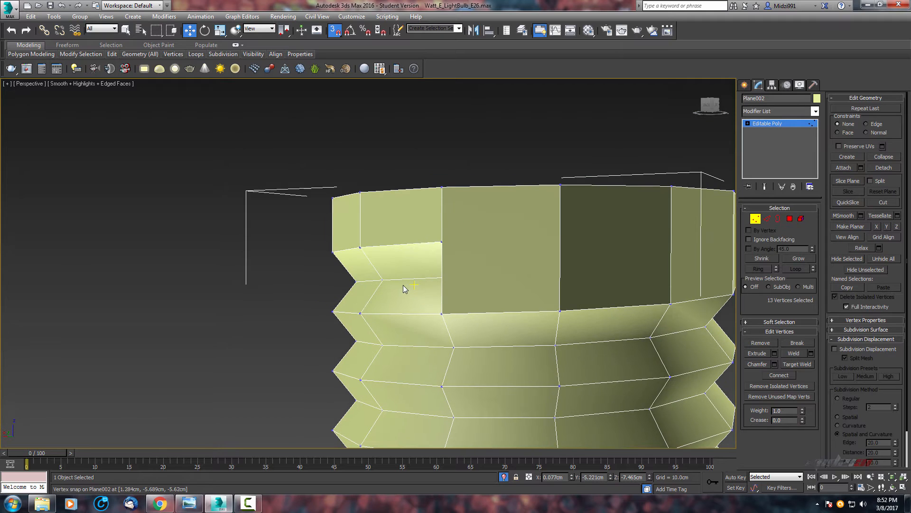
scroll(404, 289, "up", 2)
middle_click_drag(498, 222, 479, 231, "alt")
left_click(476, 128)
scroll(512, 251, "down", 5)
scroll(485, 251, "up", 2)
left_click_drag(631, 212, 256, 280)
scroll(407, 309, "up", 6)
scroll(390, 310, "down", 3)
middle_click_drag(391, 310, 389, 309)
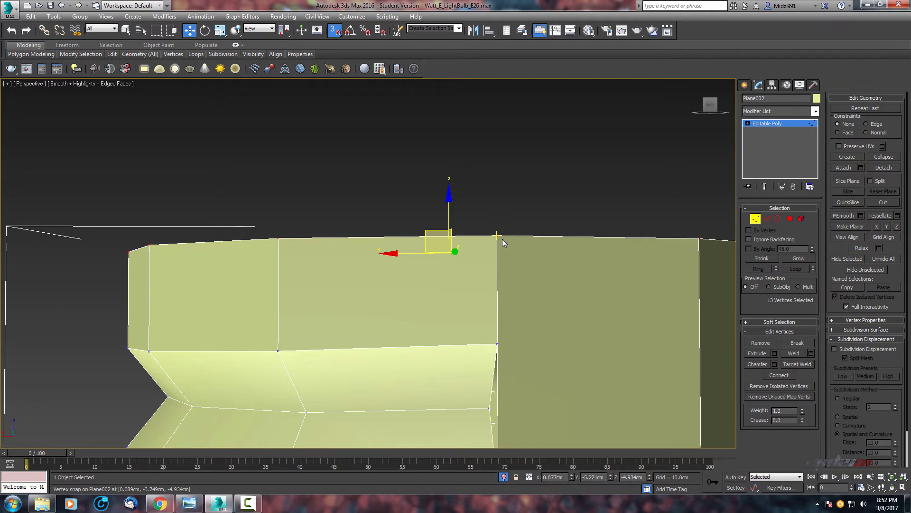
middle_click_drag(499, 238, 500, 232)
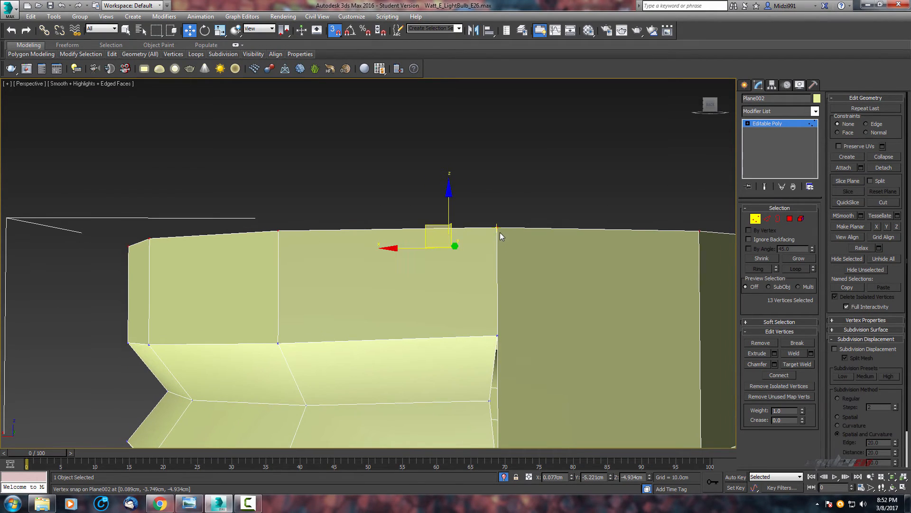
left_click_drag(497, 229, 497, 333)
scroll(489, 304, "down", 5)
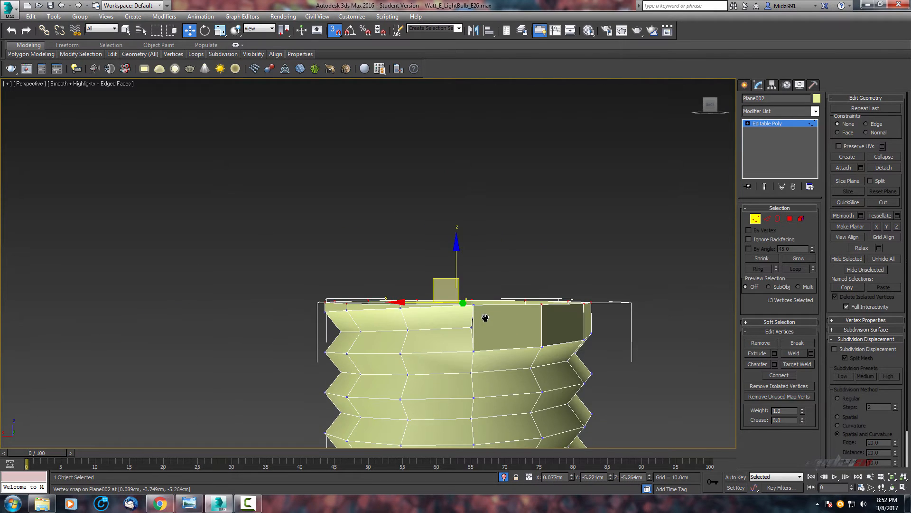
scroll(495, 274, "down", 5)
middle_click_drag(494, 274, 468, 273)
left_click(543, 300)
Select all vertices again and weld them with a 0.01 cm threshold.
scroll(511, 320, "up", 5)
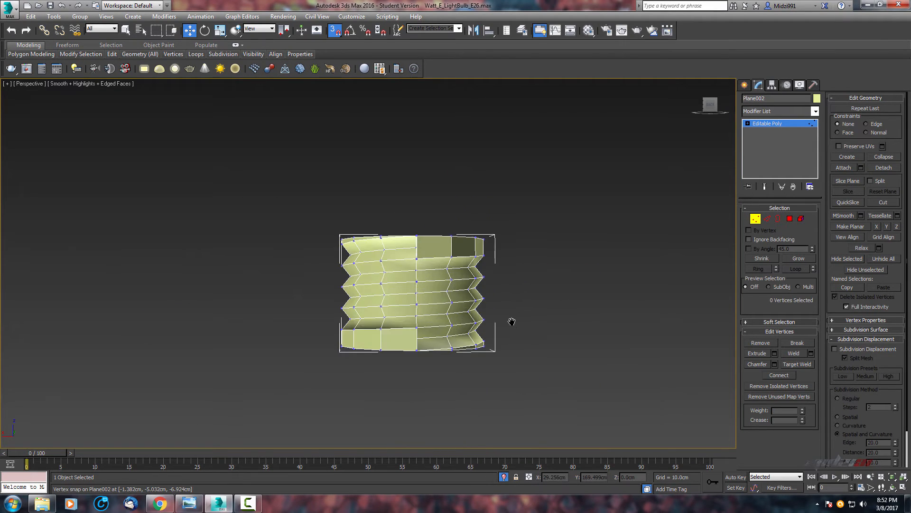
middle_click_drag(511, 321, 531, 345)
scroll(512, 319, "up", 5)
scroll(521, 326, "down", 5)
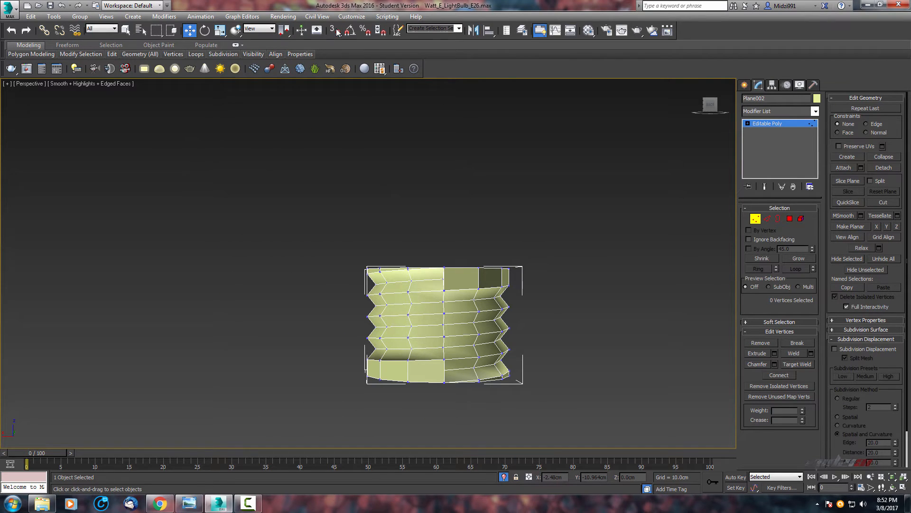
left_click_drag(597, 220, 238, 445)
scroll(397, 346, "up", 3)
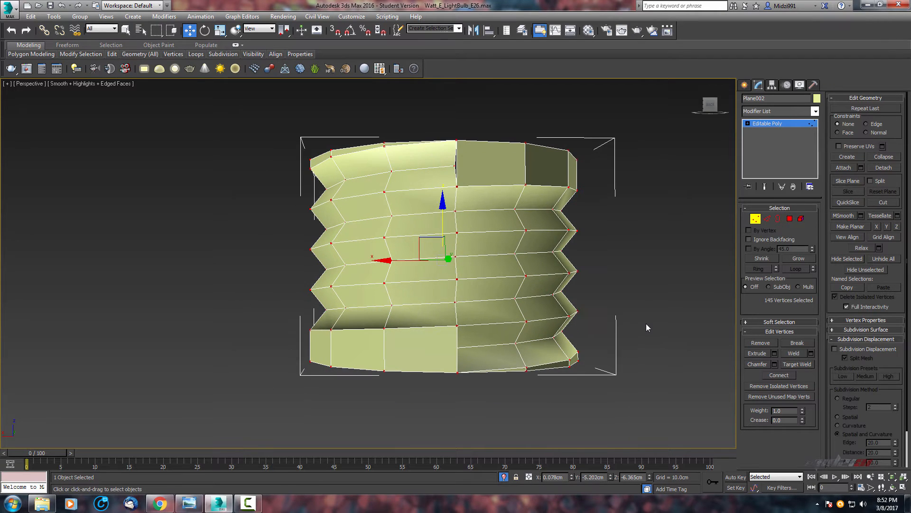
left_click(811, 355)
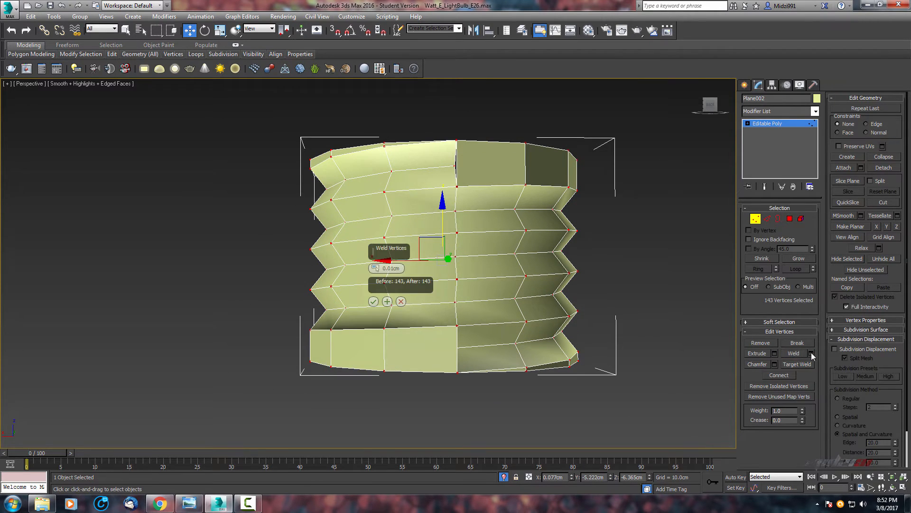
left_click(373, 302)
Select the two vertical edges bounding the upper collar's gap and connect them with a new edge.
scroll(453, 289, "up", 3)
scroll(453, 287, "down", 3)
middle_click_drag(455, 285, 550, 270, "alt")
scroll(453, 273, "up", 5)
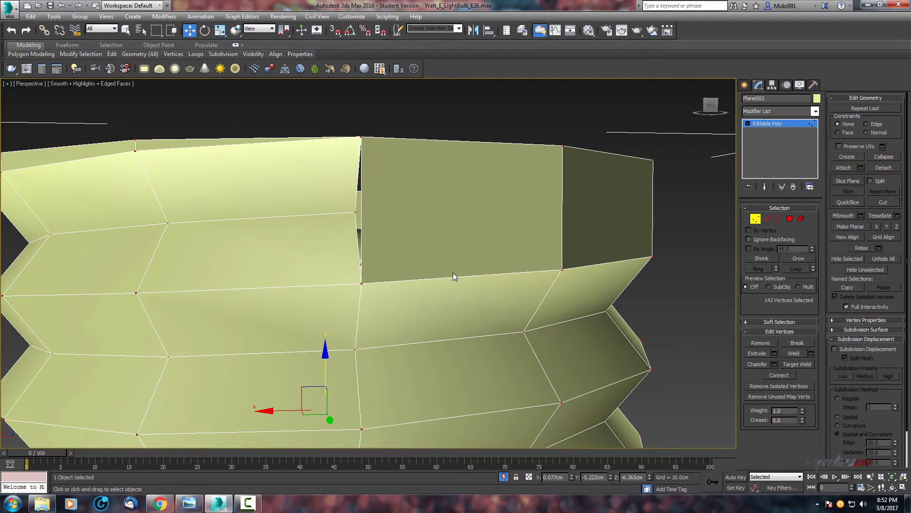
middle_click_drag(453, 273, 672, 268)
left_click(768, 219)
middle_click_drag(650, 233, 627, 233, "alt")
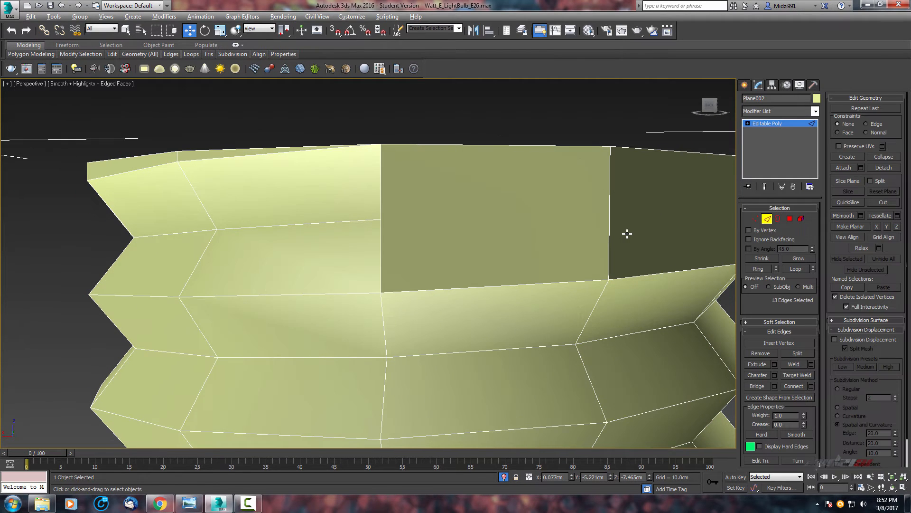
left_click(609, 219)
left_click(379, 212, "ctrl")
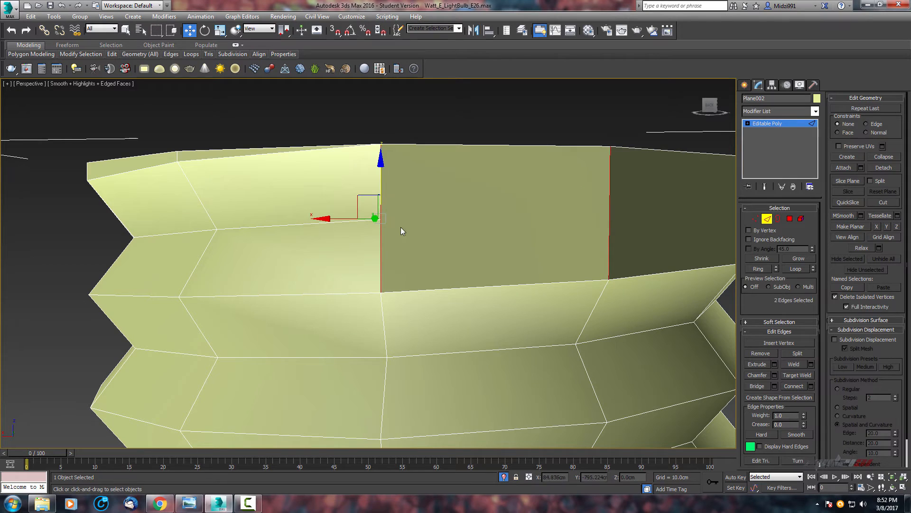
left_click(796, 388)
Select the two vertical edges along the lower collar's gap and connect them with a new edge.
mouse_move(533, 259)
middle_mouse_down("alt")
mouse_move(545, 266)
mouse_move(451, 269)
mouse_move(474, 221)
mouse_move(536, 275)
middle_mouse_up("alt")
left_click(567, 274)
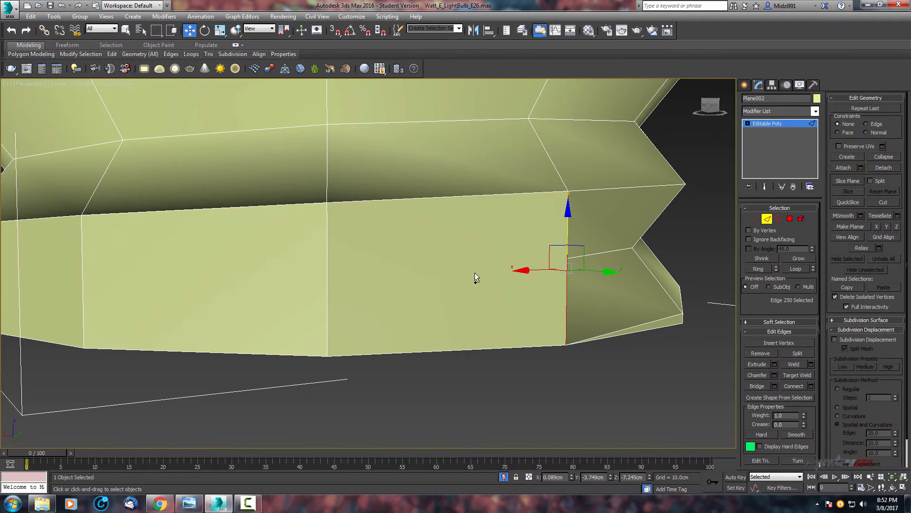
left_click(328, 276, "ctrl")
middle_click_drag(499, 301, 444, 293, "alt")
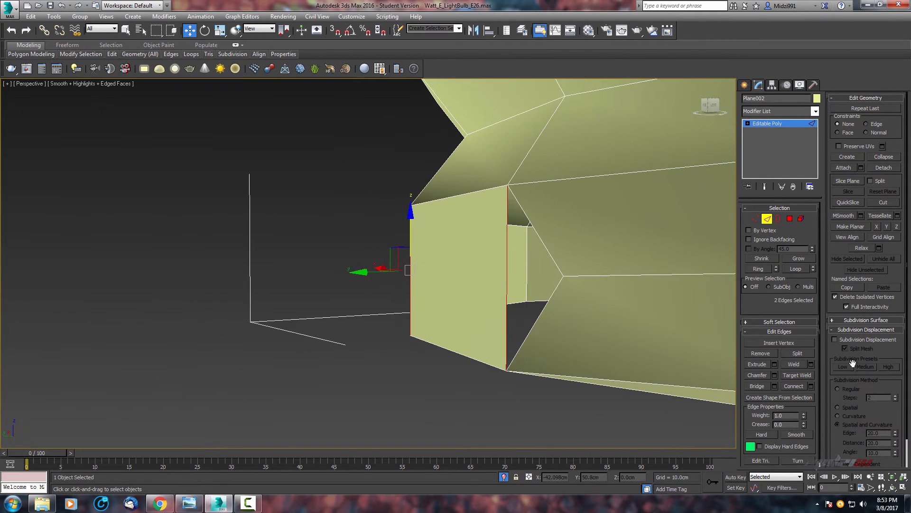
left_click(795, 386)
middle_click_drag(546, 311, 609, 330, "alt")
scroll(596, 270, "down", 5)
scroll(604, 209, "up", 5)
middle_click_drag(598, 209, 572, 297)
middle_click_drag(571, 296, 568, 246)
middle_click_drag(567, 247, 564, 278, "alt")
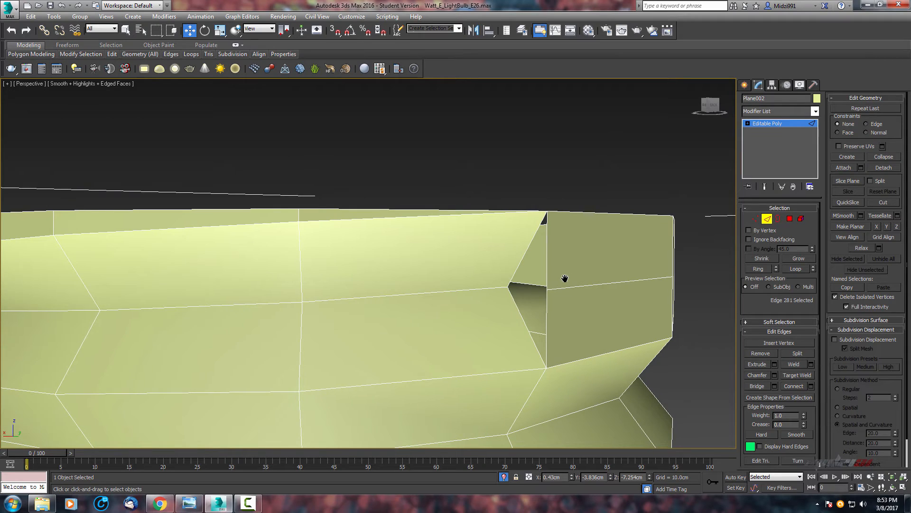
Target Weld the open vertex on the upper collar's gap to its neighbour across the seam.
left_click(767, 218)
middle_click_drag(610, 276, 634, 292)
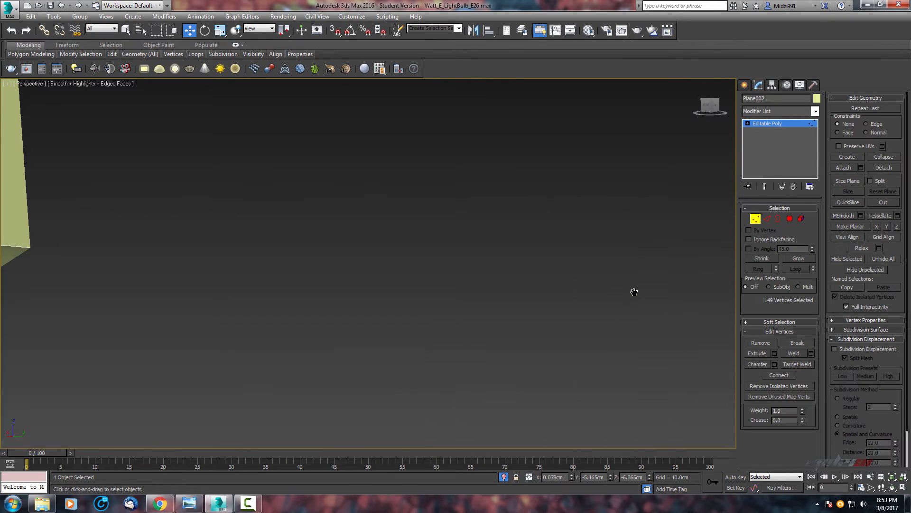
key("shift+z")
right_click(601, 277)
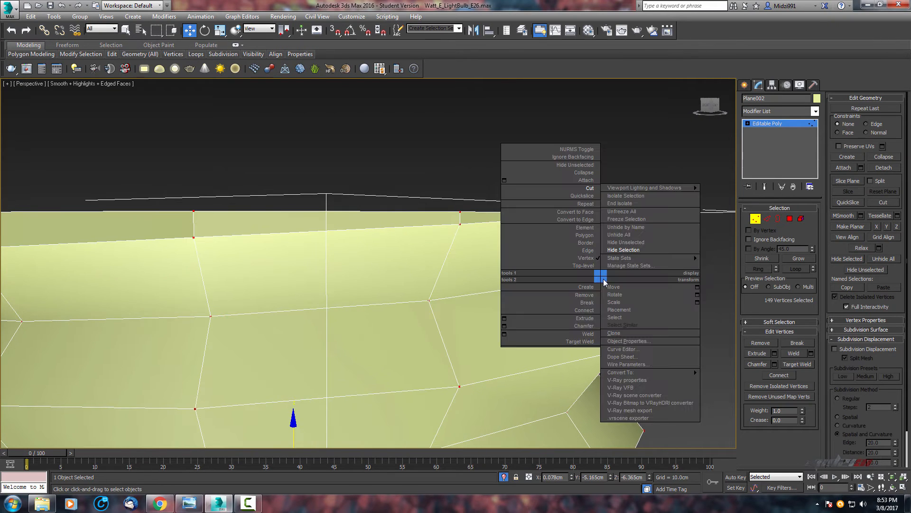
left_click(574, 342)
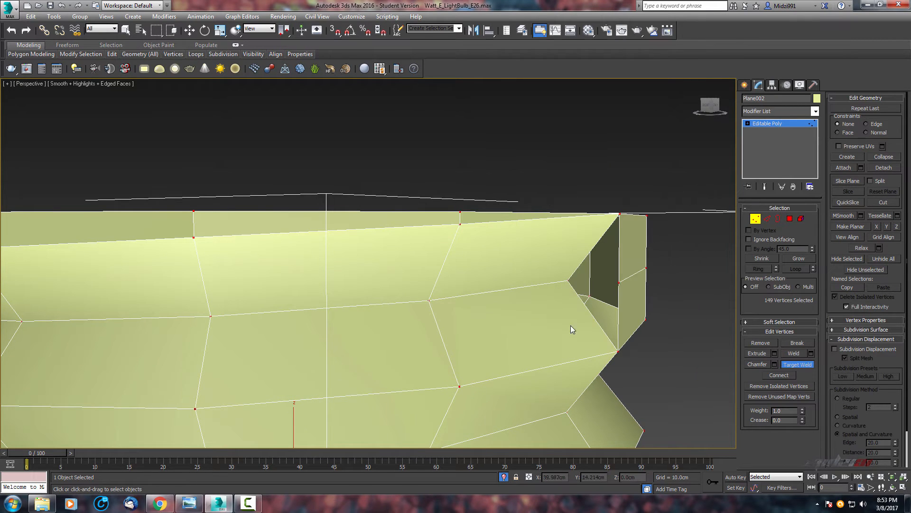
left_click(617, 283)
scroll(622, 289, "down", 5)
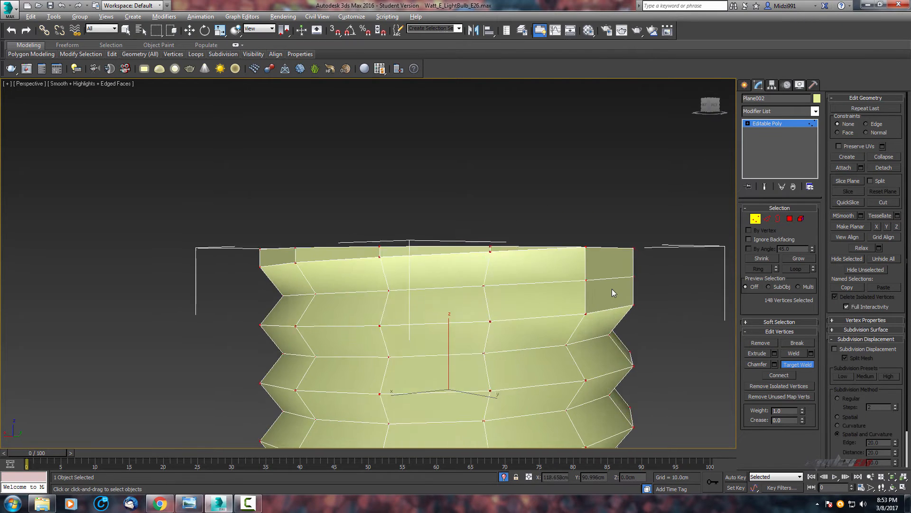
Target Weld the lower collar's gap vertex to its counterpart across the seam.
middle_click_drag(460, 348, 539, 209)
middle_click_drag(454, 323, 459, 273)
scroll(460, 274, "up", 5)
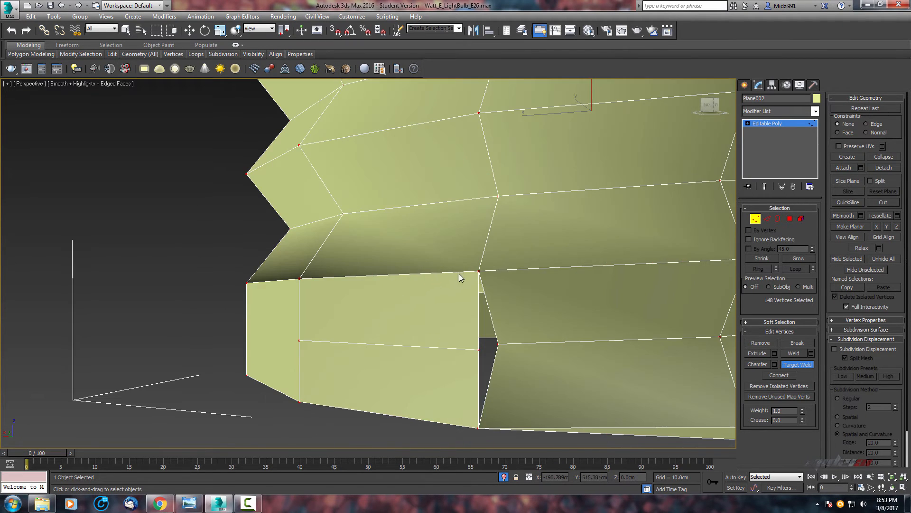
mouse_move(497, 349)
middle_mouse_down("alt")
mouse_move(492, 342)
mouse_move(371, 355)
middle_mouse_up("alt")
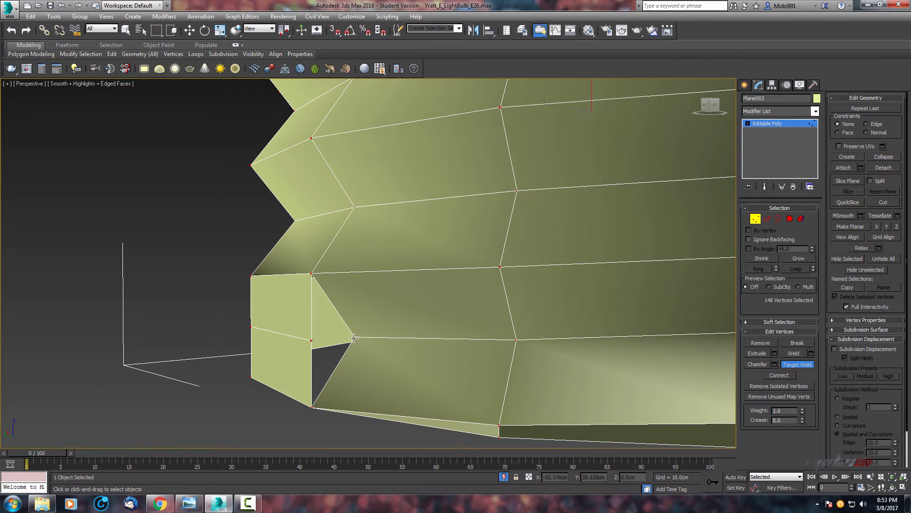
left_click(311, 341)
scroll(318, 344, "down", 5)
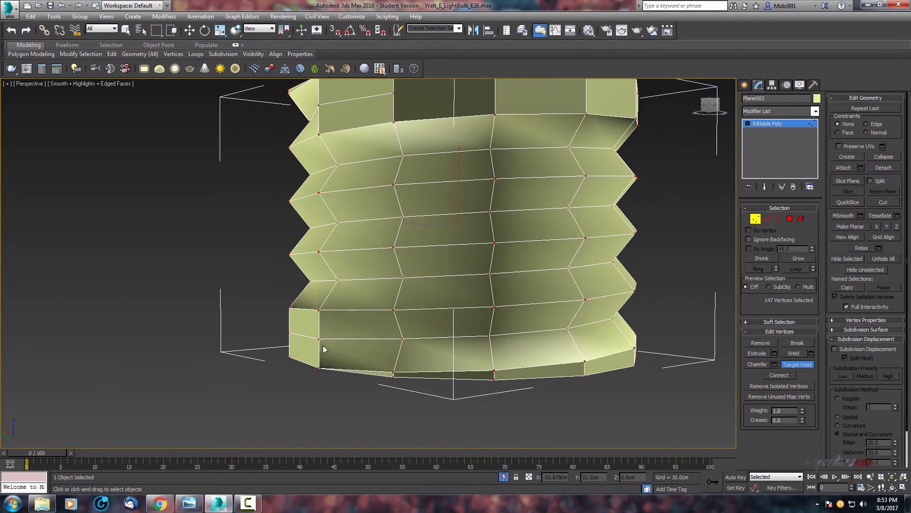
Examine the welded seam around the screw base from several angles.
middle_click_drag(321, 346, 498, 361, "alt")
key("w")
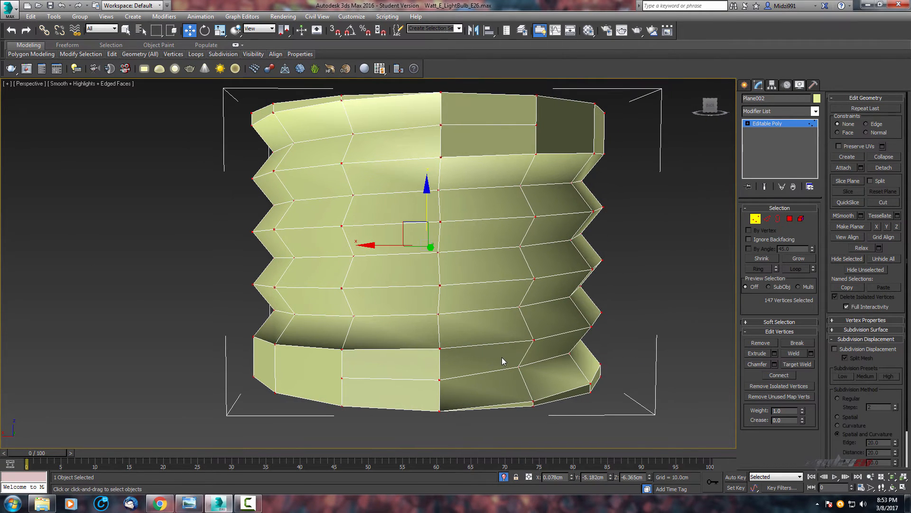
scroll(578, 301, "up", 5)
middle_click_drag(578, 301, 556, 354)
scroll(550, 311, "down", 5)
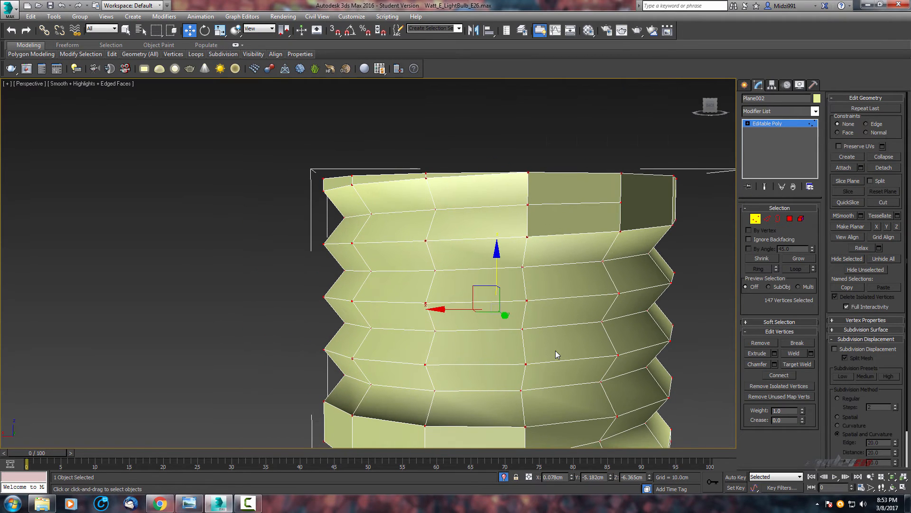
middle_click_drag(465, 226, 428, 184)
scroll(481, 200, "down", 3)
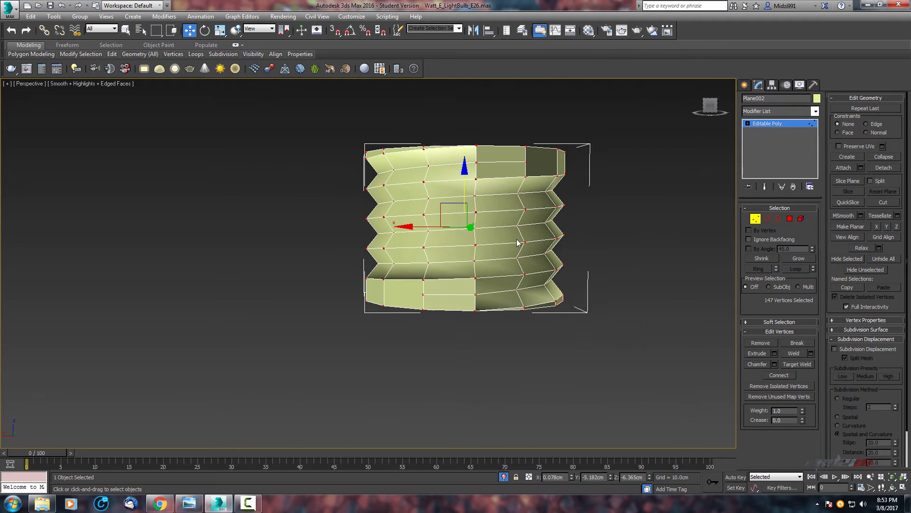
scroll(518, 240, "up", 3)
middle_click_drag(519, 233, 546, 196)
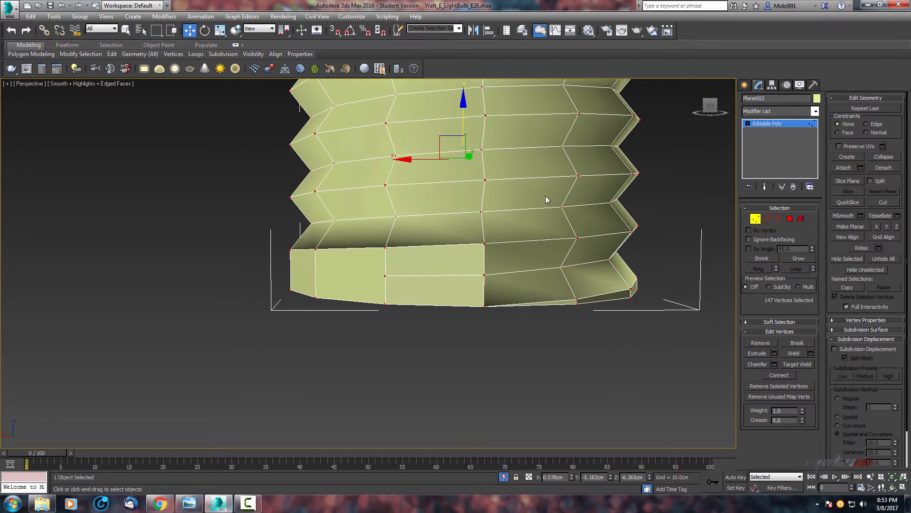
Select the two seam vertices and inspect their position in the top and perspective views.
right_click(490, 279)
left_click(485, 276)
middle_click_drag(509, 179, 517, 323)
left_click(492, 166, "ctrl")
key("alt+w")
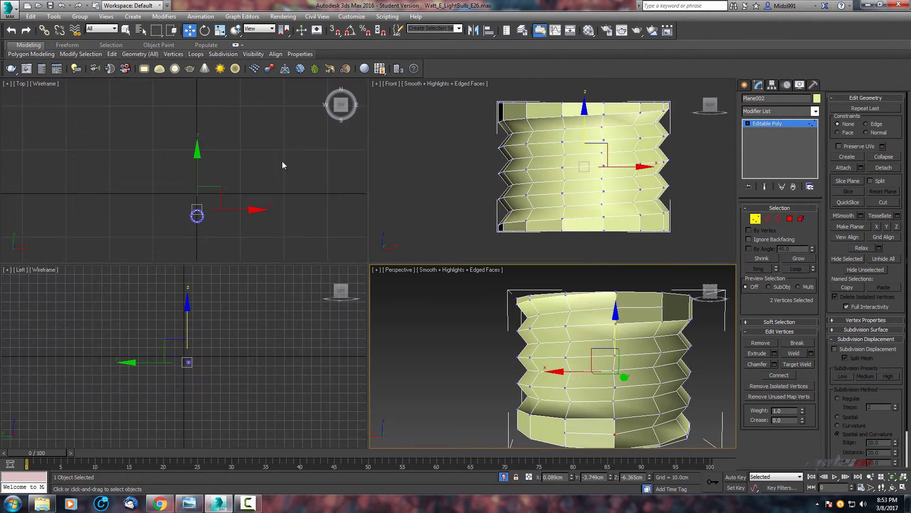
middle_click_drag(282, 161, 222, 181)
scroll(179, 210, "up", 5)
middle_click_drag(188, 209, 278, 179)
key("alt+w")
scroll(387, 256, "up", 1)
middle_click_drag(409, 161, 559, 213)
scroll(460, 238, "up", 3)
scroll(515, 218, "up", 1)
scroll(560, 214, "up", 1)
left_click_drag(402, 160, 384, 216)
scroll(436, 197, "down", 5)
key("alt+w")
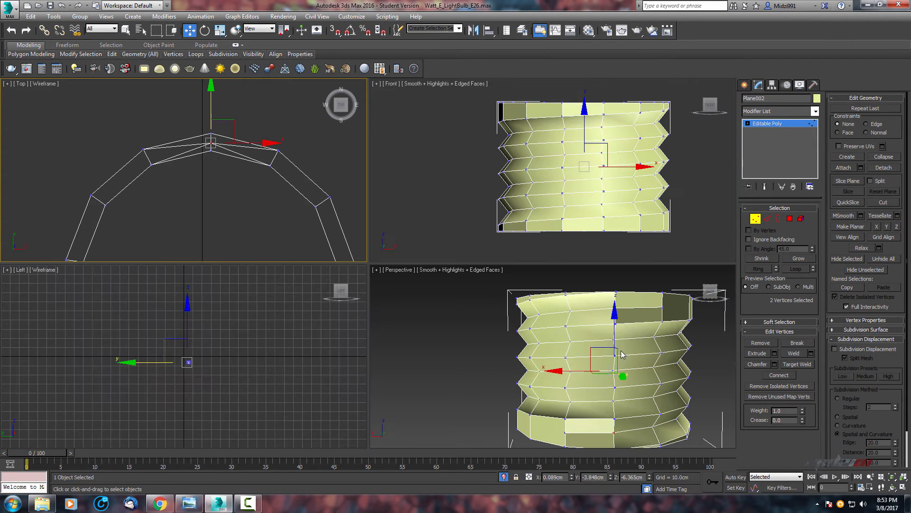
middle_click_drag(623, 355, 516, 317, "alt")
key("alt+w")
mouse_move(516, 317)
middle_mouse_down()
mouse_move(533, 327)
mouse_move(514, 330)
middle_mouse_up()
scroll(526, 334, "down", 3)
scroll(524, 333, "up", 4)
middle_click_drag(525, 333, 575, 327)
mouse_move(442, 297)
middle_mouse_down()
mouse_move(476, 274)
mouse_move(508, 230)
middle_mouse_up()
middle_click_drag(508, 271, 461, 323, "alt")
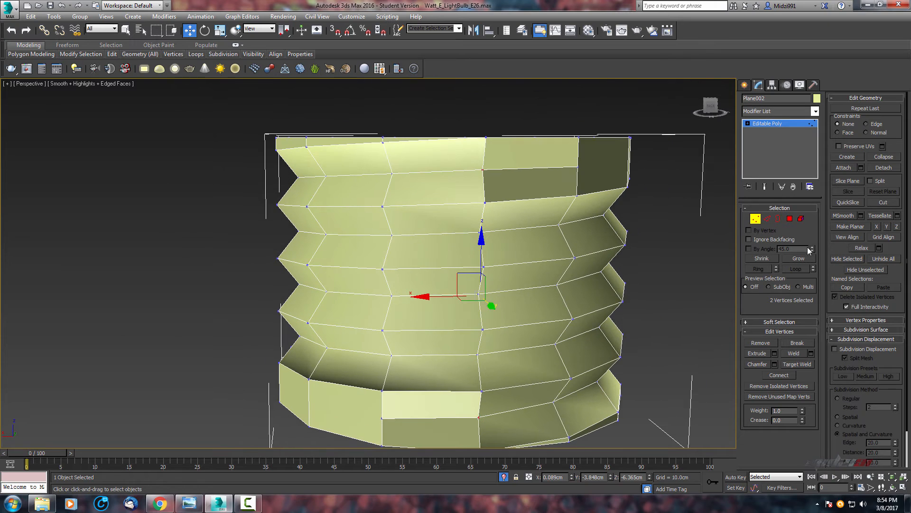
Add a TurboSmooth modifier to the screw base with 2 iterations.
left_click(779, 109)
key("t")
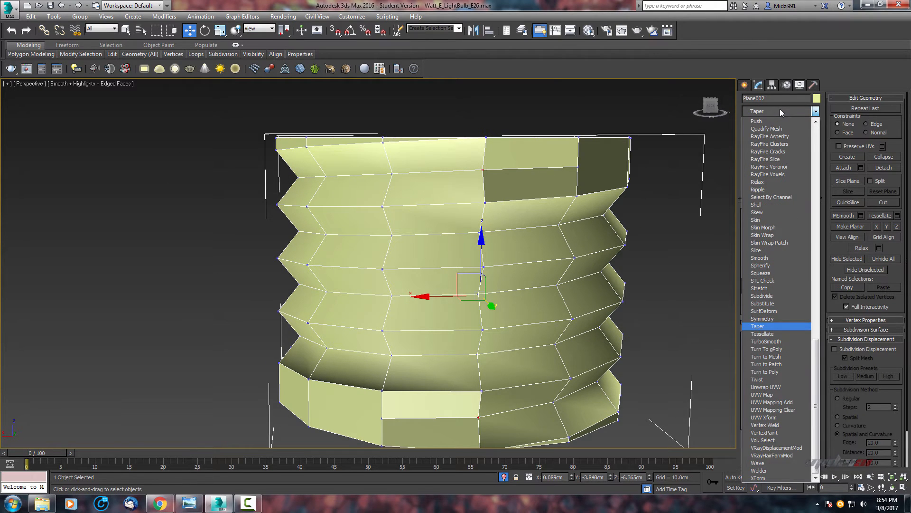
left_click(780, 342)
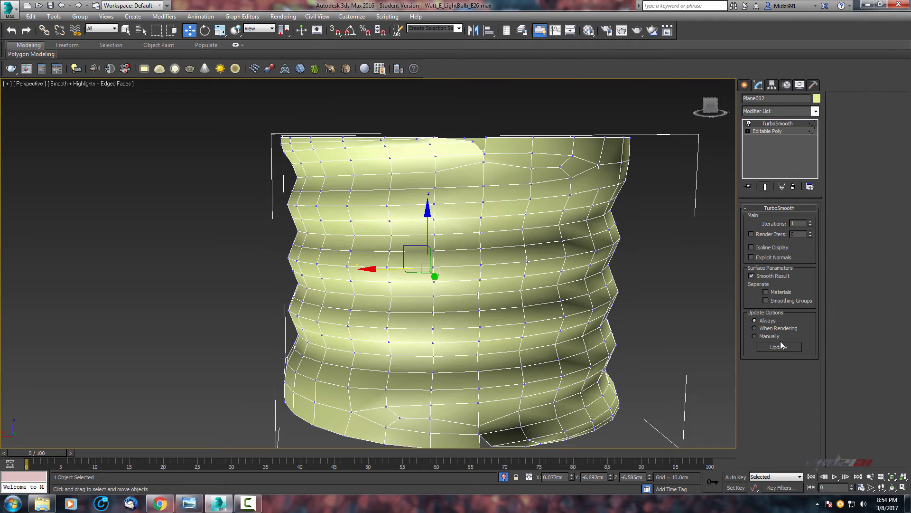
middle_click_drag(602, 294, 702, 268, "alt")
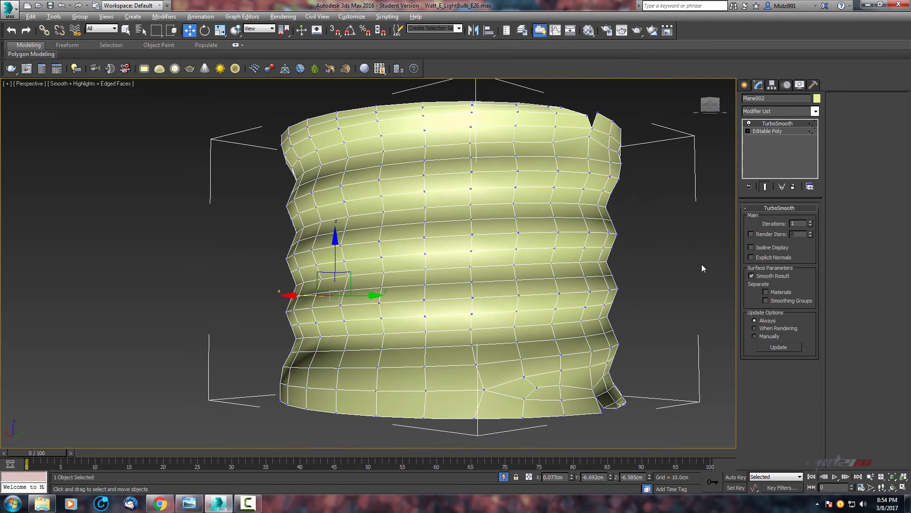
left_click(812, 221)
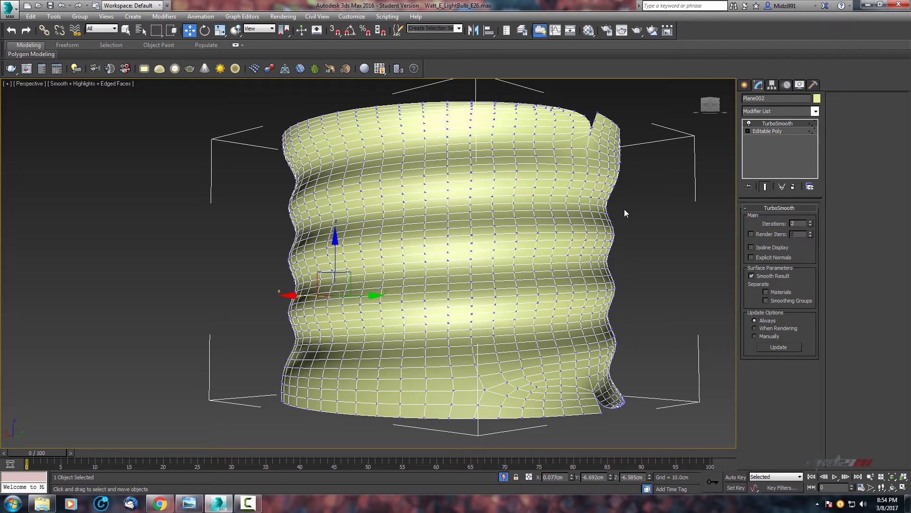
Compare the Editable Poly cage with the TurboSmooth result around the seam.
left_click(764, 132)
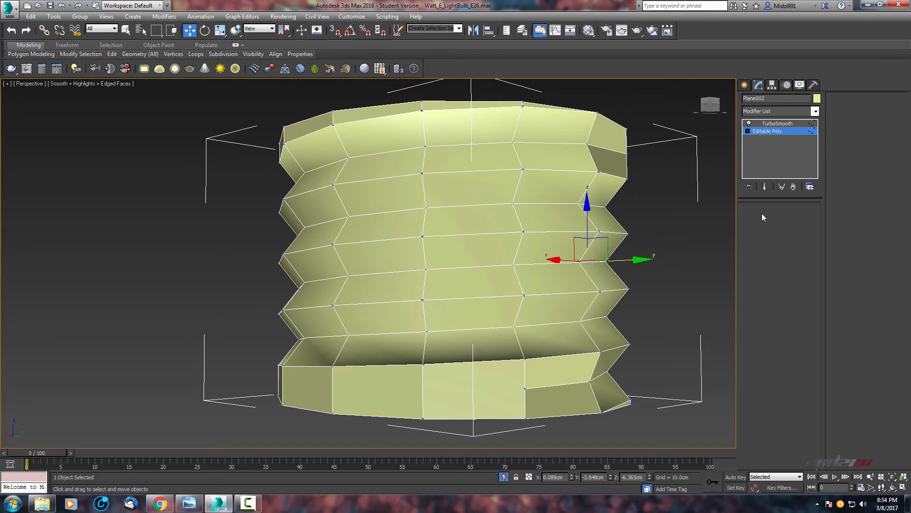
left_click(778, 124)
middle_click_drag(543, 265, 628, 210, "alt")
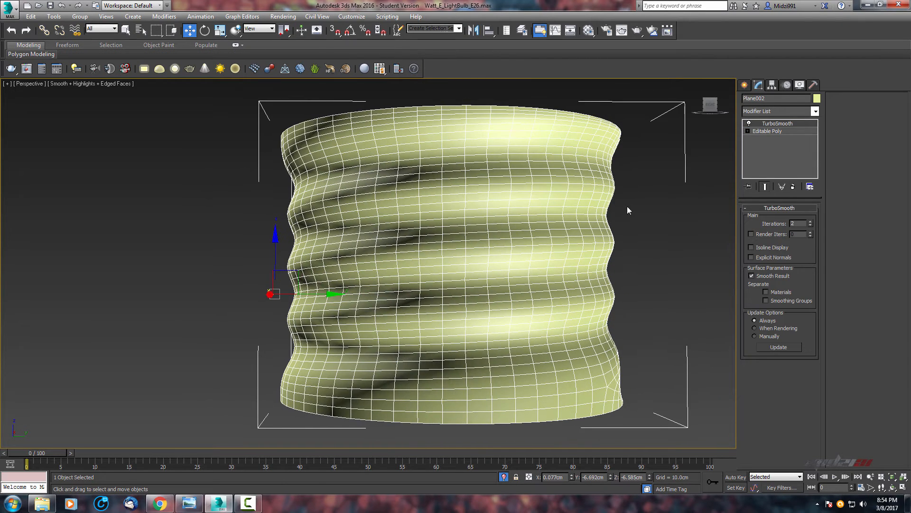
middle_click_drag(451, 238, 423, 295, "alt")
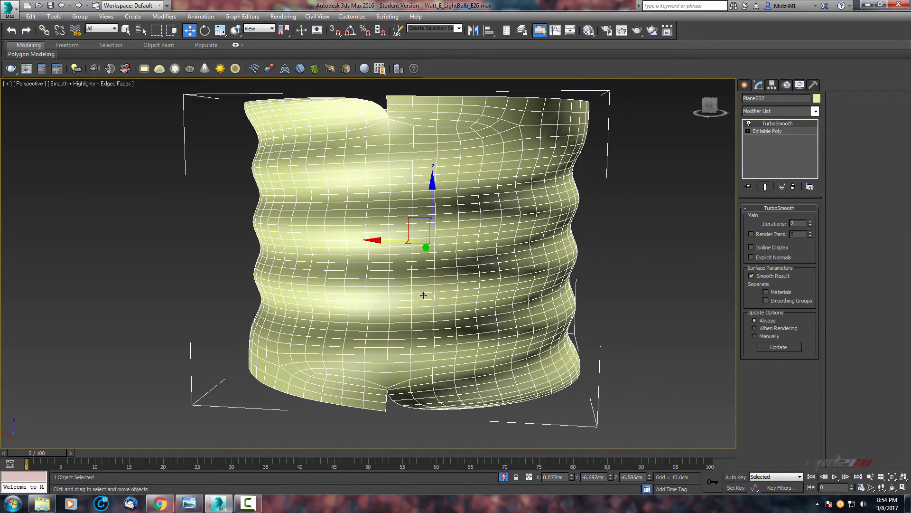
Try moving a vertex at the upper collar's seam, then undo the move.
left_click(760, 134)
middle_click_drag(388, 211, 389, 270)
scroll(404, 247, "up", 5)
scroll(396, 236, "down", 1)
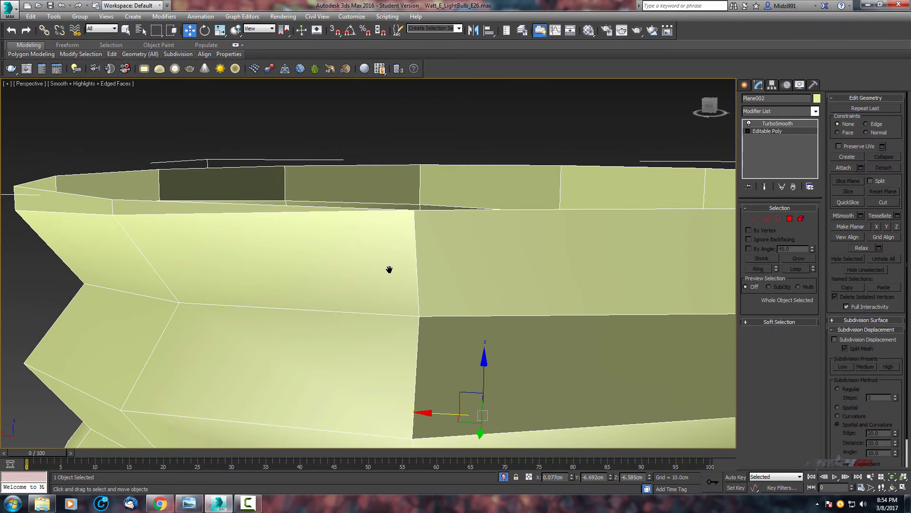
scroll(390, 269, "down", 6)
left_click(755, 219)
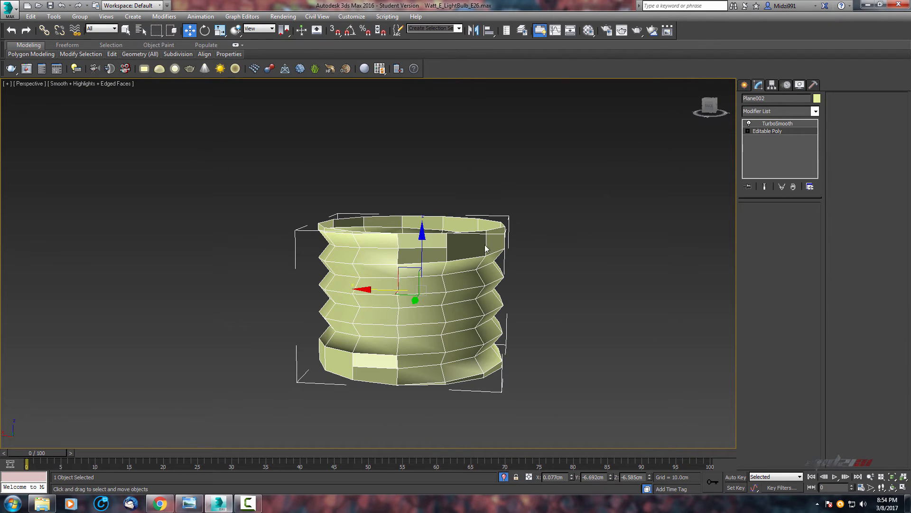
scroll(400, 258, "up", 7)
middle_click_drag(407, 266, 410, 287)
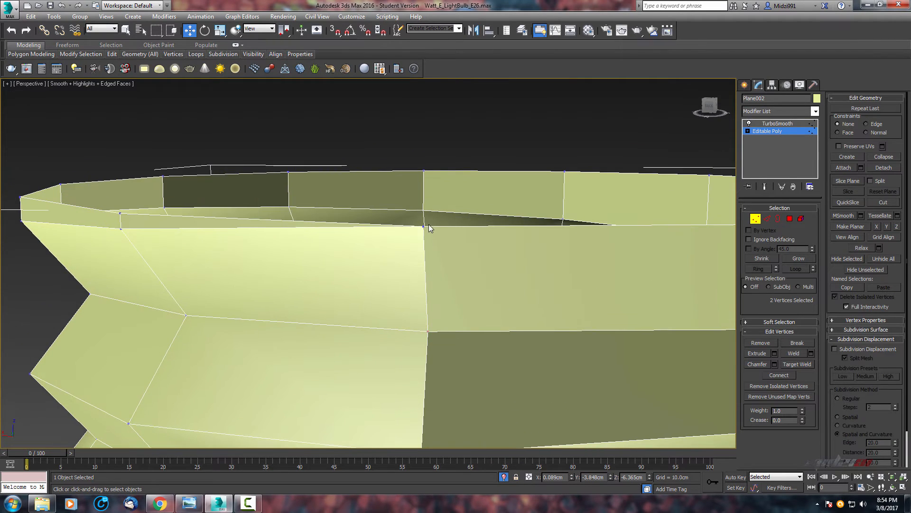
left_click(422, 224)
middle_click_drag(478, 252, 327, 274, "alt")
left_click_drag(442, 209, 378, 212)
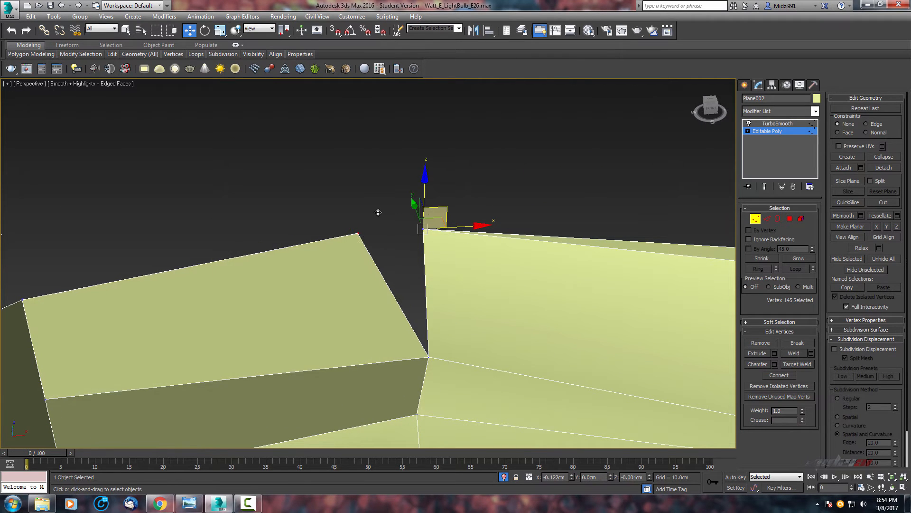
key("ctrl+z")
Select all vertices and weld them with the 0.01 cm threshold.
scroll(359, 268, "down", 7)
left_click_drag(643, 166, 156, 394)
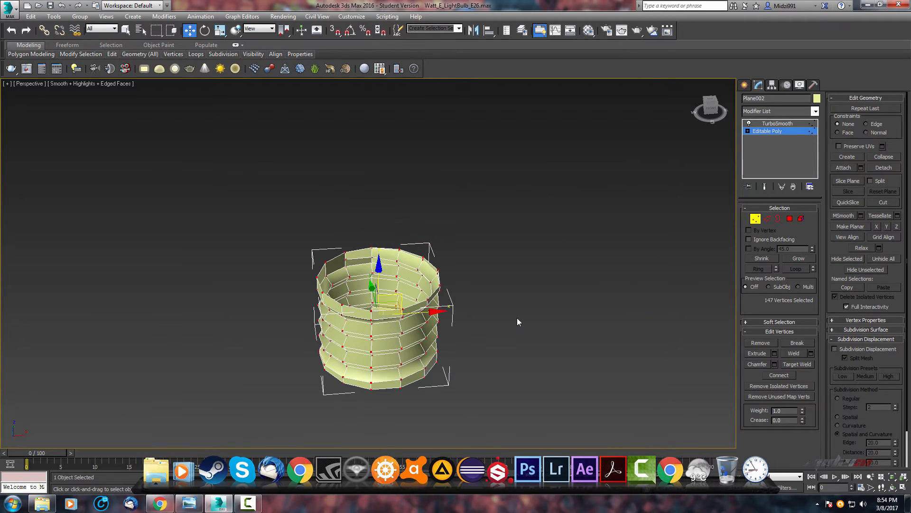
left_click(810, 353)
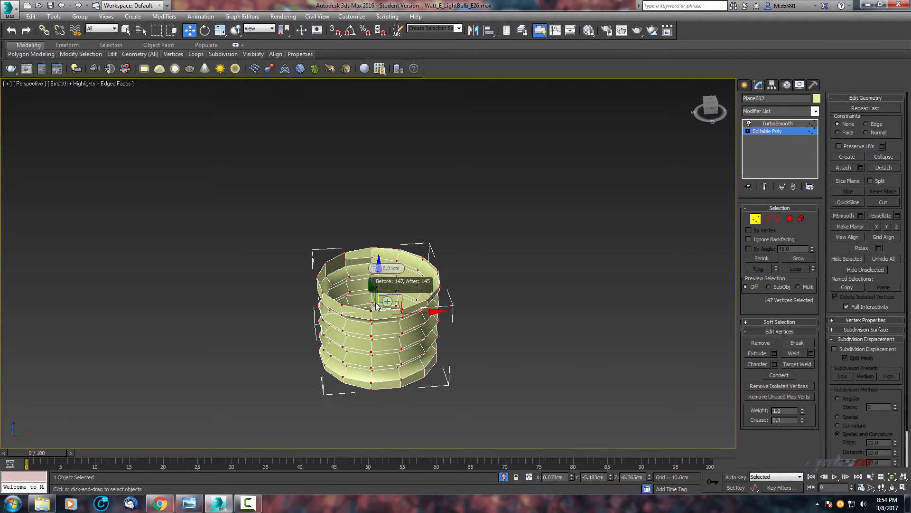
left_click(373, 302)
Inspect the smoothed screw base in shaded, edged-faces and wireframe displays.
scroll(437, 269, "up", 4)
scroll(436, 269, "down", 4)
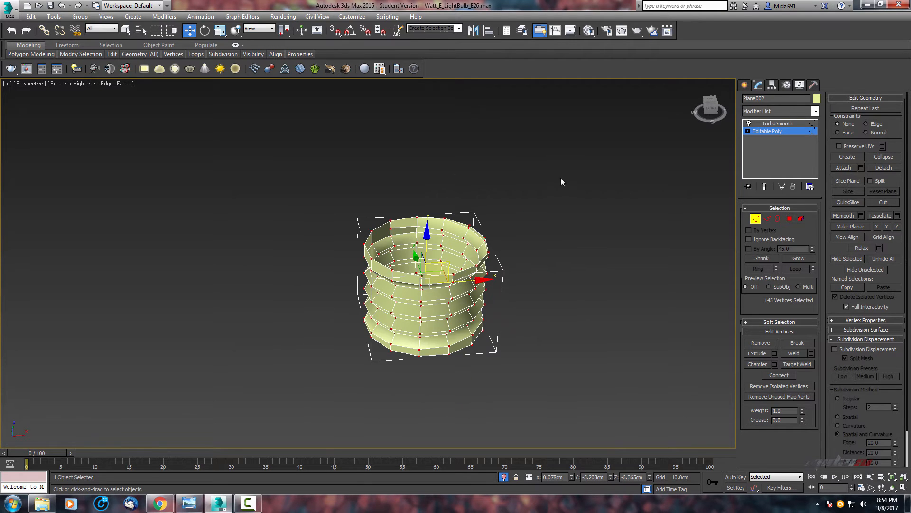
middle_click_drag(291, 312, 388, 284, "alt")
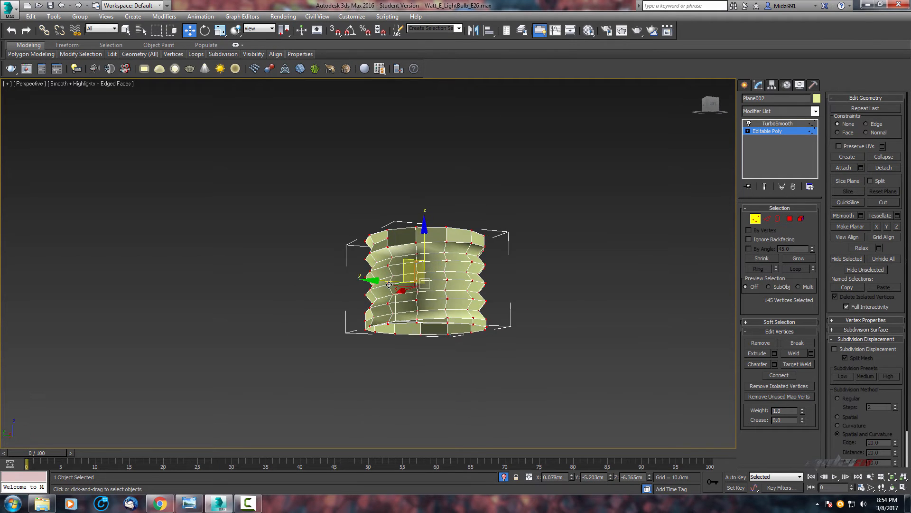
left_click(785, 123)
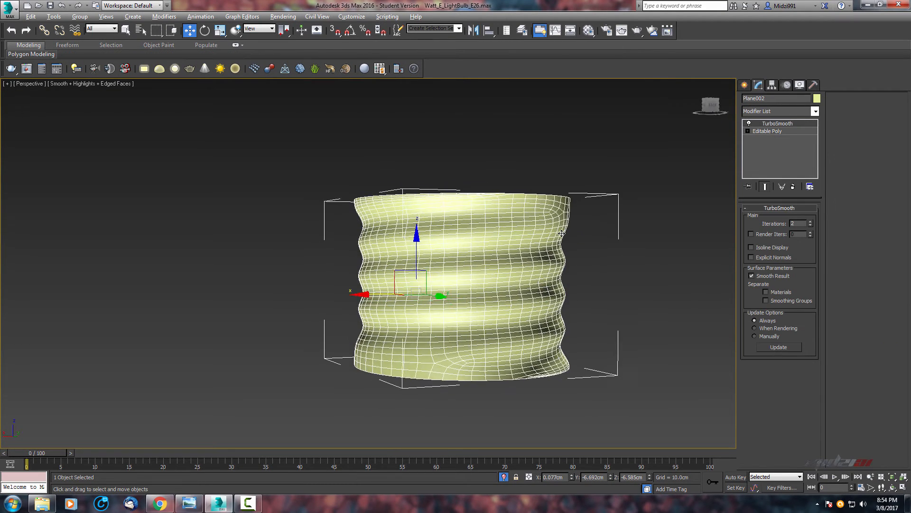
middle_click_drag(562, 234, 576, 255, "alt")
key("F4")
scroll(540, 211, "down", 4)
scroll(576, 255, "up", 4)
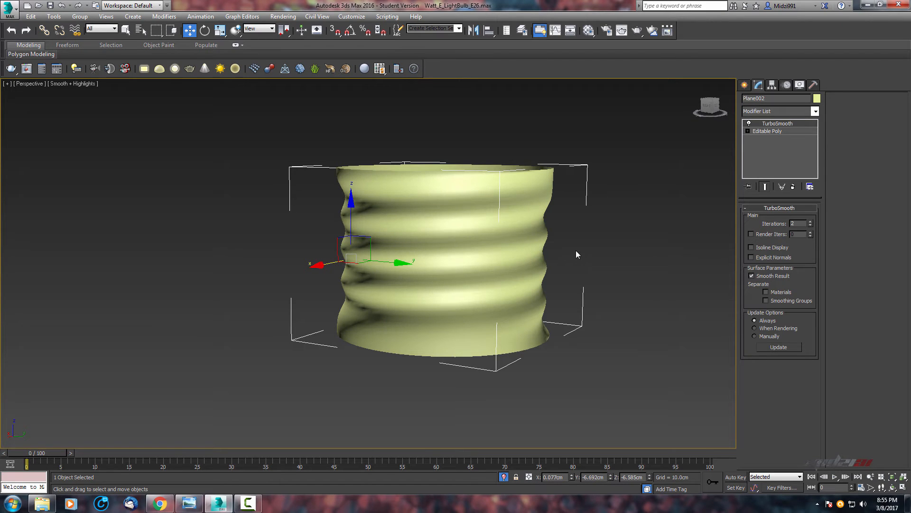
left_click(771, 131)
scroll(501, 235, "up", 5)
key("F3")
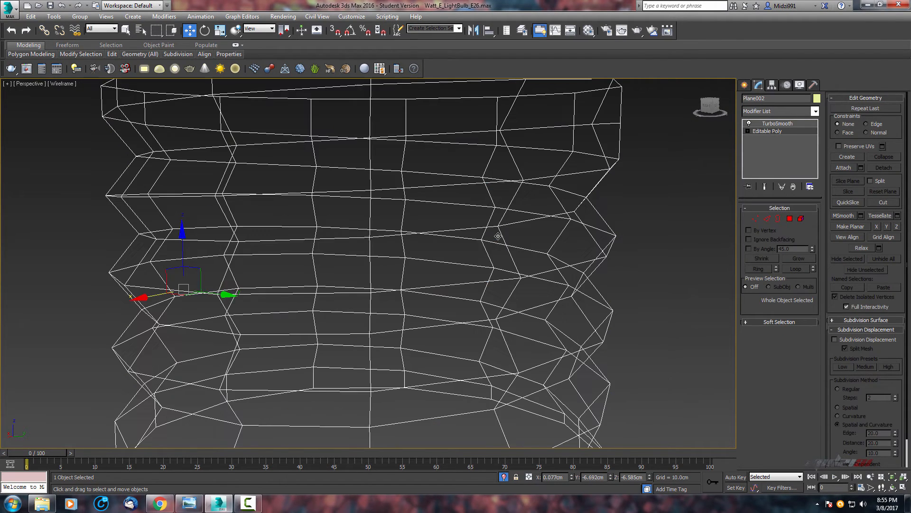
key("F3")
key("F4")
scroll(498, 234, "down", 5)
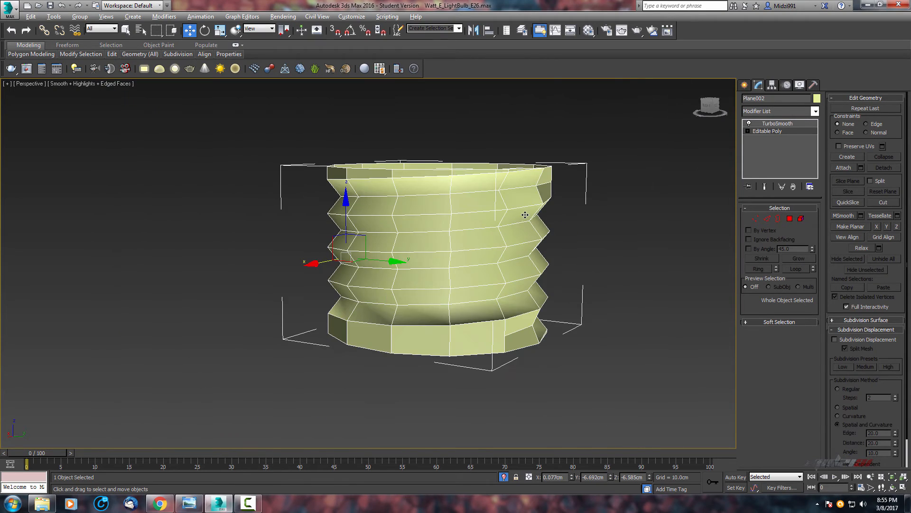
mouse_move(525, 214)
middle_mouse_down("alt")
mouse_move(488, 224)
mouse_move(486, 246)
mouse_move(499, 236)
middle_mouse_up("alt")
scroll(501, 224, "up", 5)
middle_click_drag(419, 205, 438, 208)
scroll(439, 208, "down", 5)
scroll(451, 254, "up", 4)
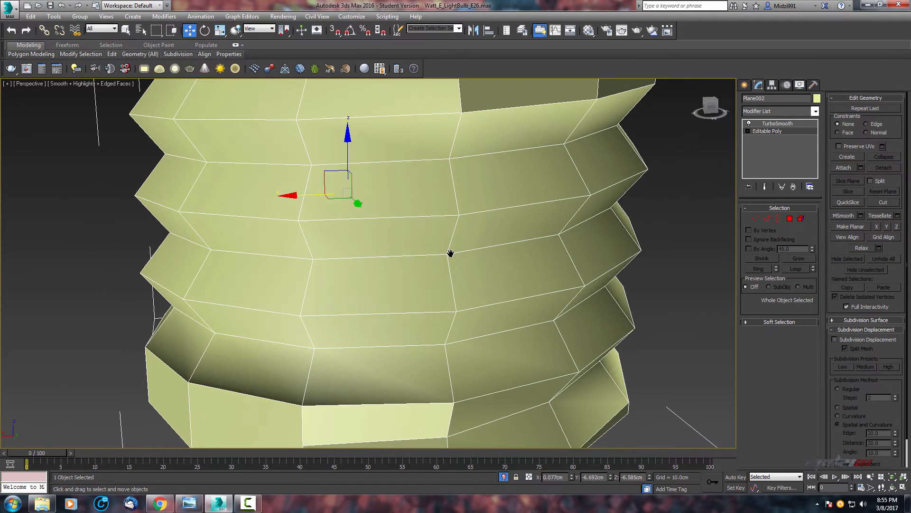
middle_click_drag(452, 254, 454, 304)
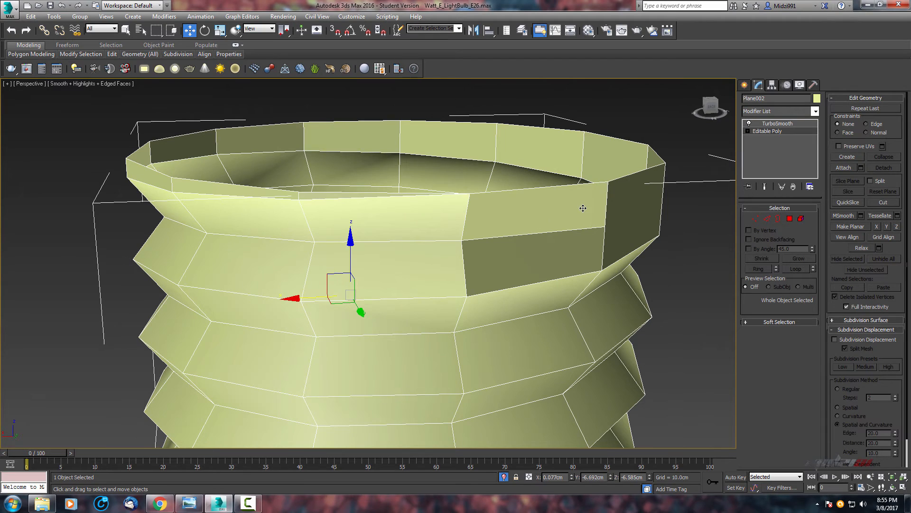
Select the edge loops along the screw base's thread ridges in Edge mode.
mouse_move(583, 208)
middle_mouse_down()
mouse_move(605, 197)
mouse_move(567, 209)
middle_mouse_up()
middle_click_drag(514, 226, 524, 206)
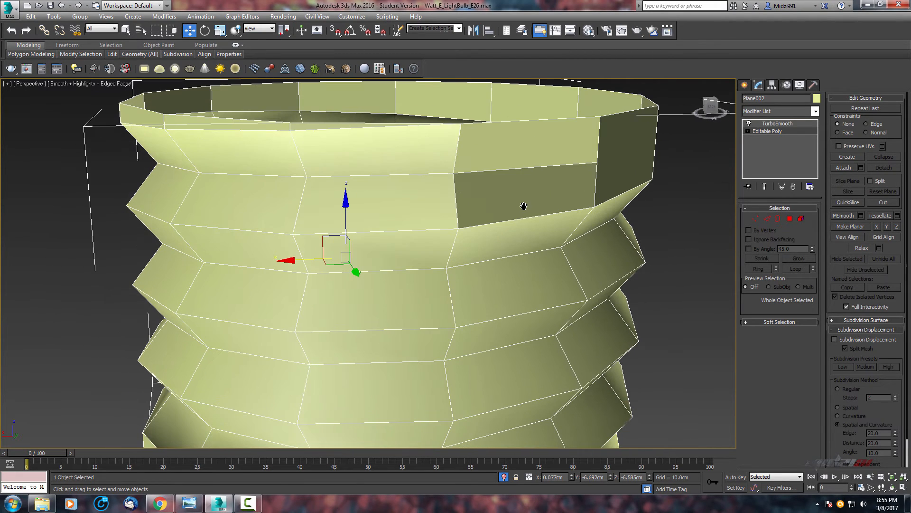
left_click(764, 220)
double_click(395, 231)
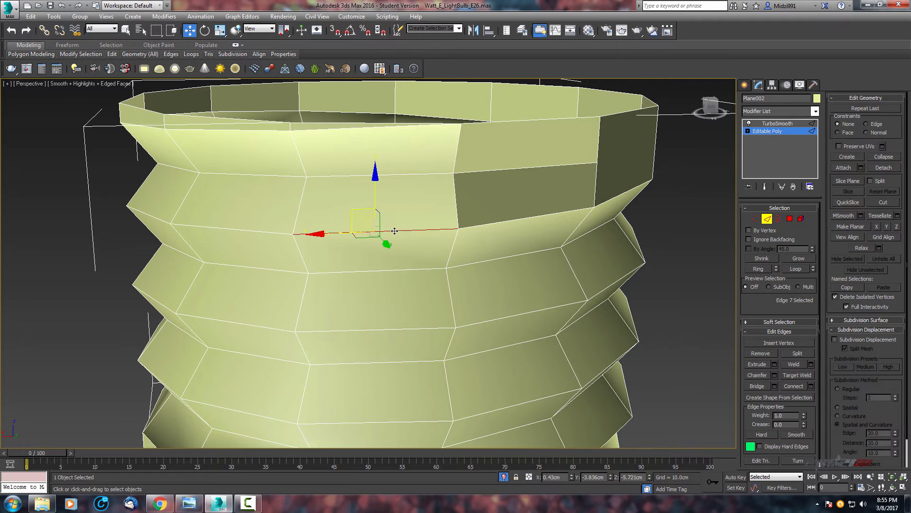
middle_click_drag(504, 233, 506, 236)
scroll(508, 228, "down", 4)
scroll(504, 229, "up", 5)
left_click_drag(477, 179, 412, 200, "alt")
middle_click_drag(504, 184, 471, 158)
left_click_drag(410, 104, 600, 155, "alt")
middle_click_drag(265, 164, 482, 174)
left_click_drag(425, 165, 425, 165, "alt")
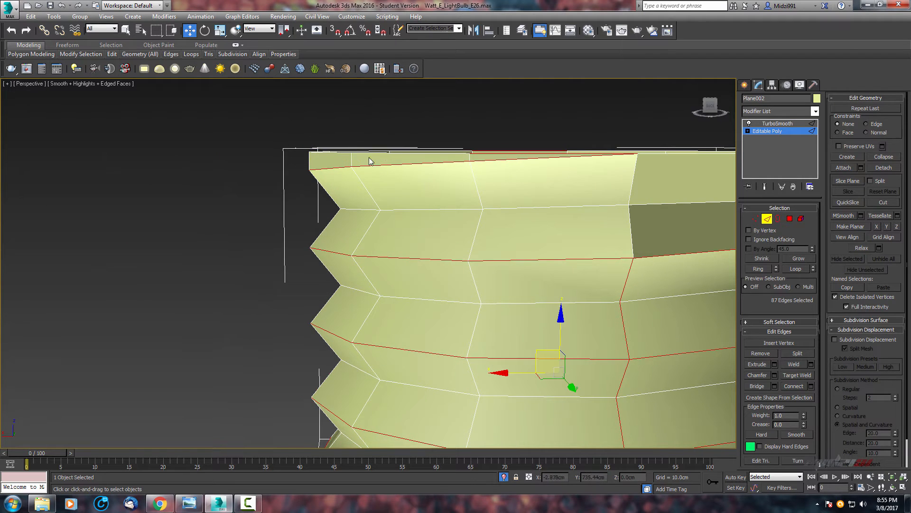
Deselect the extra edges around the base's lower rim from the thread loop selection.
middle_click_drag(369, 157, 454, 124, "alt")
left_click(498, 179, "alt")
middle_click_drag(498, 179, 444, 177)
left_click_drag(592, 187, 594, 188, "alt")
scroll(604, 190, "up", 3)
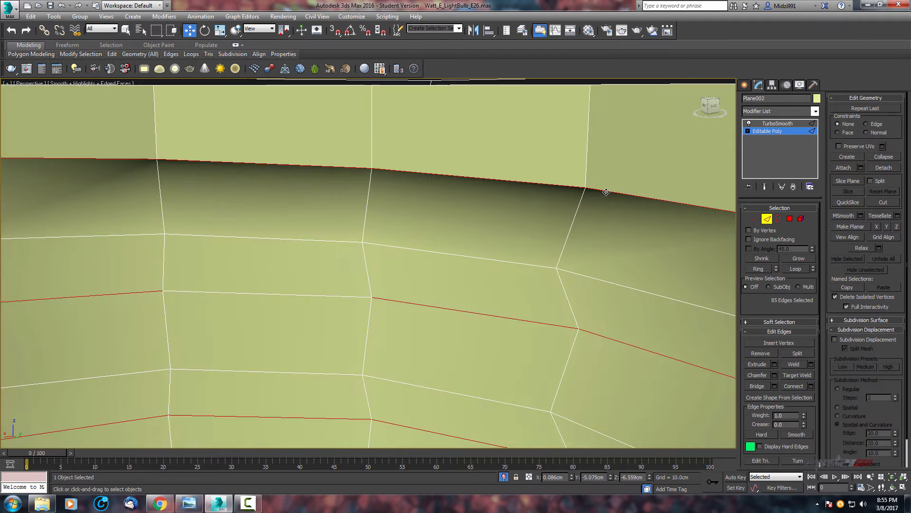
scroll(605, 191, "down", 3)
middle_click_drag(605, 203, 466, 240)
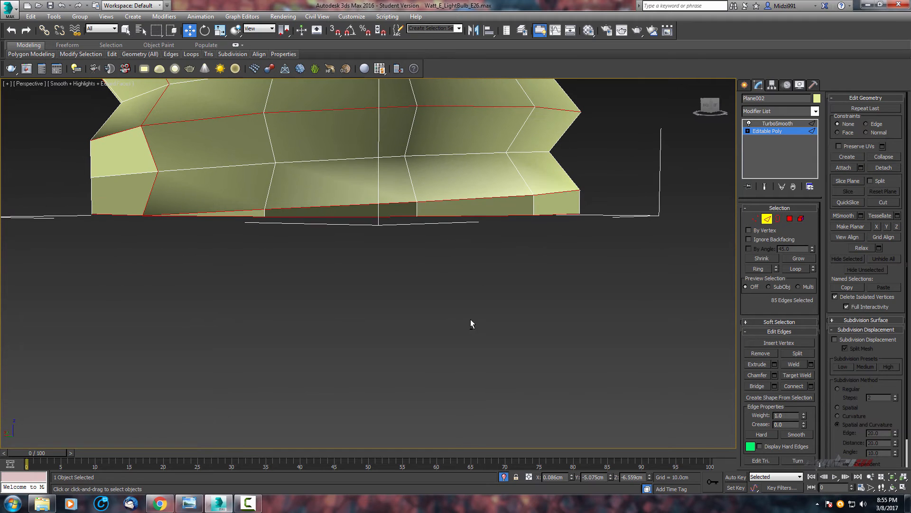
left_click_drag(424, 306, 611, 219, "alt")
left_click_drag(330, 218, 331, 218, "alt")
middle_click_drag(331, 218, 363, 237, "alt")
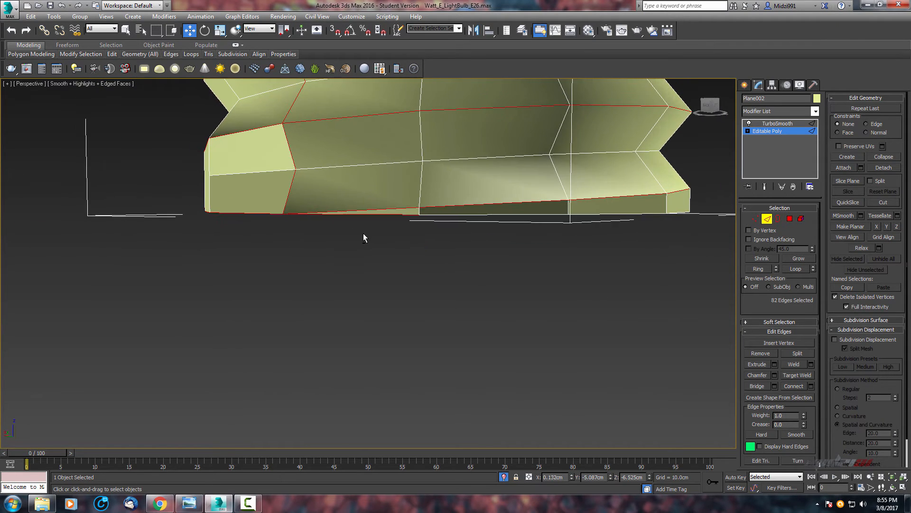
left_click_drag(383, 230, 412, 213, "alt")
middle_click_drag(432, 224, 461, 229, "alt")
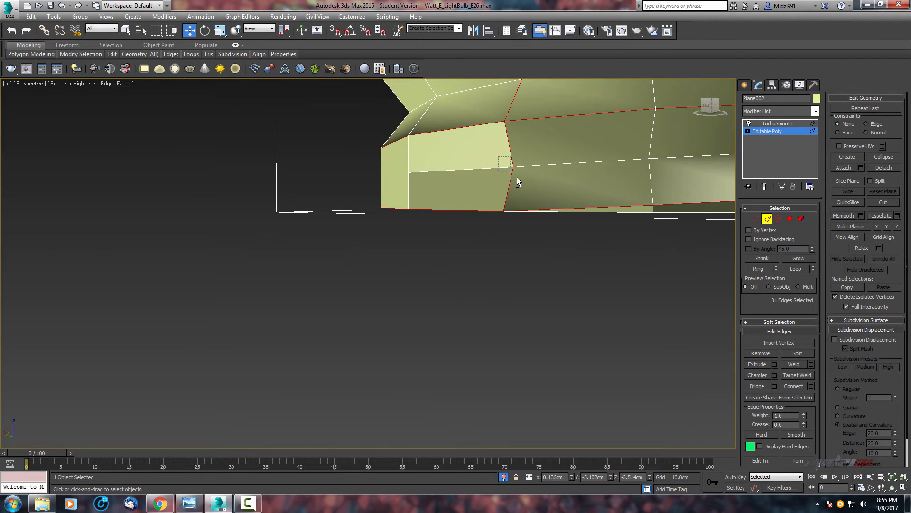
left_click_drag(465, 222, 439, 213, "alt")
middle_click_drag(485, 252, 470, 244, "alt")
left_click_drag(479, 250, 516, 217, "alt")
middle_click_drag(530, 210, 688, 260, "alt")
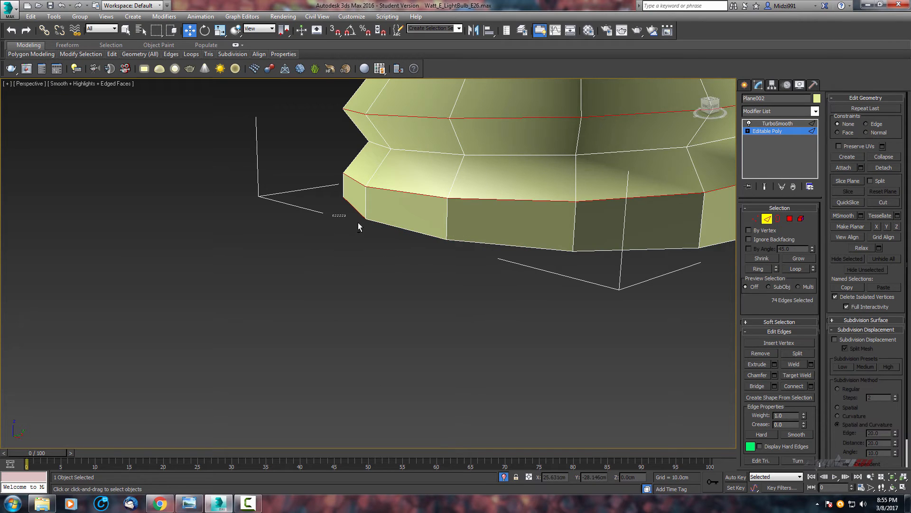
middle_click_drag(360, 229, 517, 305, "alt")
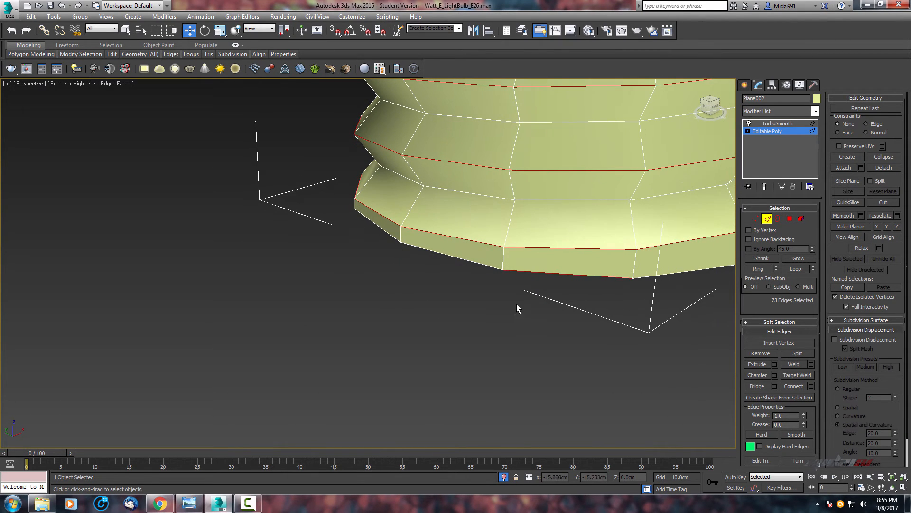
middle_click_drag(556, 267, 453, 271)
left_click(500, 279, "alt")
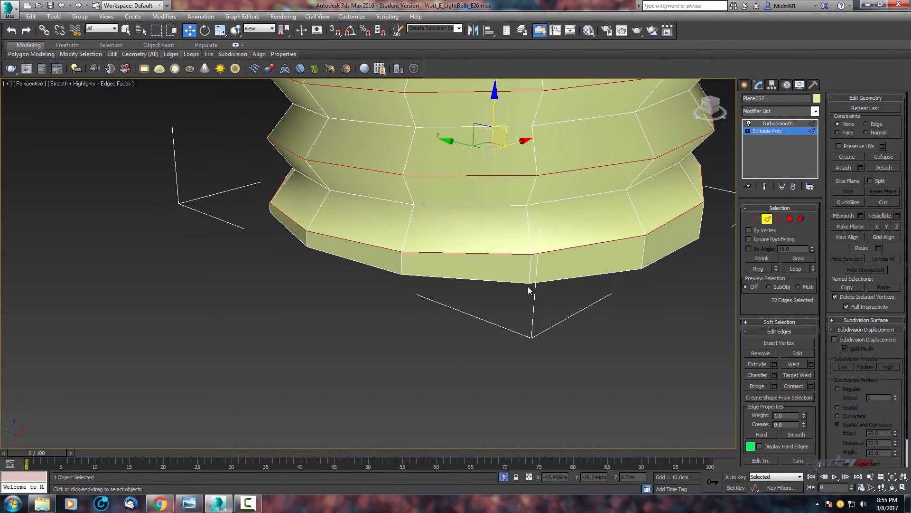
middle_click_drag(529, 288, 497, 276)
Deselect the remaining stray edges so only the thread ridge loops stay selected.
scroll(504, 269, "down", 3)
middle_click_drag(521, 236, 255, 237, "alt")
key("F3")
scroll(484, 230, "down", 3)
scroll(379, 268, "up", 4)
middle_click_drag(378, 268, 392, 288, "alt")
left_click_drag(418, 348, 364, 302, "alt")
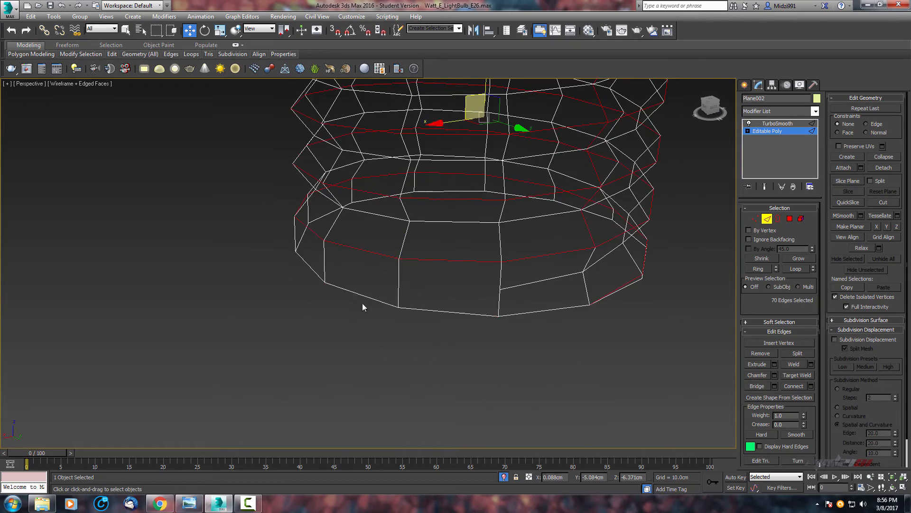
middle_click_drag(406, 306, 370, 309, "alt")
middle_click_drag(513, 253, 354, 301, "alt")
scroll(525, 393, "down", 3)
scroll(505, 284, "up", 4)
middle_click_drag(504, 284, 497, 270, "alt")
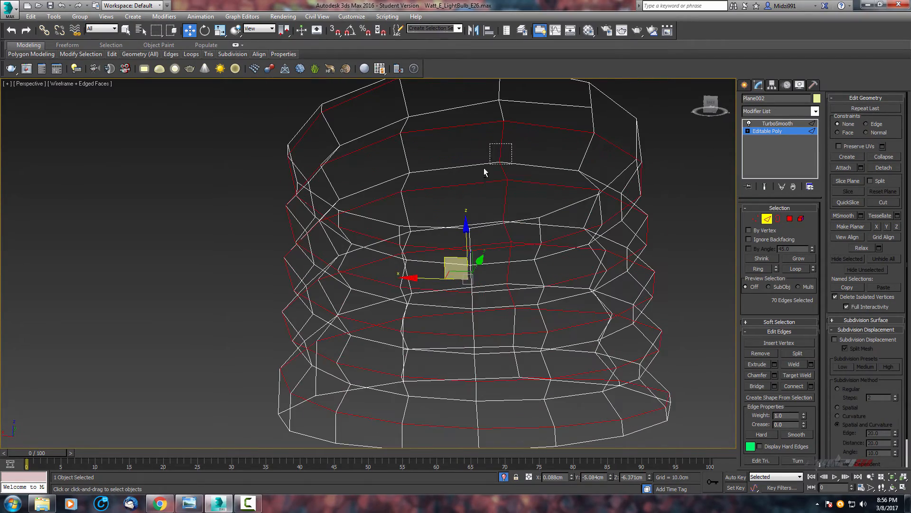
left_click_drag(484, 169, 483, 170, "alt")
middle_click_drag(531, 196, 531, 159)
left_click_drag(528, 157, 491, 185, "alt")
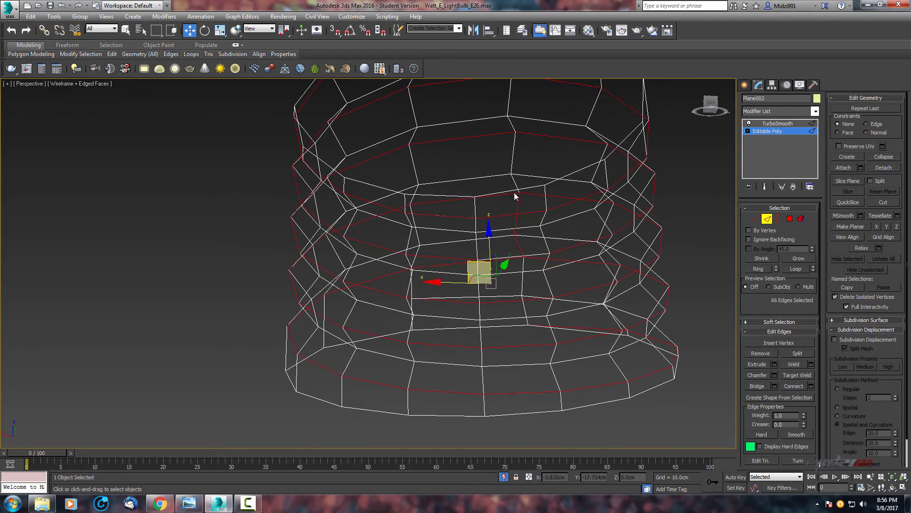
middle_click_drag(516, 196, 518, 177, "alt")
left_click_drag(491, 194, 492, 195, "alt")
middle_click_drag(492, 195, 485, 230, "alt")
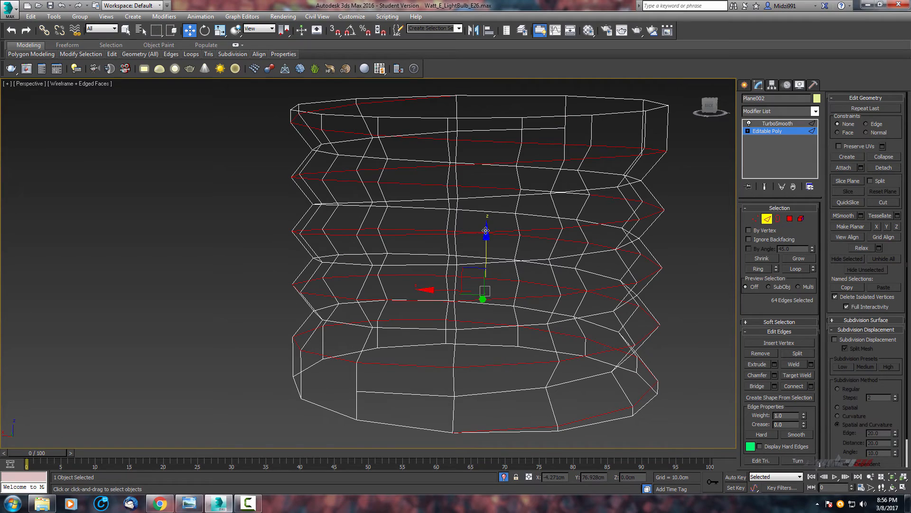
Chamfer the selected thread edge loops by 0.03 cm with 1 segment.
key("F3")
scroll(486, 227, "up", 5)
scroll(486, 226, "down", 5)
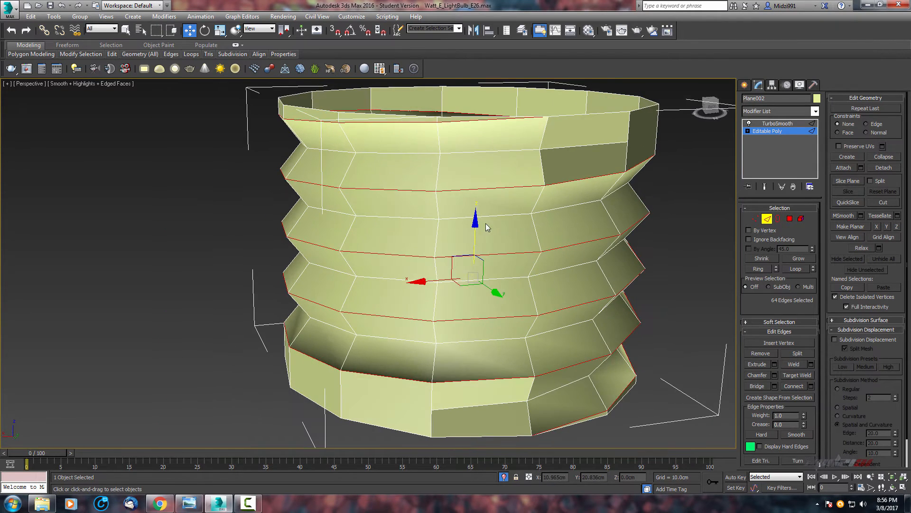
middle_click_drag(486, 228, 525, 224, "alt")
scroll(506, 243, "up", 5)
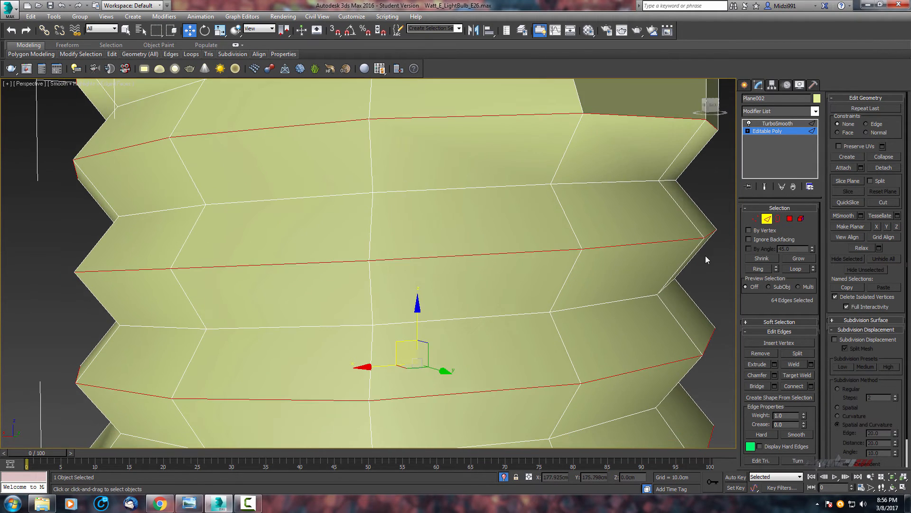
left_click(775, 376)
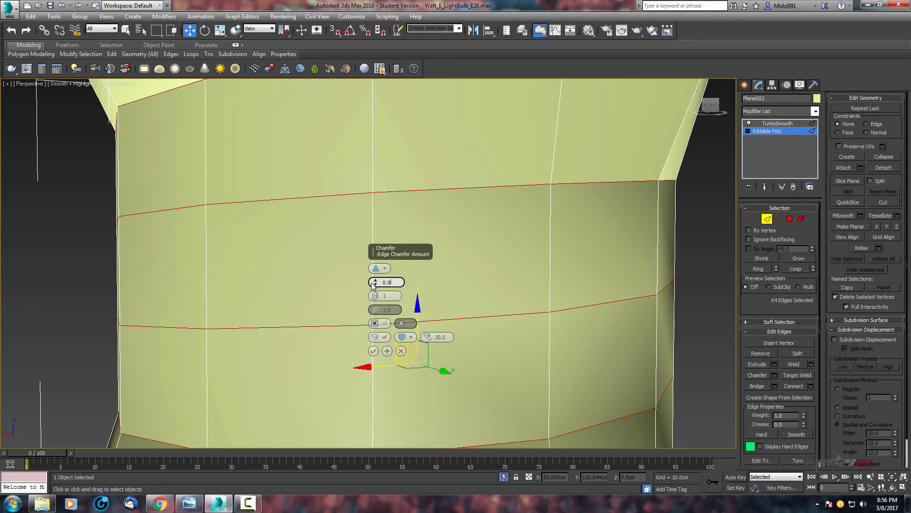
key("Return")
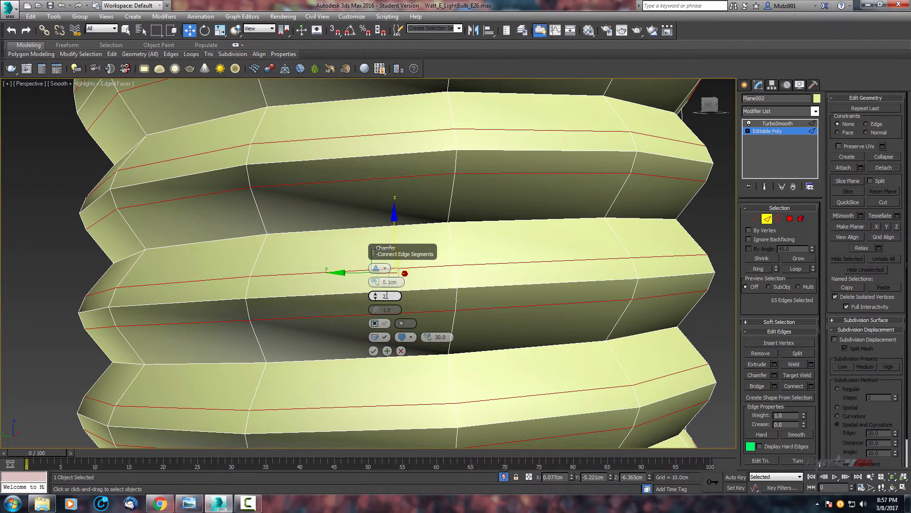
left_click(375, 298)
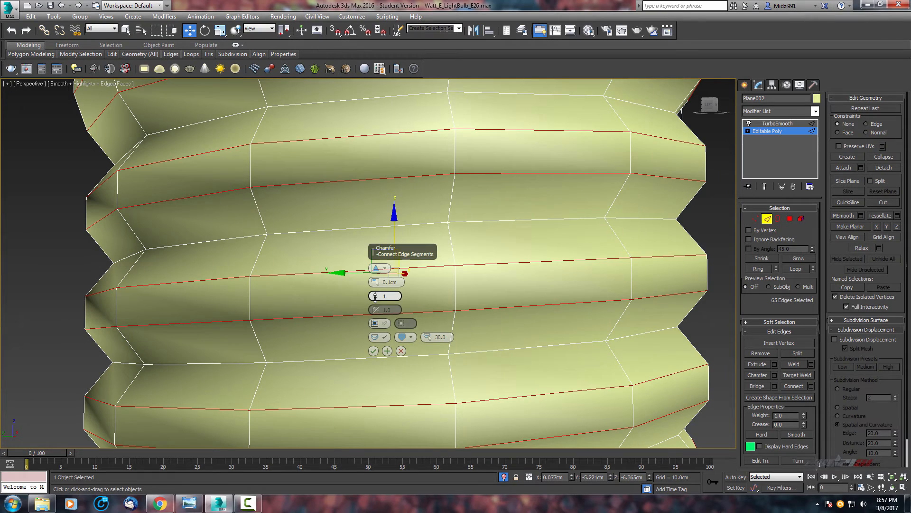
left_click(401, 283)
type("0.02")
key("Return")
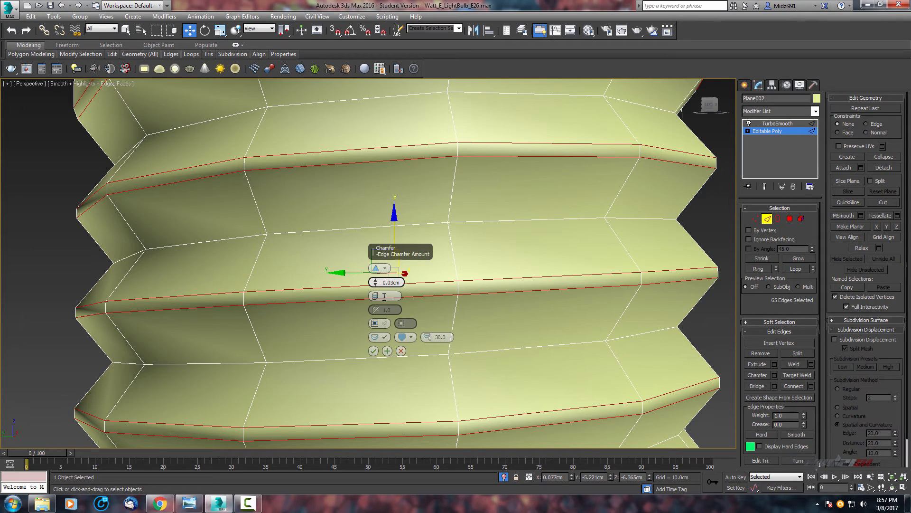
left_click(373, 352)
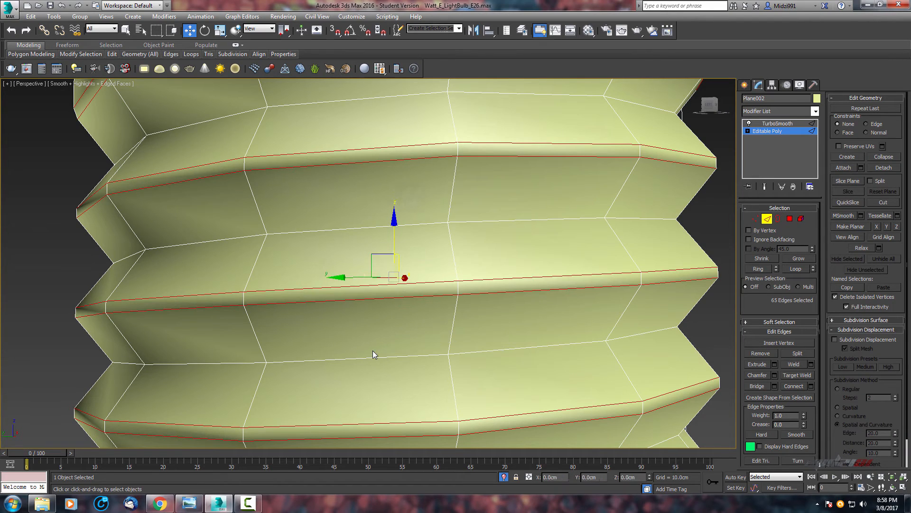
Inspect the chamfered thread edges around the screw base's lower rim.
middle_click_drag(372, 351, 380, 230)
scroll(375, 266, "down", 4)
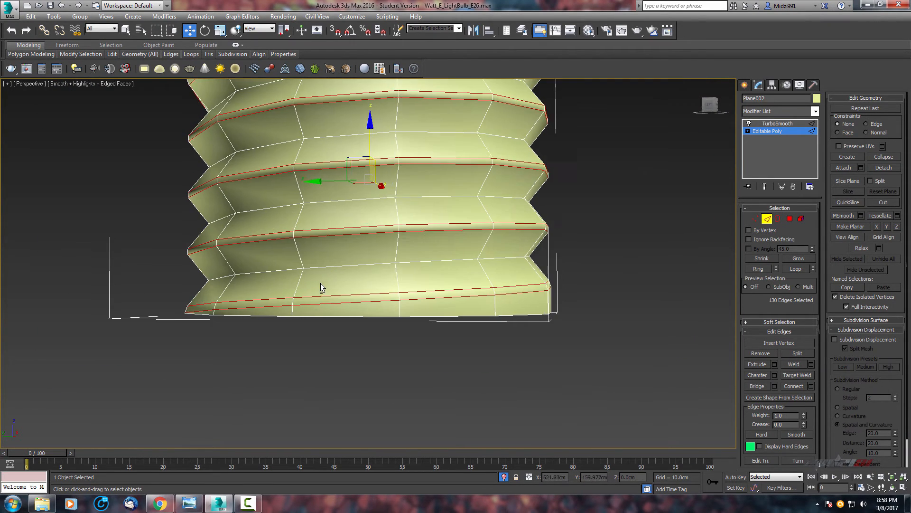
middle_click_drag(320, 283, 407, 286, "alt")
scroll(340, 328, "up", 8)
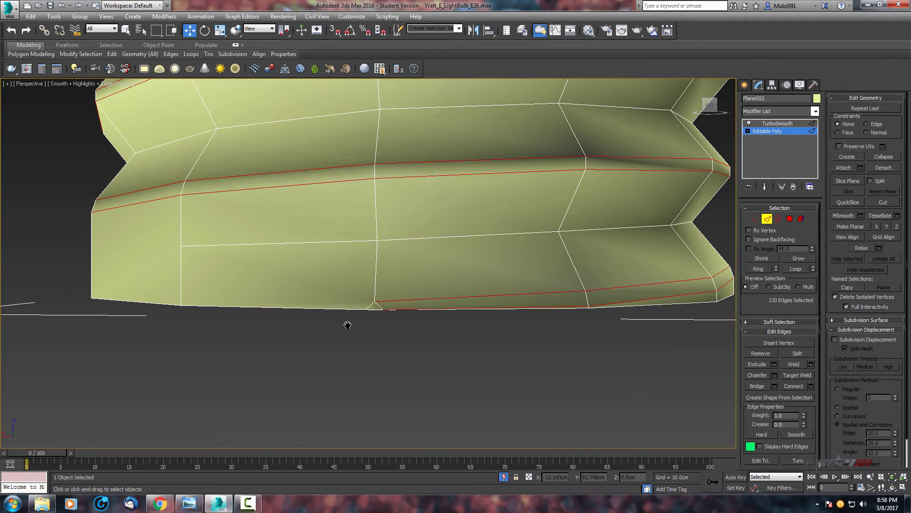
middle_click_drag(347, 325, 349, 329)
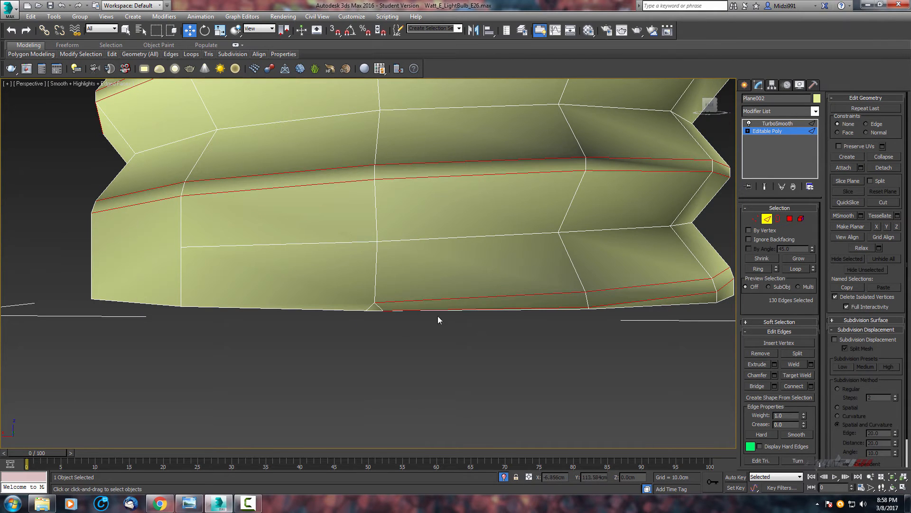
middle_click_drag(553, 248, 535, 370)
scroll(447, 230, "down", 3)
middle_click_drag(447, 230, 532, 341)
scroll(445, 324, "up", 3)
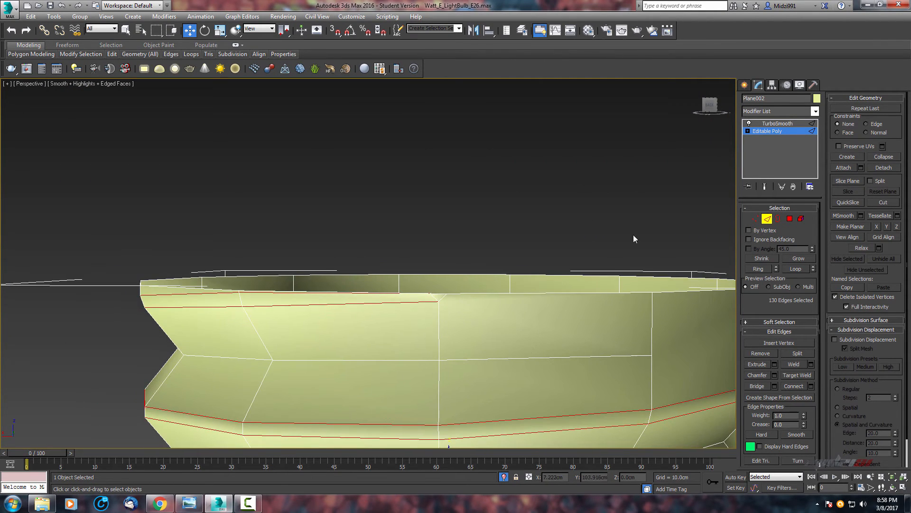
Collapse the two unjoined vertices at the seam of the base's top rim.
left_click(755, 218)
left_click(429, 293)
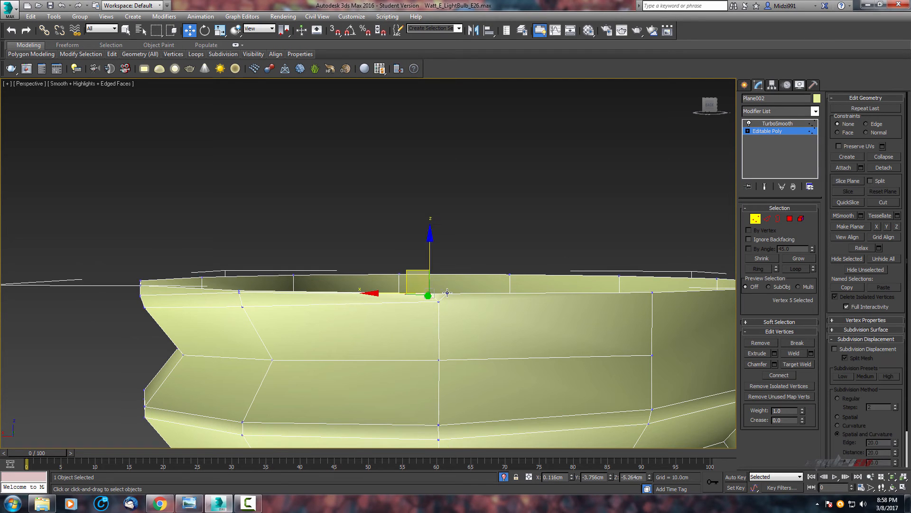
middle_click_drag(447, 299, 460, 260, "alt")
left_click(895, 158)
left_click(471, 212)
scroll(478, 232, "up", 4)
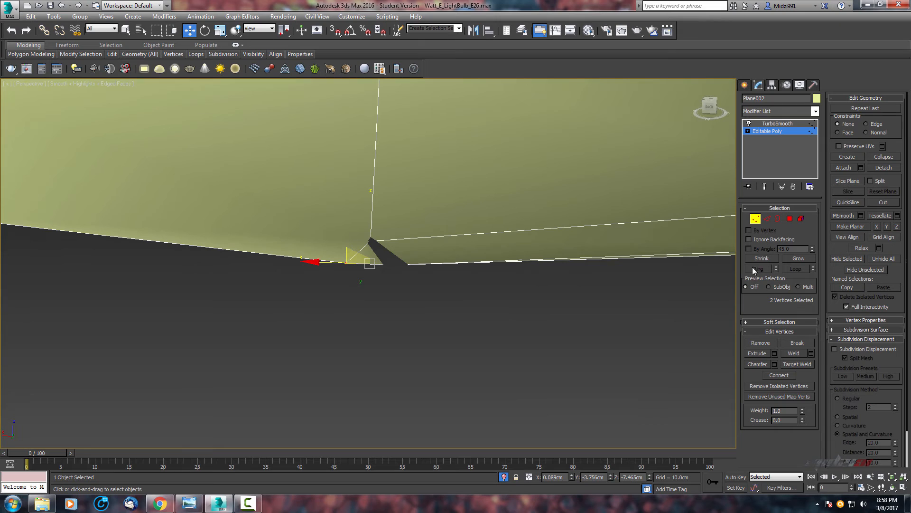
left_click(891, 159)
scroll(474, 215, "down", 8)
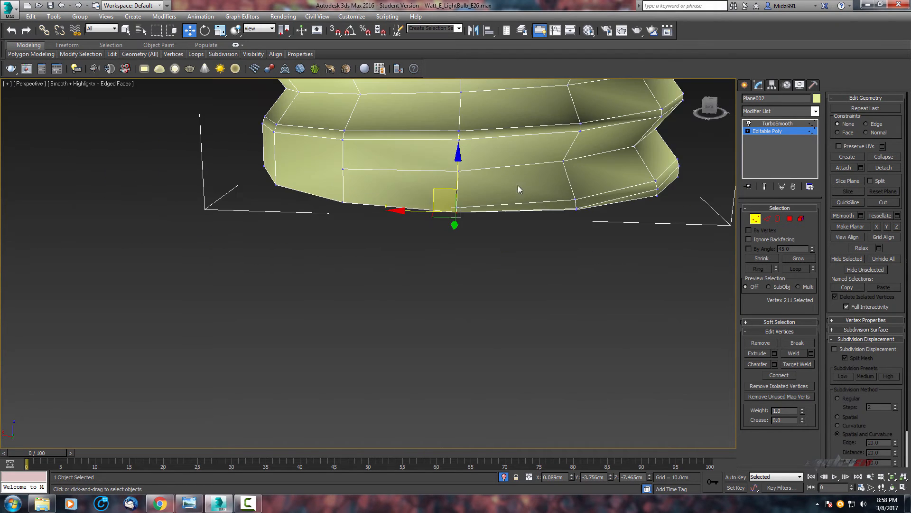
middle_click_drag(497, 286, 439, 287, "alt")
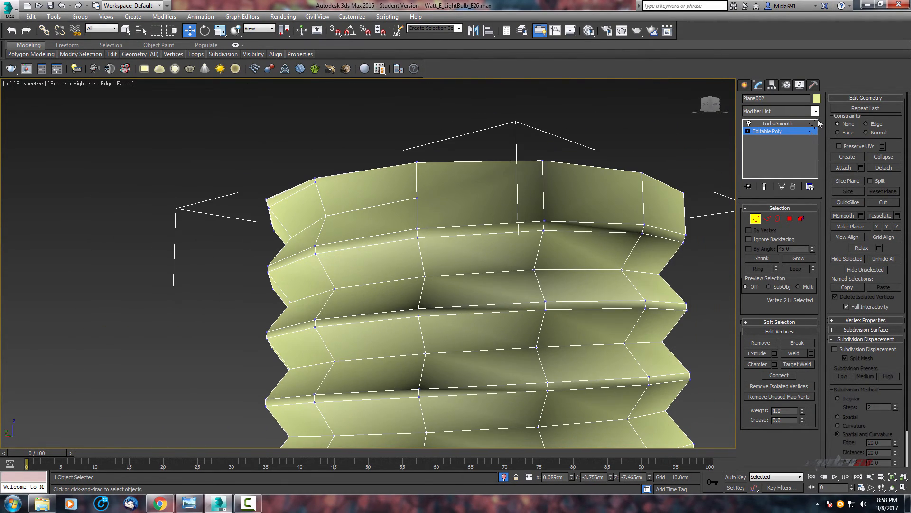
Inspect the smoothed screw base without edged faces and return to the Editable Poly's edge level.
scroll(472, 284, "down", 3)
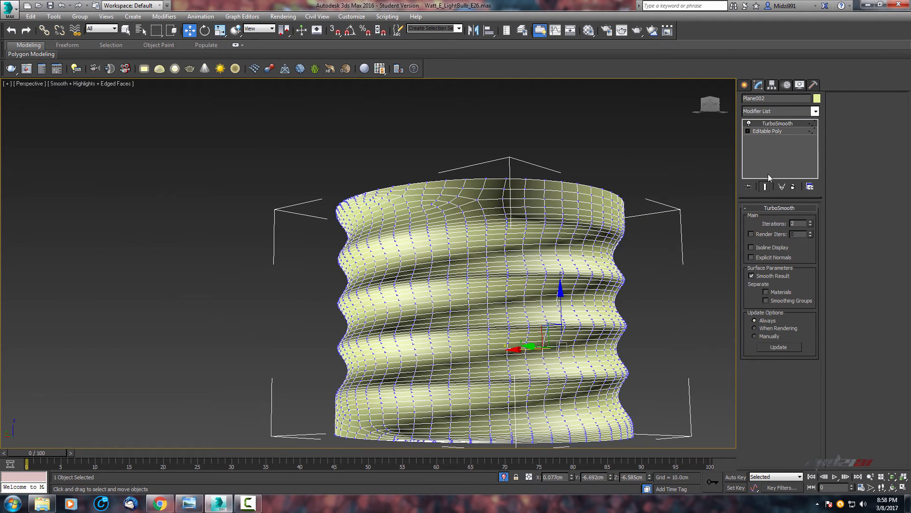
left_click(766, 131)
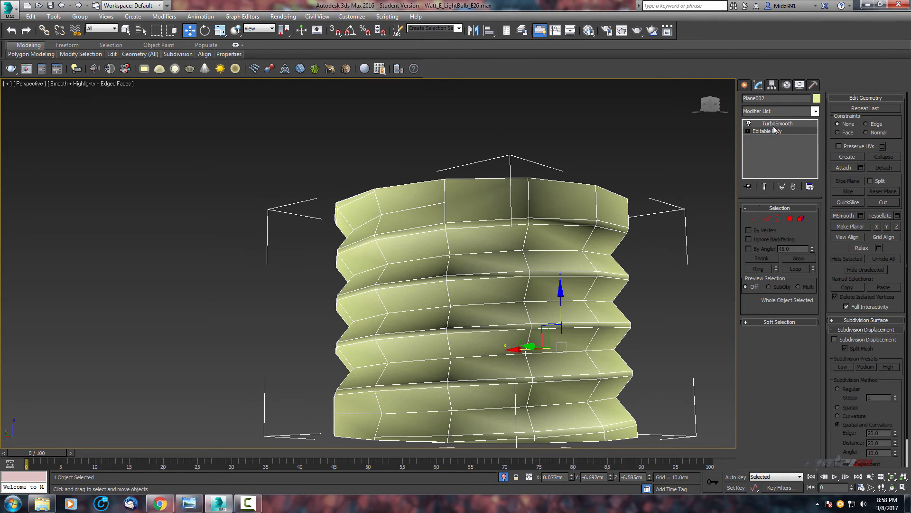
left_click(770, 124)
key("F4")
scroll(543, 295, "down", 3)
middle_click_drag(543, 295, 431, 248, "alt")
scroll(431, 307, "up", 2)
middle_click_drag(431, 307, 472, 211)
scroll(486, 308, "down", 4)
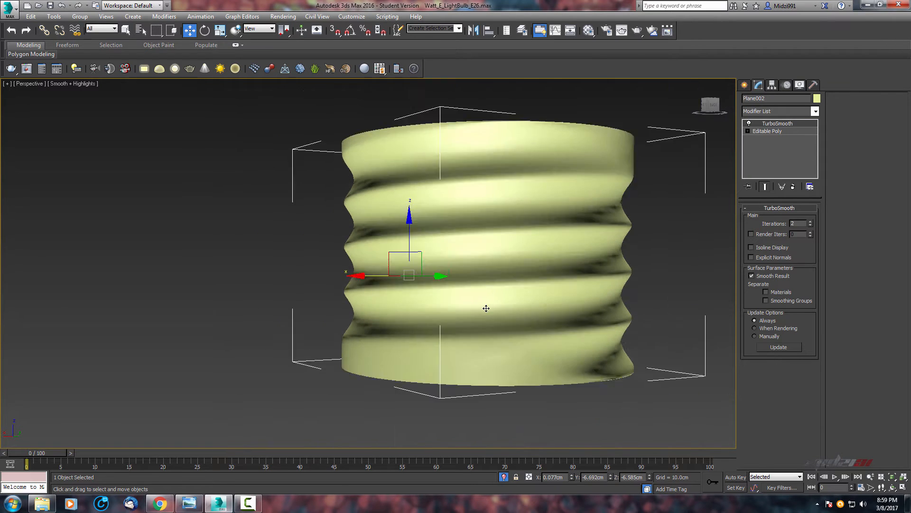
scroll(477, 322, "up", 3)
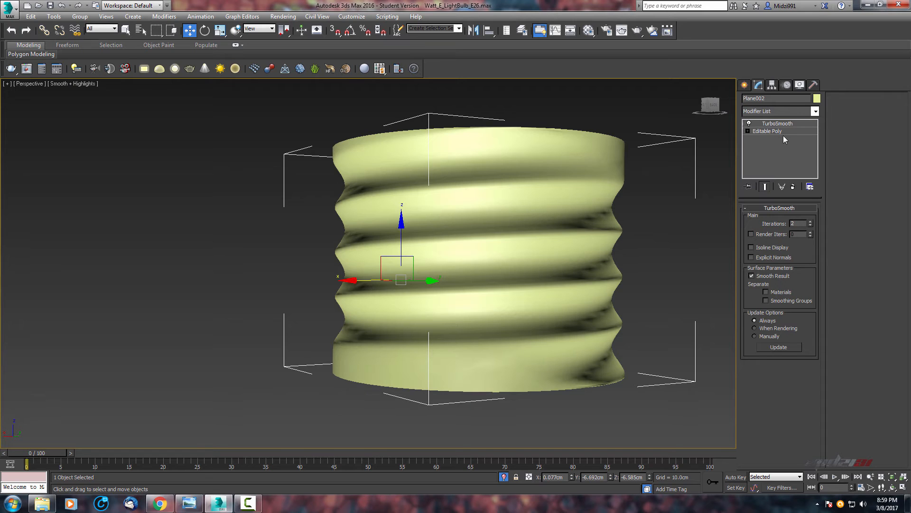
left_click(771, 132)
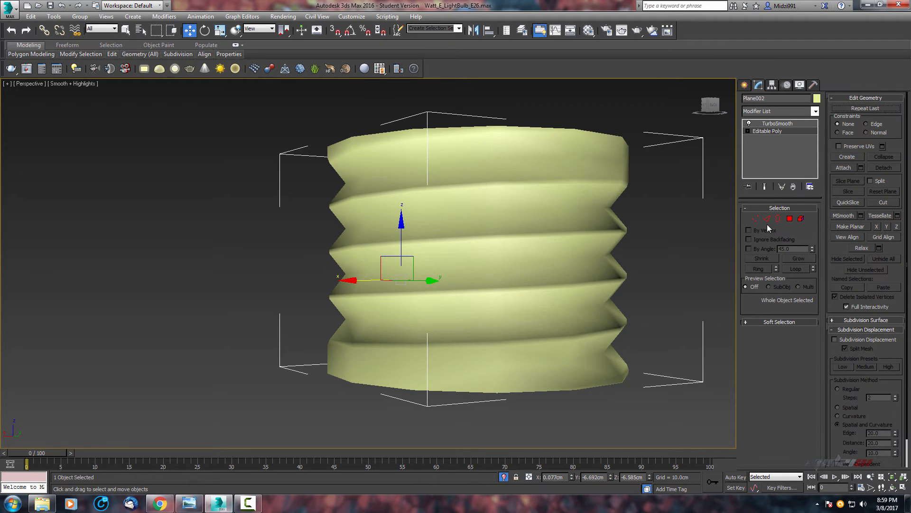
left_click(767, 220)
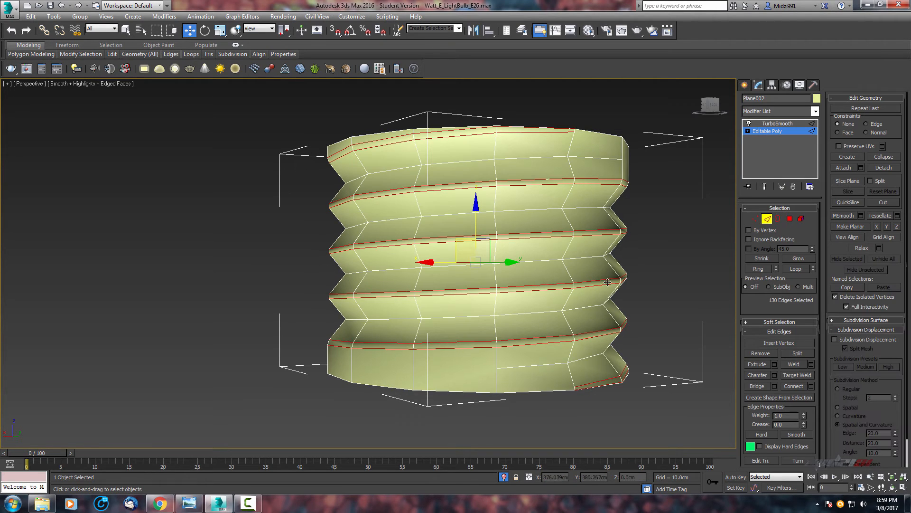
Unhide all hidden objects from the maximized front view.
scroll(607, 282, "down", 5)
key("alt+w")
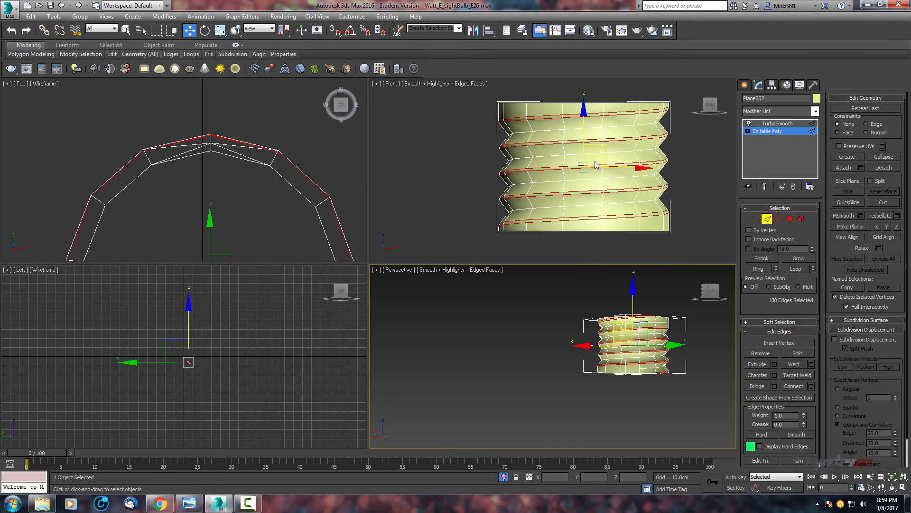
scroll(597, 165, "down", 5)
key("alt+w")
right_click(475, 165)
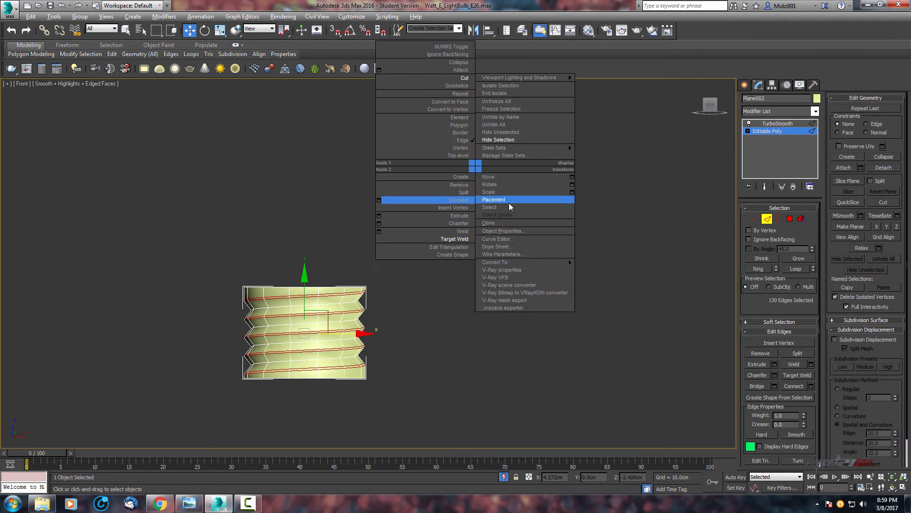
left_click(526, 126)
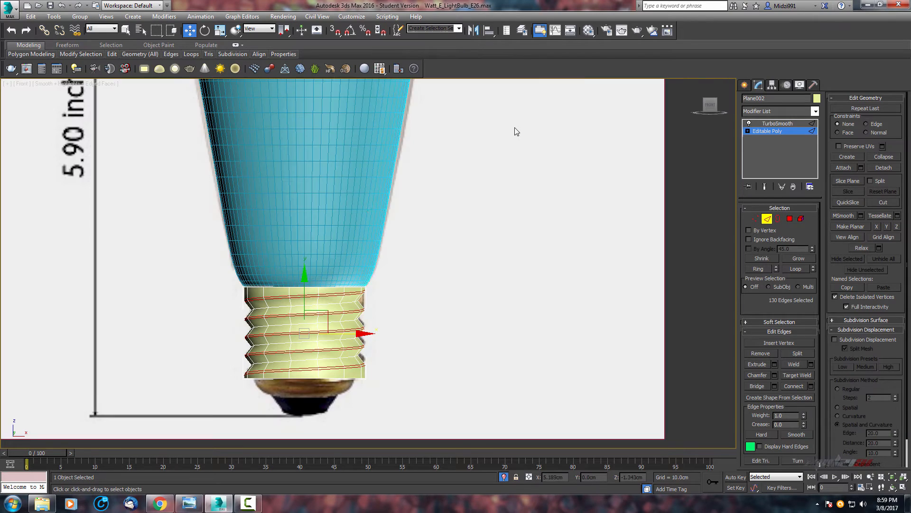
Leave the edge level, select the glass bulb object and hide it.
scroll(522, 185, "down", 4)
left_click(767, 219)
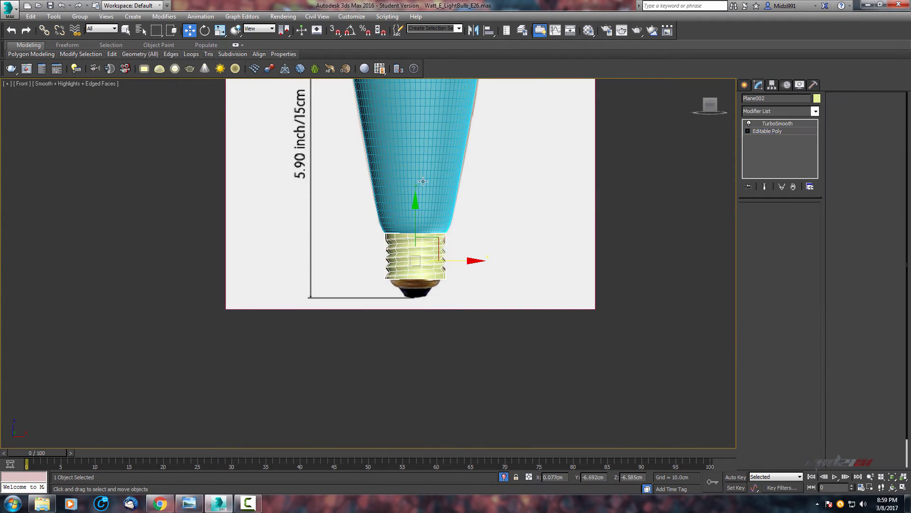
left_click(409, 169)
right_click(410, 170)
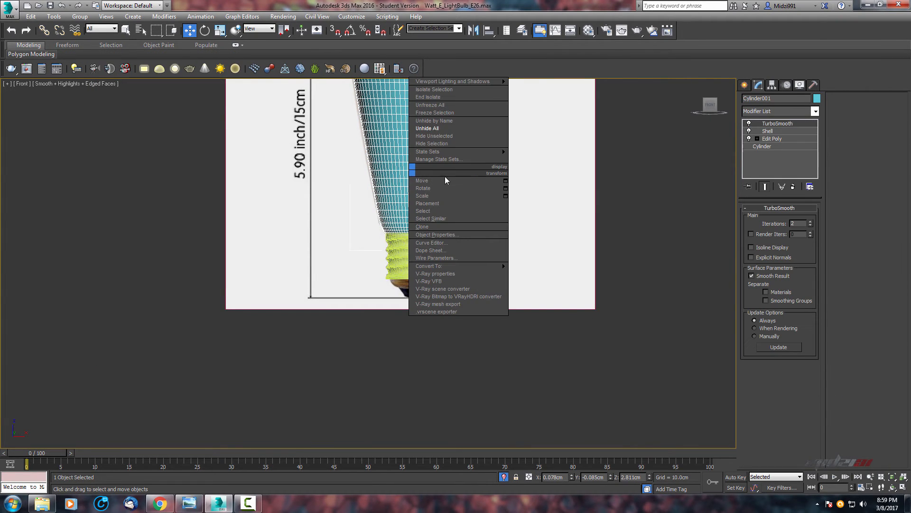
left_click(460, 144)
Select the screw base object and return to its Editable Poly edge sub-object level.
scroll(446, 228, "up", 6)
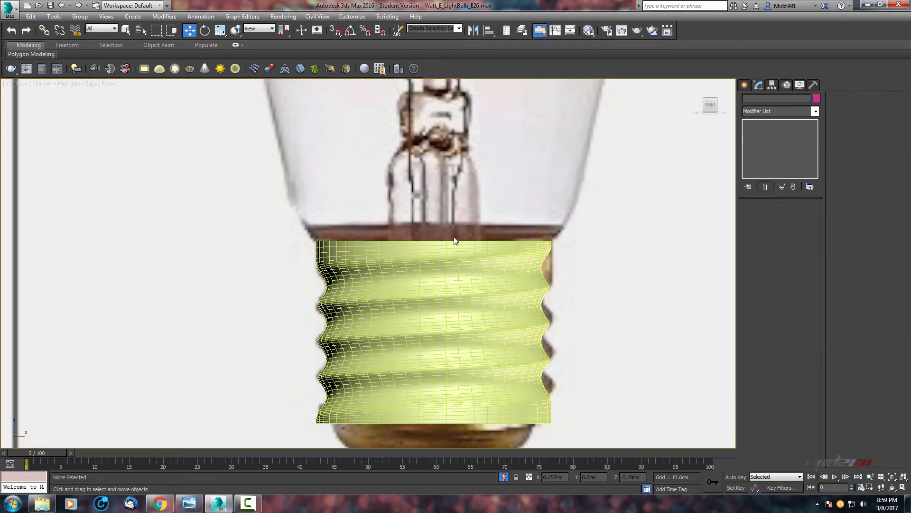
middle_click_drag(437, 234, 399, 144)
left_click(397, 203)
mouse_move(497, 257)
middle_mouse_down()
mouse_move(531, 259)
mouse_move(525, 232)
mouse_move(565, 241)
mouse_move(494, 250)
middle_mouse_up()
mouse_move(443, 229)
left_mouse_down()
mouse_move(443, 215)
mouse_move(445, 248)
mouse_move(454, 223)
mouse_move(455, 244)
mouse_move(466, 187)
mouse_move(459, 229)
left_mouse_up()
middle_click_drag(477, 298, 437, 237)
scroll(438, 267, "up", 2)
middle_click_drag(401, 278, 426, 304)
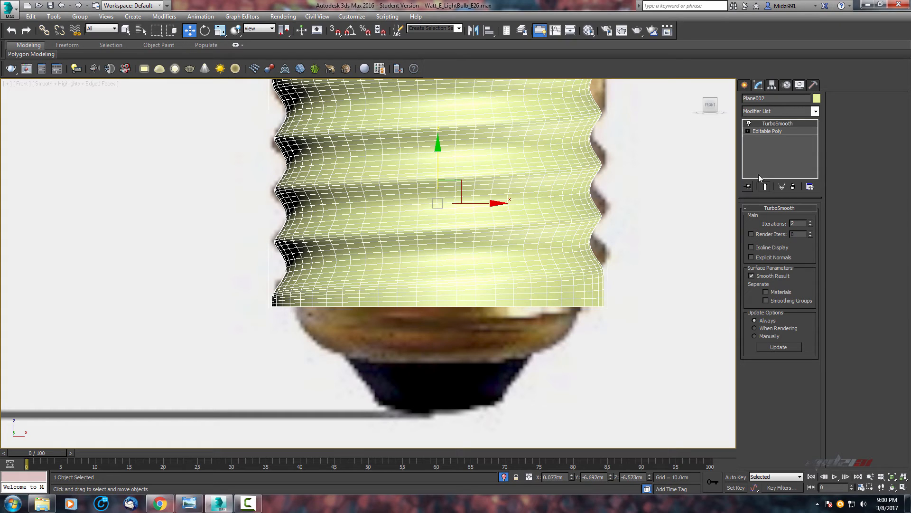
left_click(765, 131)
left_click(766, 218)
left_click(767, 217)
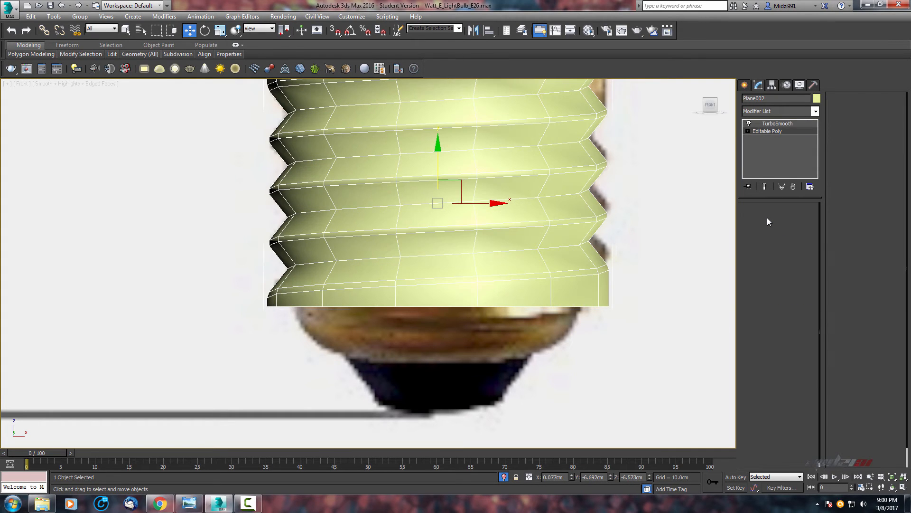
left_click(767, 218)
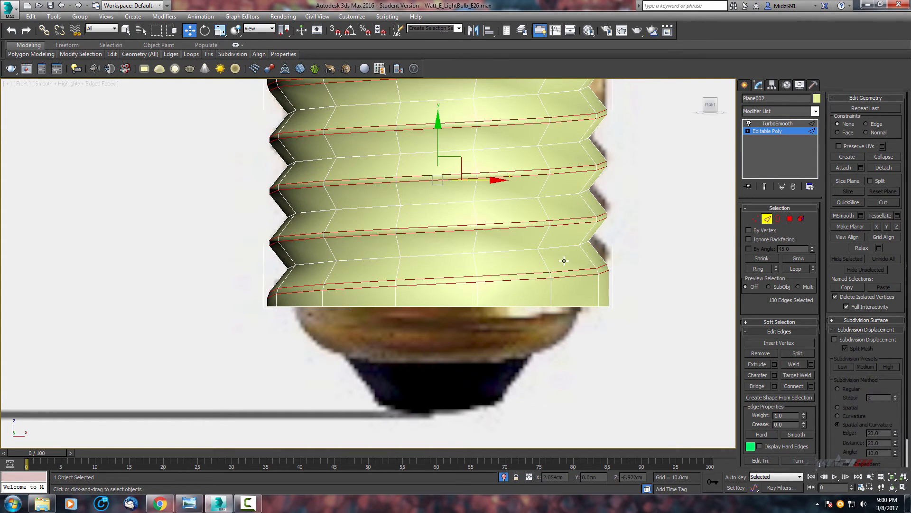
Select the edge loop along the screw base's bottom rim.
left_click(452, 304)
double_click(451, 306)
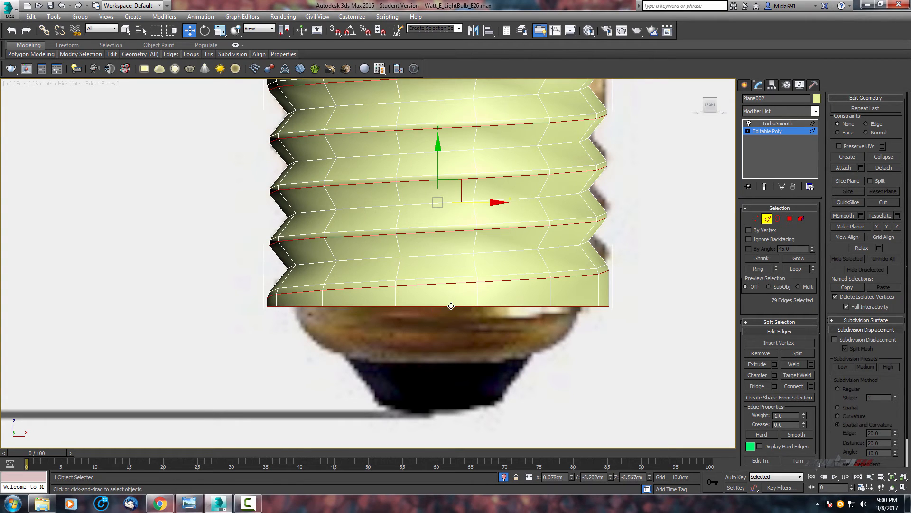
scroll(505, 293, "down", 3)
left_click_drag(644, 139, 237, 296, "alt")
scroll(530, 296, "up", 3)
key("alt+w")
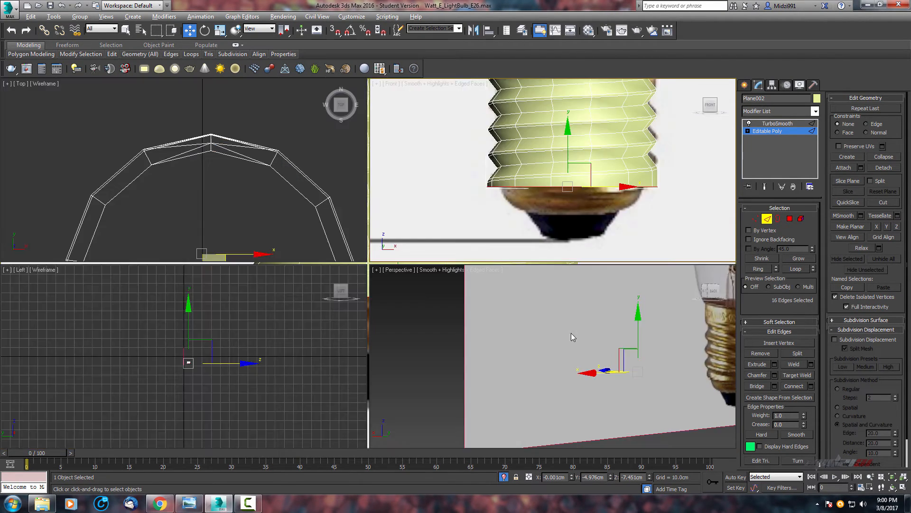
middle_click_drag(637, 342, 683, 314)
key("alt+w")
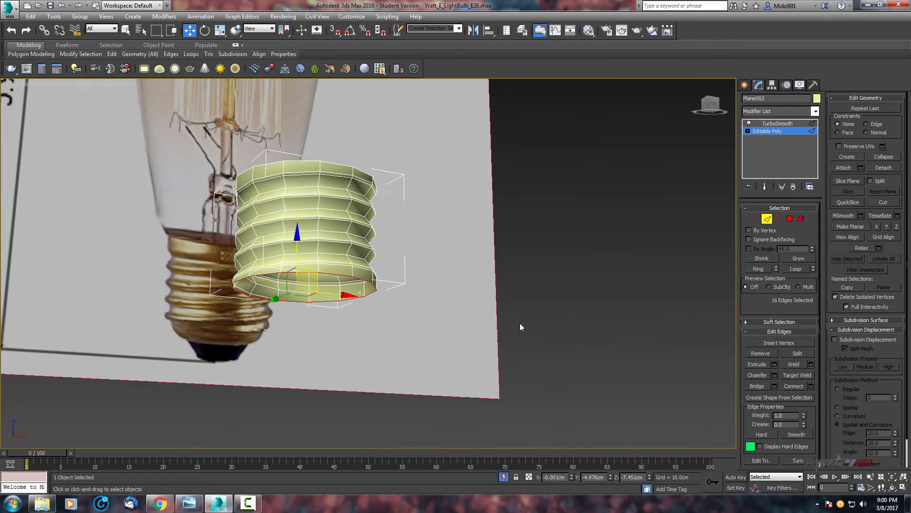
Deselect the stray edges in the perspective view so only the bottom rim loop stays selected.
middle_click_drag(359, 277, 429, 291)
scroll(417, 289, "up", 3)
mouse_move(499, 280)
middle_mouse_down("alt")
mouse_move(380, 289)
mouse_move(492, 265)
mouse_move(511, 204)
mouse_move(541, 254)
mouse_move(503, 298)
middle_mouse_up("alt")
scroll(494, 295, "up", 3)
middle_click_drag(393, 280, 474, 284)
scroll(438, 287, "up", 3)
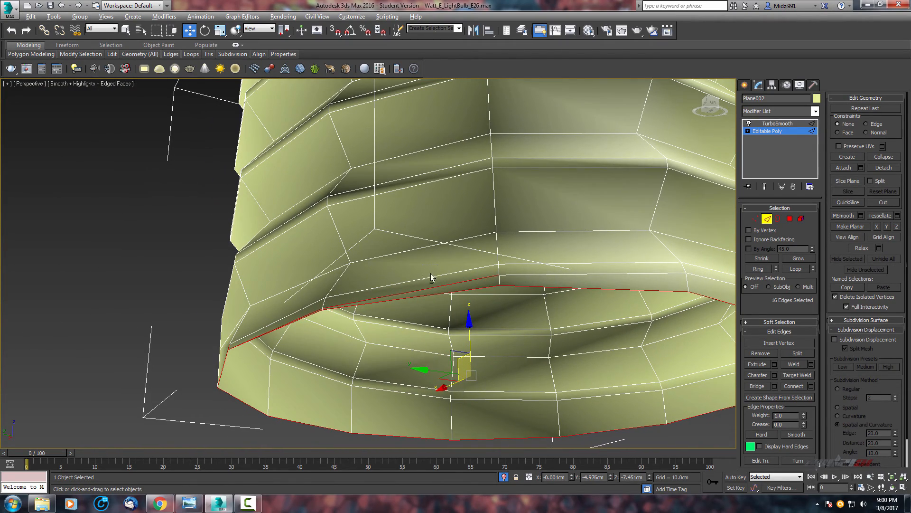
left_click_drag(457, 290, 458, 290, "alt")
middle_click_drag(457, 291, 497, 264, "alt")
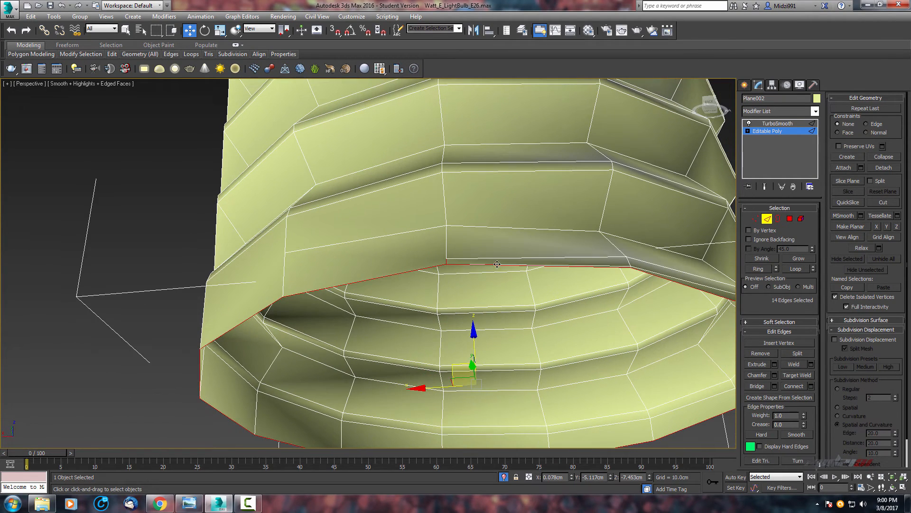
scroll(457, 262, "up", 2)
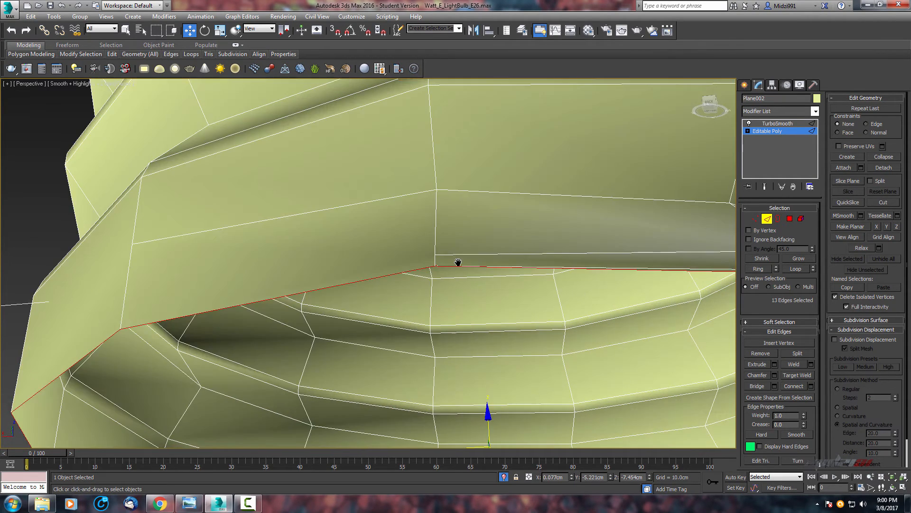
scroll(459, 263, "up", 1)
scroll(459, 262, "down", 1)
middle_click_drag(458, 262, 425, 283, "alt")
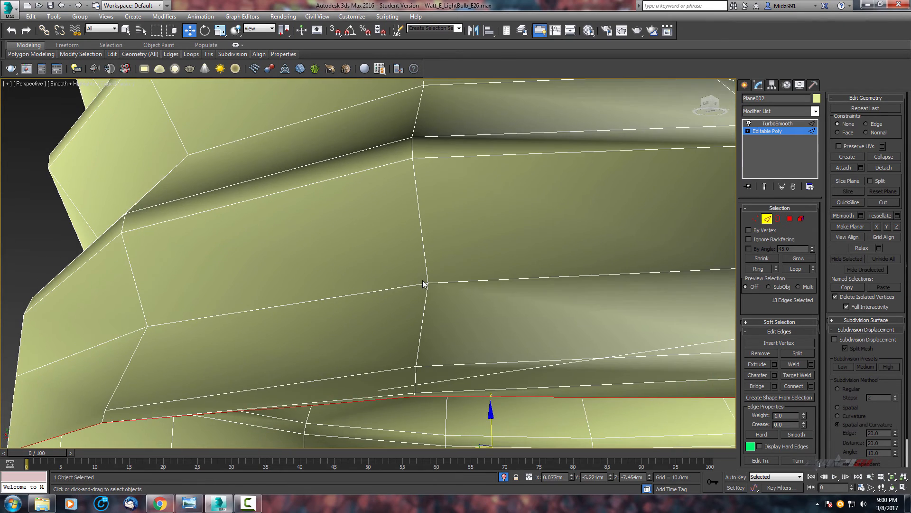
scroll(425, 282, "down", 8)
key("alt+w")
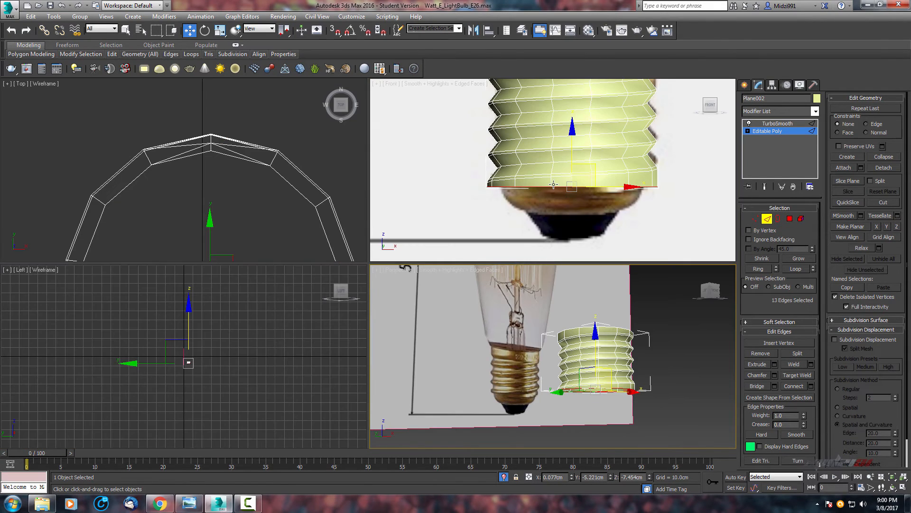
Extend the bottom rim edges downward into a new band of polygons in the front view.
middle_click(493, 247)
scroll(492, 246, "down", 4)
key("alt+w")
scroll(379, 320, "up", 2)
middle_click_drag(380, 320, 465, 253)
scroll(404, 298, "up", 3)
scroll(459, 246, "down", 1)
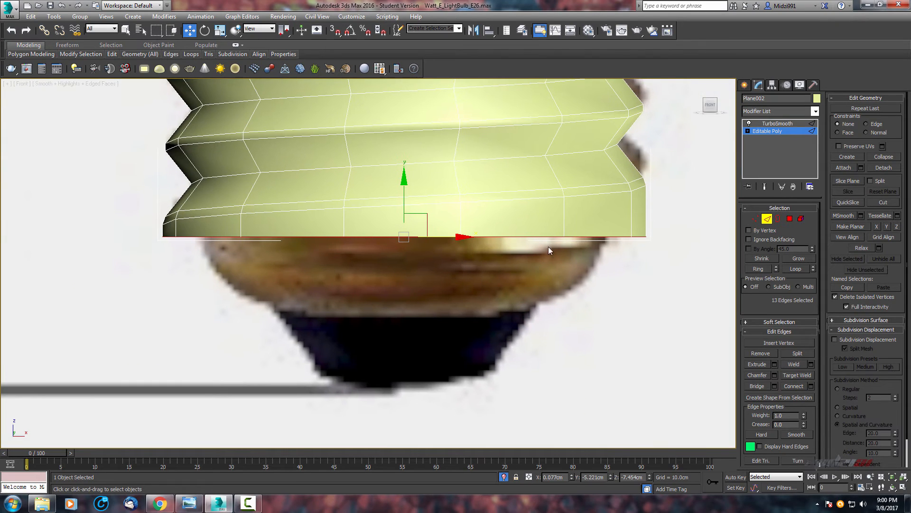
middle_click_drag(549, 247, 558, 257)
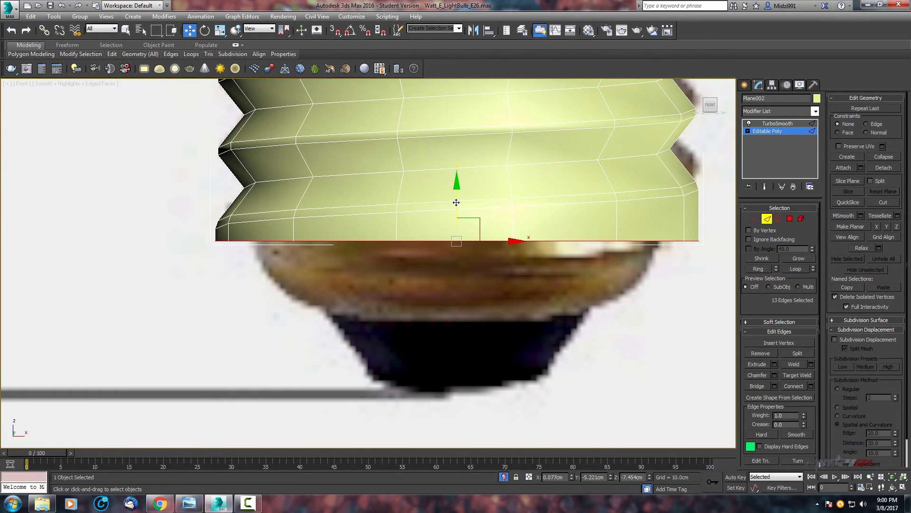
left_click_drag(457, 202, 457, 234, "shift")
Scale the rim edges inward, then extend and taper another band below them.
key("r")
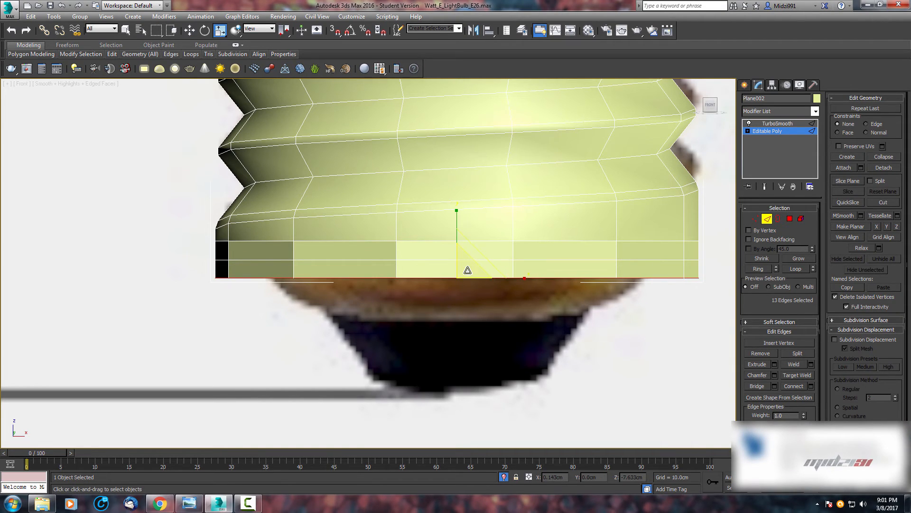
left_click_drag(467, 270, 464, 273)
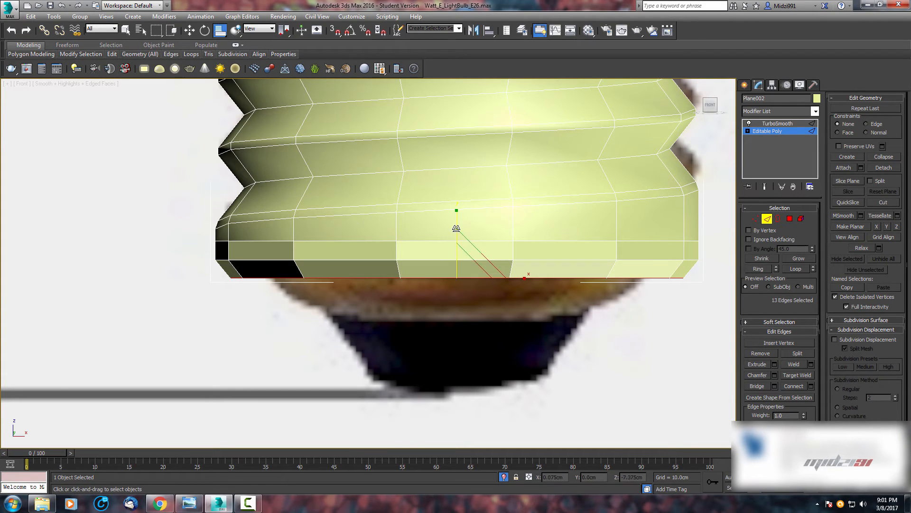
left_click_drag(456, 228, 463, 253, "shift")
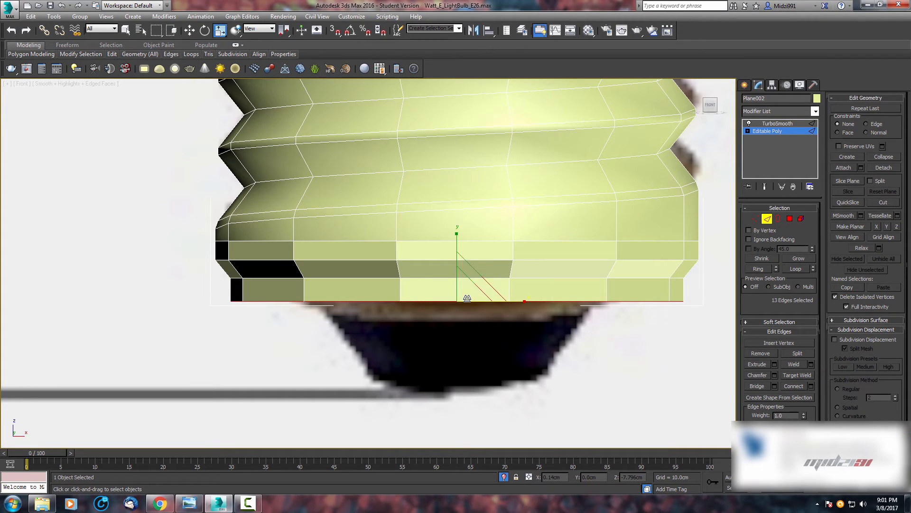
left_click_drag(468, 283, 466, 297)
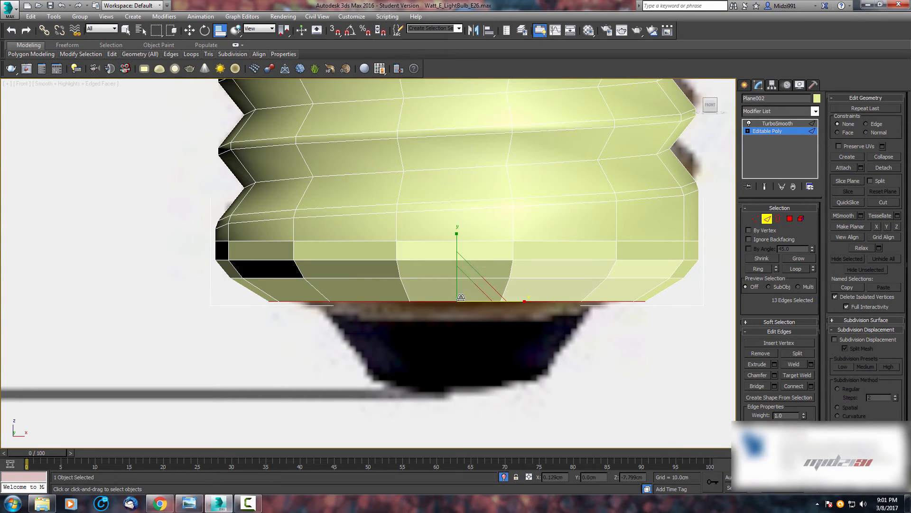
Extend a further band downward from the rim edges and scale it inward.
key("w")
left_click_drag(456, 255, 458, 272, "shift")
key("r")
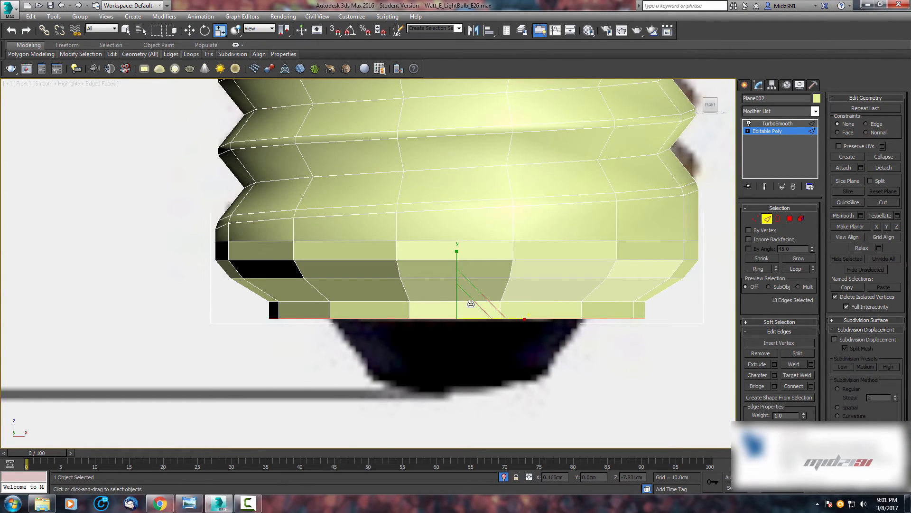
left_click_drag(469, 307, 467, 326)
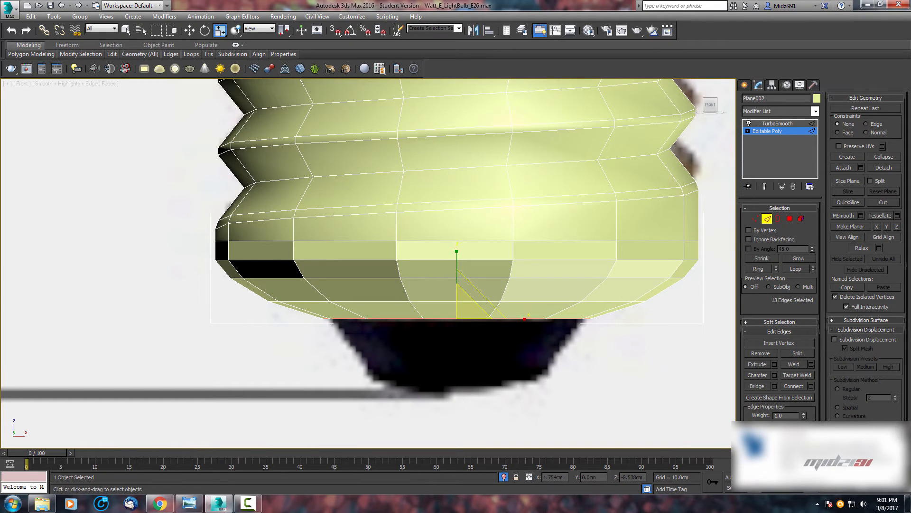
middle_click_drag(473, 306, 421, 295)
scroll(459, 264, "up", 2)
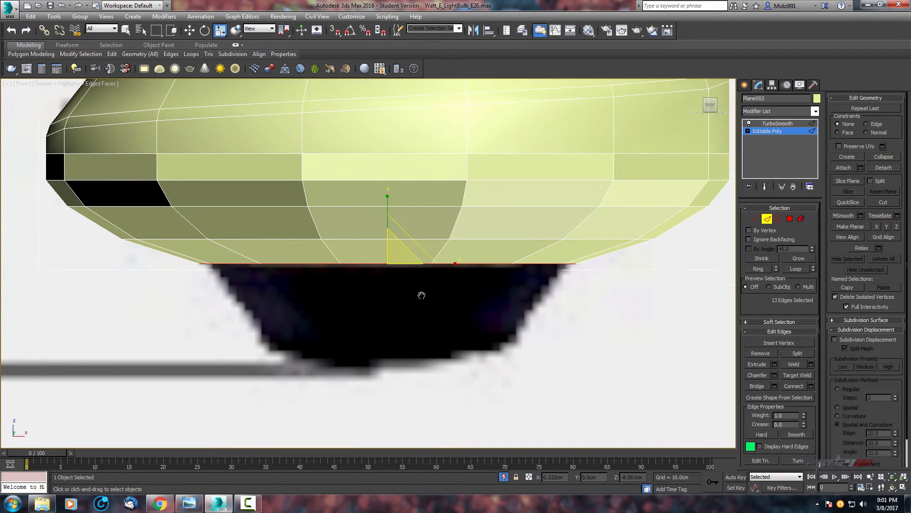
Extend the rim edges straight down to the dark cap and scale them inward.
key("w")
left_click_drag(387, 227, 380, 294, "shift")
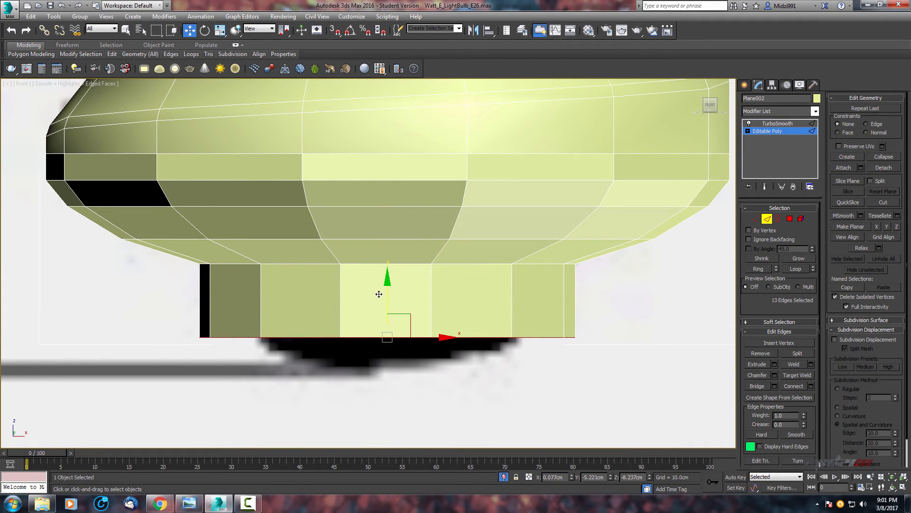
key("r")
left_click_drag(394, 324, 396, 350)
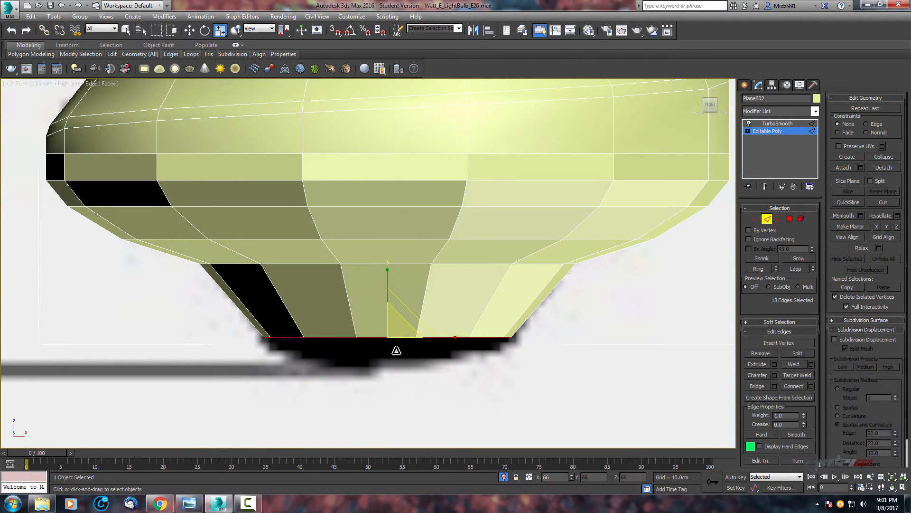
Extend another short band downward and scale its edges inward.
scroll(459, 301, "up", 5)
key("w")
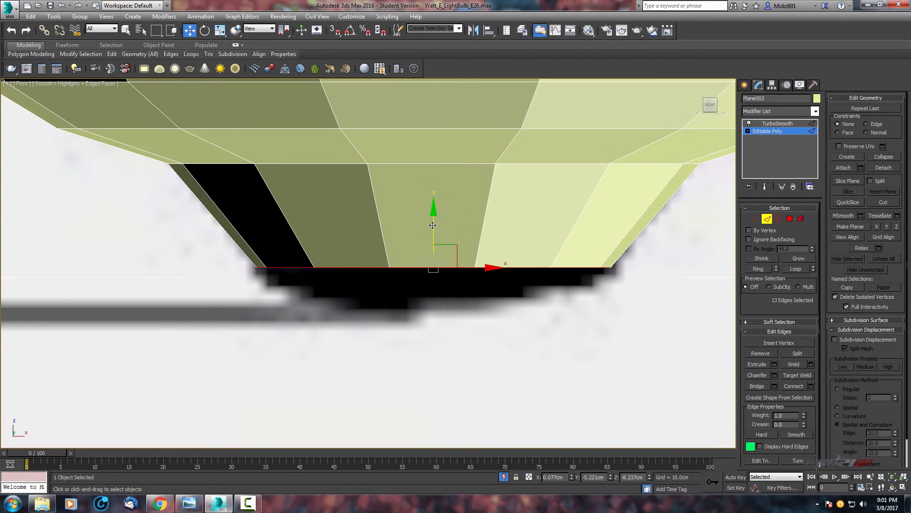
left_click_drag(432, 225, 430, 242, "shift")
key("r")
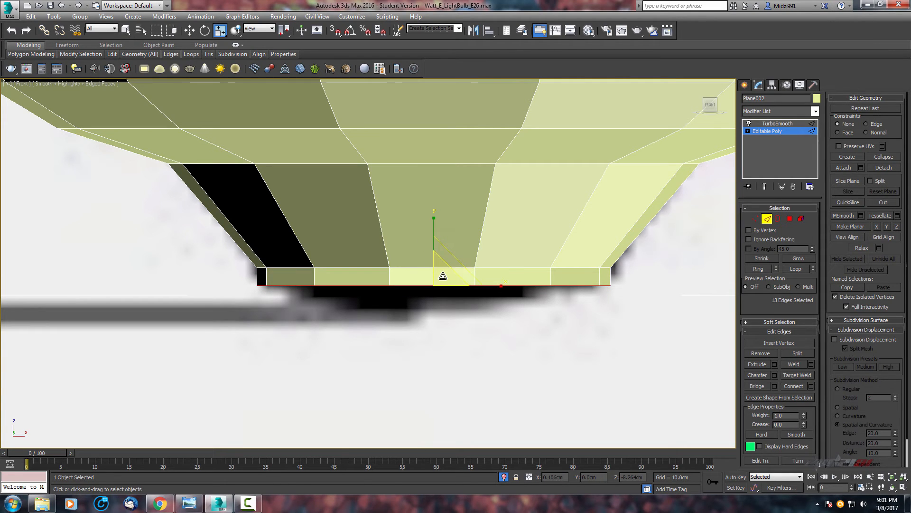
left_click_drag(443, 275, 438, 301)
Extend a final short band and scale its edges tightly inward toward the center.
key("w")
scroll(435, 299, "up", 3)
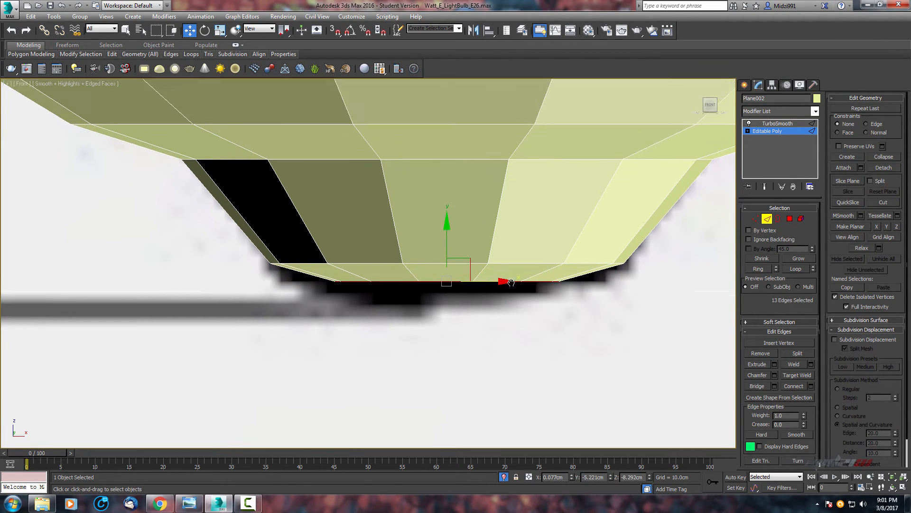
left_click_drag(445, 238, 444, 262, "shift")
key("r")
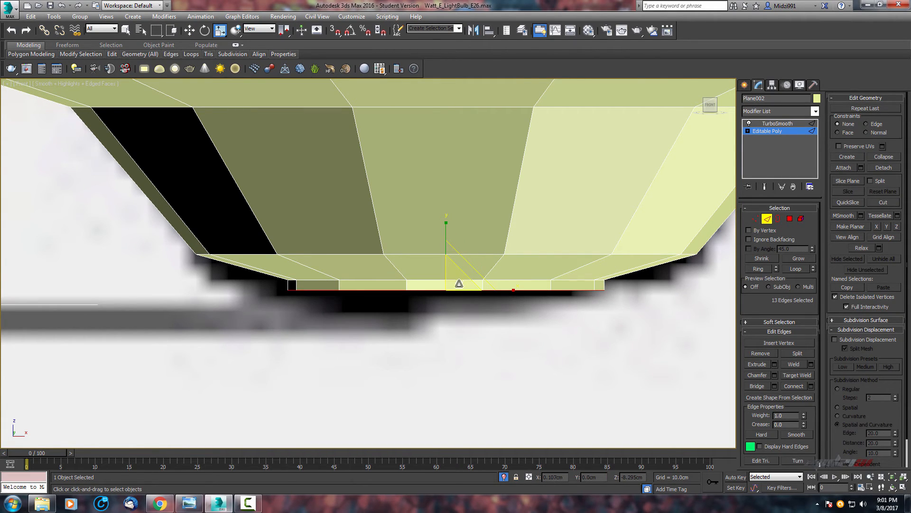
left_click_drag(459, 283, 457, 293)
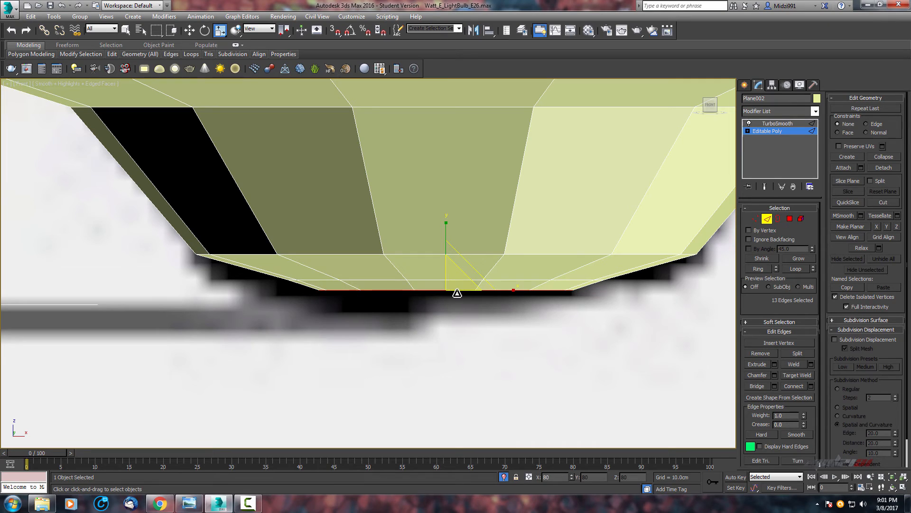
Switch to vertex level and collapse the selected bottom rim vertices into a single point.
left_click(756, 220)
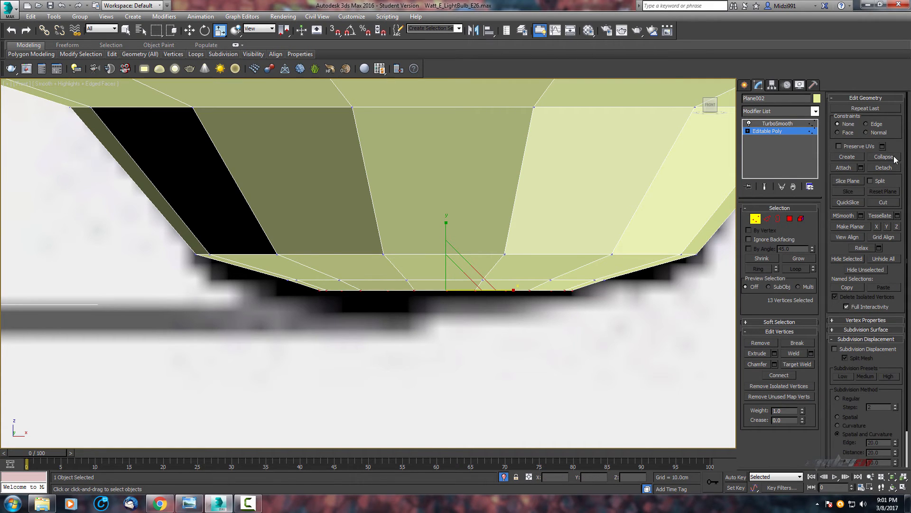
left_click(895, 156)
scroll(557, 211, "down", 1)
middle_click_drag(558, 212, 552, 192)
scroll(557, 187, "up", 1)
scroll(522, 216, "up", 1)
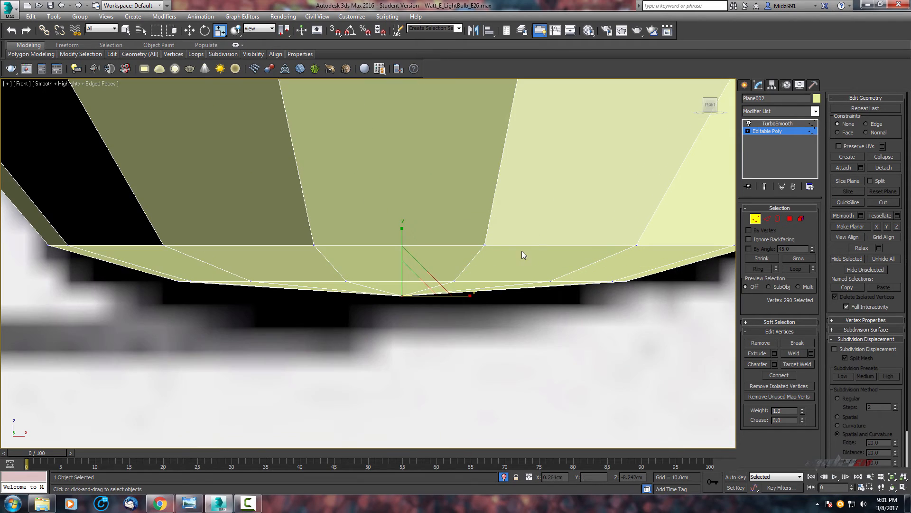
Switch to edge selection and inspect the closed base bottom against the reference photo from several views.
middle_click_drag(522, 251, 549, 239)
left_click(767, 219)
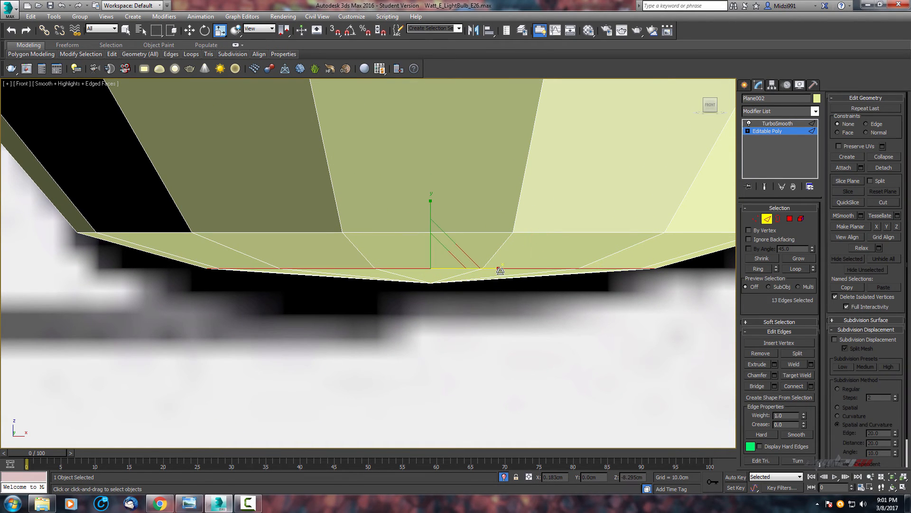
left_click_drag(430, 226, 429, 229)
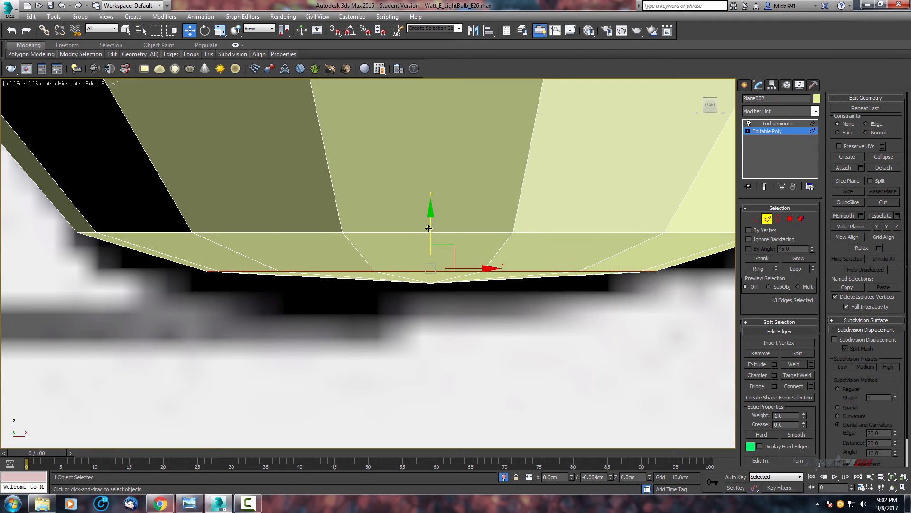
scroll(511, 265, "down", 2)
middle_click_drag(511, 264, 525, 289)
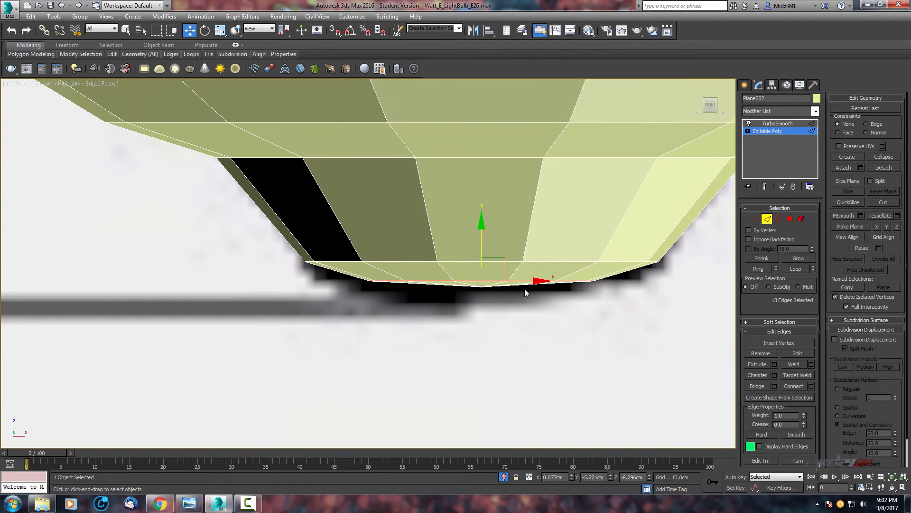
scroll(498, 244, "down", 2)
scroll(517, 263, "down", 1)
middle_click_drag(527, 250, 503, 259)
scroll(517, 299, "up", 2)
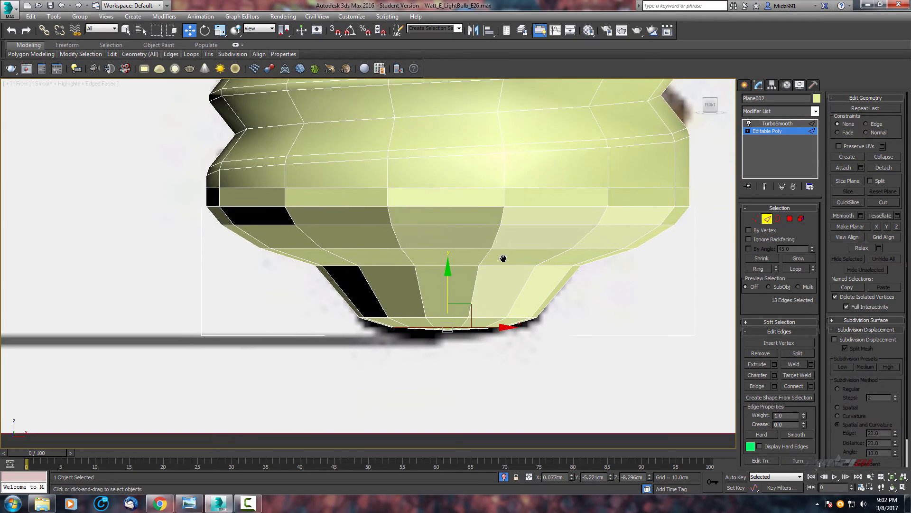
key("alt+w")
scroll(631, 356, "up", 2)
middle_click_drag(631, 356, 613, 322)
key("alt+w")
middle_click_drag(478, 322, 364, 294, "alt")
scroll(364, 249, "up", 2)
middle_click_drag(364, 249, 566, 286)
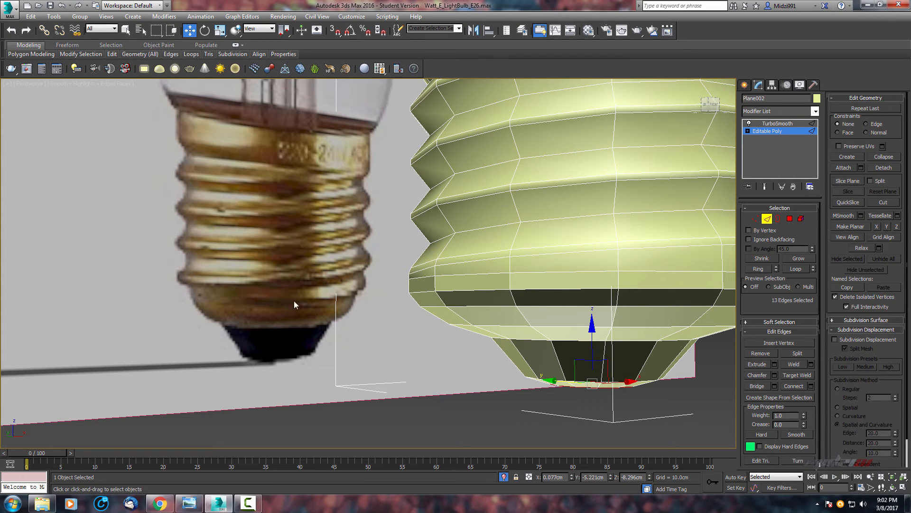
scroll(209, 299, "up", 3)
middle_click_drag(304, 297, 357, 297)
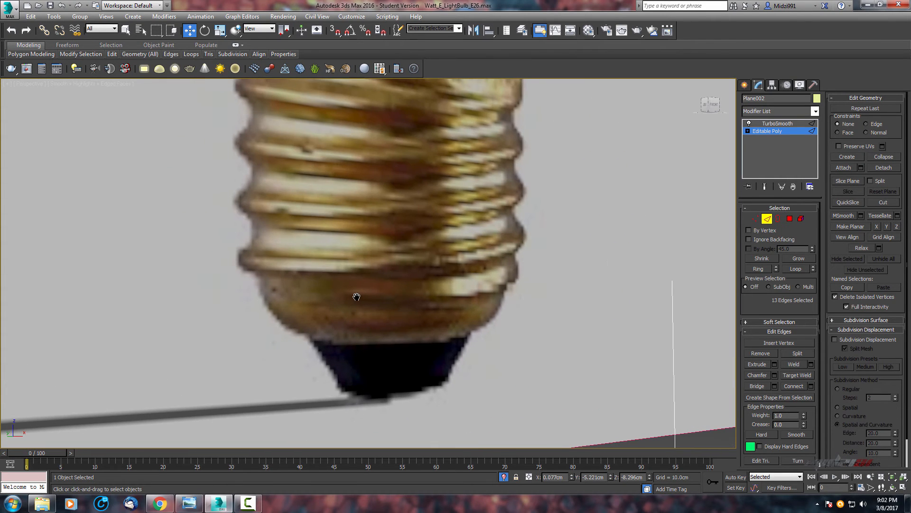
scroll(357, 297, "down", 4)
scroll(665, 299, "up", 2)
middle_click_drag(664, 299, 616, 297)
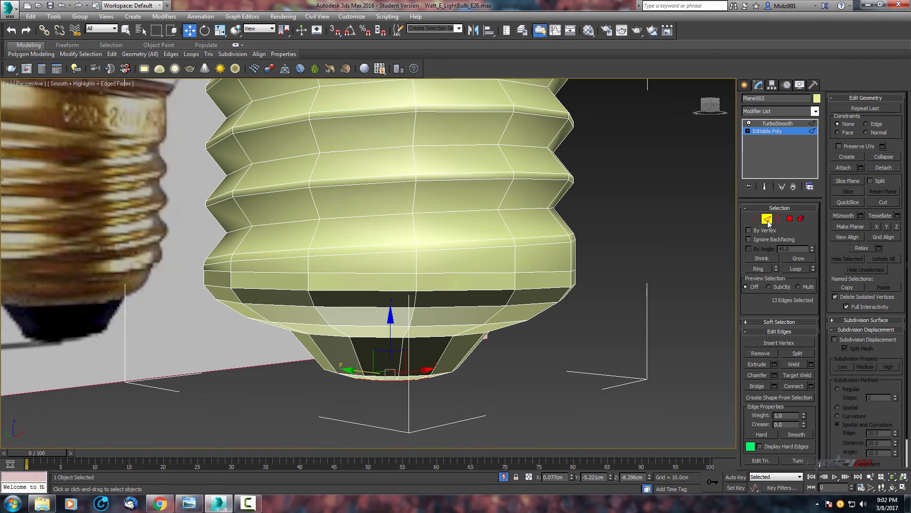
Select the three edge loops around the base's lower taper and chamfer them by 0.02 cm with one segment.
double_click(424, 291)
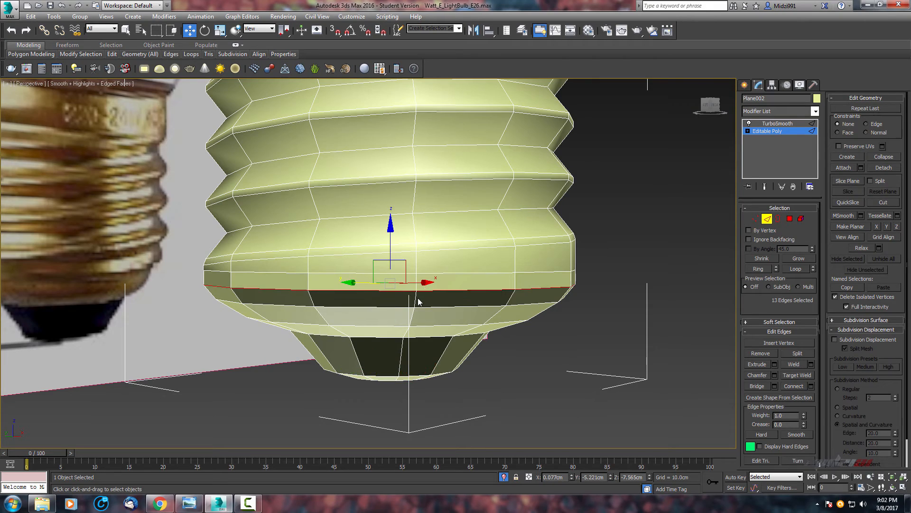
middle_click_drag(419, 300, 433, 261)
scroll(435, 263, "up", 3)
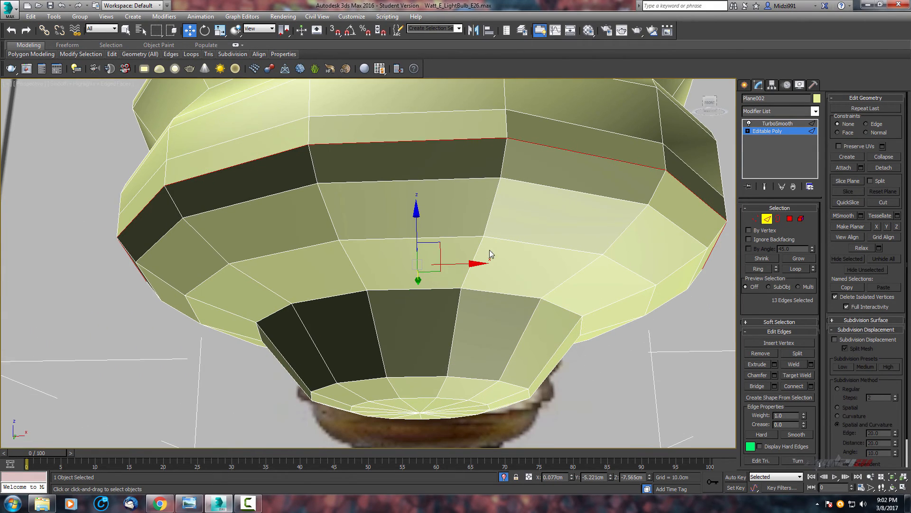
middle_click_drag(592, 147, 564, 194)
middle_click_drag(565, 194, 593, 236, "alt")
key("alt+w")
key("alt+w")
key("alt+x")
middle_click_drag(413, 277, 426, 236)
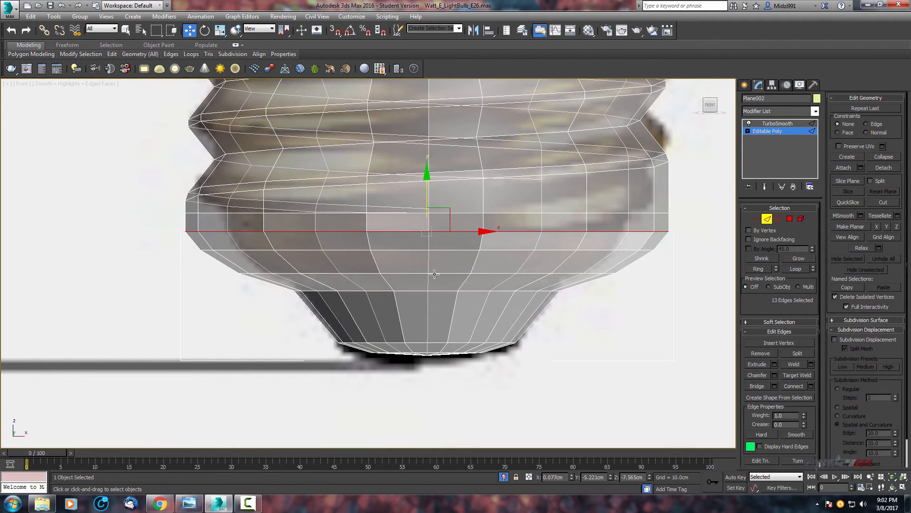
middle_click_drag(449, 282, 504, 275)
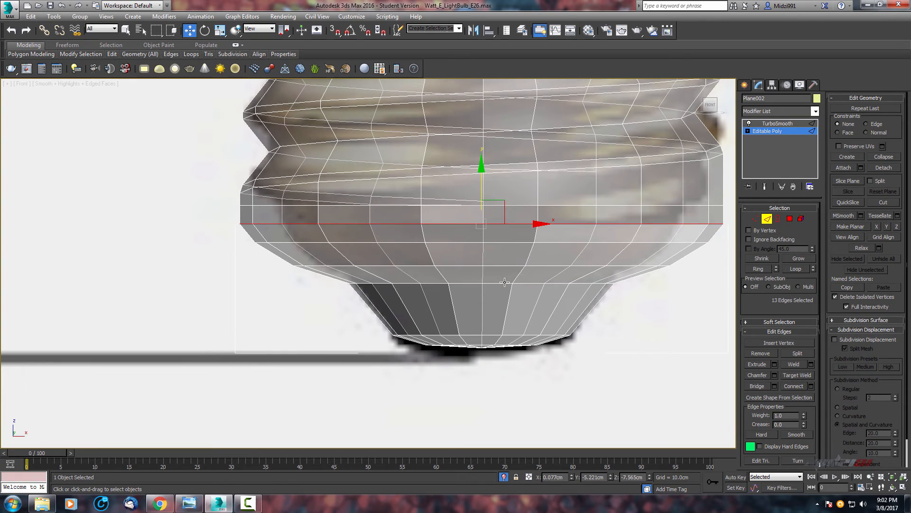
scroll(504, 283, "up", 3)
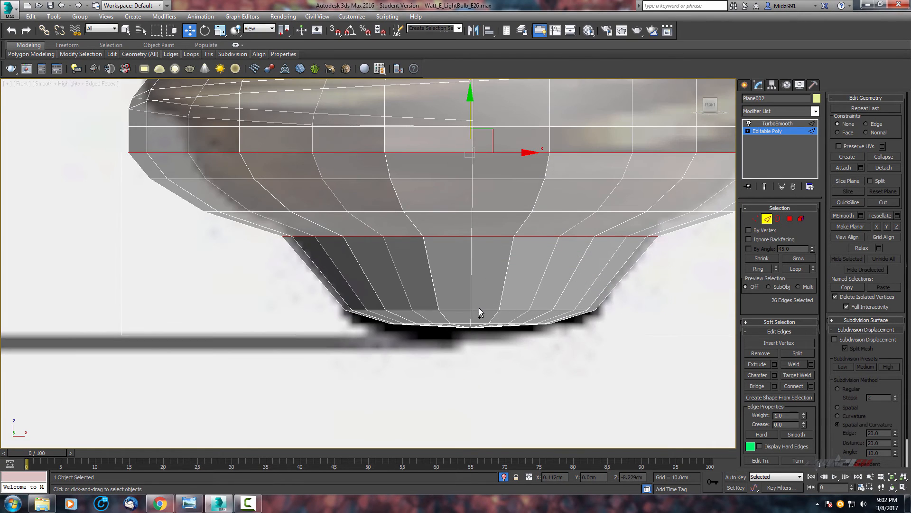
left_click(476, 310, "ctrl")
double_click(476, 310, "ctrl")
middle_click_drag(483, 285, 466, 344)
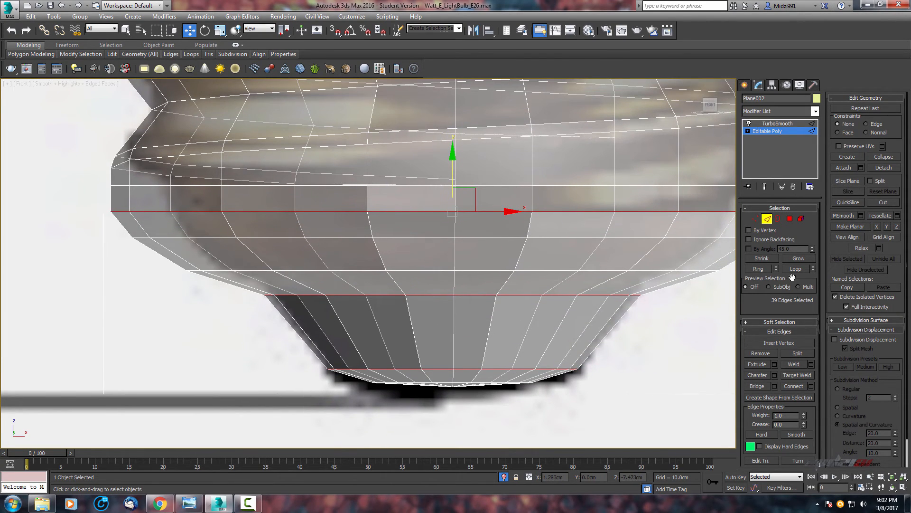
left_click(775, 375)
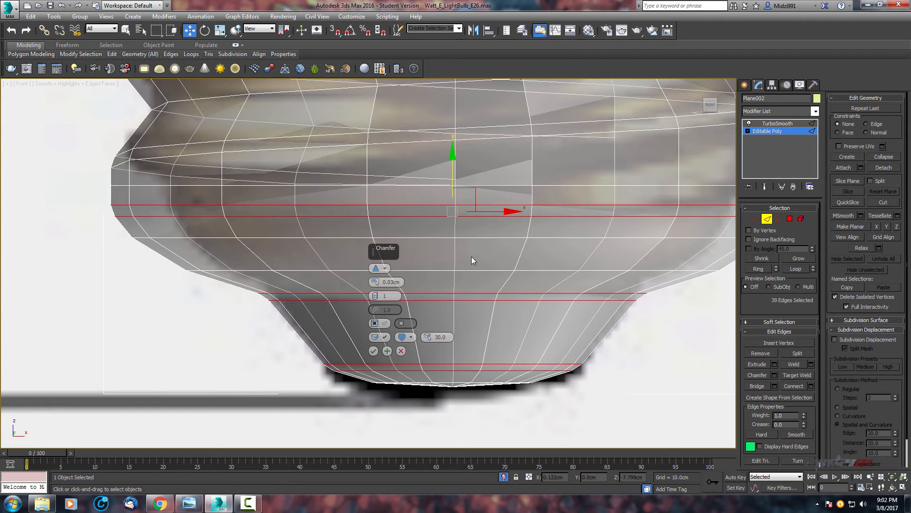
middle_click_drag(472, 260, 478, 280)
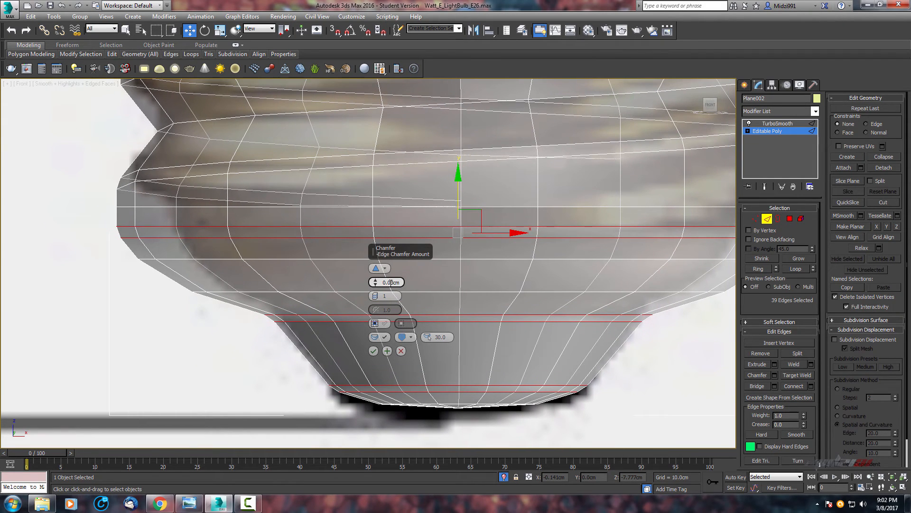
key("Return")
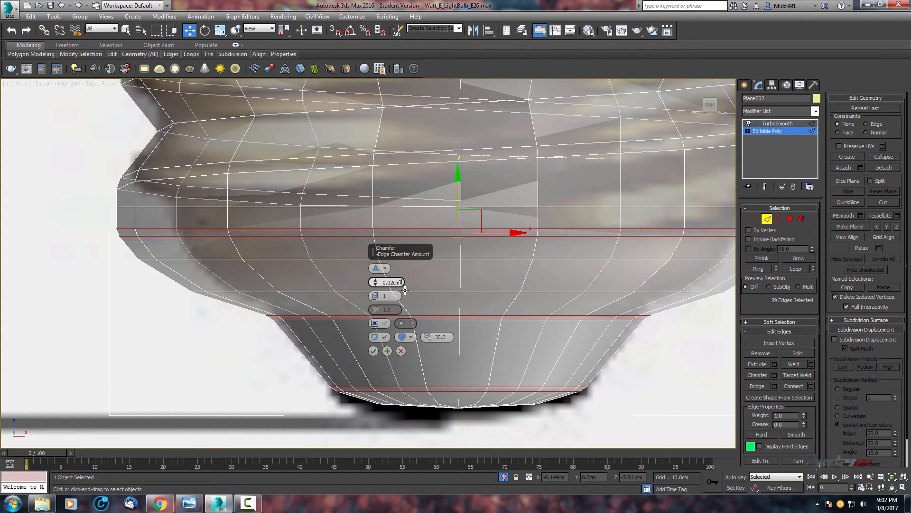
left_click(374, 351)
Select the edge loop above the lower taper and move it slightly downward.
scroll(478, 318, "down", 3)
key("alt+w")
scroll(533, 366, "up", 2)
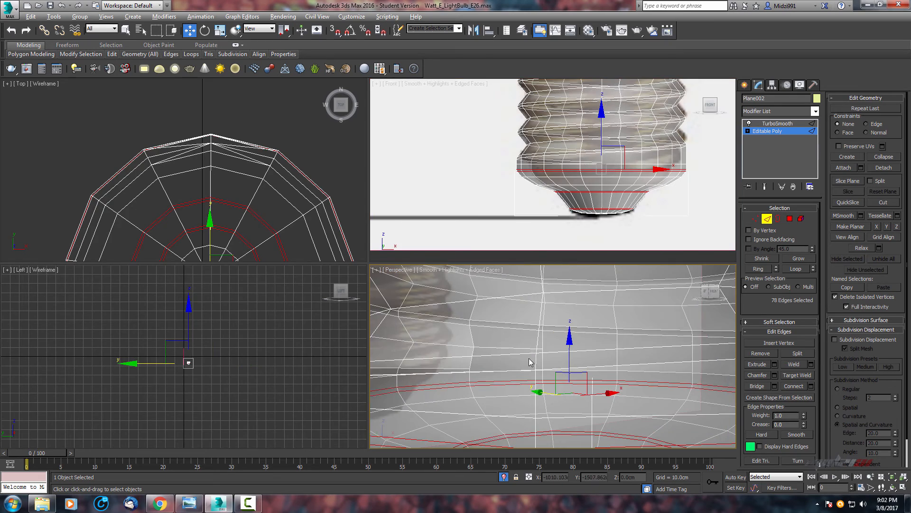
key("alt+w")
key("alt+x")
scroll(522, 291, "down", 4)
middle_click_drag(502, 334, 515, 239, "alt")
key("f")
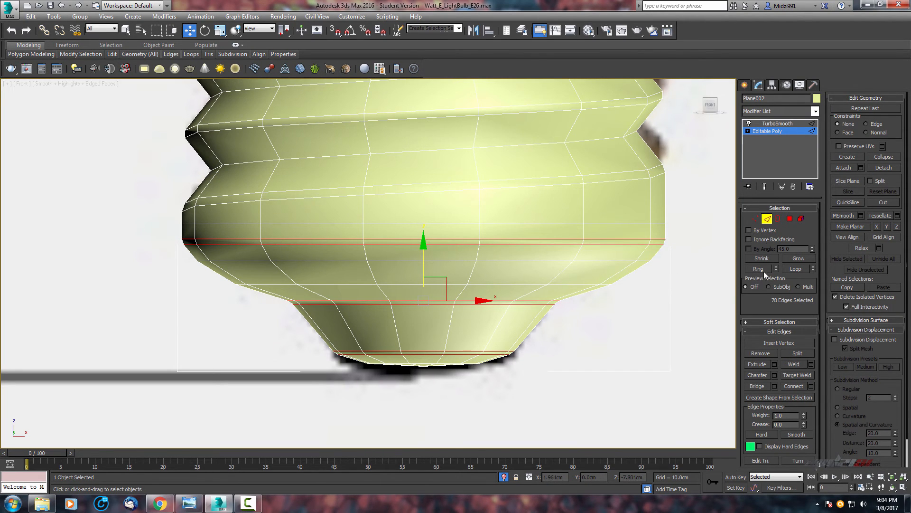
left_click(518, 268)
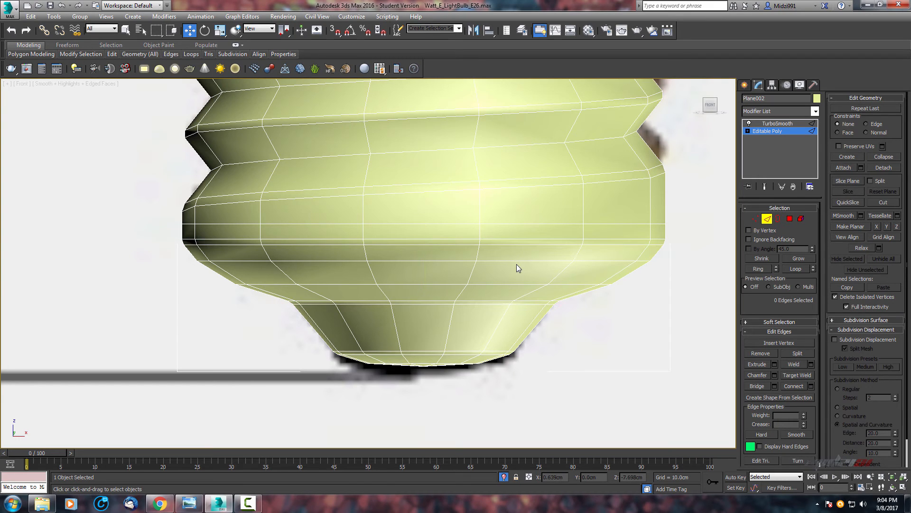
double_click(517, 261)
middle_click_drag(502, 262, 517, 266)
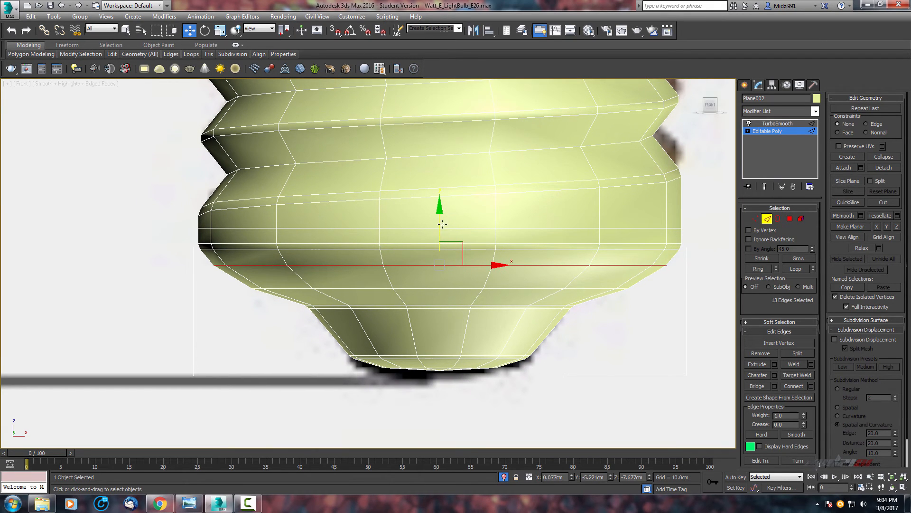
left_click_drag(438, 224, 437, 233)
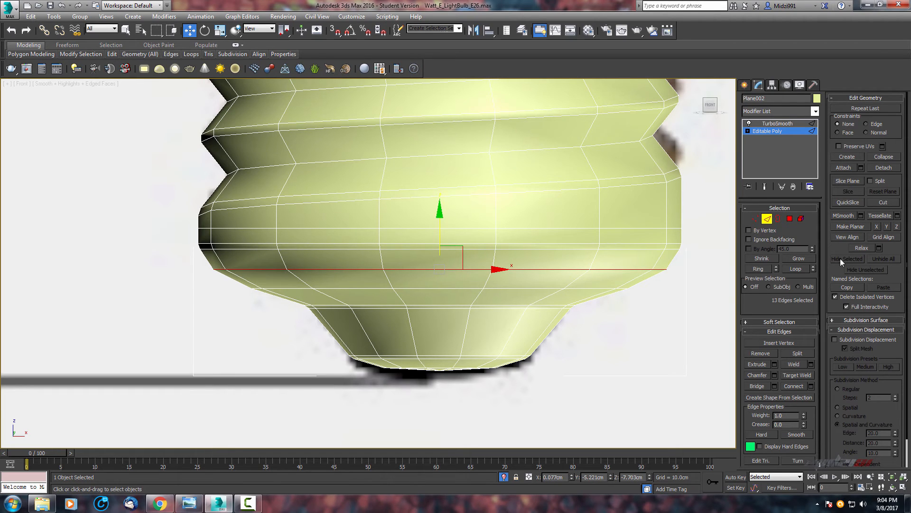
Preview the TurboSmooth result without edged faces and move the base slightly to align with the reference photo.
left_click(776, 124)
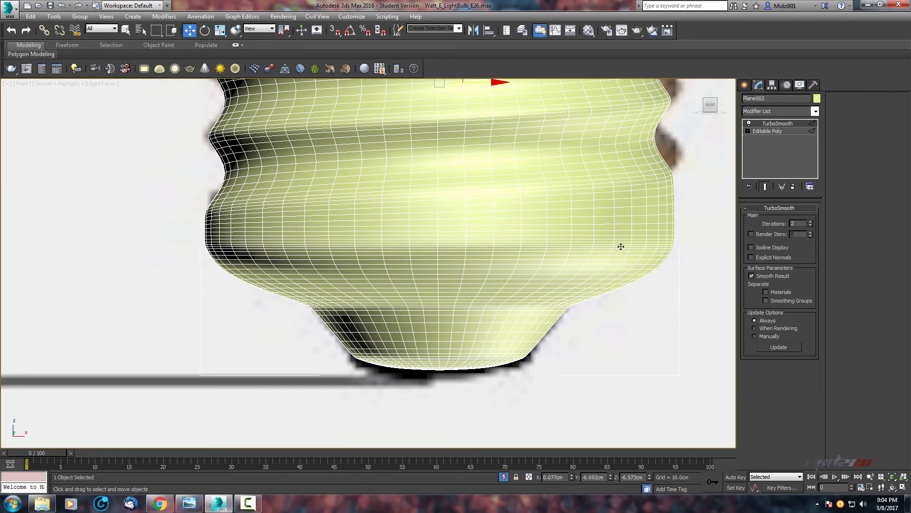
scroll(565, 229, "down", 5)
key("F4")
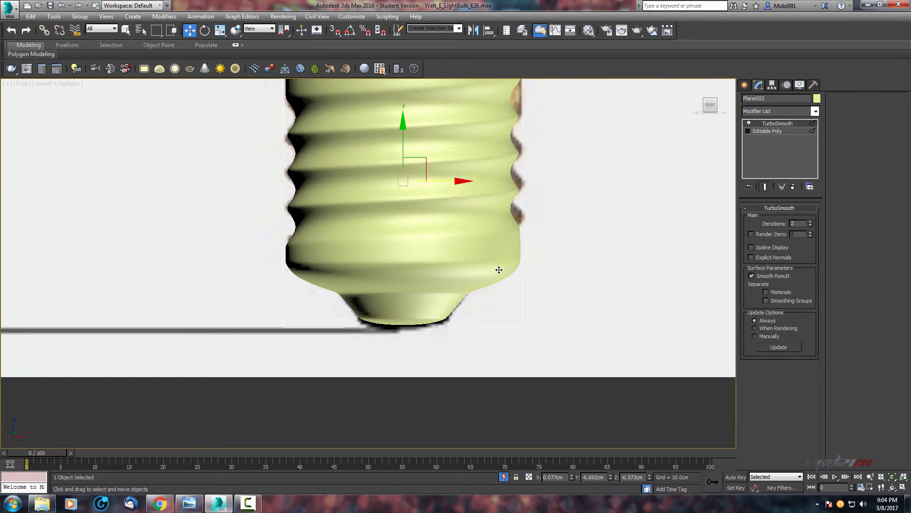
scroll(494, 263, "down", 2)
middle_click_drag(494, 263, 532, 371)
scroll(511, 276, "up", 2)
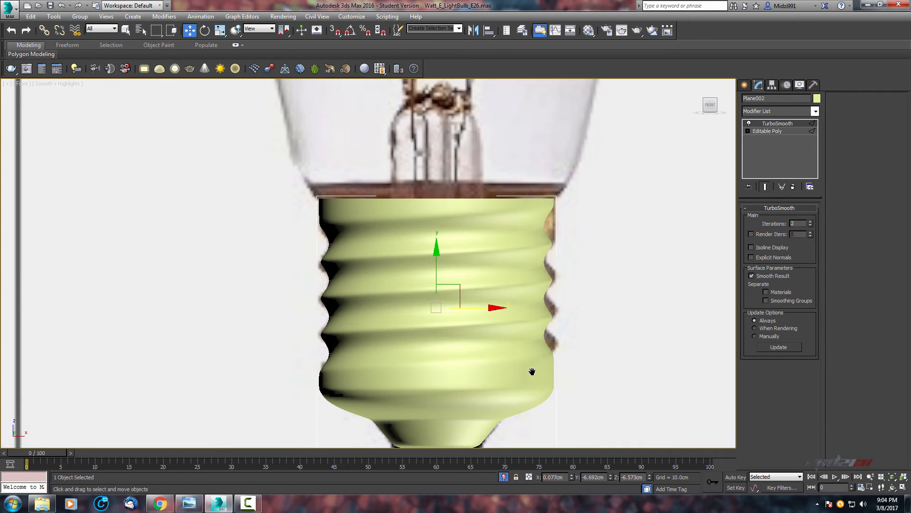
middle_click_drag(481, 216, 485, 161)
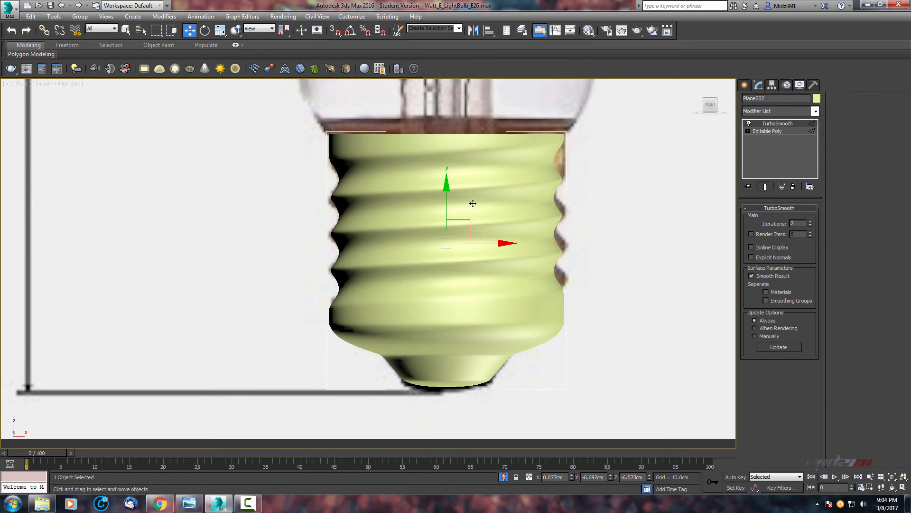
left_click_drag(448, 206, 479, 243)
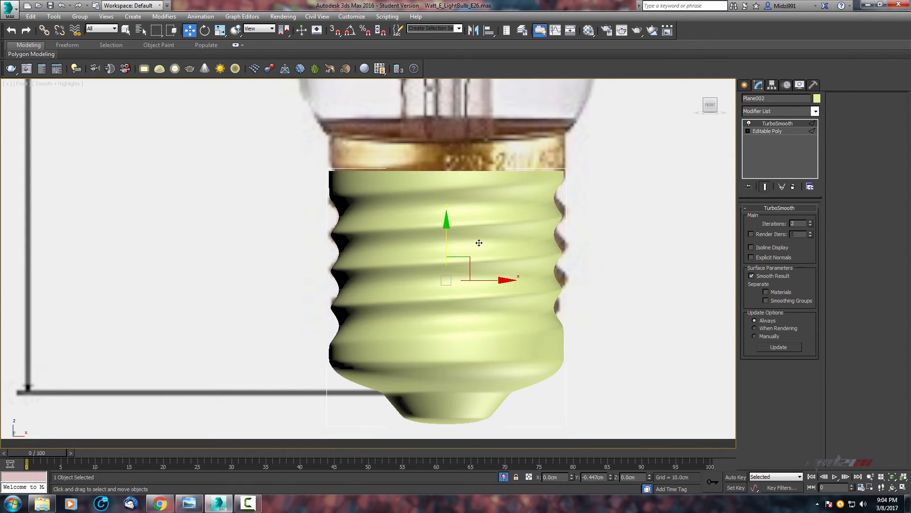
middle_click_drag(474, 281, 503, 267)
key("r")
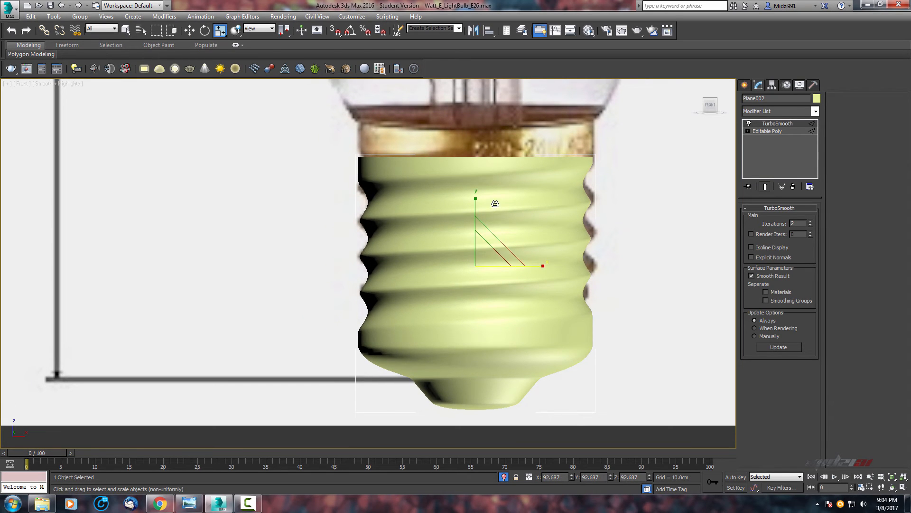
mouse_move(477, 199)
left_mouse_down()
mouse_move(479, 209)
mouse_move(479, 188)
mouse_move(479, 202)
left_mouse_up()
key("w")
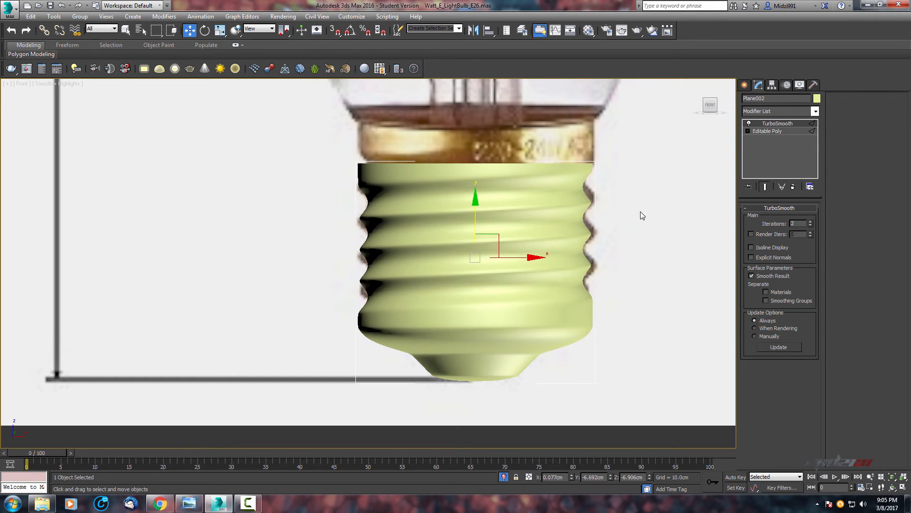
Return to the Editable Poly level and select edges along the screw base's top rim.
left_click(767, 130)
scroll(539, 187, "up", 5)
middle_click_drag(539, 187, 539, 223)
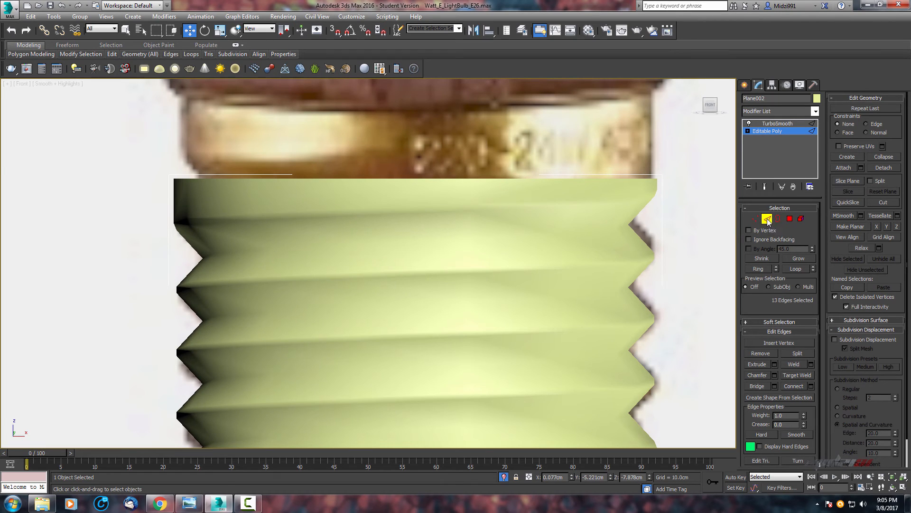
key("F4")
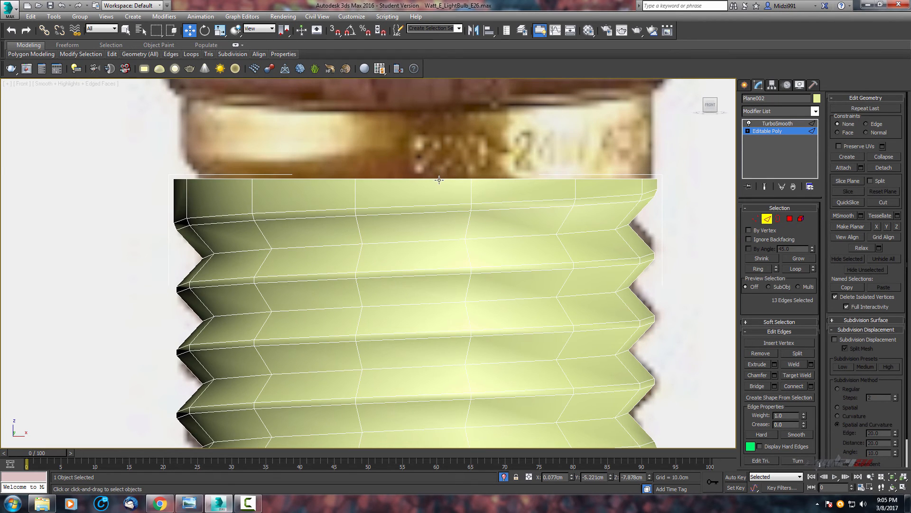
double_click(439, 180)
scroll(502, 204, "down", 2)
middle_click_drag(501, 205, 449, 159)
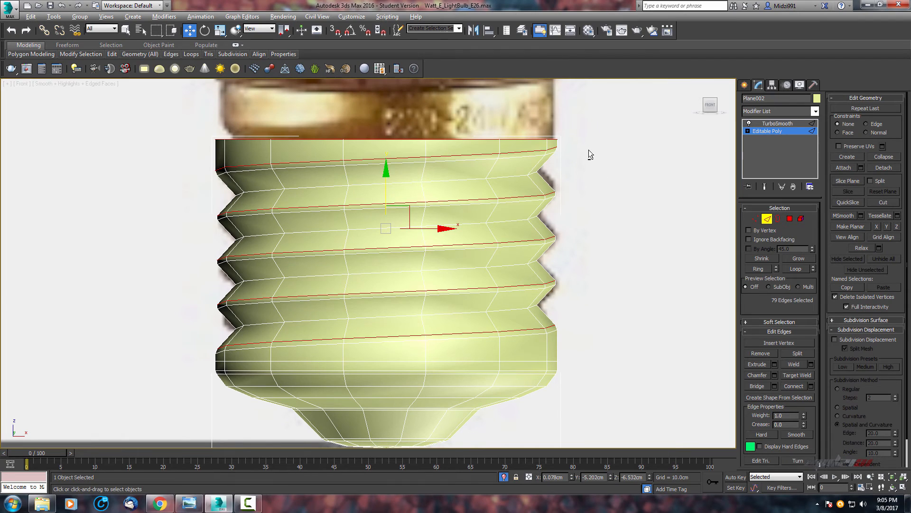
left_click_drag(587, 148, 74, 437, "alt")
scroll(446, 243, "down", 1)
middle_click_drag(446, 243, 447, 208)
scroll(447, 208, "down", 2)
scroll(447, 207, "up", 2)
left_click_drag(621, 226, 120, 409, "alt")
middle_click_drag(403, 308, 386, 380)
scroll(427, 242, "up", 2)
middle_click_drag(426, 244, 426, 297)
left_click_drag(569, 257, 54, 446, "alt")
Deselect stray edges so only the top rim edge loop of the screw base stays selected.
key("alt+w")
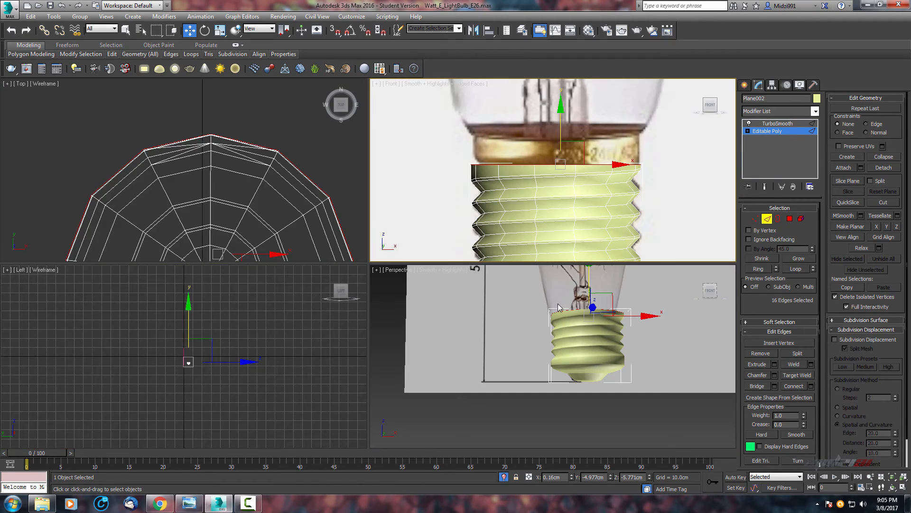
scroll(561, 308, "up", 4)
key("alt+w")
middle_click_drag(189, 190, 458, 244, "alt")
key("F4")
scroll(441, 231, "up", 3)
left_click(449, 243, "alt")
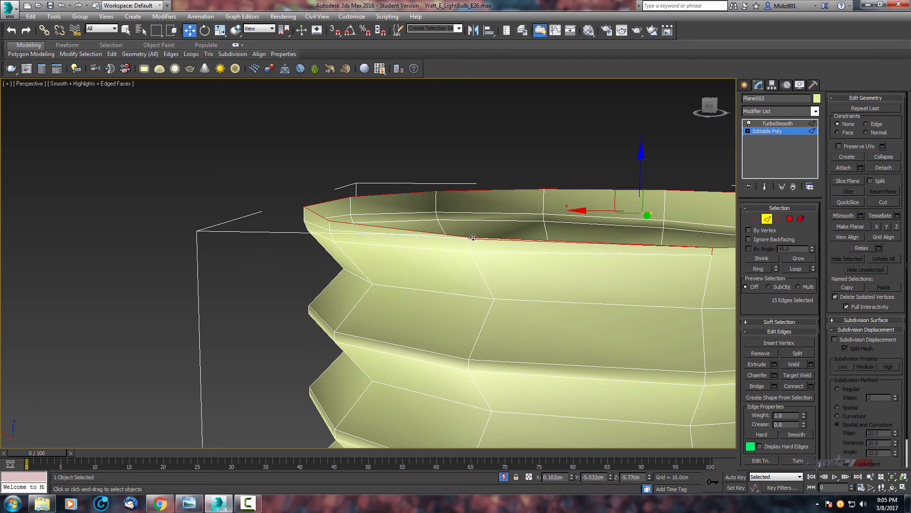
left_click(471, 240, "alt")
scroll(371, 228, "up", 5)
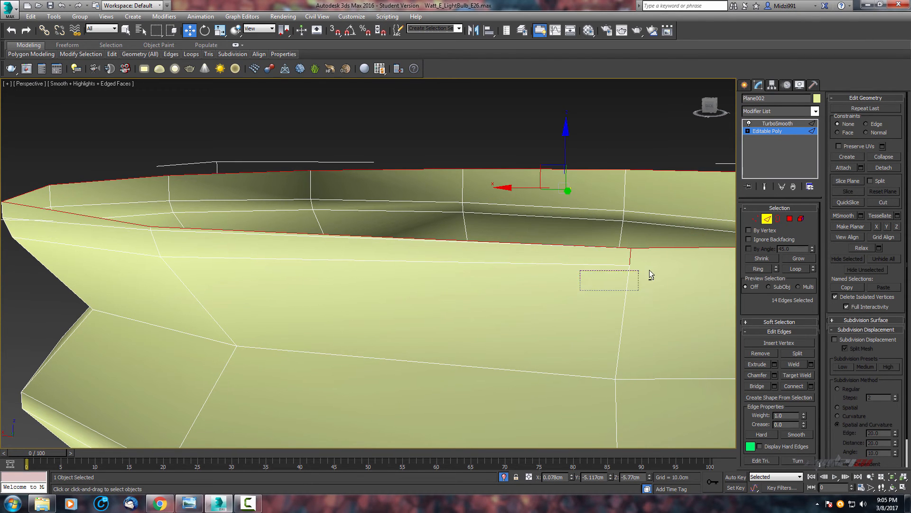
left_click_drag(649, 270, 654, 261, "alt")
middle_click_drag(611, 246, 473, 251, "alt")
key("alt+w")
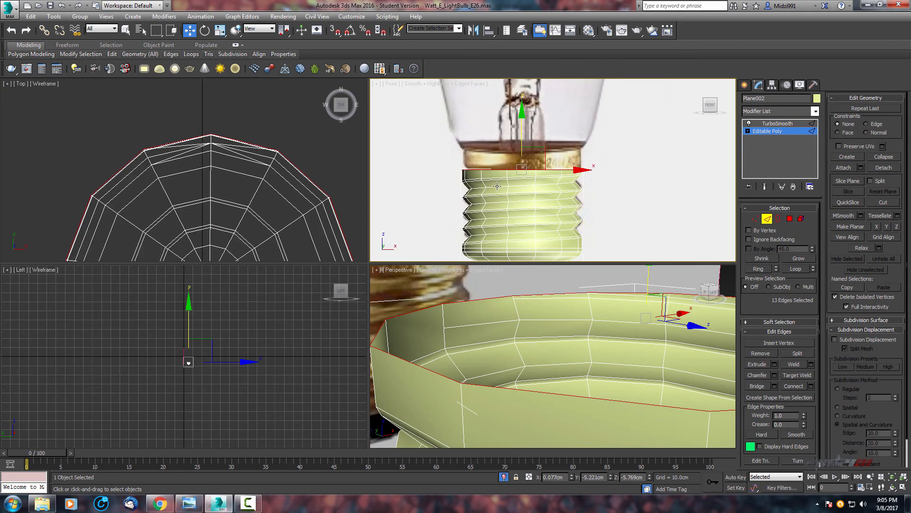
Move the screw base's top rim edge loop slightly upward in the front view.
key("alt+w")
middle_click_drag(276, 219, 431, 199)
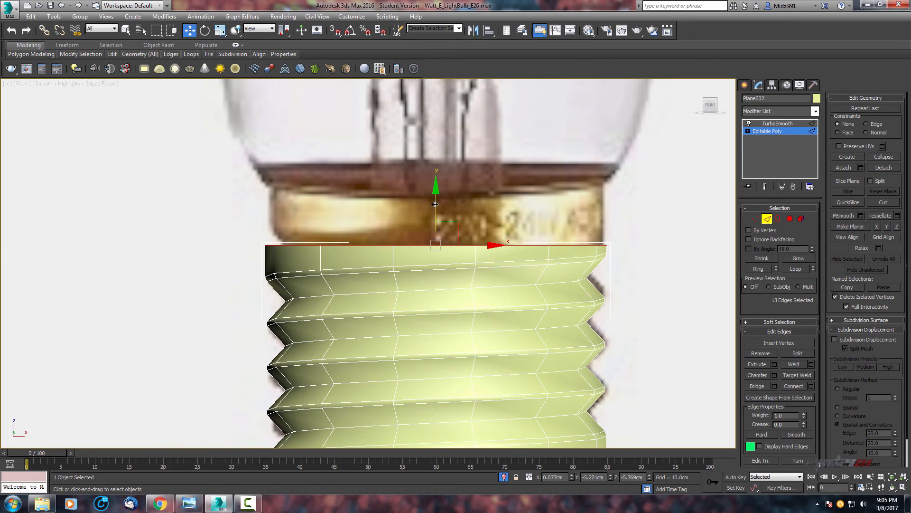
left_click_drag(435, 204, 437, 157, "shift")
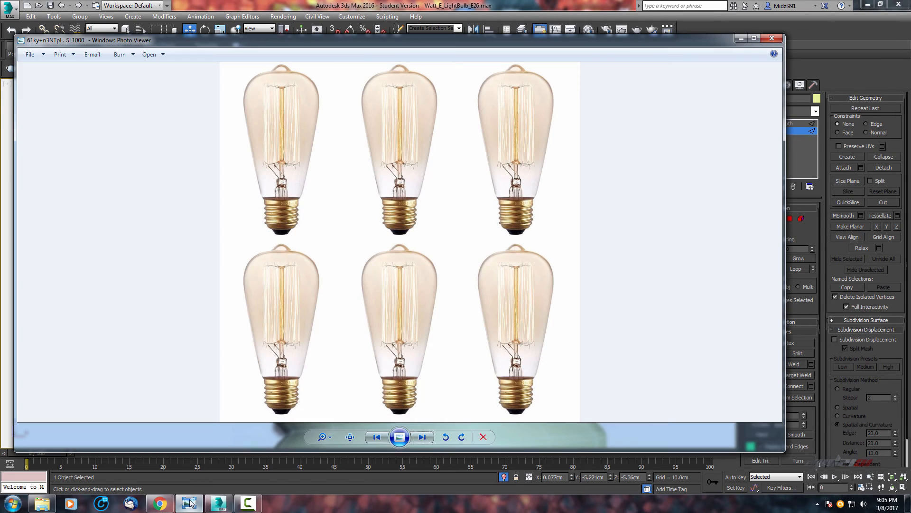
Switch to Windows Photo Viewer, browse the bulb reference photos, and zoom into the screw base where it meets the glass.
left_click(190, 504)
left_click(419, 436)
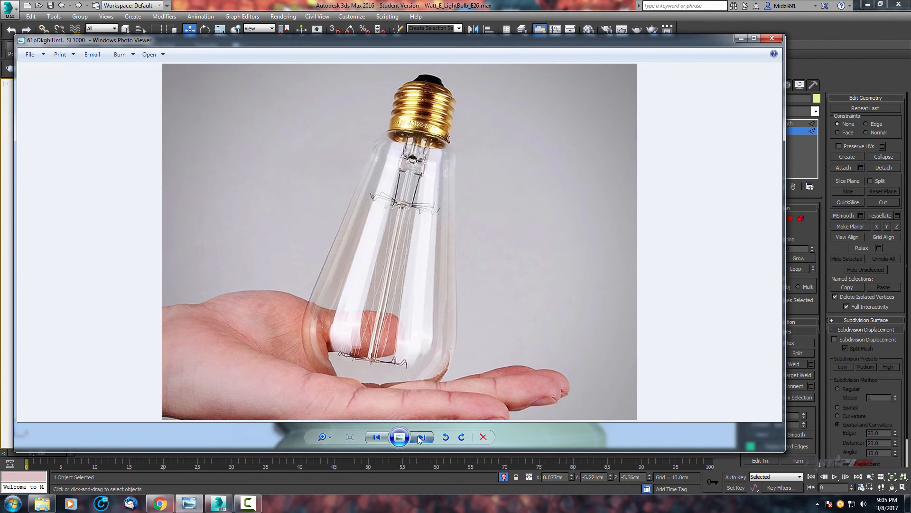
left_click(418, 437)
left_click(418, 437)
left_click(418, 436)
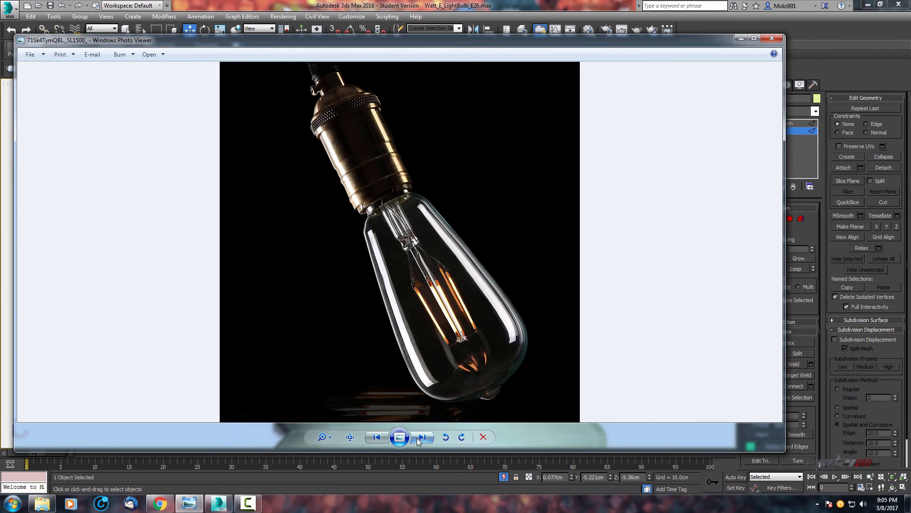
left_click(418, 437)
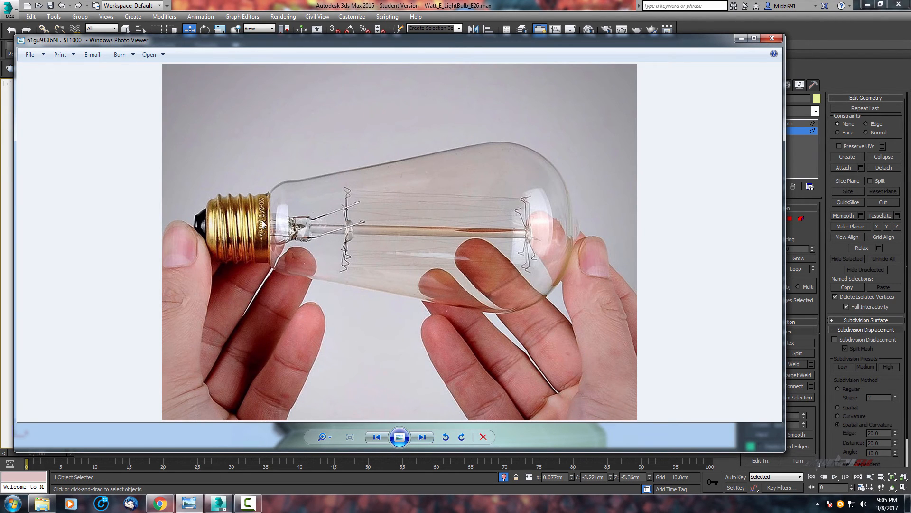
scroll(264, 224, "up", 3)
left_click_drag(170, 209, 279, 207)
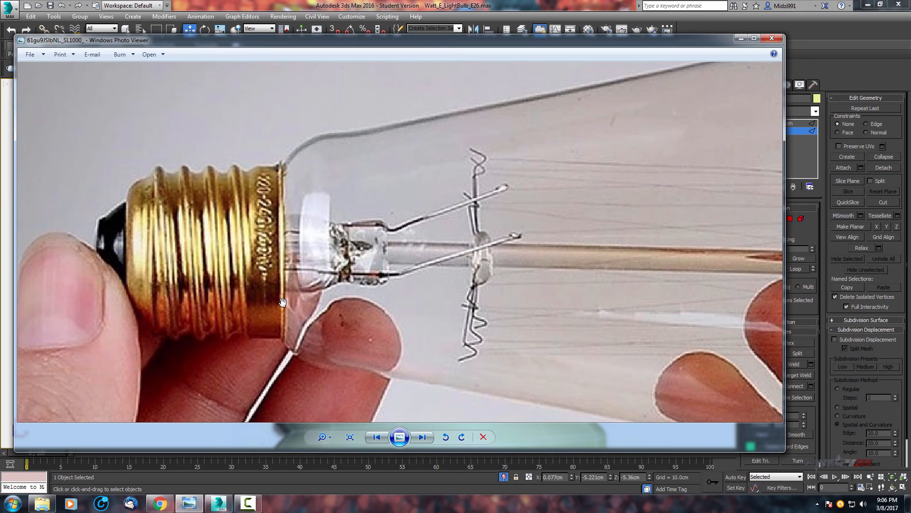
Return to 3ds Max and nudge the screw base's top rim edge loop further upward to match the reference.
left_click(230, 504)
middle_click_drag(417, 214, 409, 241)
scroll(417, 224, "up", 2)
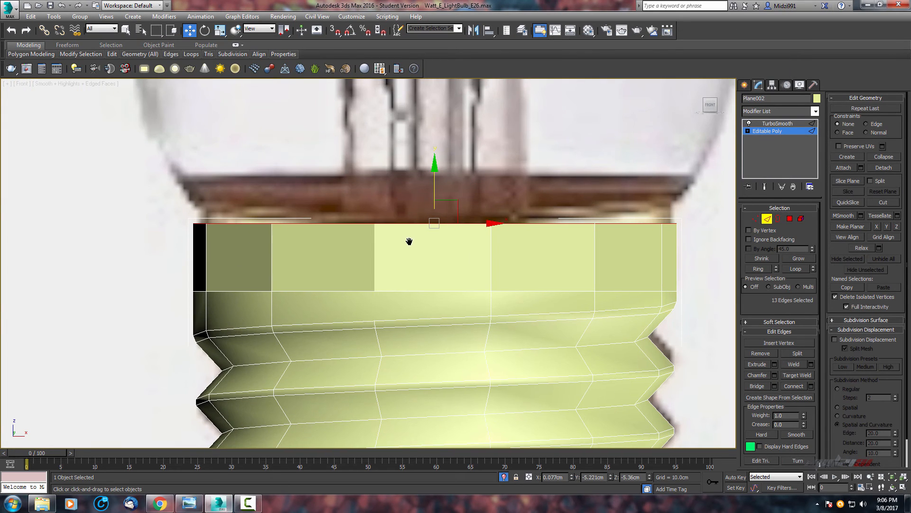
key("alt+w")
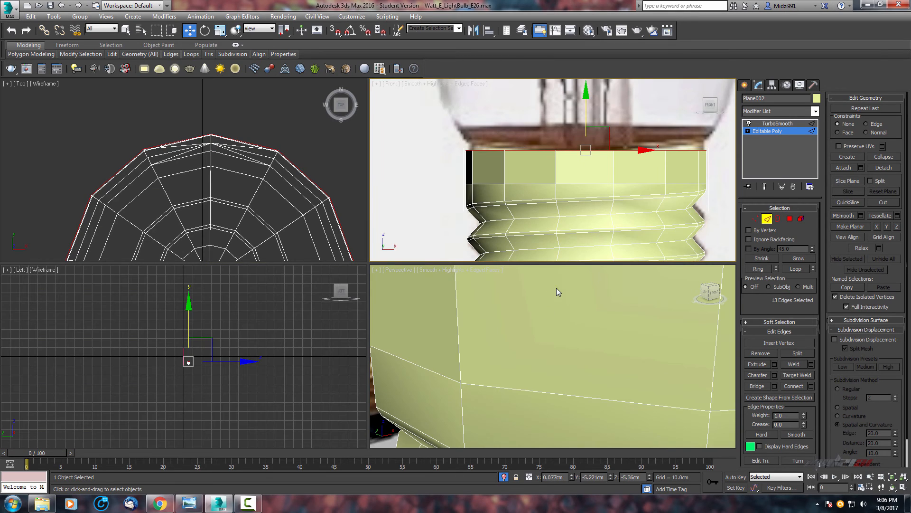
middle_click_drag(601, 183, 571, 201)
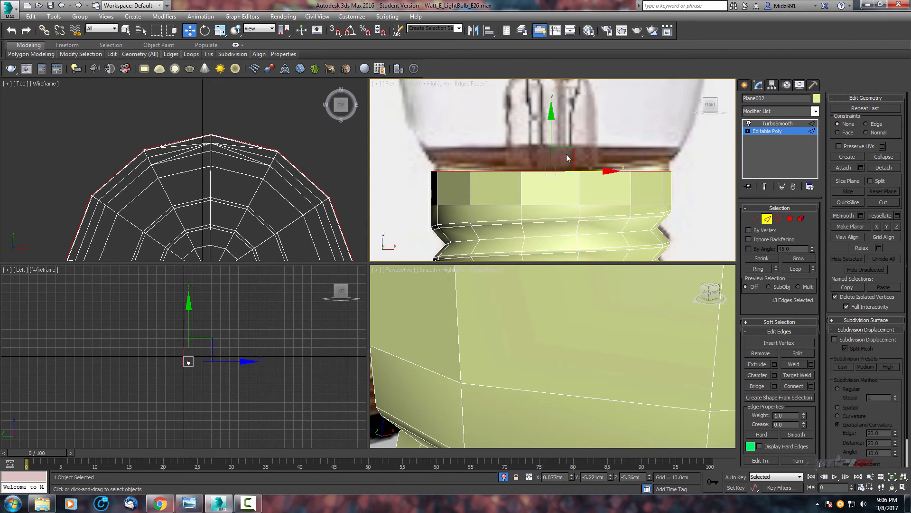
left_click_drag(551, 139, 552, 129)
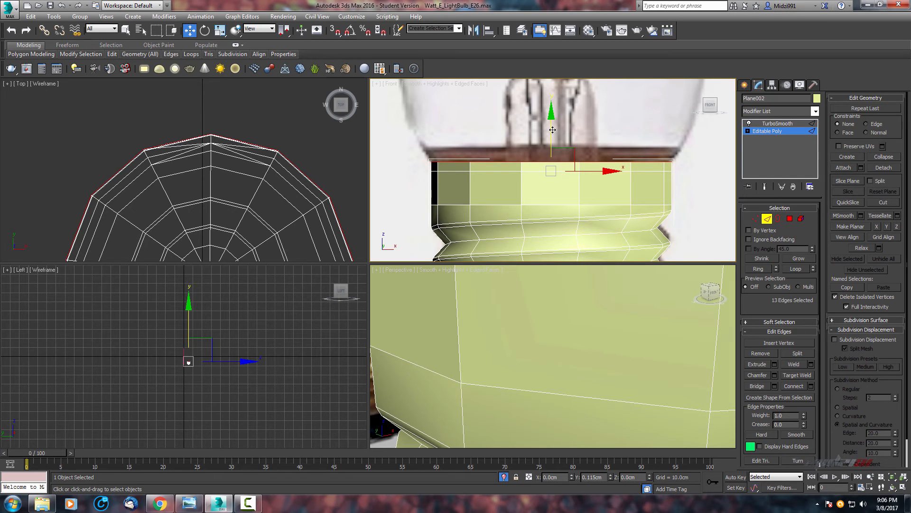
Scale the top rim edge loop up slightly so the rim widens.
key("r")
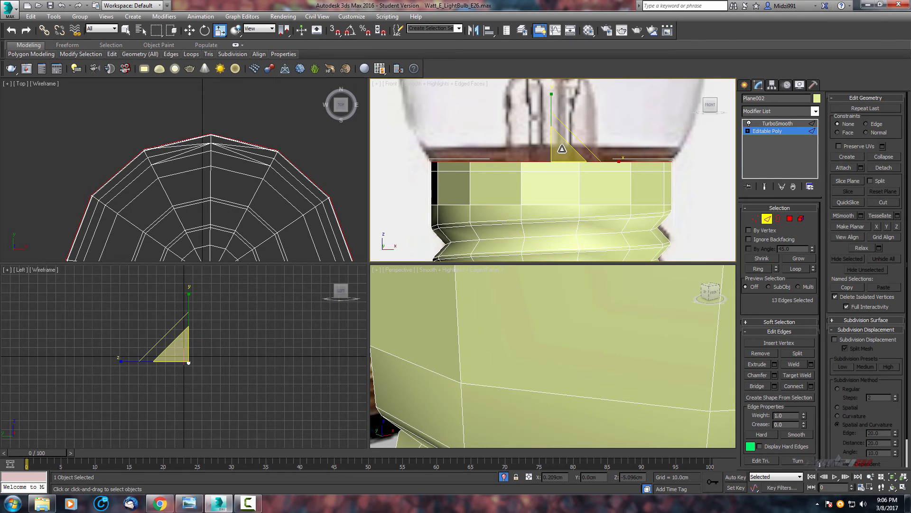
left_click_drag(561, 148, 562, 146)
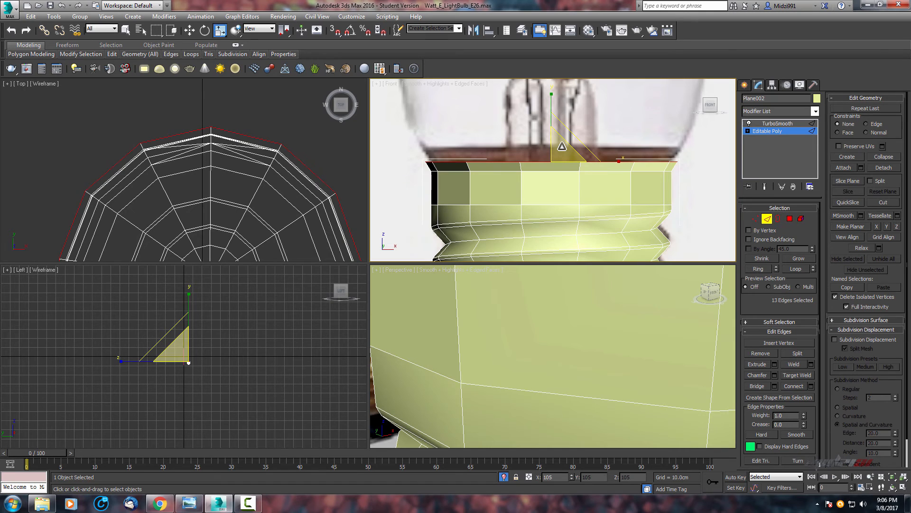
key("alt+w")
scroll(566, 197, "up", 3)
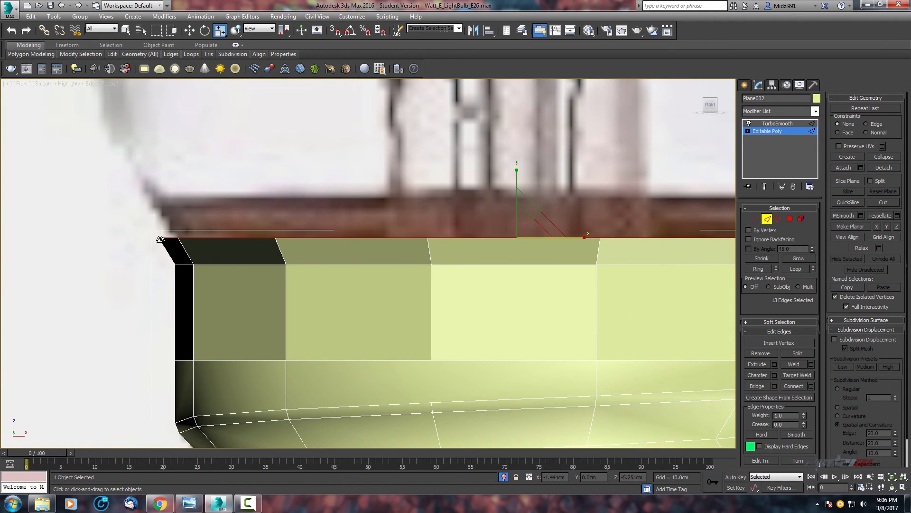
scroll(255, 256, "down", 6)
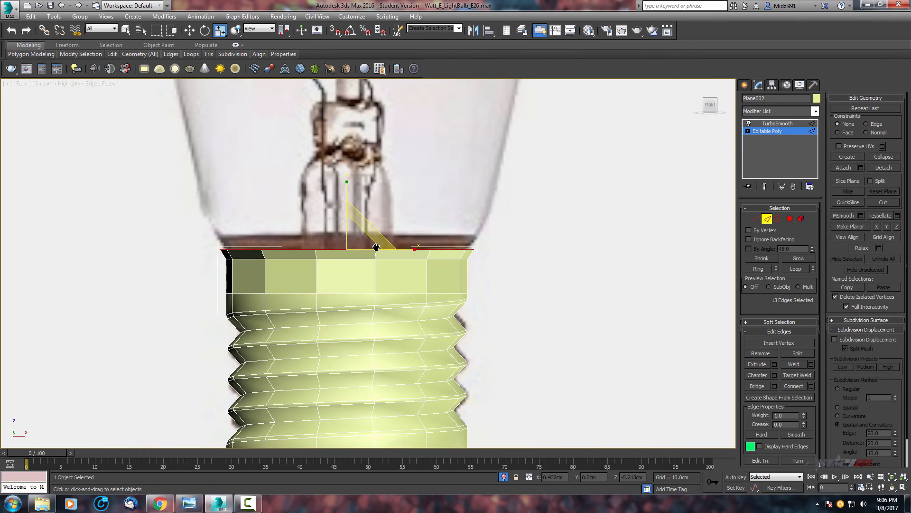
key("alt+w")
scroll(585, 336, "down", 3)
key("alt+w")
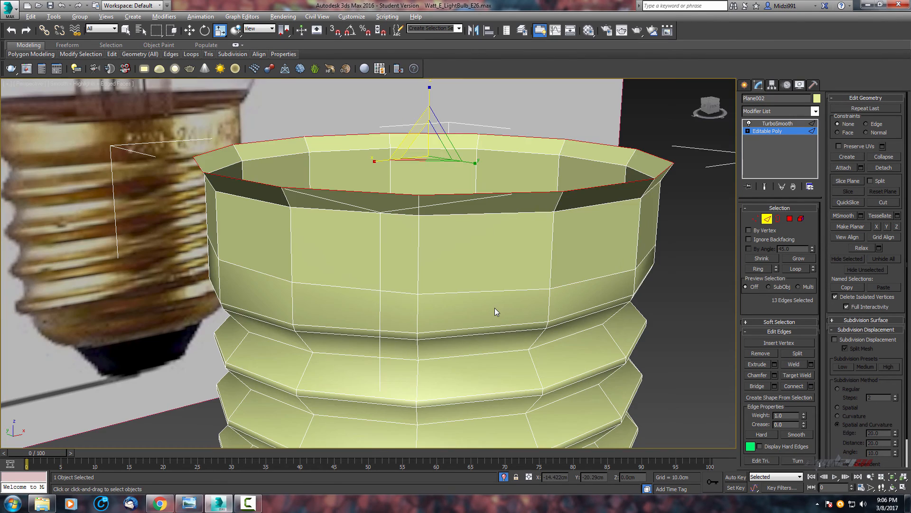
Form an inner lip by scaling a copy of the rim loop inward and moving it down into the base.
scroll(475, 304, "up", 3)
middle_click_drag(428, 296, 480, 368)
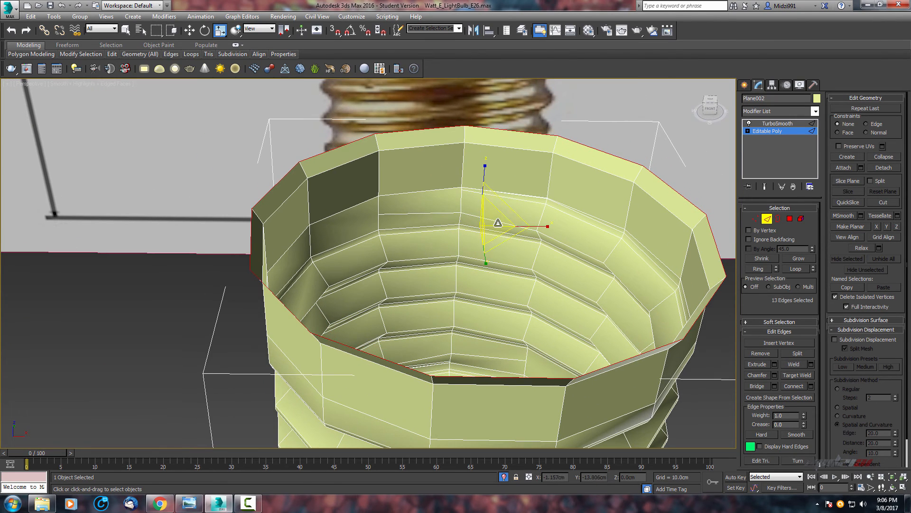
left_click_drag(495, 222, 492, 223, "shift")
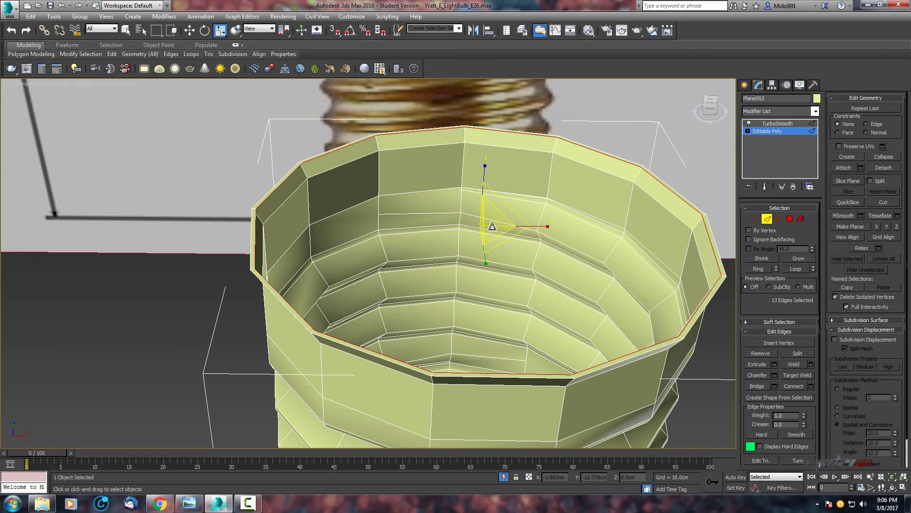
middle_click_drag(492, 222, 446, 229, "alt")
scroll(446, 229, "up", 3)
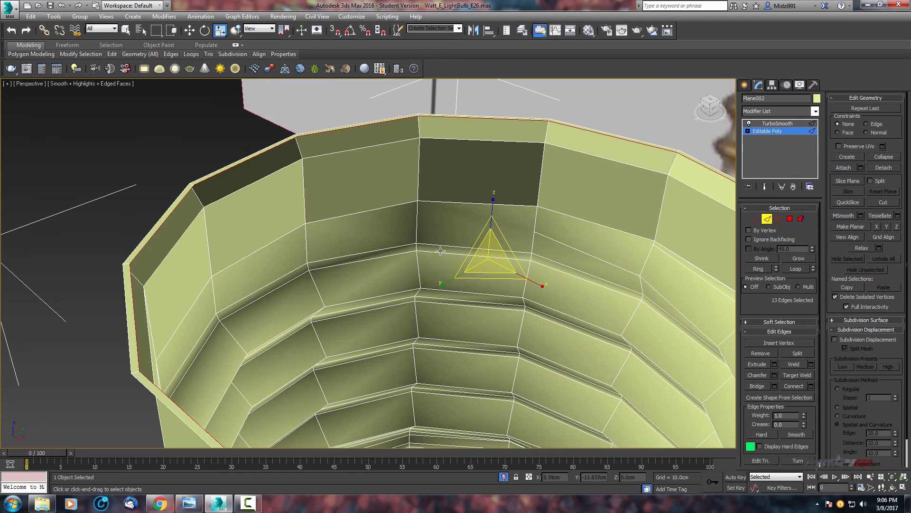
key("w")
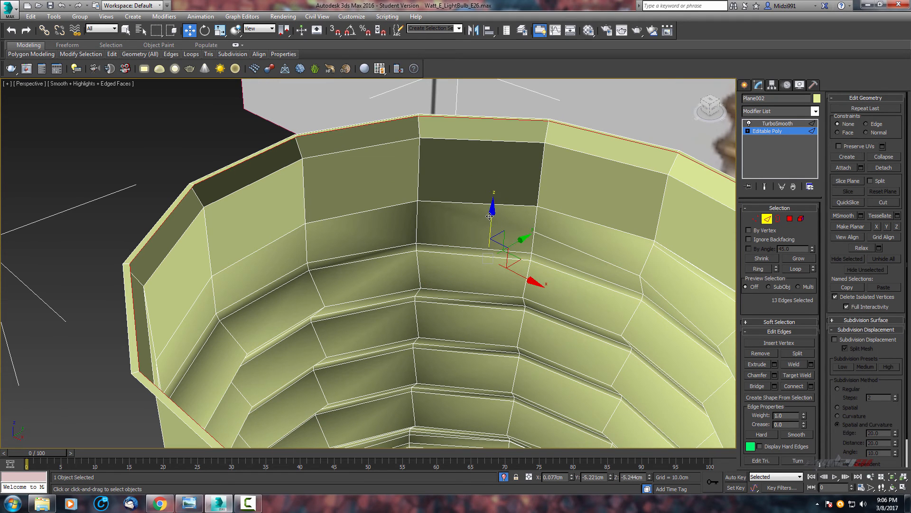
left_click_drag(489, 217, 487, 238)
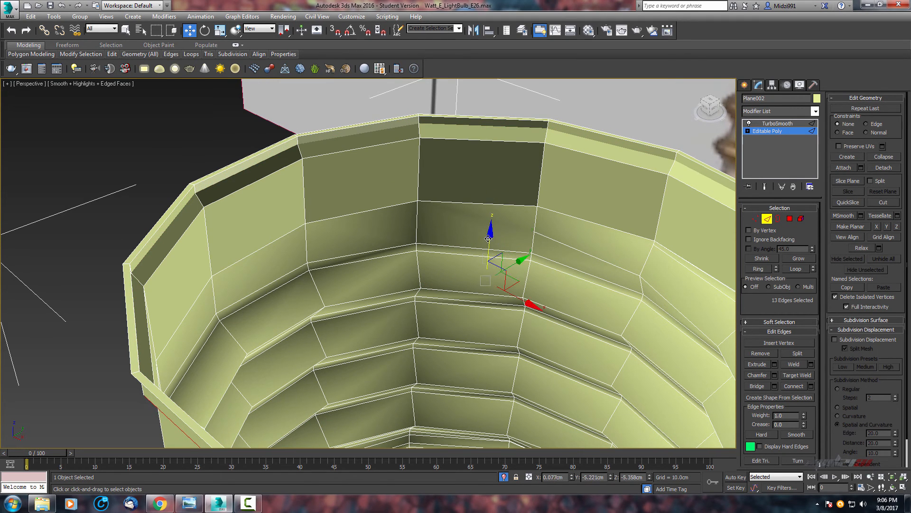
key("r")
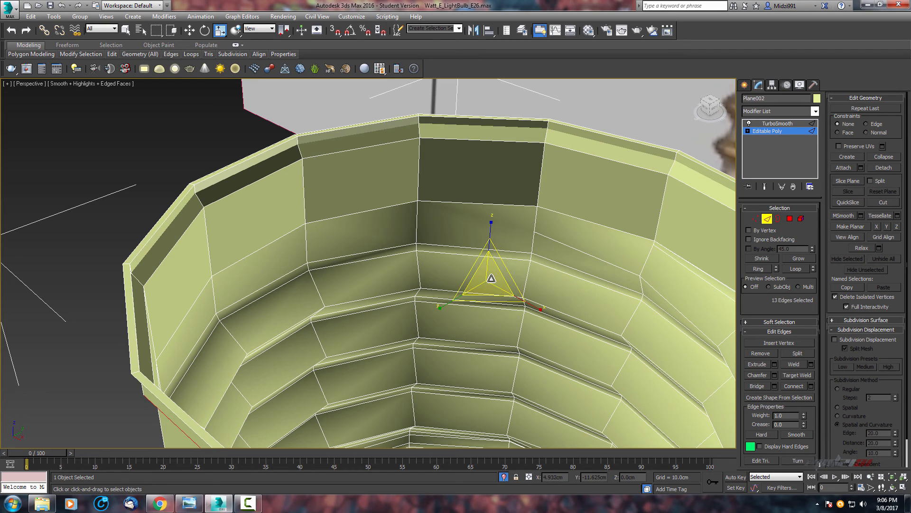
left_click_drag(491, 278, 491, 283)
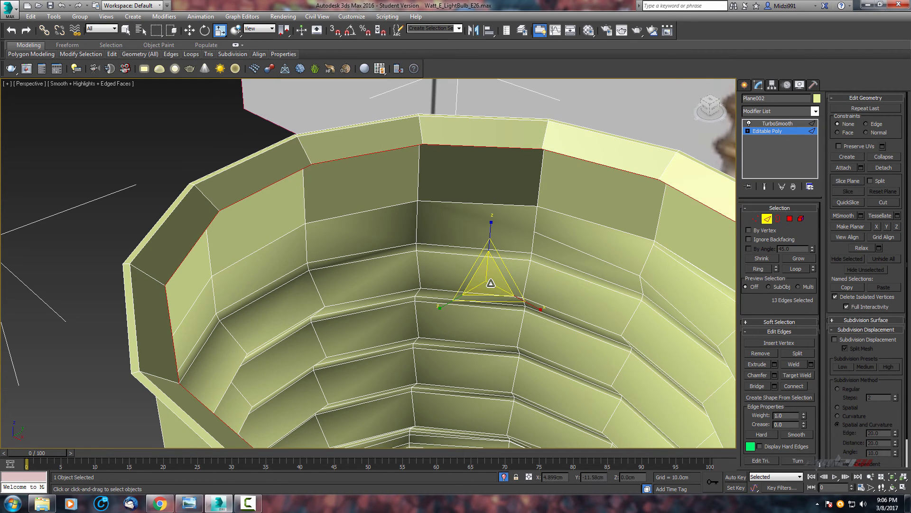
Push the inner rim edge loop further down inside the screw base, undoing a trial scale.
key("w")
left_click_drag(498, 266, 487, 351)
key("r")
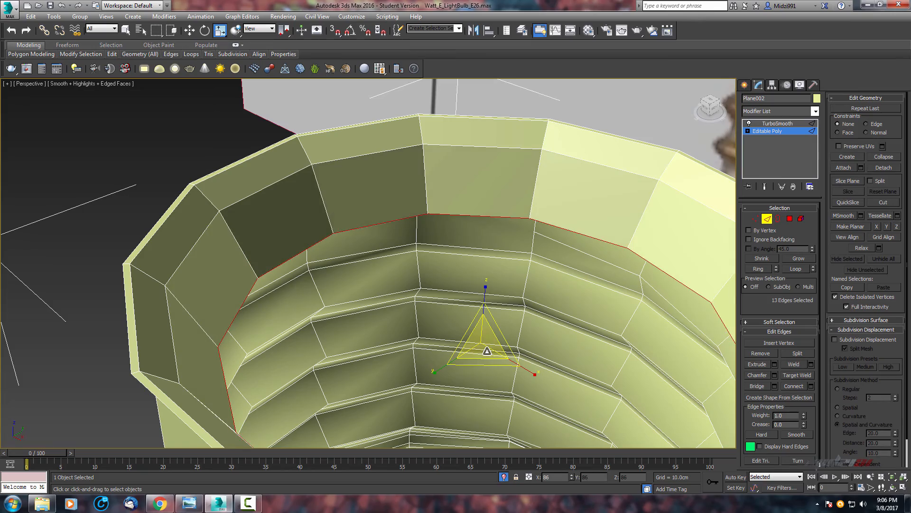
middle_click_drag(397, 260, 474, 264, "alt")
scroll(520, 275, "down", 3)
key("w")
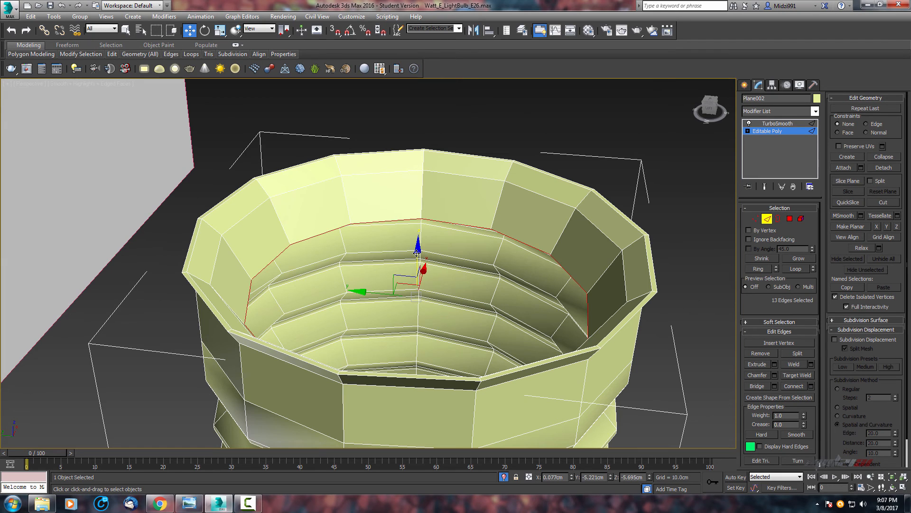
left_click_drag(417, 253, 416, 335)
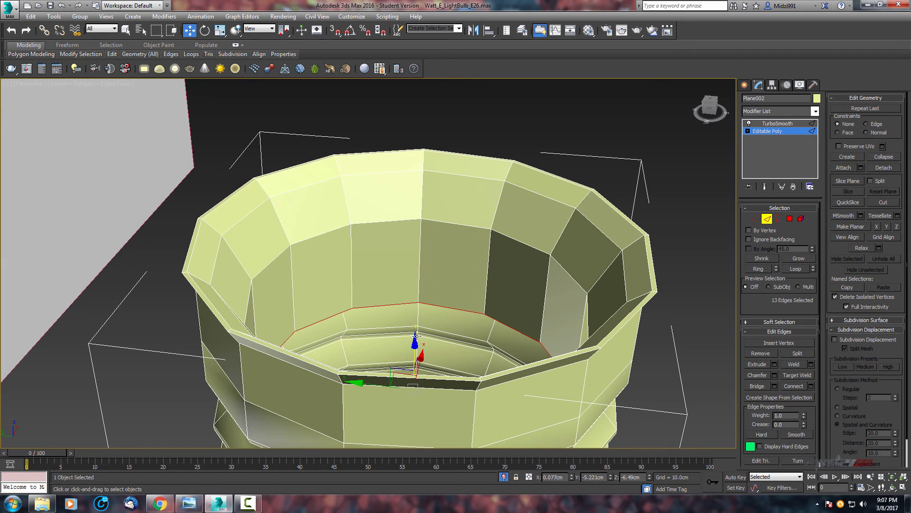
key("r")
left_click_drag(419, 385, 433, 382)
key("ctrl+z")
Move the inner edge loop down toward the bottom of the screw base's interior.
middle_click_drag(441, 309, 449, 252)
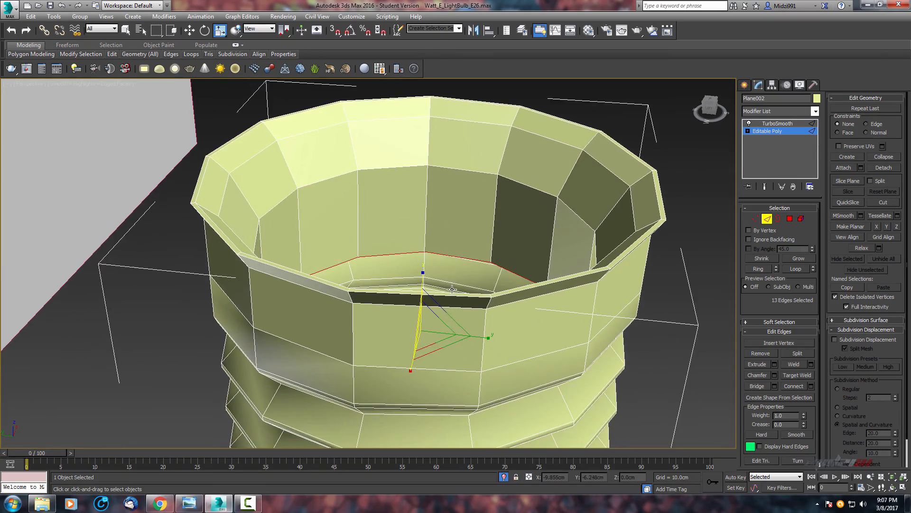
middle_click_drag(526, 329, 365, 243)
key("w")
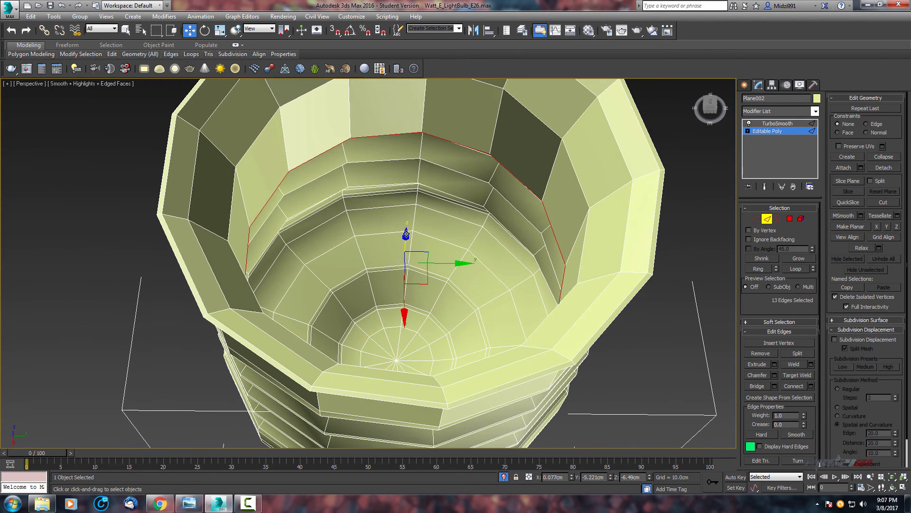
left_click_drag(407, 233, 407, 307)
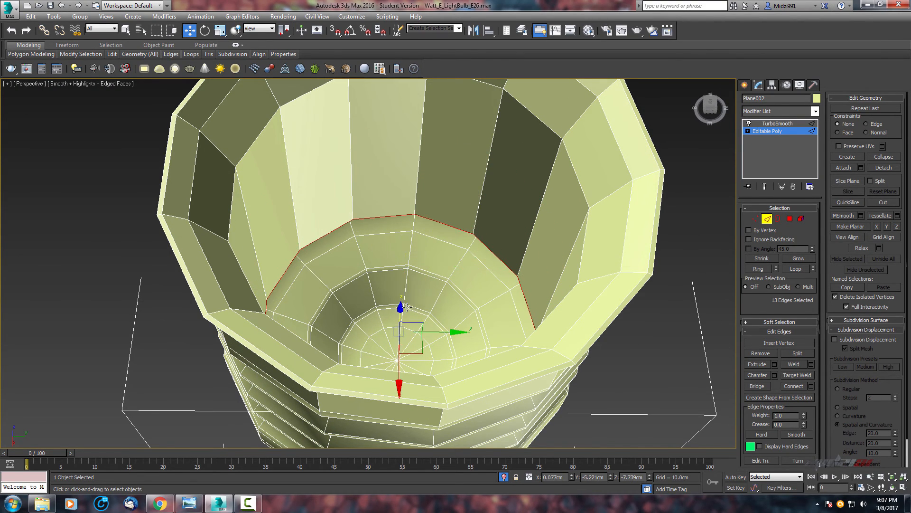
middle_click_drag(407, 307, 460, 265, "alt")
Turn on see-through display and scale the inner edge loop slightly so it sits inside the base walls.
key("alt+x")
scroll(414, 278, "up", 4)
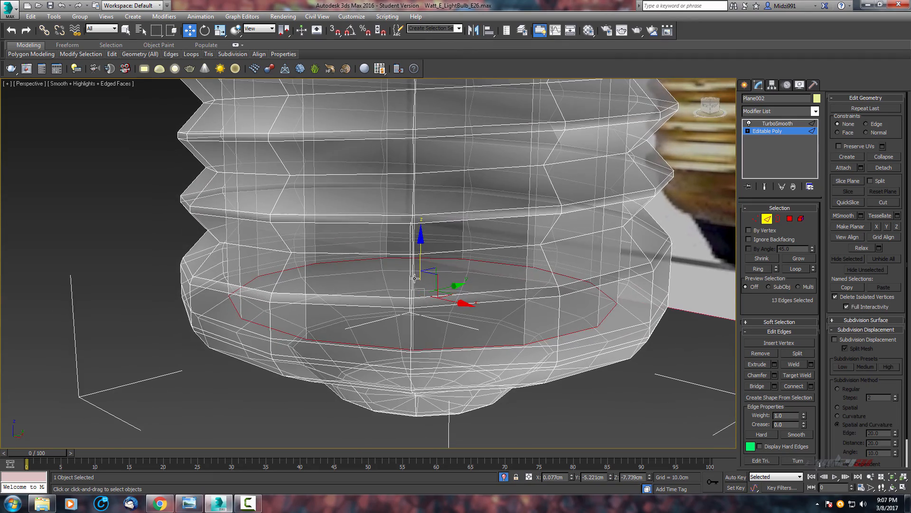
scroll(402, 304, "up", 1)
scroll(373, 301, "up", 3)
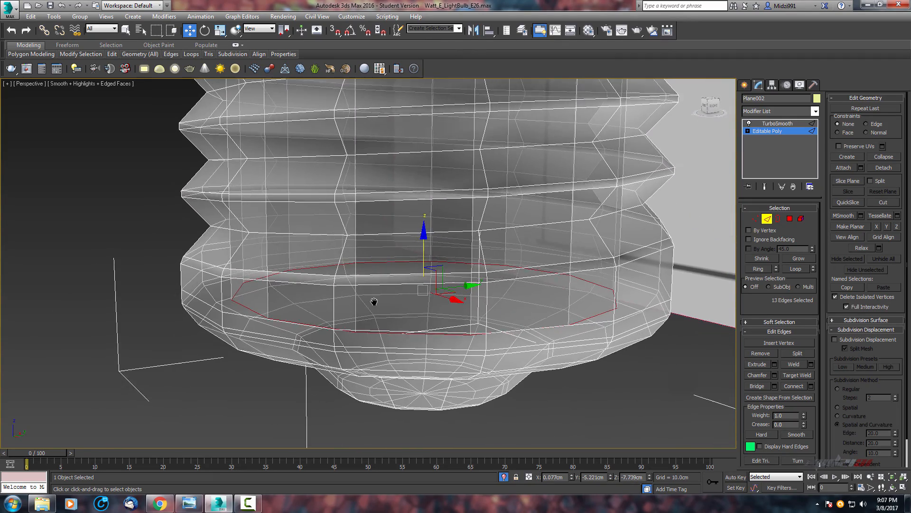
middle_click_drag(374, 302, 376, 307)
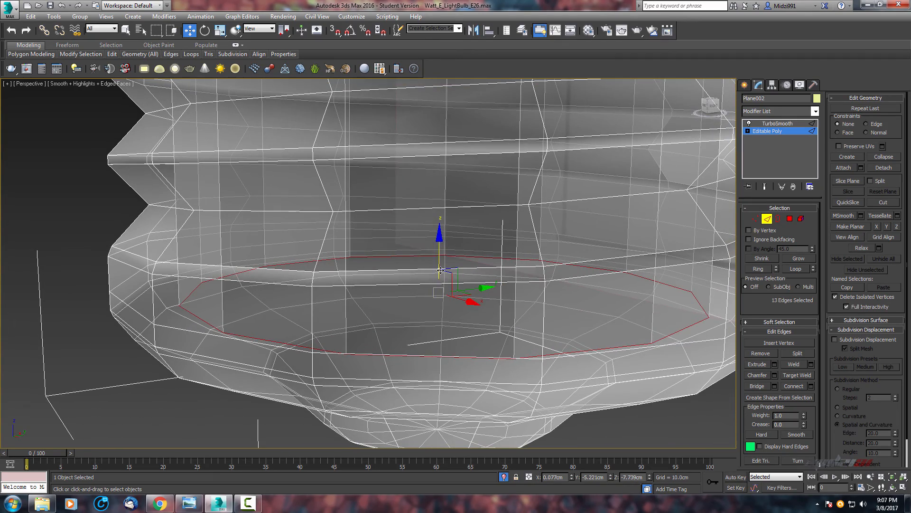
key("r")
scroll(437, 282, "up", 2)
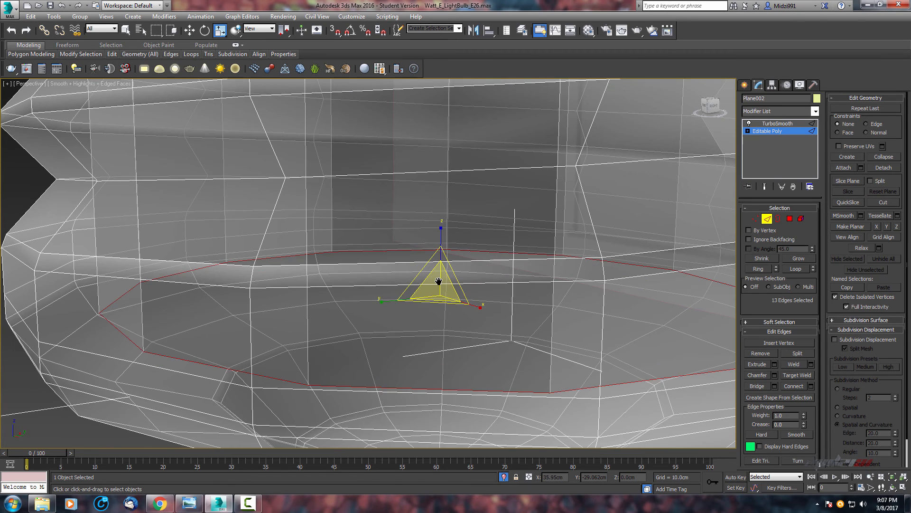
scroll(438, 282, "down", 2)
middle_click_drag(437, 282, 439, 278)
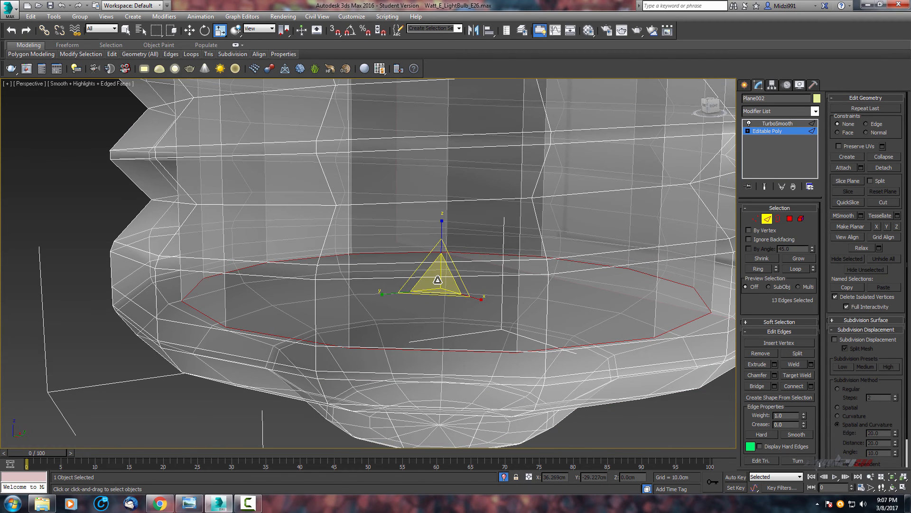
left_click_drag(437, 279, 438, 278)
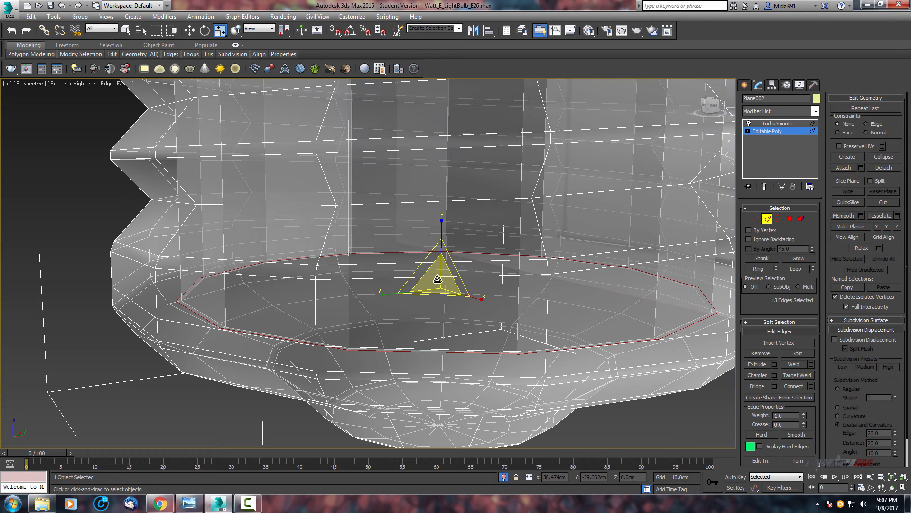
left_click_drag(439, 278, 439, 277)
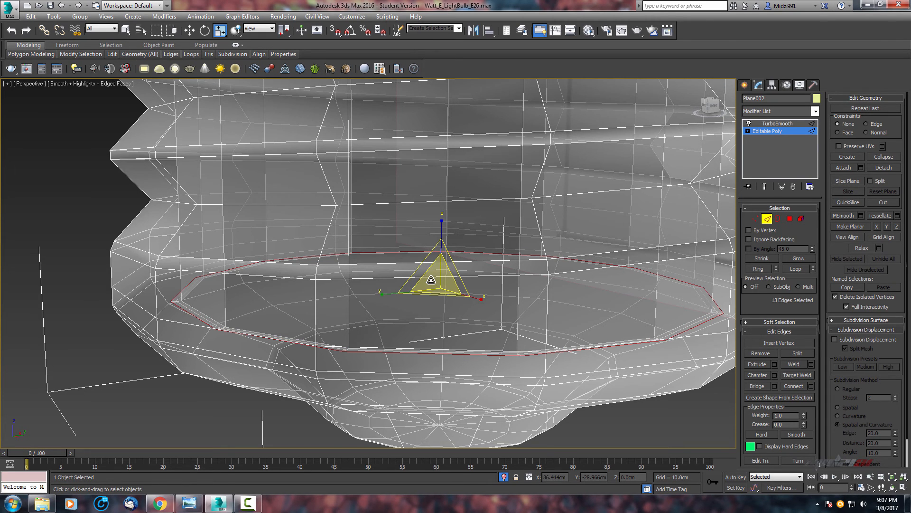
Turn off see-through and edged faces, then preview the TurboSmooth result on the screw base's top.
scroll(431, 280, "down", 3)
scroll(418, 279, "up", 3)
scroll(409, 277, "down", 6)
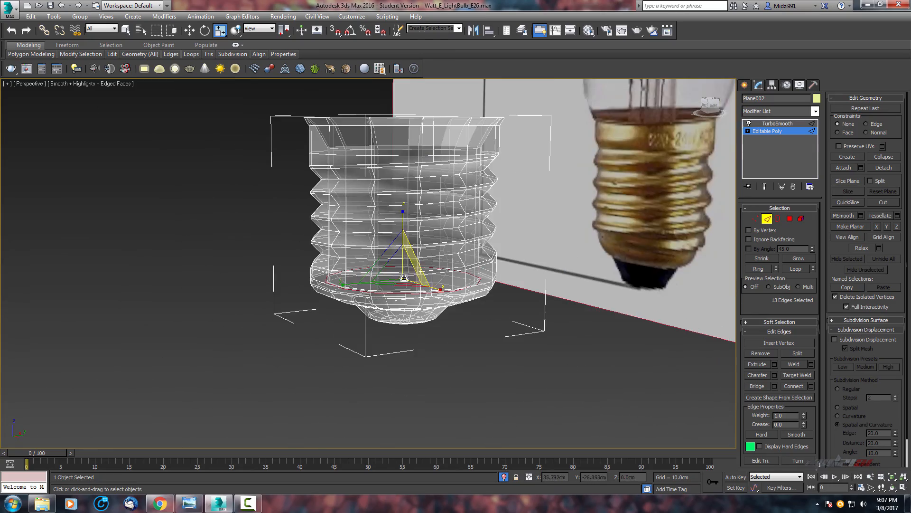
middle_click_drag(404, 278, 453, 298, "alt")
scroll(448, 301, "up", 4)
scroll(409, 363, "up", 4)
scroll(423, 334, "down", 4)
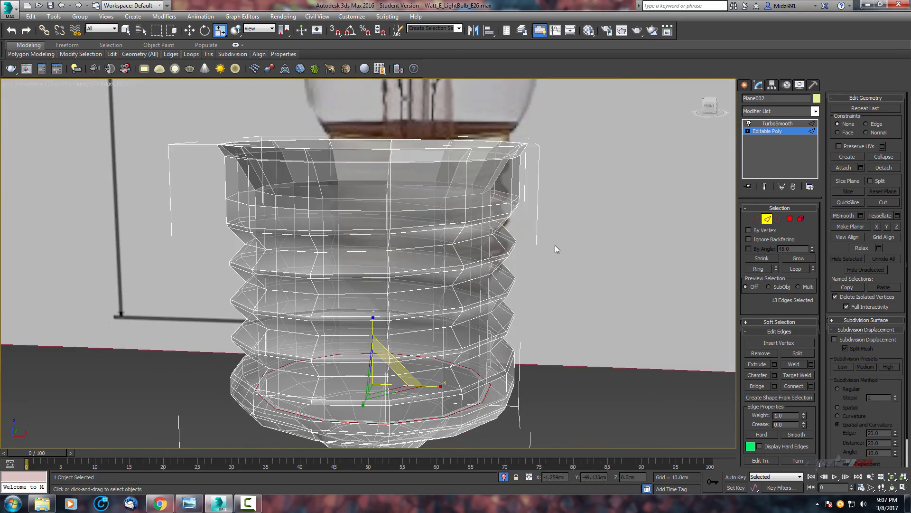
key("F4")
key("alt+x")
scroll(513, 248, "up", 3)
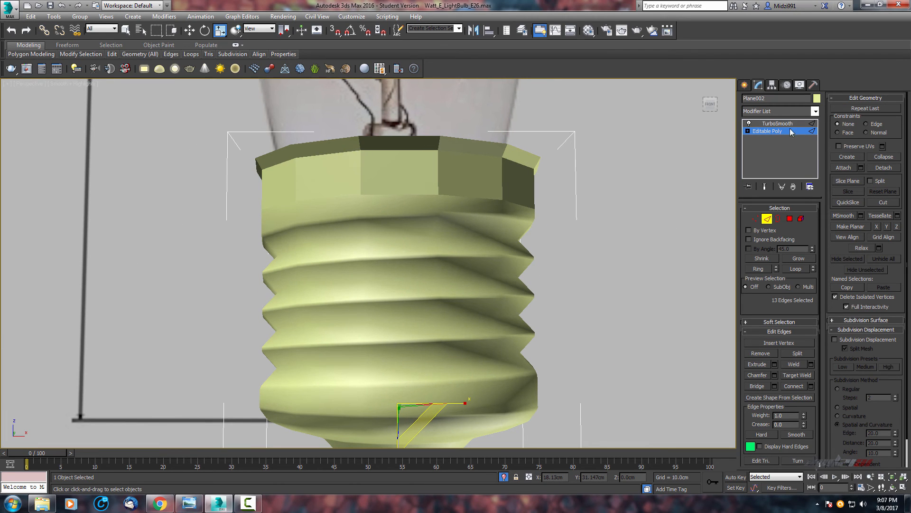
left_click(774, 125)
middle_click_drag(501, 223, 528, 224, "alt")
scroll(448, 244, "up", 3)
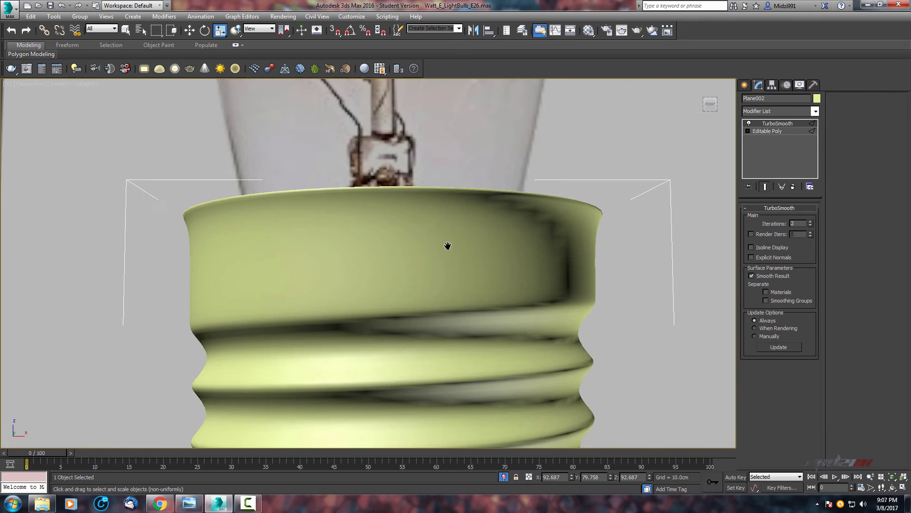
Chamfer the top rim edge loop of the screw base.
left_click(769, 131)
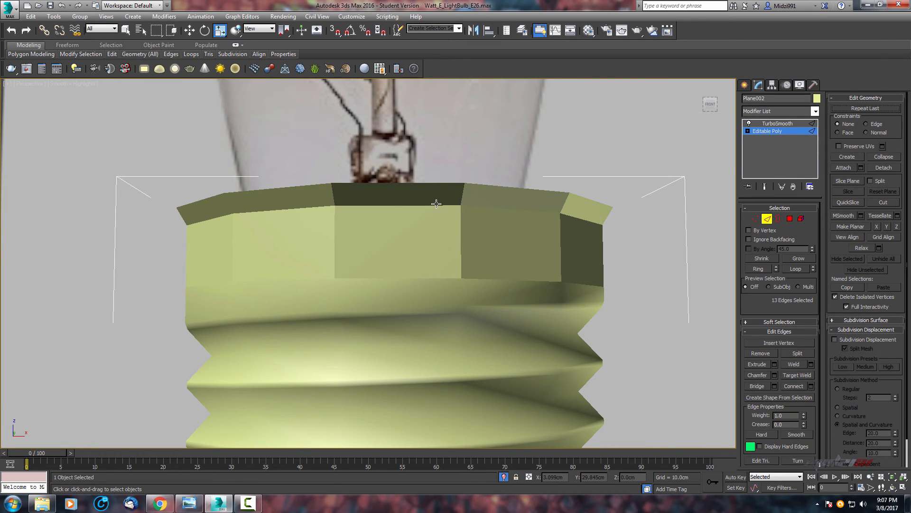
middle_click_drag(436, 205, 496, 205, "alt")
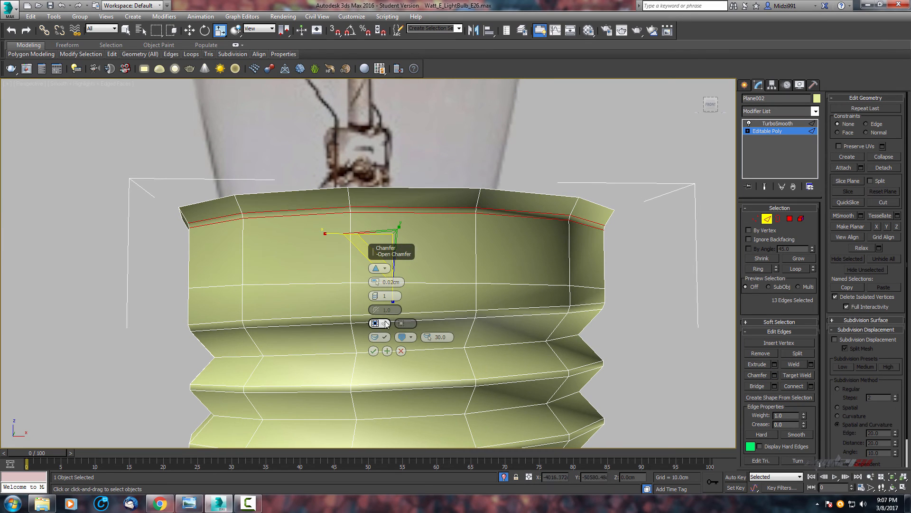
scroll(410, 297, "down", 5)
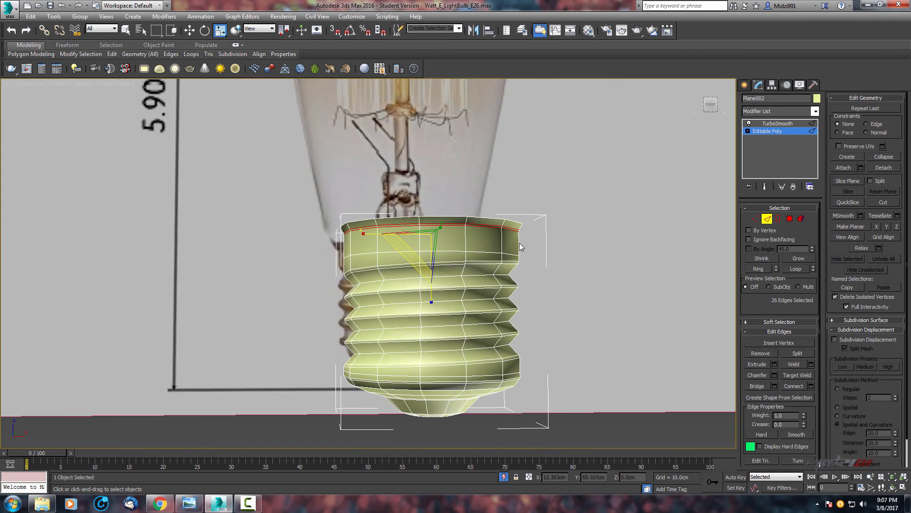
middle_click_drag(413, 289, 503, 233, "alt")
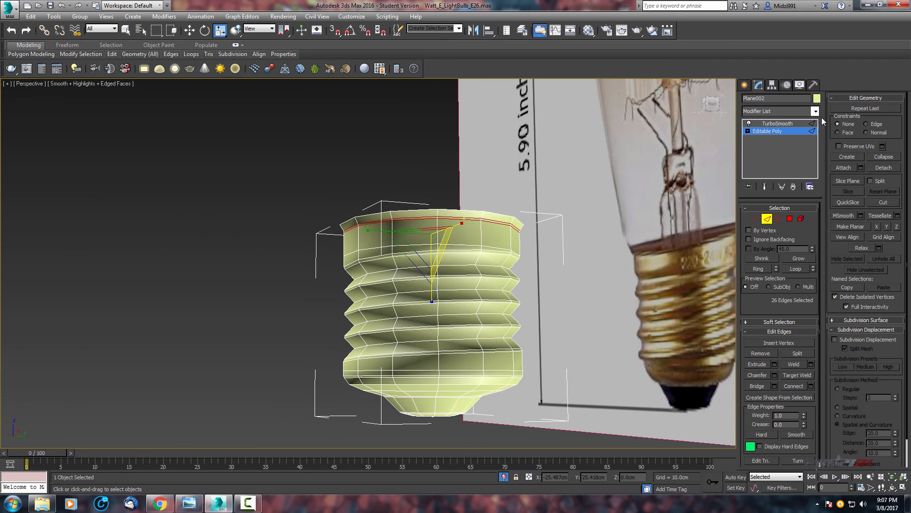
Preview the smoothed screw base and orbit around it to compare against the reference photo.
left_click(778, 124)
middle_click_drag(685, 174, 566, 247, "alt")
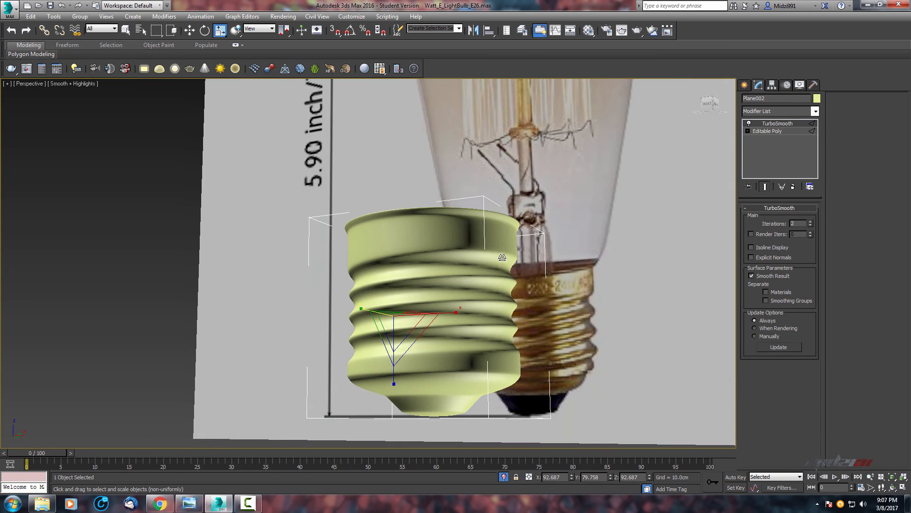
middle_click_drag(502, 257, 435, 262, "alt")
scroll(473, 287, "down", 3)
scroll(402, 248, "up", 3)
scroll(440, 283, "up", 3)
scroll(435, 262, "down", 3)
middle_click_drag(427, 214, 465, 256, "alt")
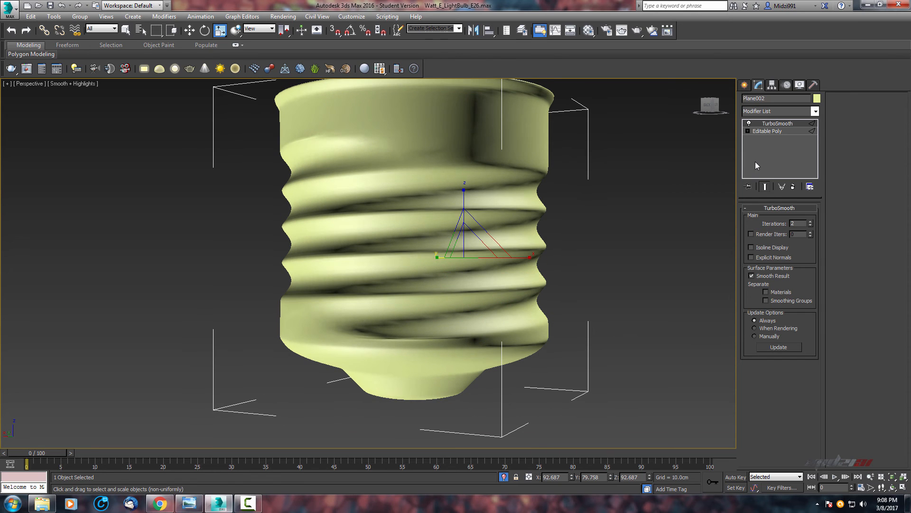
Target-weld a stray vertex onto its neighbour in the lower band of the screw base.
left_click(764, 131)
key("2")
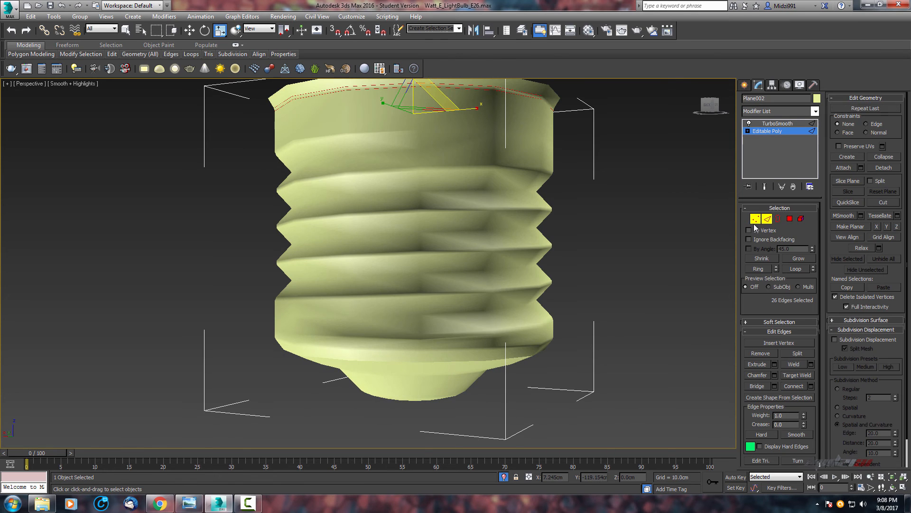
scroll(423, 365, "up", 3)
key("F4")
scroll(489, 319, "up", 6)
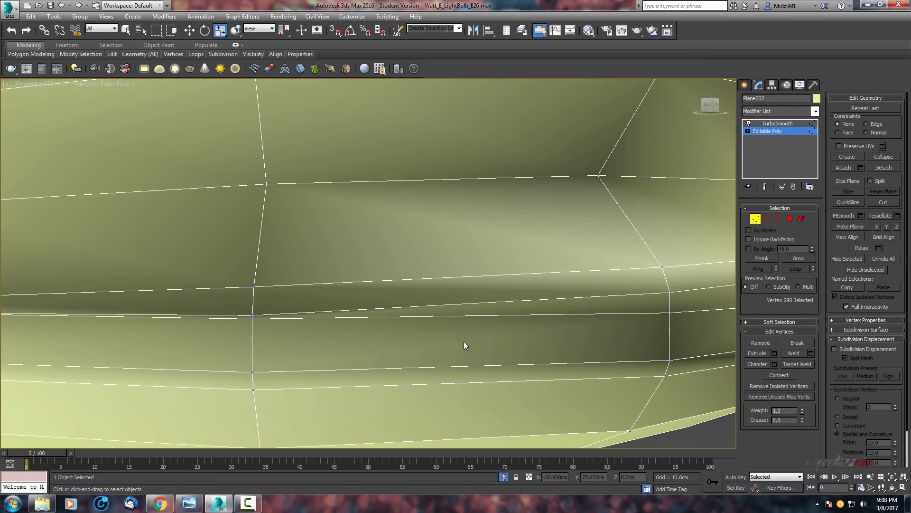
middle_click_drag(464, 346, 502, 335)
scroll(469, 326, "down", 5)
scroll(467, 326, "up", 5)
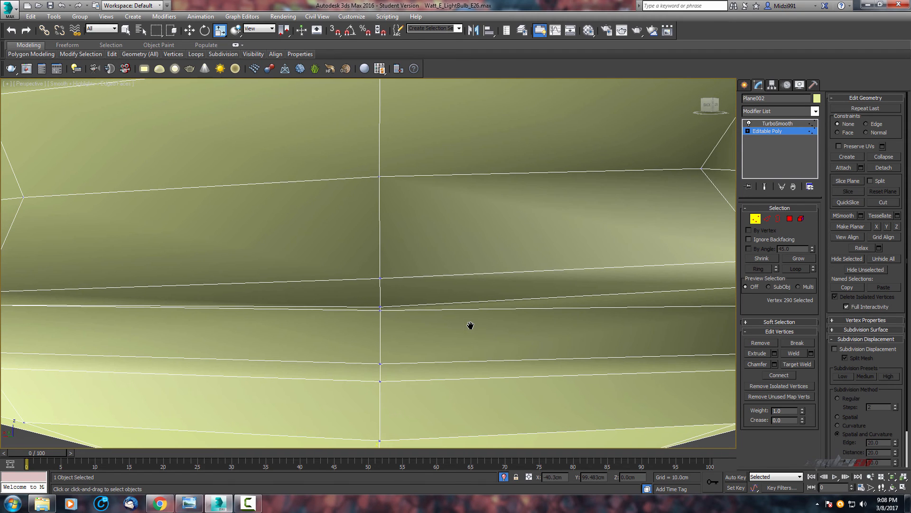
right_click(456, 318)
left_click(431, 381)
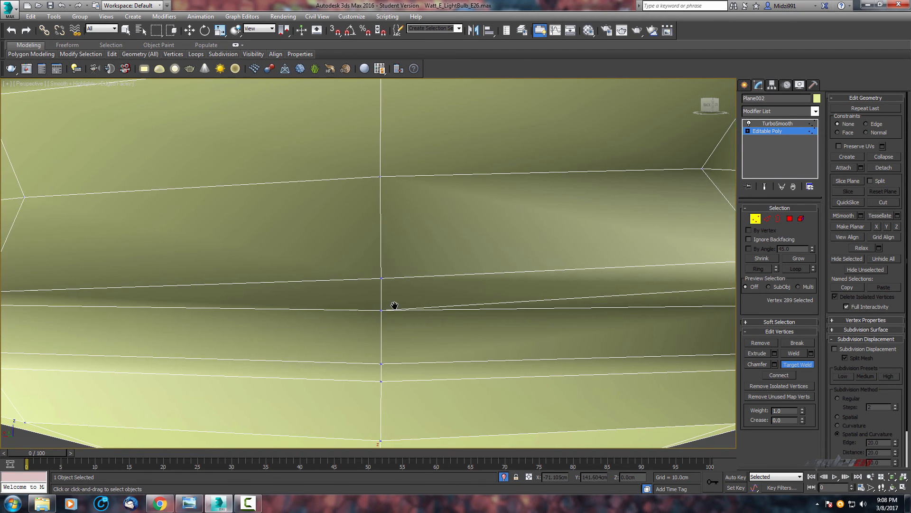
scroll(464, 315, "down", 8)
Target-weld a second vertex on the base's lower band onto the adjacent vertex.
left_click(749, 124)
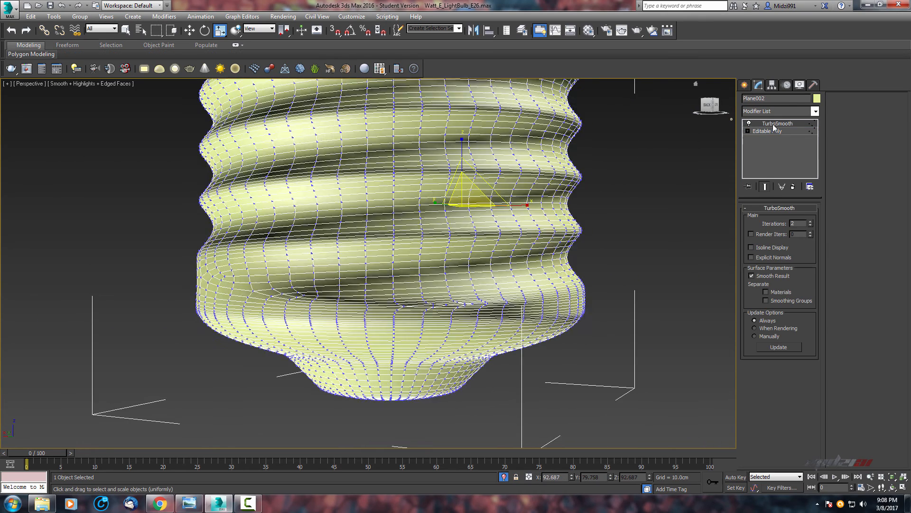
key("F4")
scroll(498, 278, "up", 6)
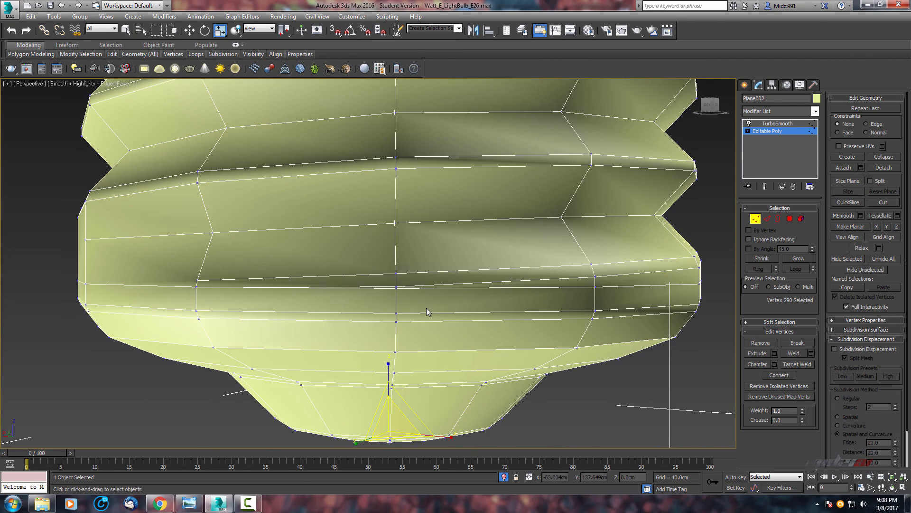
mouse_move(427, 308)
middle_mouse_down("alt")
mouse_move(372, 311)
mouse_move(420, 301)
middle_mouse_up("alt")
scroll(415, 270, "up", 4)
right_click(413, 270)
left_click(389, 332)
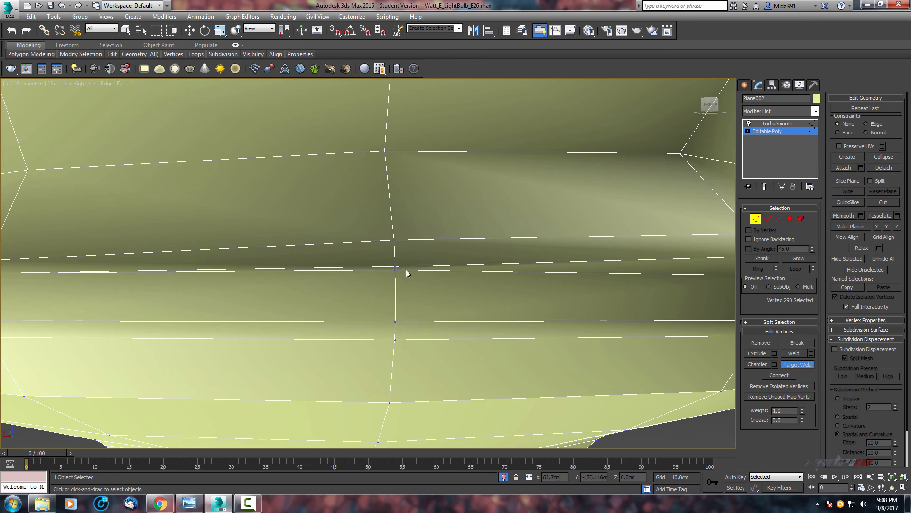
scroll(394, 277, "down", 5)
scroll(408, 279, "up", 5)
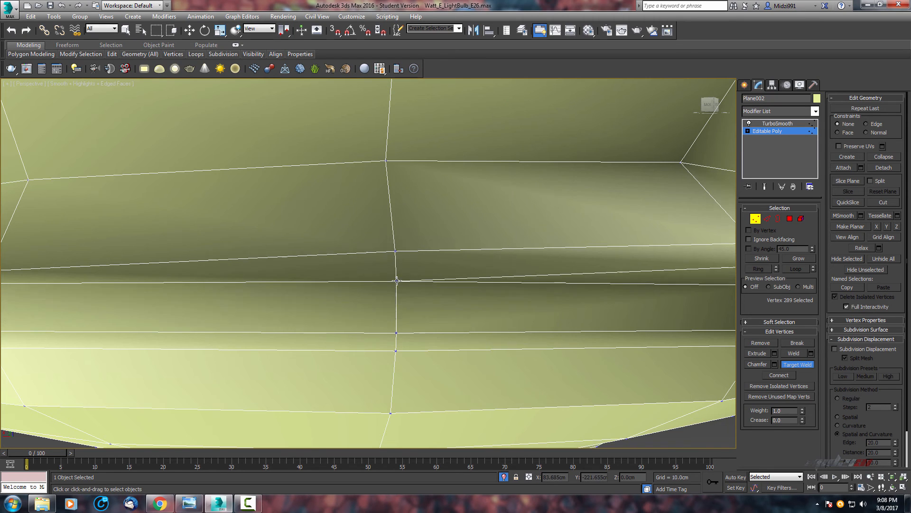
scroll(396, 280, "down", 5)
scroll(283, 295, "up", 5)
middle_click_drag(398, 288, 231, 280)
scroll(231, 280, "down", 6)
middle_click_drag(308, 280, 476, 336)
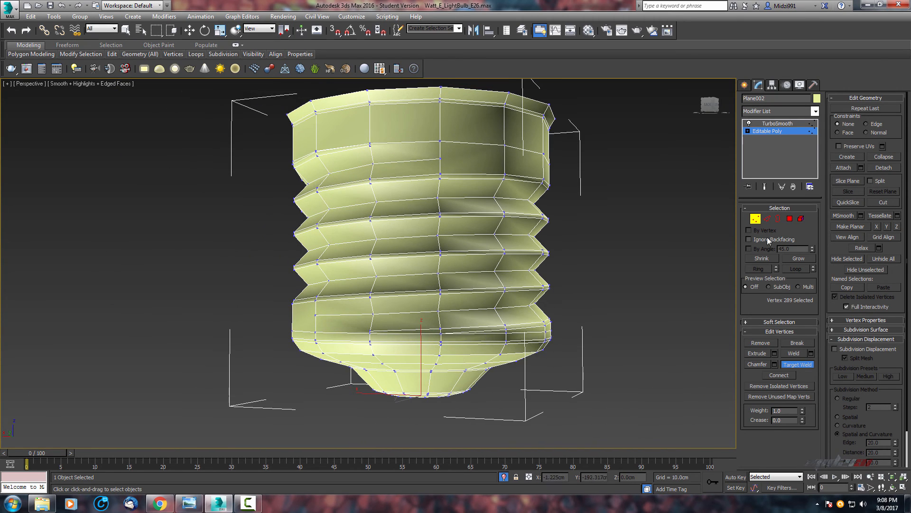
Preview the TurboSmooth result on the bottom of the screw base.
left_click(802, 219)
scroll(475, 365, "up", 4)
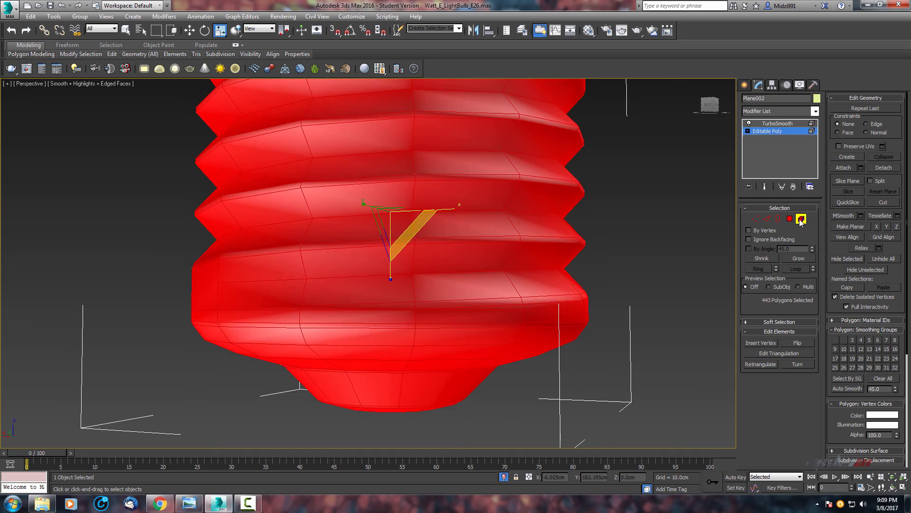
left_click(801, 218)
scroll(617, 266, "up", 4)
left_click(791, 124)
key("F4")
scroll(660, 247, "down", 4)
mouse_move(660, 257)
middle_mouse_down("alt")
mouse_move(604, 273)
mouse_move(671, 258)
middle_mouse_up("alt")
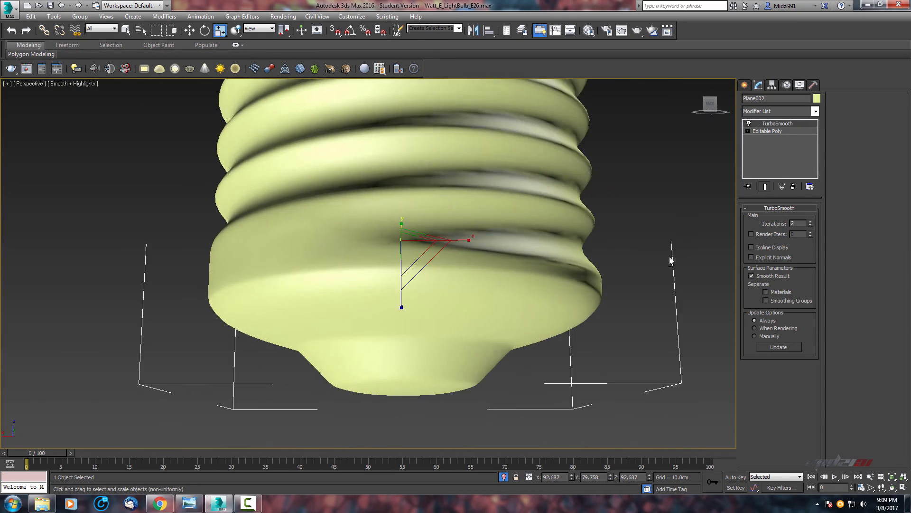
scroll(694, 298, "up", 4)
Move a vertex on the lowest thread band of the base down slightly.
left_click(768, 131)
key("F4")
middle_click_drag(557, 283, 608, 264)
key("1")
middle_click_drag(536, 234, 364, 283, "alt")
scroll(364, 283, "up", 6)
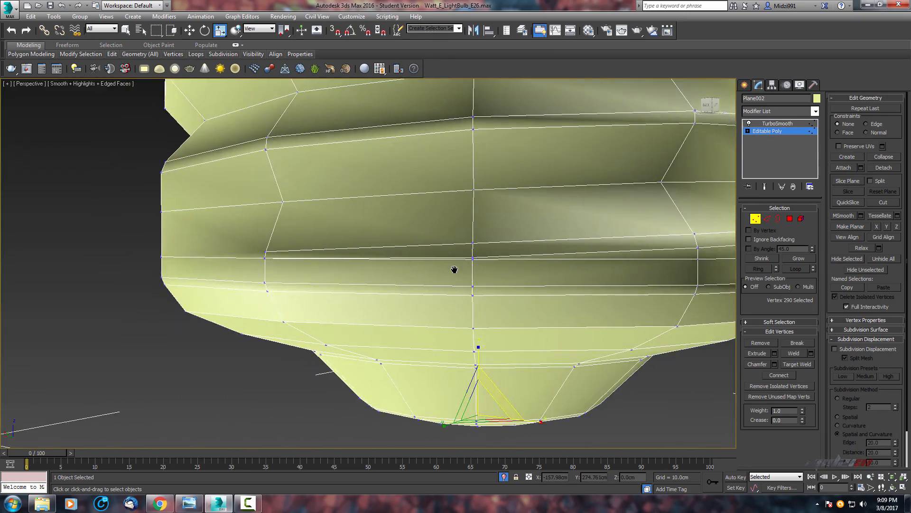
left_click(436, 245)
middle_click_drag(435, 246, 450, 287, "alt")
Inspect the smoothed lower threads and bottom of the base from several angles.
left_click(755, 123)
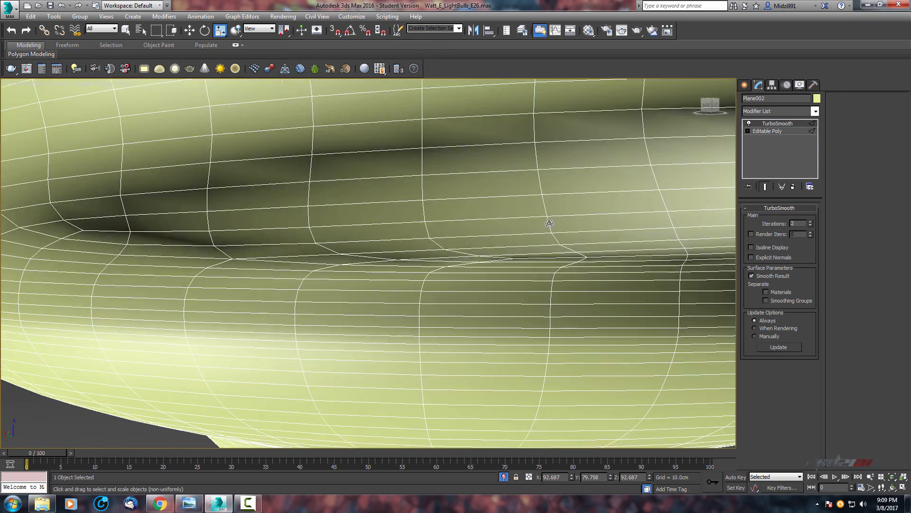
scroll(513, 237, "down", 6)
key("F4")
middle_click_drag(499, 244, 487, 248, "alt")
scroll(411, 289, "up", 5)
middle_click_drag(411, 293, 506, 271, "alt")
scroll(498, 264, "down", 6)
scroll(497, 272, "up", 3)
scroll(507, 271, "up", 3)
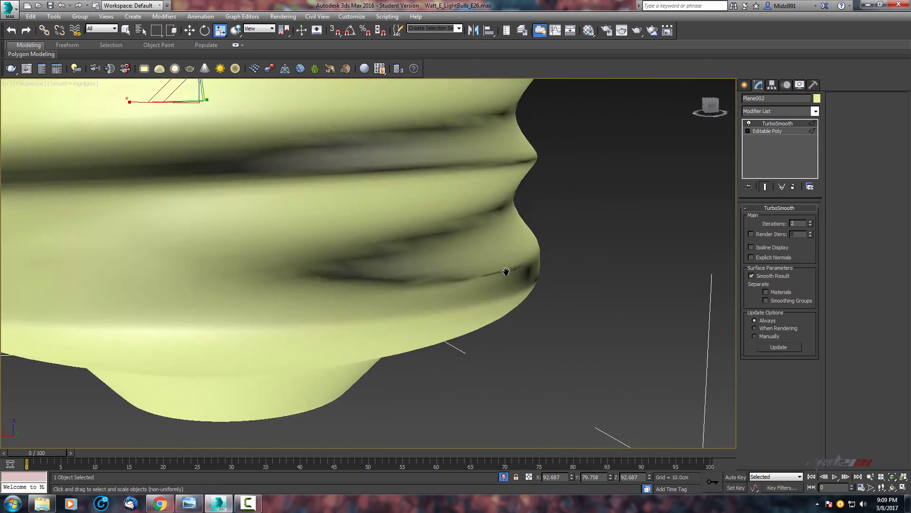
scroll(505, 270, "down", 3)
middle_click_drag(435, 218, 502, 212)
scroll(503, 212, "up", 3)
middle_click_drag(496, 380, 505, 249)
scroll(494, 250, "down", 3)
key("F4")
Toggle between the poly cage and smoothed view to inspect the base's upper band.
left_click(763, 130)
scroll(529, 283, "up", 5)
scroll(504, 265, "down", 4)
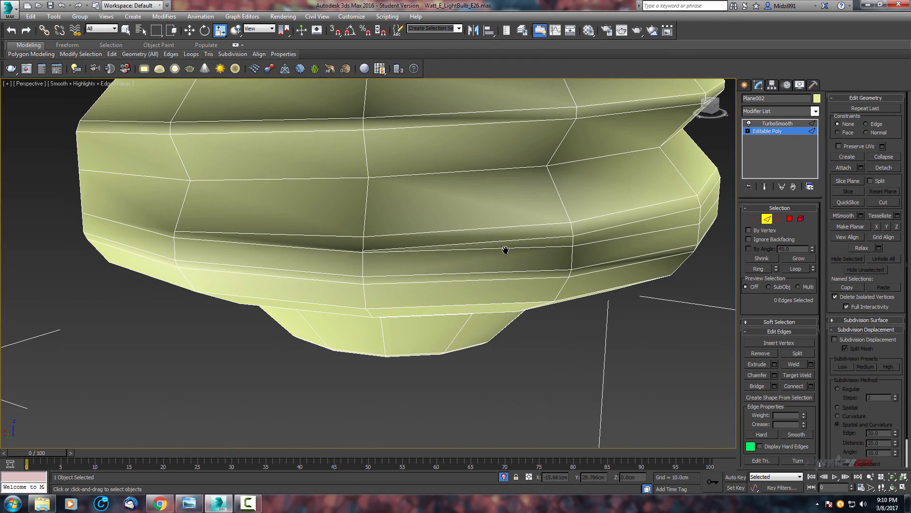
scroll(553, 239, "down", 4)
left_click(777, 123)
key("F4")
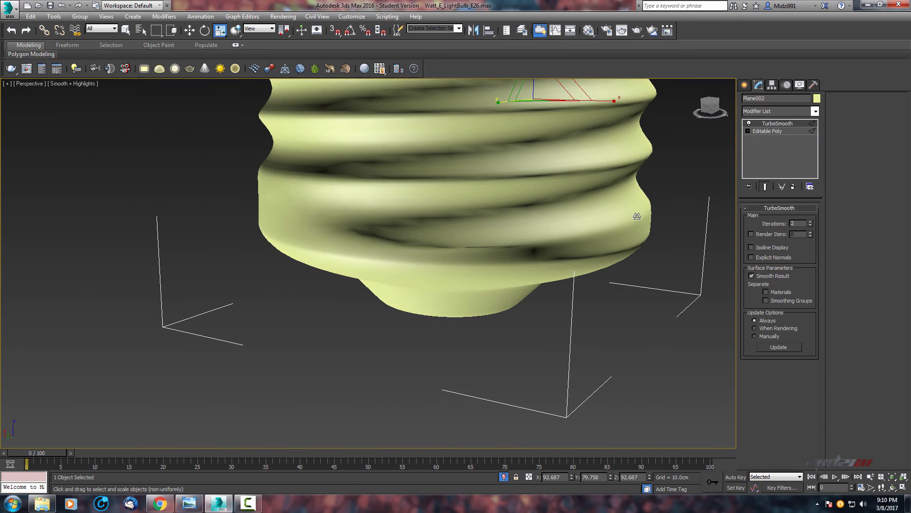
scroll(555, 217, "up", 3)
scroll(396, 228, "down", 6)
scroll(397, 228, "up", 3)
middle_click_drag(397, 228, 434, 277, "alt")
scroll(416, 318, "up", 3)
scroll(434, 277, "down", 3)
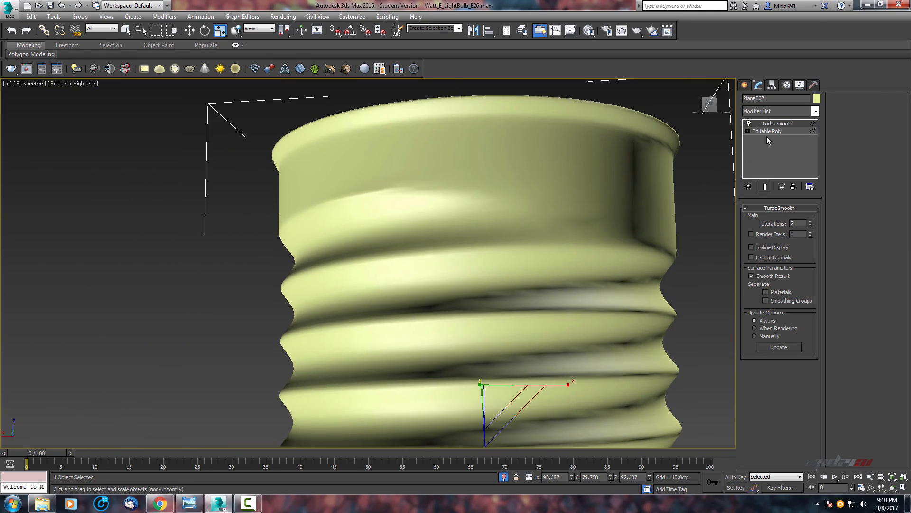
Examine the upper band's vertices in the cage and compare them with the smoothed result.
left_click(767, 131)
key("F4")
scroll(505, 218, "up", 3)
scroll(562, 213, "down", 3)
scroll(496, 220, "up", 2)
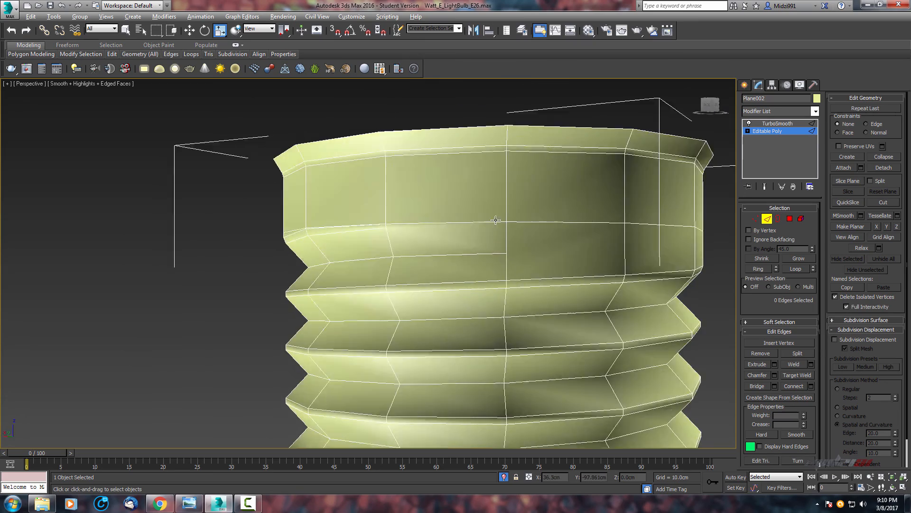
scroll(496, 220, "up", 2)
middle_click_drag(528, 224, 432, 215)
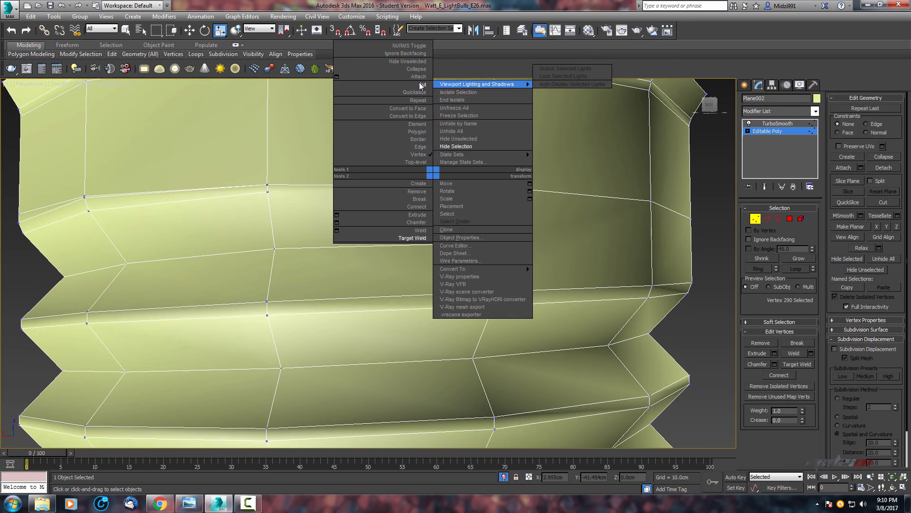
left_click(496, 195)
scroll(497, 196, "down", 3)
left_click(777, 123)
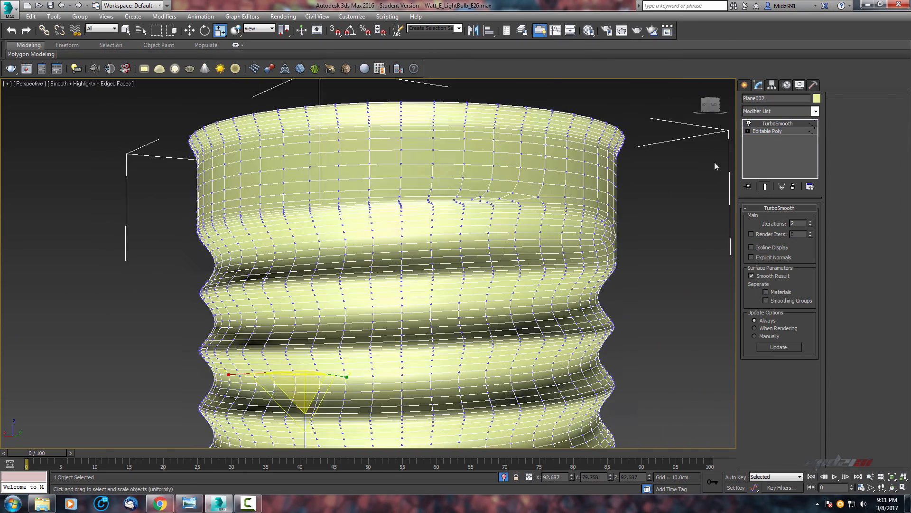
middle_click_drag(712, 162, 669, 164, "alt")
Orbit around the upper band comparing the cage with the smoothed surface.
left_click(765, 131)
key("F4")
middle_click_drag(405, 262, 444, 234)
left_click(777, 124)
scroll(569, 189, "down", 2)
middle_click_drag(570, 190, 551, 219, "alt")
scroll(551, 220, "down", 3)
middle_click_drag(610, 221, 570, 223, "alt")
scroll(552, 189, "up", 3)
Cut a new edge across the polygon just below the top rim on the upper band.
left_click(767, 131)
key("F4")
scroll(600, 233, "up", 3)
scroll(475, 211, "up", 3)
middle_click_drag(458, 209, 370, 192)
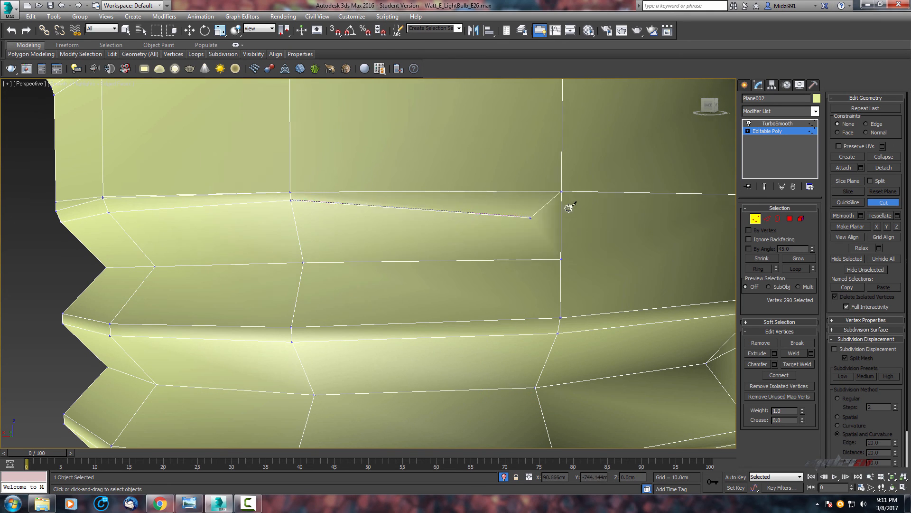
scroll(569, 207, "down", 6)
Compare the smoothed and cage views of the upper band around the new cut.
left_click(766, 123)
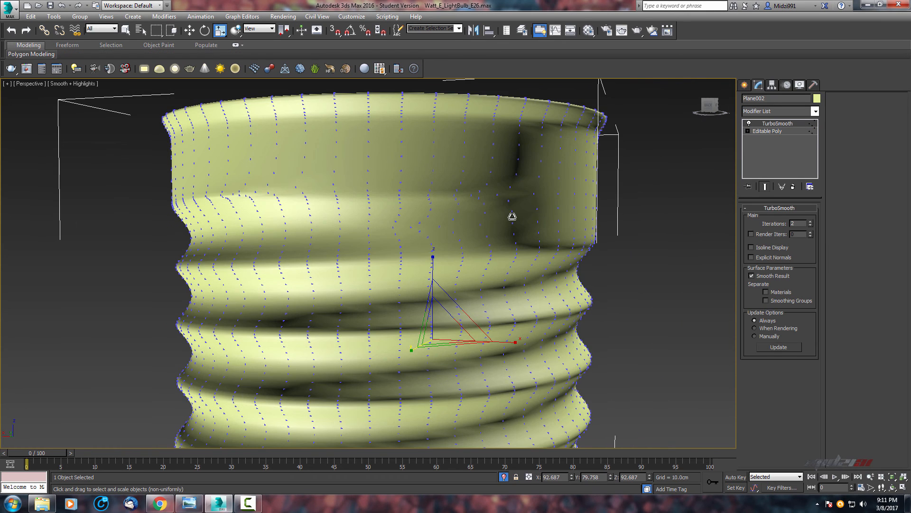
middle_click_drag(487, 213, 712, 166)
left_click(764, 131)
left_click(755, 221)
left_click(766, 123)
left_click(768, 131)
scroll(567, 215, "up", 5)
middle_click_drag(567, 215, 374, 230)
scroll(370, 186, "down", 5)
key("1")
scroll(370, 186, "up", 6)
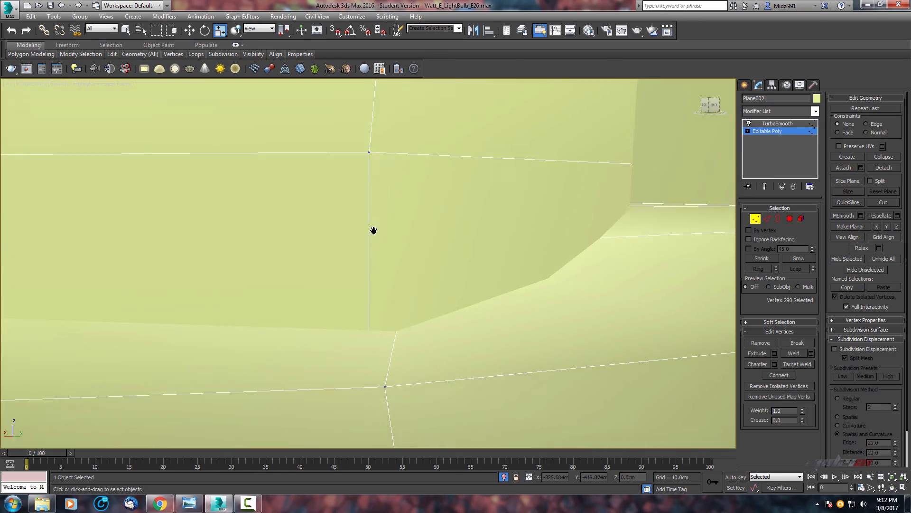
scroll(373, 231, "down", 3)
Turn on see-through and collapse the vertices at the end of the new cut edge into one.
middle_click_drag(391, 193, 464, 159, "alt")
scroll(400, 186, "up", 3)
key("alt+x")
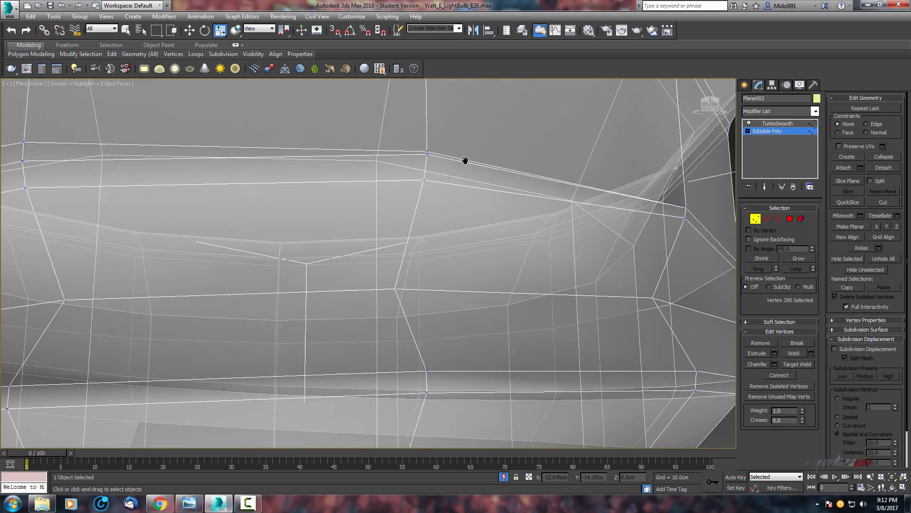
left_click_drag(418, 144, 441, 164)
left_click(884, 158)
scroll(596, 162, "down", 4)
middle_click_drag(596, 162, 575, 169, "alt")
Turn off see-through and review the smoothed upper band of the screw base.
left_click(767, 124)
left_click(766, 131)
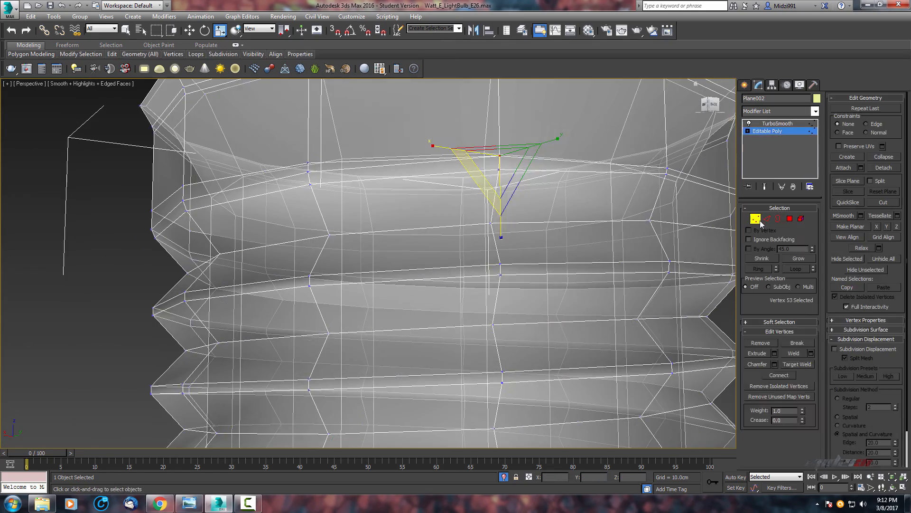
left_click(757, 219)
left_click(773, 124)
key("F4")
key("alt+x")
scroll(574, 163, "down", 4)
key("alt+x")
key("alt+x")
middle_click_drag(536, 218, 506, 258, "alt")
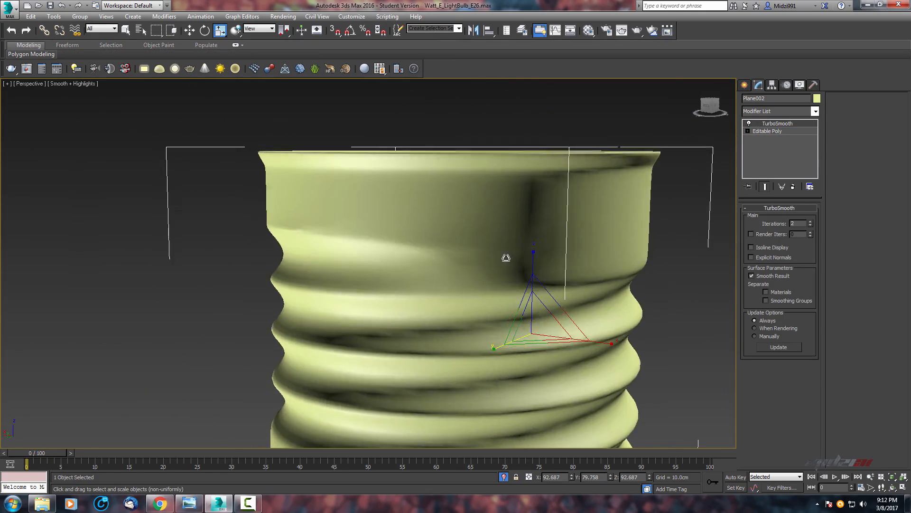
scroll(506, 258, "up", 4)
Inspect the upper band's edges in the cage and smoothed views.
left_click(774, 132)
key("F4")
middle_click_drag(419, 216, 510, 205, "alt")
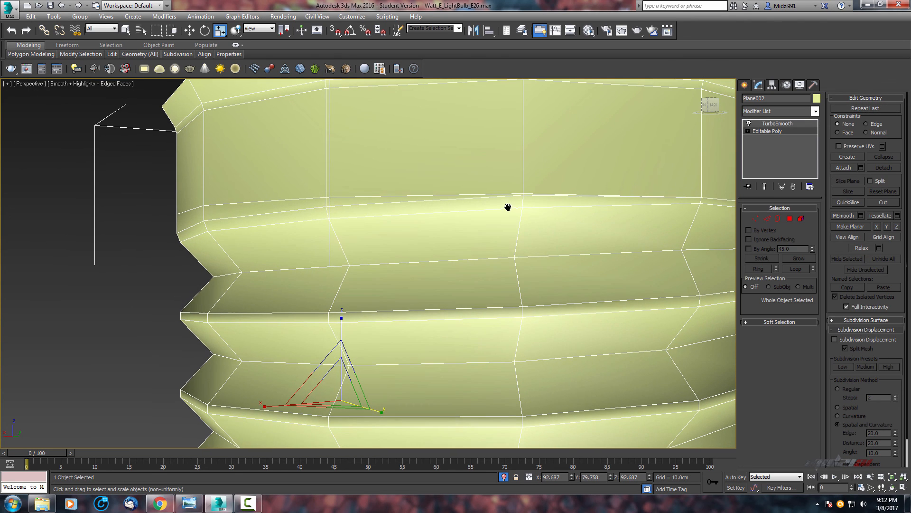
key("2")
middle_click_drag(613, 197, 535, 199)
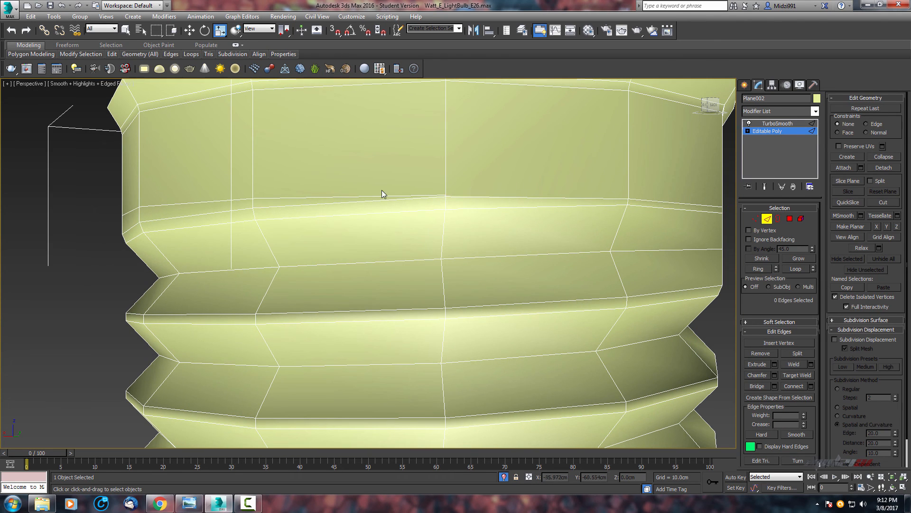
middle_click_drag(438, 202, 404, 192)
left_click(778, 123)
scroll(475, 172, "down", 4)
middle_click_drag(474, 172, 492, 203, "alt")
key("F4")
mouse_move(569, 185)
middle_mouse_down("alt")
mouse_move(541, 185)
mouse_move(567, 191)
middle_mouse_up("alt")
scroll(567, 190, "up", 4)
key("F4")
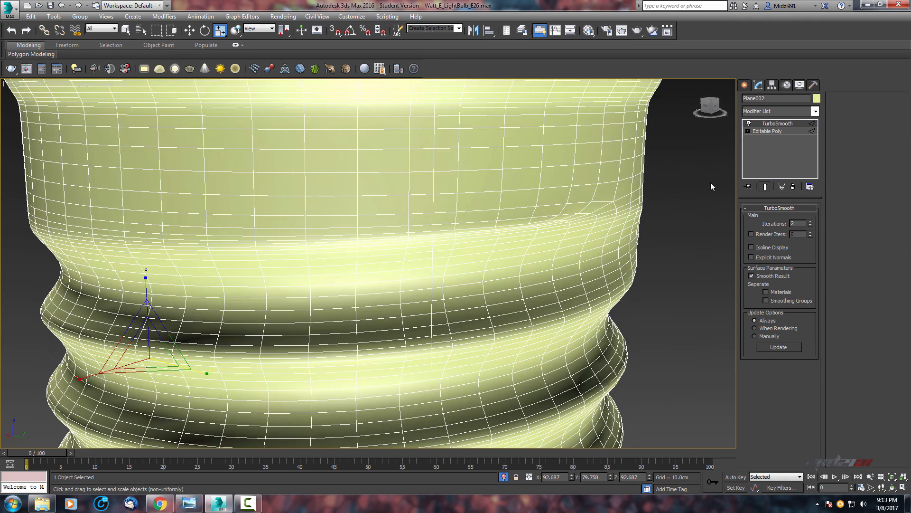
Switch to vertex level on the base and weld the two overlapping vertices at the end of the new cut on the upper band.
left_click(767, 131)
scroll(545, 172, "down", 2)
scroll(489, 199, "up", 4)
left_click(485, 198)
scroll(498, 202, "down", 4)
middle_click_drag(502, 202, 517, 193, "alt")
right_click(517, 193)
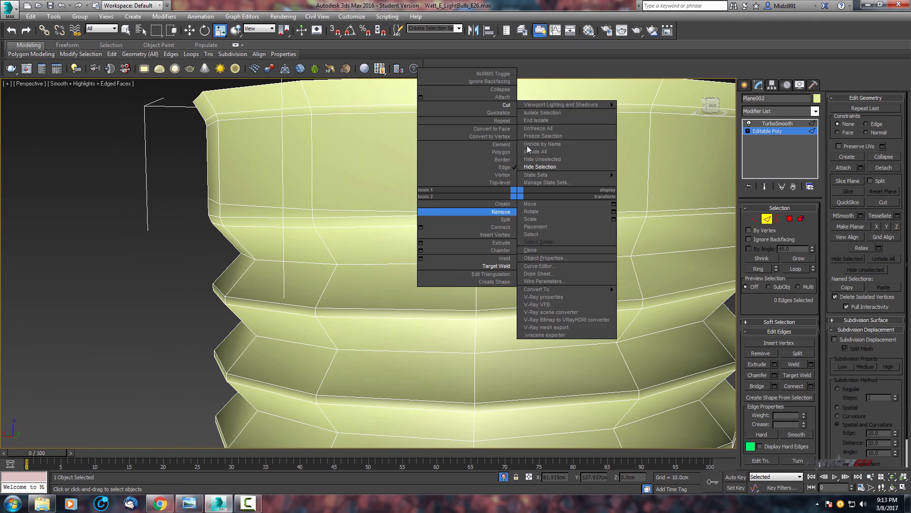
left_click(755, 219)
right_click(491, 170)
left_click(478, 236)
scroll(479, 216, "up", 2)
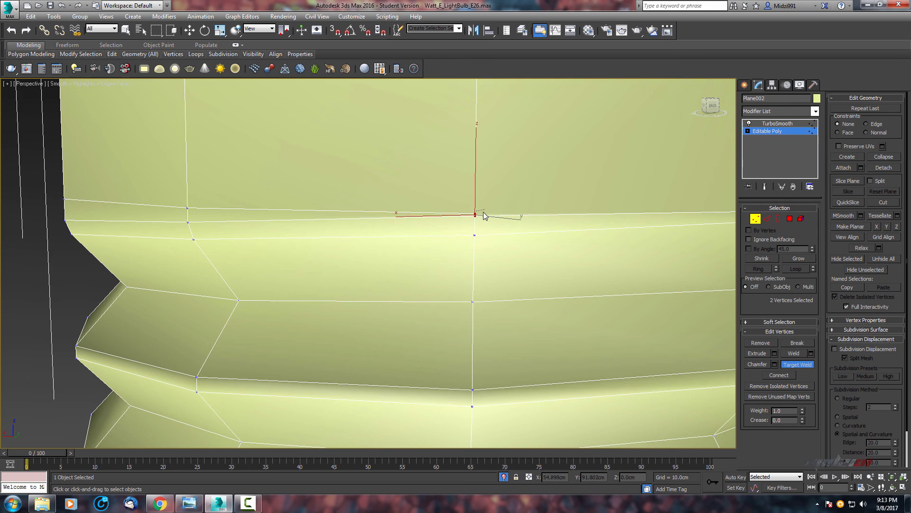
left_click(477, 218)
left_click(476, 213)
right_click(488, 209)
scroll(494, 206, "down", 4)
Compare the smoothed and cage views of the screw base's upper band from several angles.
left_click(777, 124)
key("F4")
left_click(768, 131)
left_click(778, 124)
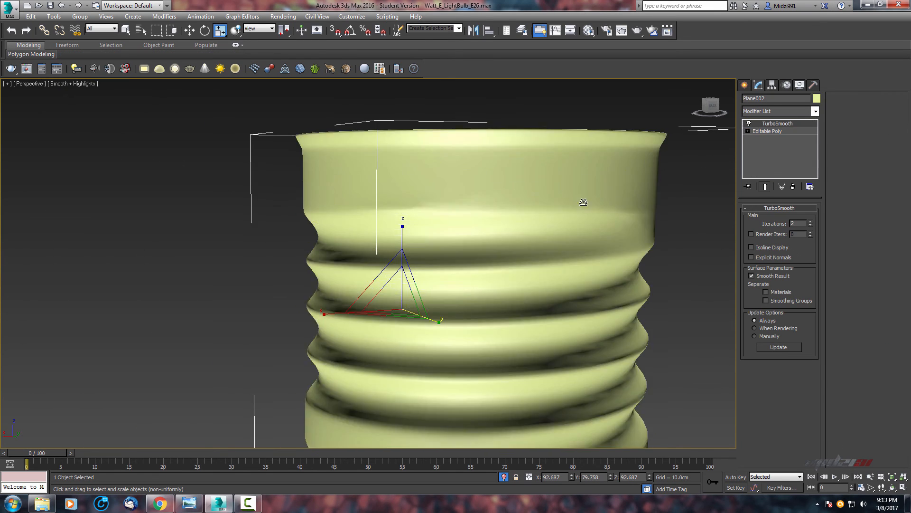
scroll(598, 192, "down", 4)
middle_click_drag(582, 203, 560, 200, "alt")
left_click(767, 131)
scroll(486, 197, "up", 4)
left_click(778, 124)
left_click(768, 131)
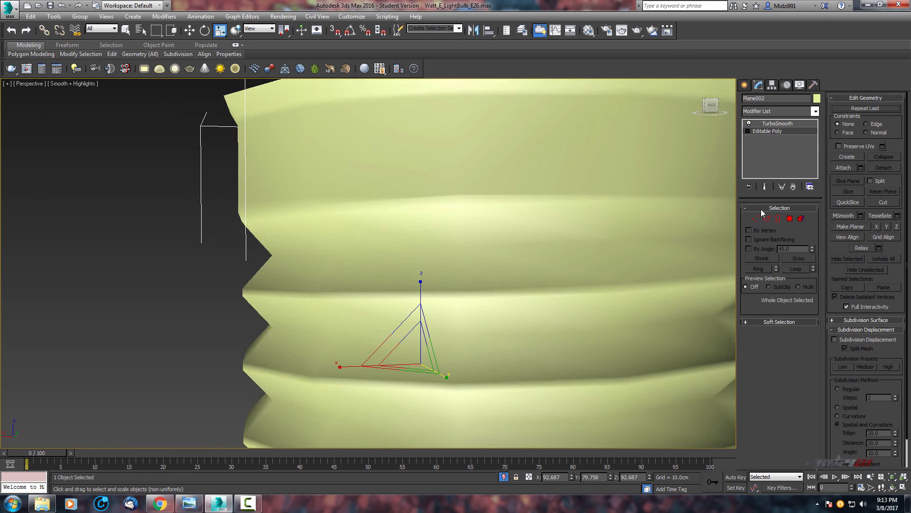
key("F4")
scroll(484, 201, "up", 2)
middle_click_drag(484, 201, 439, 160)
scroll(439, 161, "down", 4)
left_click(777, 124)
key("F4")
middle_click_drag(585, 181, 420, 266, "alt")
left_click(767, 131)
key("F4")
scroll(497, 187, "up", 2)
scroll(496, 187, "down", 3)
scroll(500, 183, "up", 4)
scroll(412, 198, "down", 4)
scroll(462, 195, "up", 3)
scroll(393, 236, "down", 3)
left_click(778, 124)
key("F4")
scroll(404, 246, "down", 3)
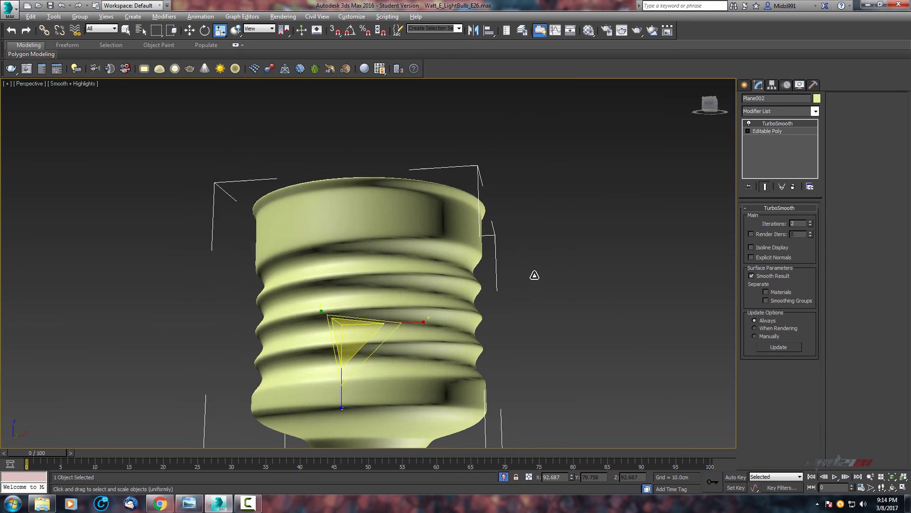
Orbit around the screw base and inspect the topology of its bands and bottom cap in the cage view.
scroll(446, 285, "up", 5)
middle_click_drag(458, 287, 414, 256, "alt")
scroll(403, 249, "up", 2)
middle_click_drag(399, 245, 352, 256)
scroll(353, 226, "down", 2)
middle_click_drag(367, 224, 441, 240)
scroll(440, 240, "up", 3)
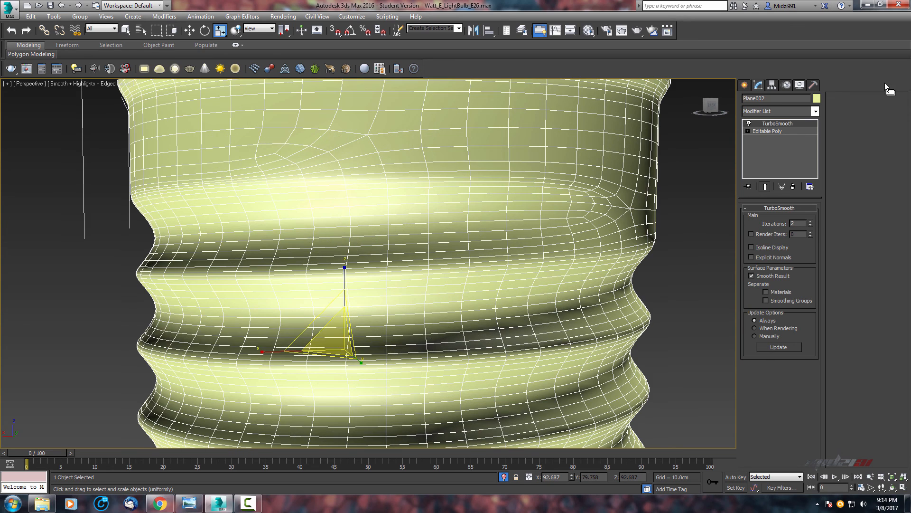
left_click(786, 132)
scroll(508, 247, "up", 5)
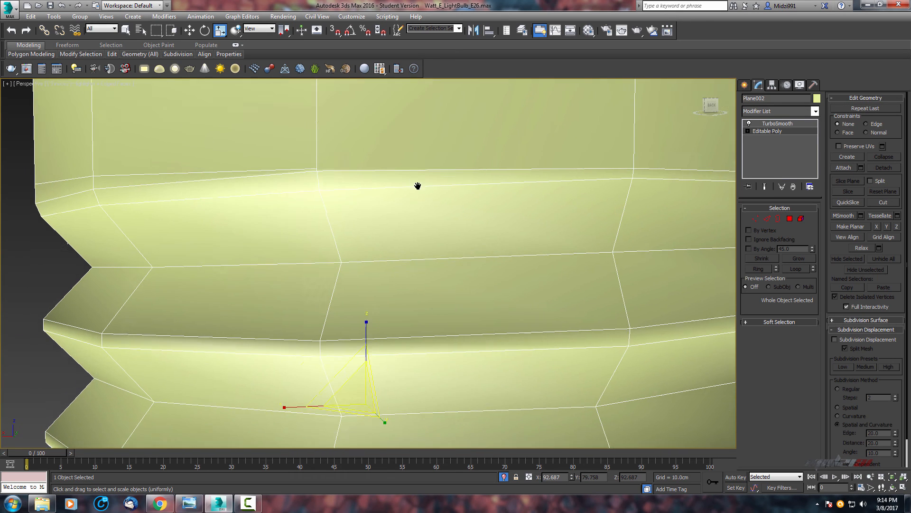
middle_click_drag(687, 174, 624, 189)
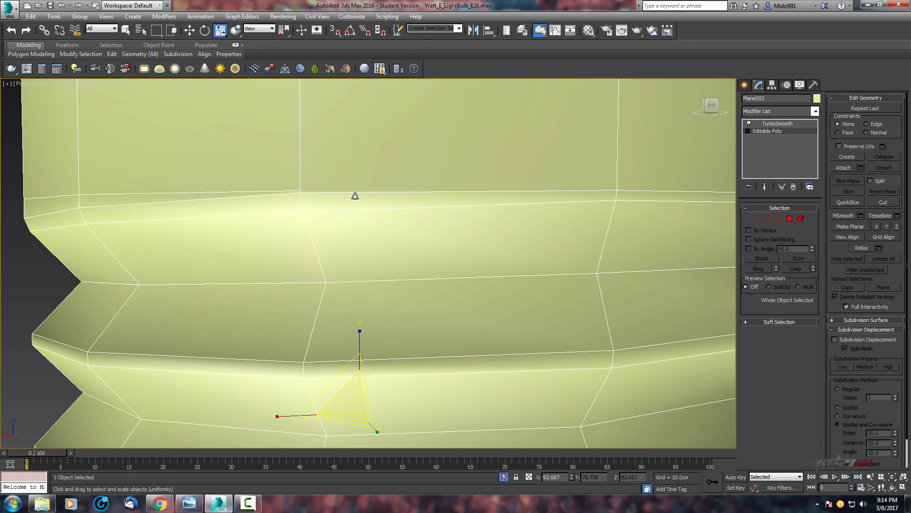
scroll(355, 196, "down", 5)
scroll(356, 193, "up", 5)
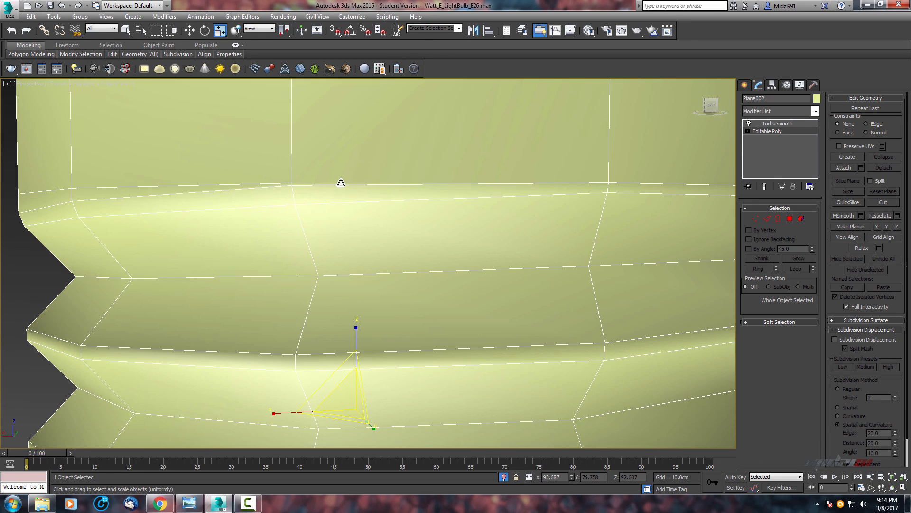
scroll(452, 174, "down", 3)
middle_click_drag(448, 173, 449, 132)
scroll(423, 169, "down", 2)
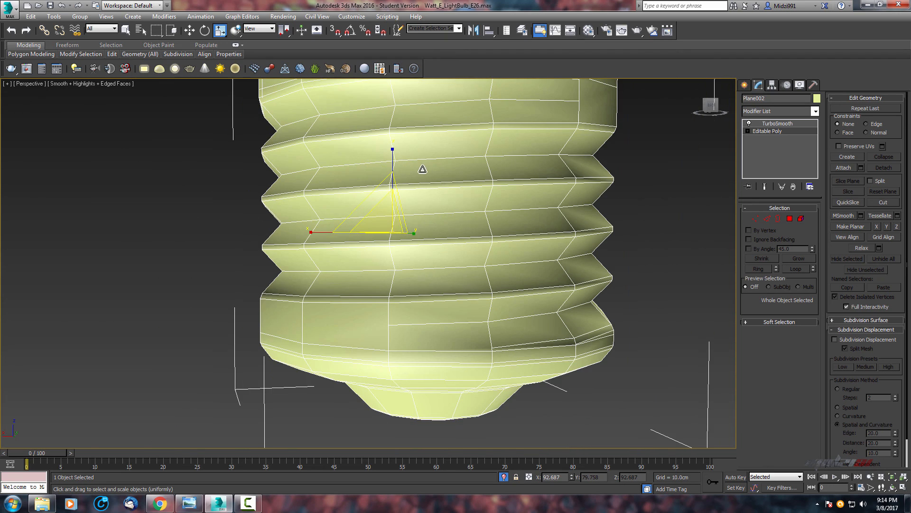
middle_click_drag(488, 277, 533, 177)
scroll(477, 252, "up", 2)
scroll(478, 205, "up", 2)
scroll(490, 190, "down", 2)
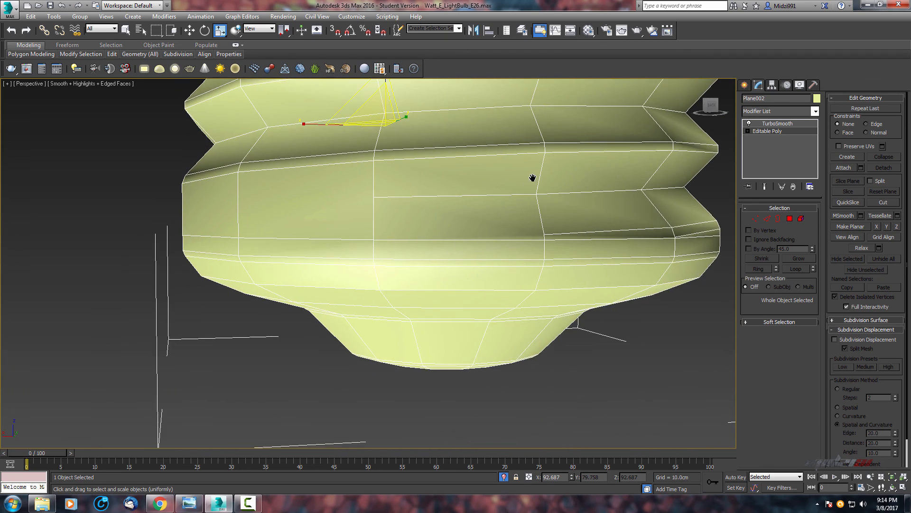
middle_click_drag(497, 229, 467, 301)
scroll(468, 302, "down", 2)
mouse_move(539, 242)
middle_mouse_down("alt")
mouse_move(537, 212)
mouse_move(548, 245)
middle_mouse_up("alt")
scroll(537, 211, "down", 2)
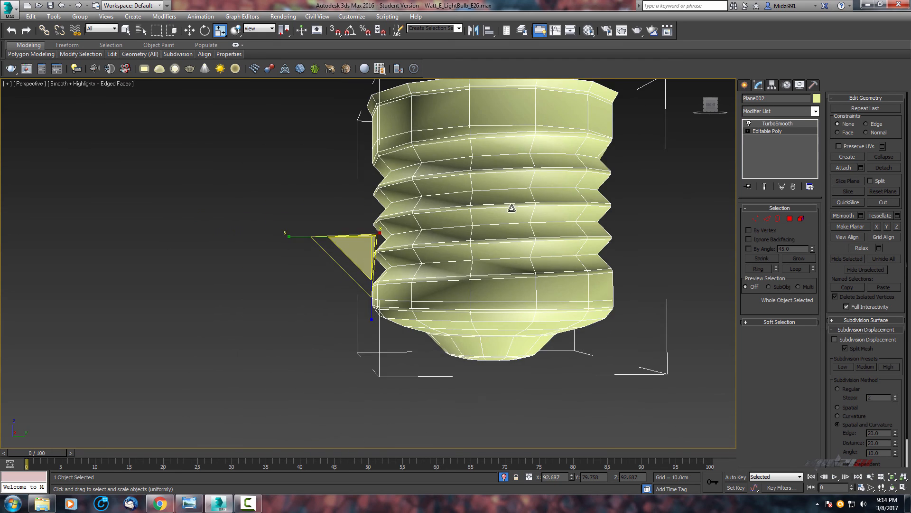
scroll(513, 207, "down", 2)
mouse_move(513, 207)
middle_mouse_down("alt")
mouse_move(499, 227)
mouse_move(500, 220)
middle_mouse_up("alt")
scroll(498, 227, "up", 3)
middle_click_drag(498, 227, 443, 295)
scroll(437, 266, "down", 3)
middle_click_drag(435, 257, 495, 221)
scroll(494, 221, "up", 2)
Return to the smoothed result and unhide all hidden objects in the scene.
left_click(777, 123)
scroll(548, 231, "down", 2)
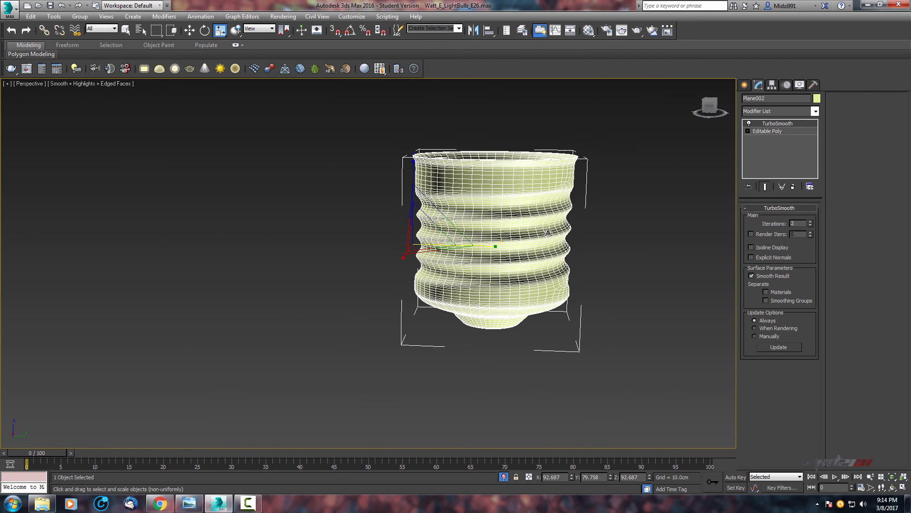
middle_click_drag(603, 248, 718, 239)
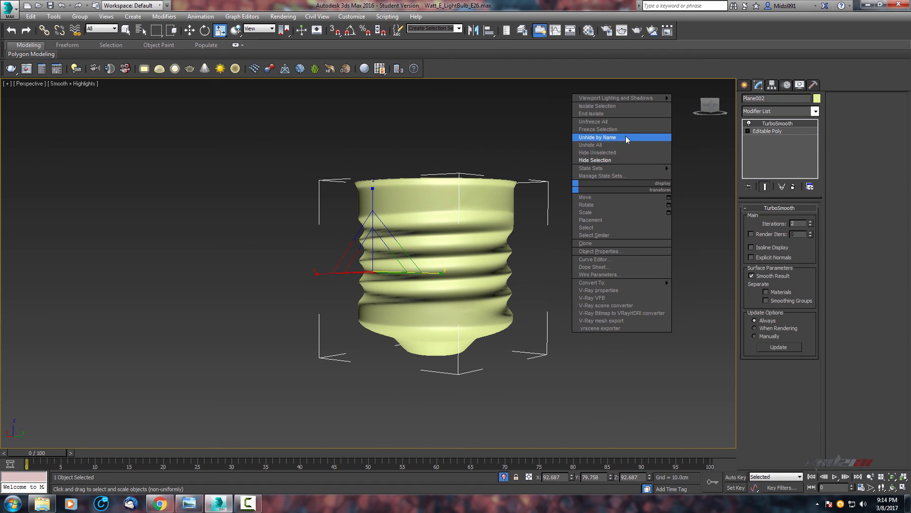
left_click(631, 145)
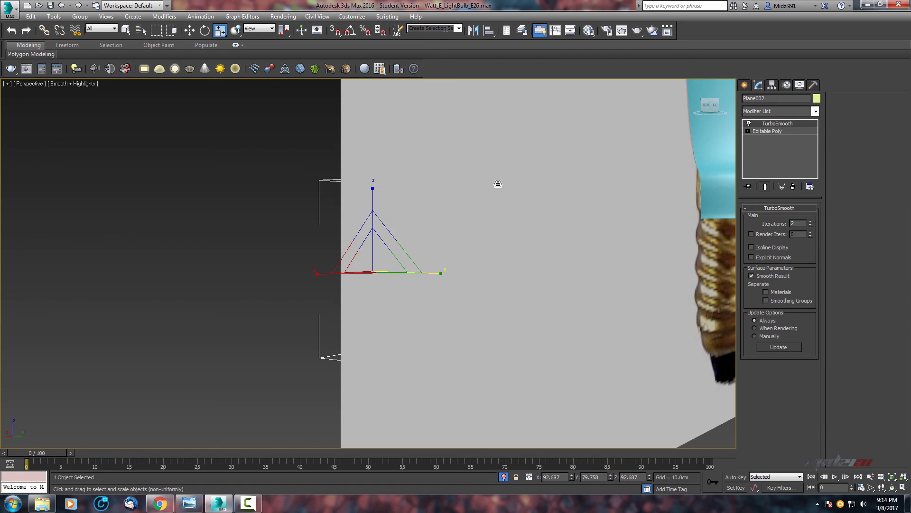
Check how the screw base sits against the glass bulb in the top, front and perspective views.
scroll(443, 207, "down", 5)
key("alt+w")
scroll(552, 189, "down", 4)
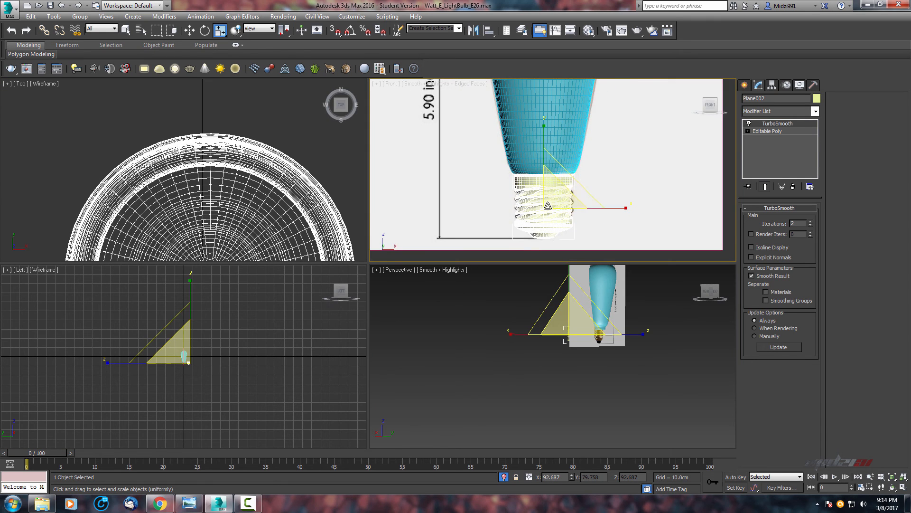
scroll(546, 206, "up", 4)
key("alt+w")
scroll(484, 233, "down", 1)
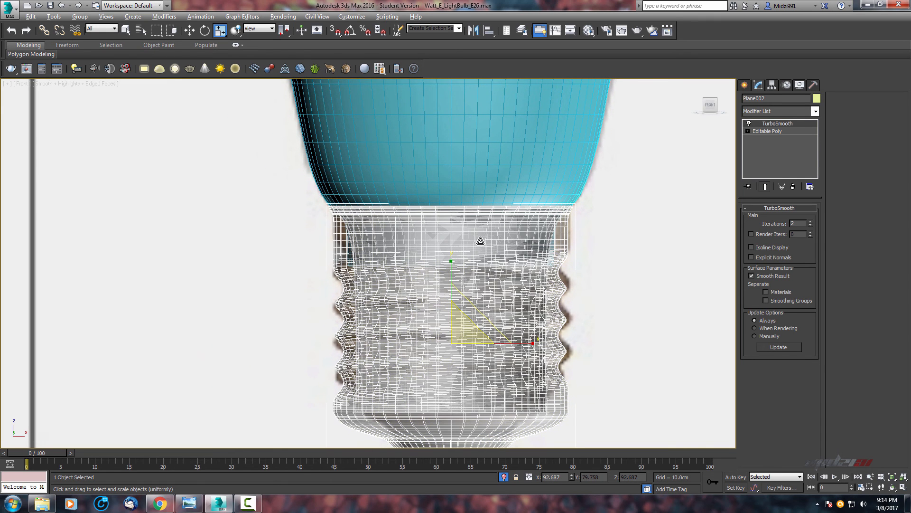
scroll(469, 235, "down", 3)
middle_click_drag(456, 240, 446, 252)
key("t")
key("w")
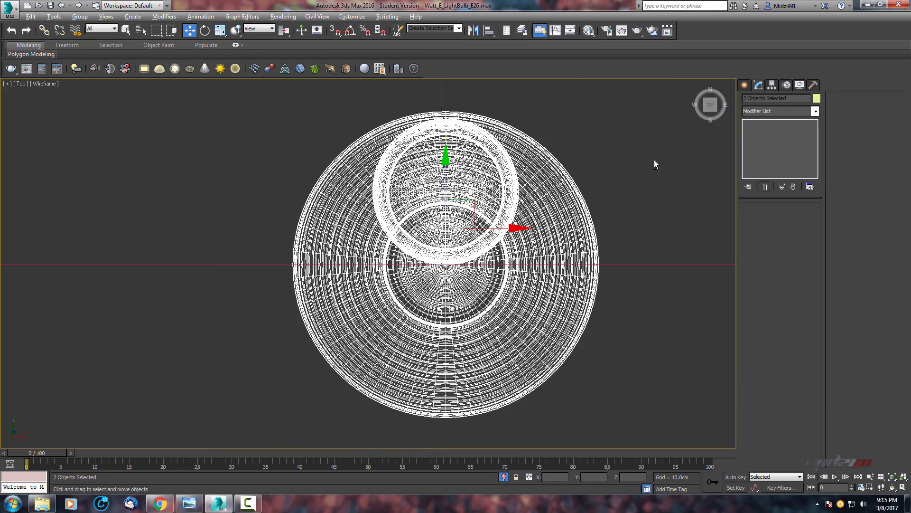
middle_click_drag(594, 181, 591, 161)
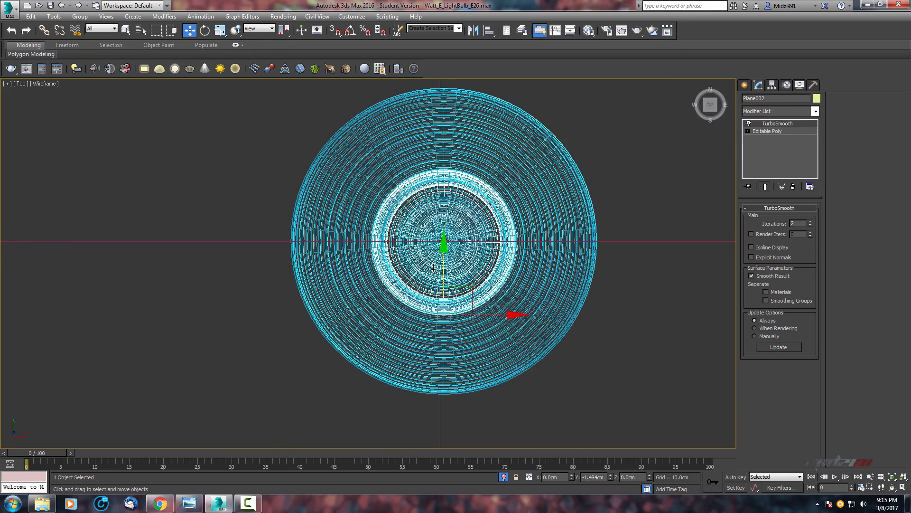
key("alt+w")
scroll(554, 315, "up", 3)
key("alt+w")
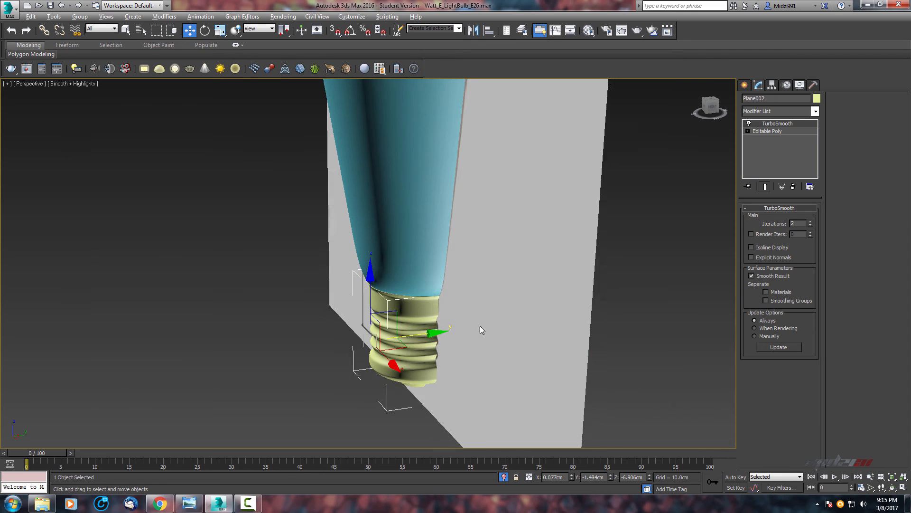
scroll(480, 328, "up", 2)
scroll(482, 261, "up", 2)
middle_click_drag(443, 272, 554, 285, "alt")
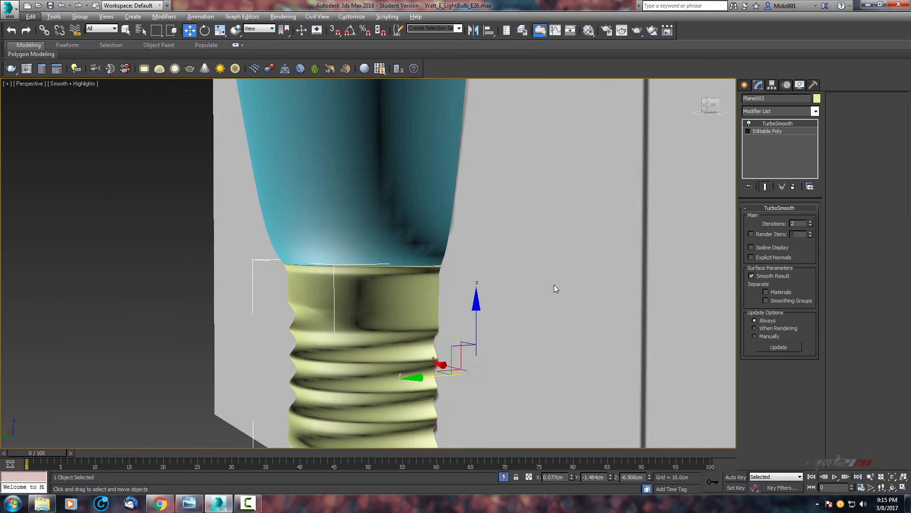
scroll(552, 280, "down", 12)
Select the bulb and base together and view the whole assembly across all viewports.
left_click_drag(468, 231, 522, 342)
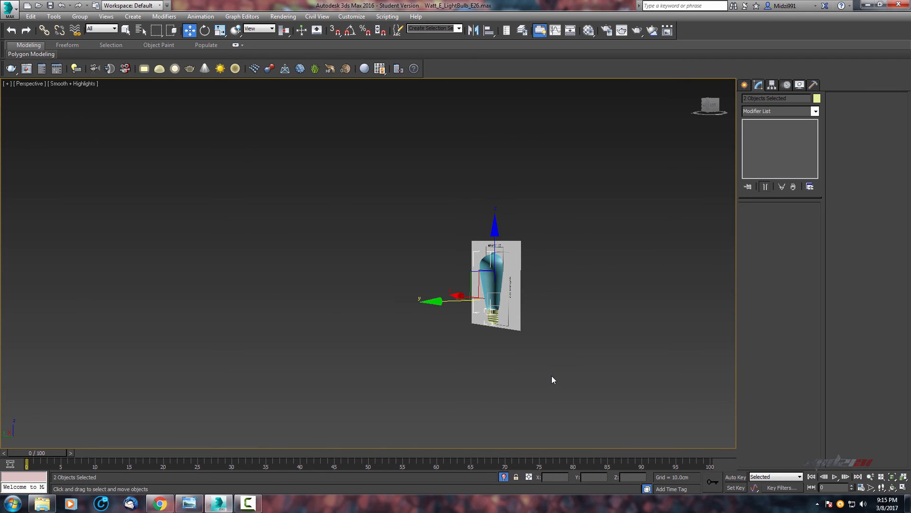
scroll(555, 365, "up", 12)
middle_click_drag(490, 325, 404, 228, "alt")
key("alt+w")
scroll(353, 197, "up", 5)
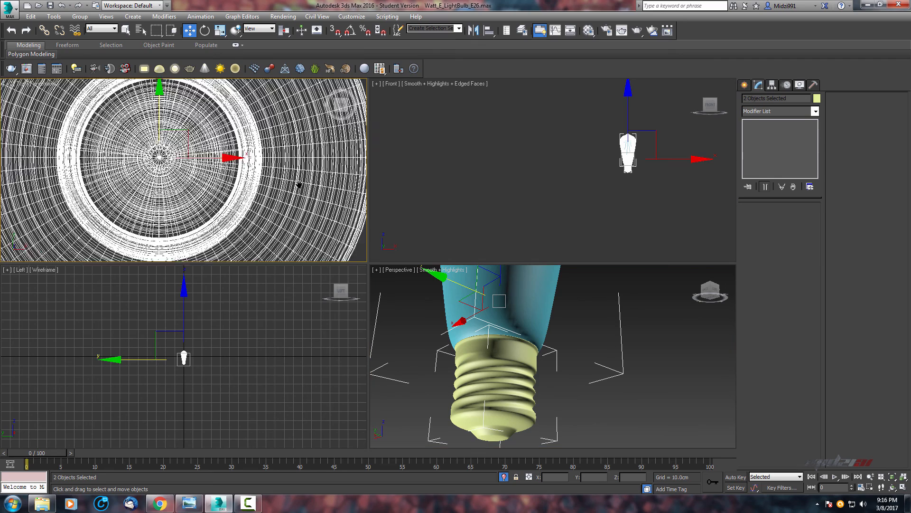
scroll(570, 394, "up", 3)
key("alt+w")
scroll(585, 319, "down", 10)
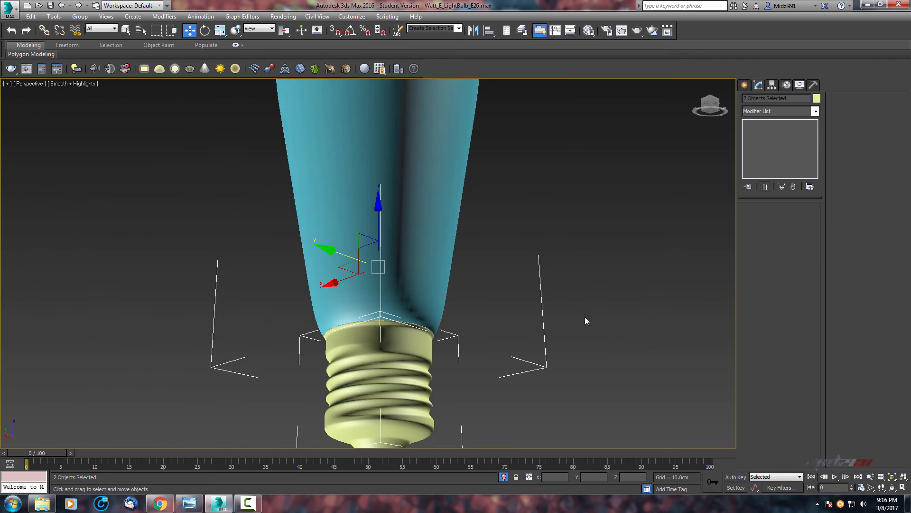
middle_click_drag(419, 331, 281, 329, "alt")
scroll(354, 347, "up", 3)
middle_click_drag(353, 347, 415, 340)
scroll(474, 340, "up", 3)
middle_click_drag(475, 340, 509, 310)
scroll(531, 339, "down", 3)
key("alt+w")
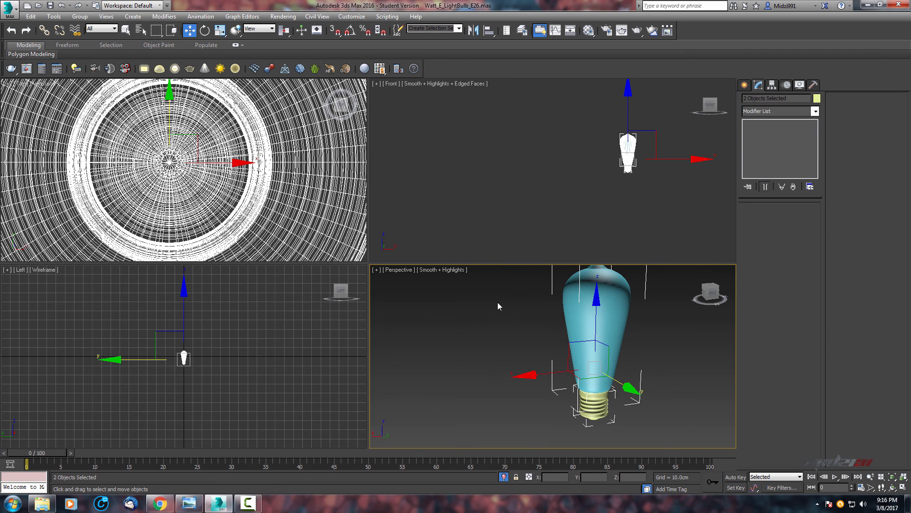
middle_click_drag(541, 175, 504, 194)
scroll(494, 203, "up", 5)
left_click_drag(462, 197, 421, 187)
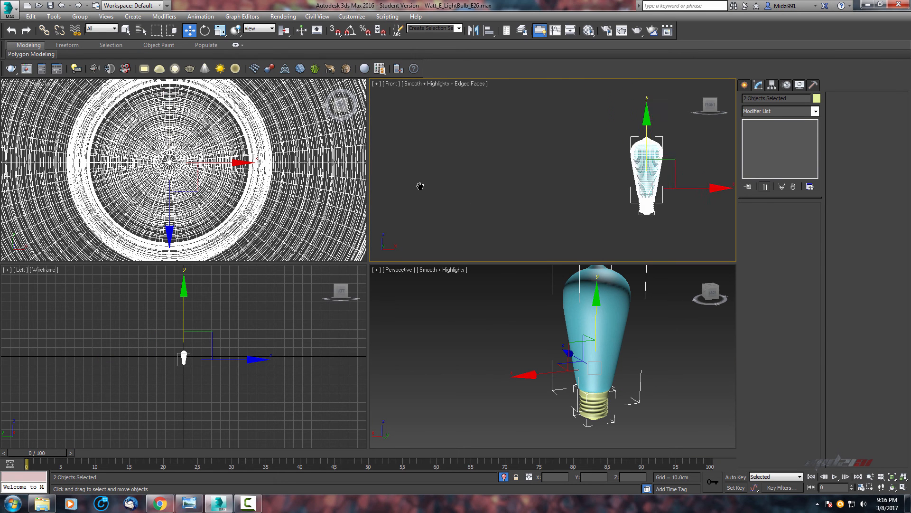
middle_click_drag(421, 187, 344, 167)
scroll(560, 203, "up", 5)
middle_click_drag(549, 222, 625, 239)
key("alt+w")
scroll(551, 207, "down", 4)
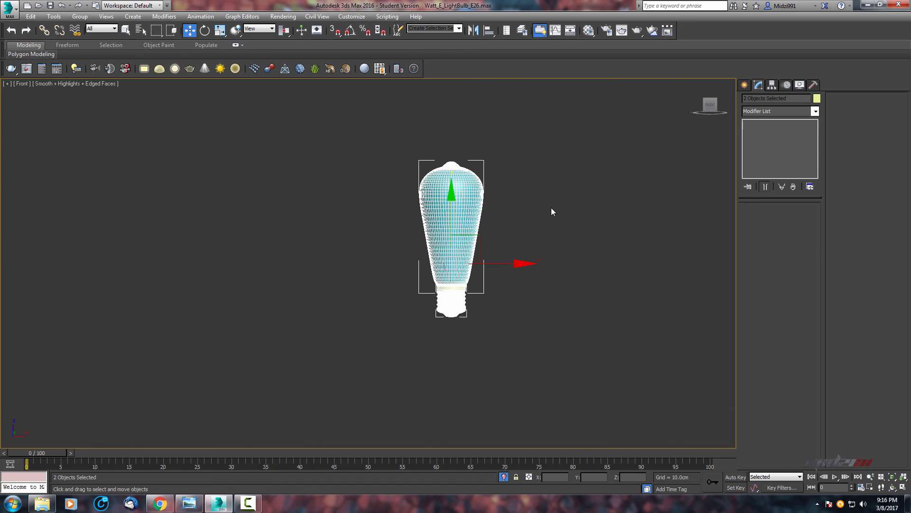
Unhide all objects and zoom into the front reference photo of the bulb.
right_click(552, 205)
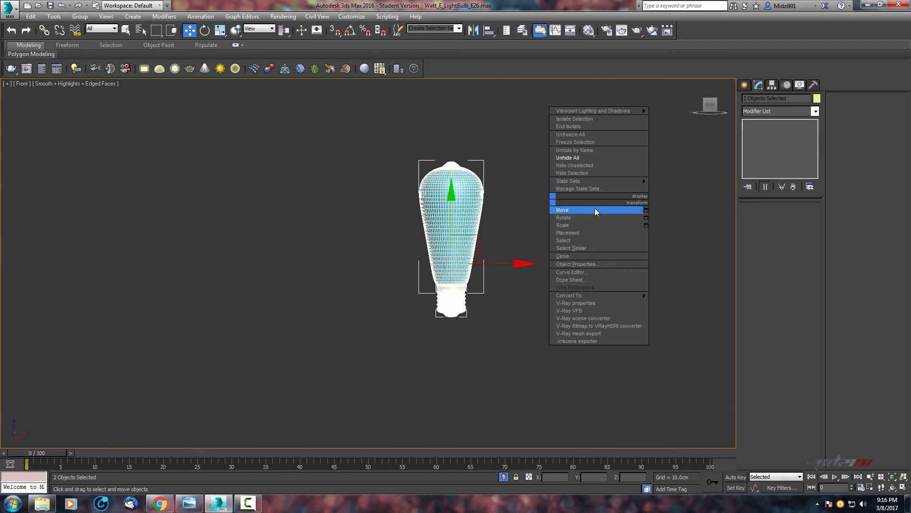
left_click(598, 155)
scroll(472, 366, "up", 5)
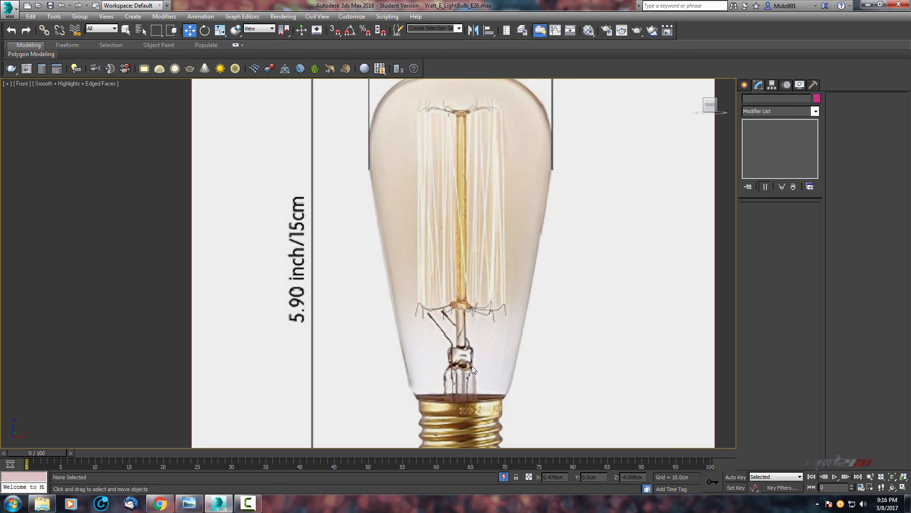
scroll(471, 363, "down", 5)
scroll(463, 350, "up", 5)
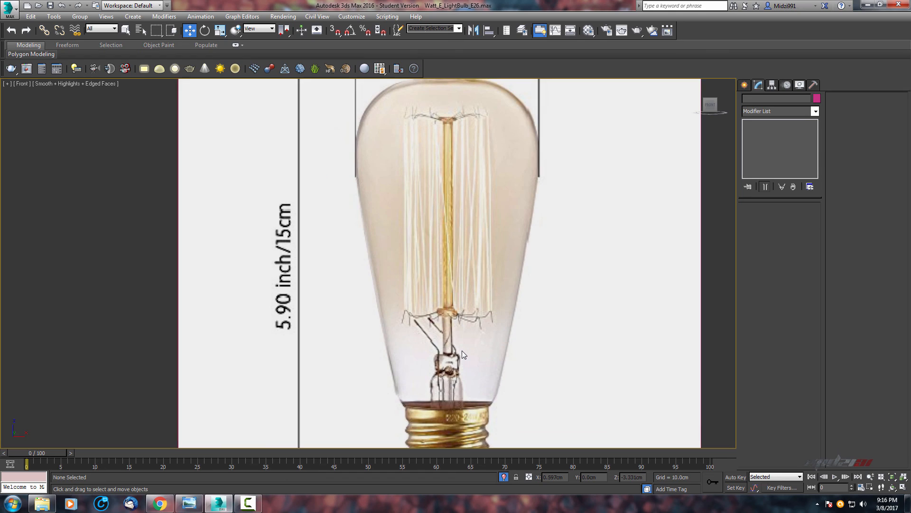